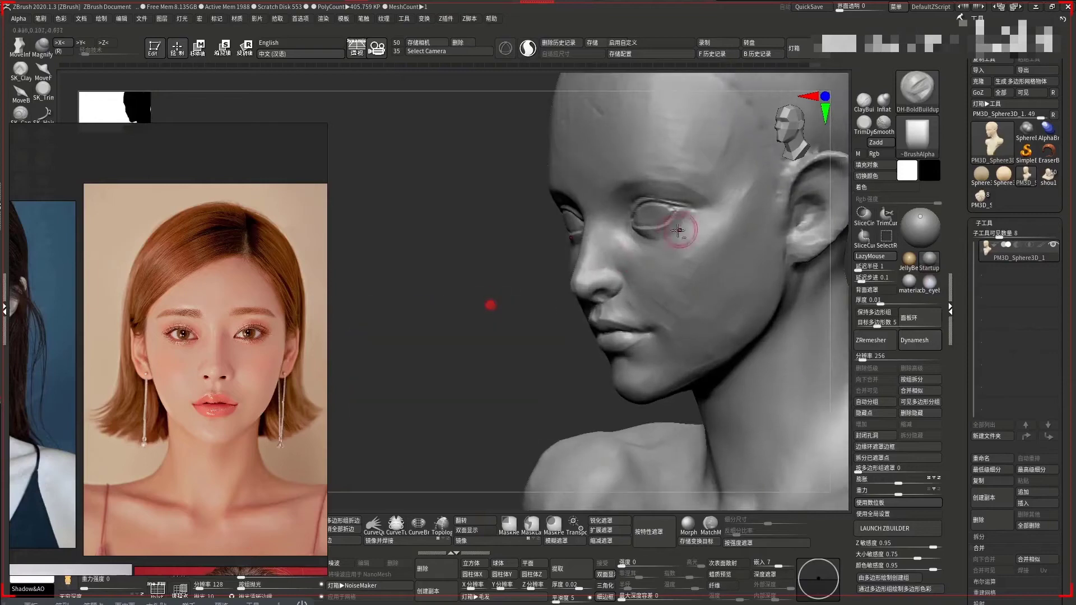
Build up a DH-BoldBuildup streak from the cheek toward the temple, then frame the face front-on
left_click_drag(698, 236, 749, 175)
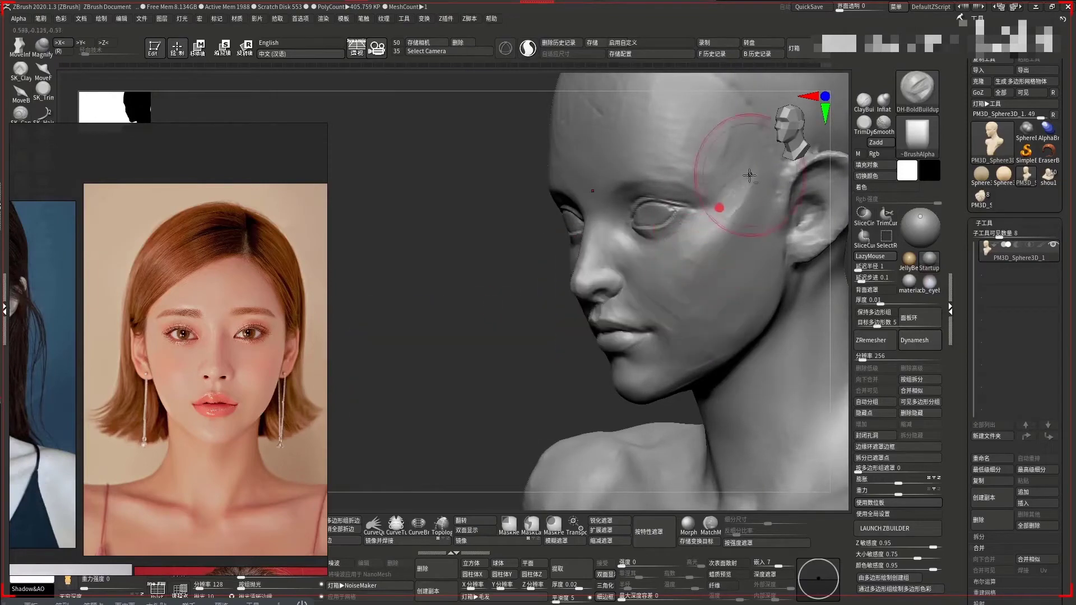
mouse_move(504, 299)
left_mouse_down()
mouse_move(404, 293)
mouse_move(527, 175)
left_mouse_up()
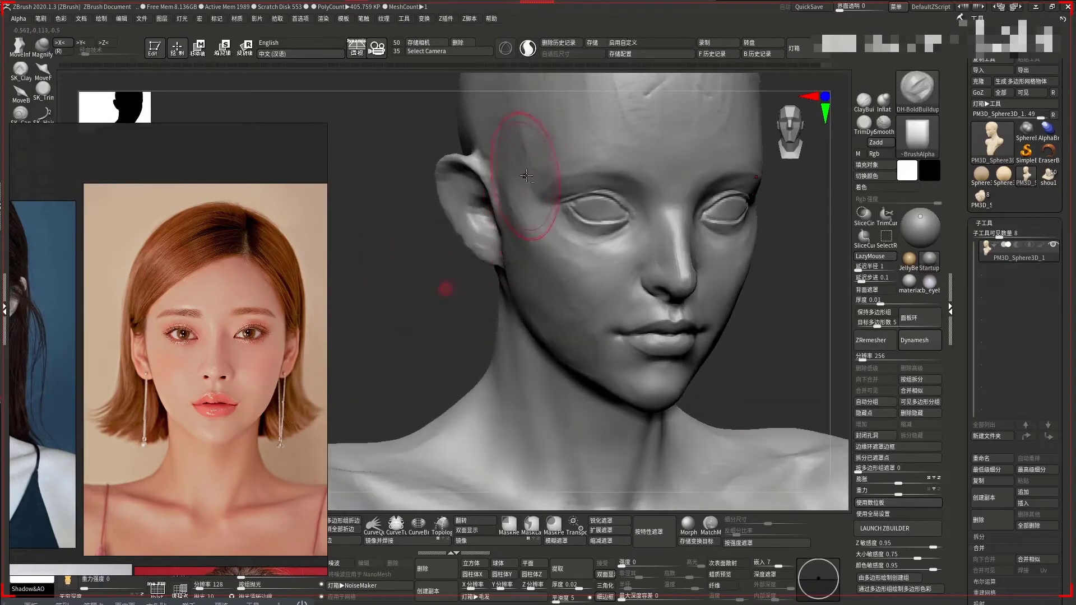
left_click_drag(797, 287, 729, 280)
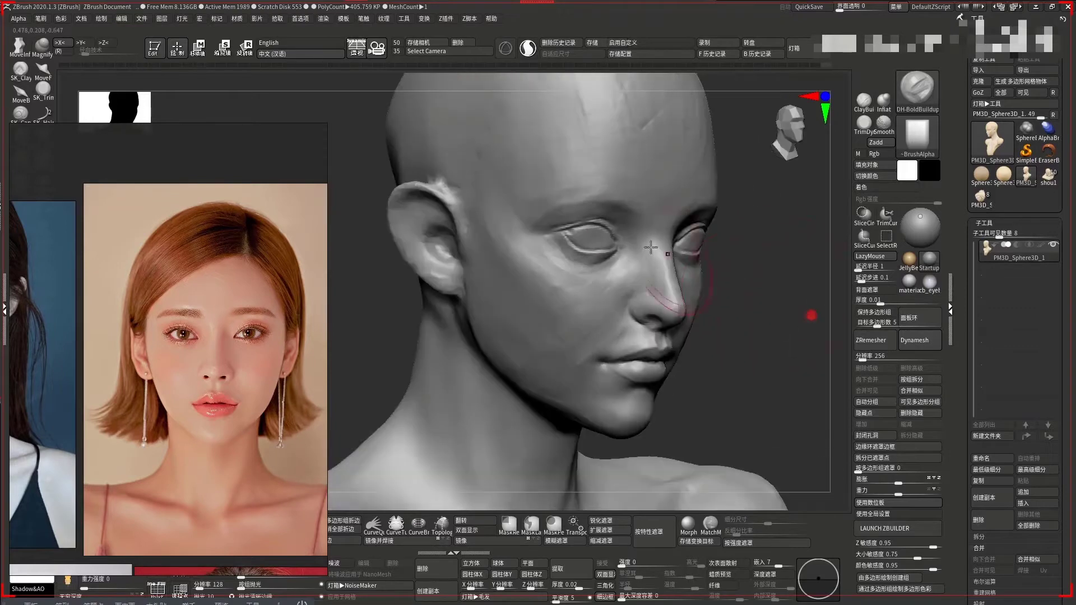
left_click_drag(392, 264, 439, 277)
key("ctrl")
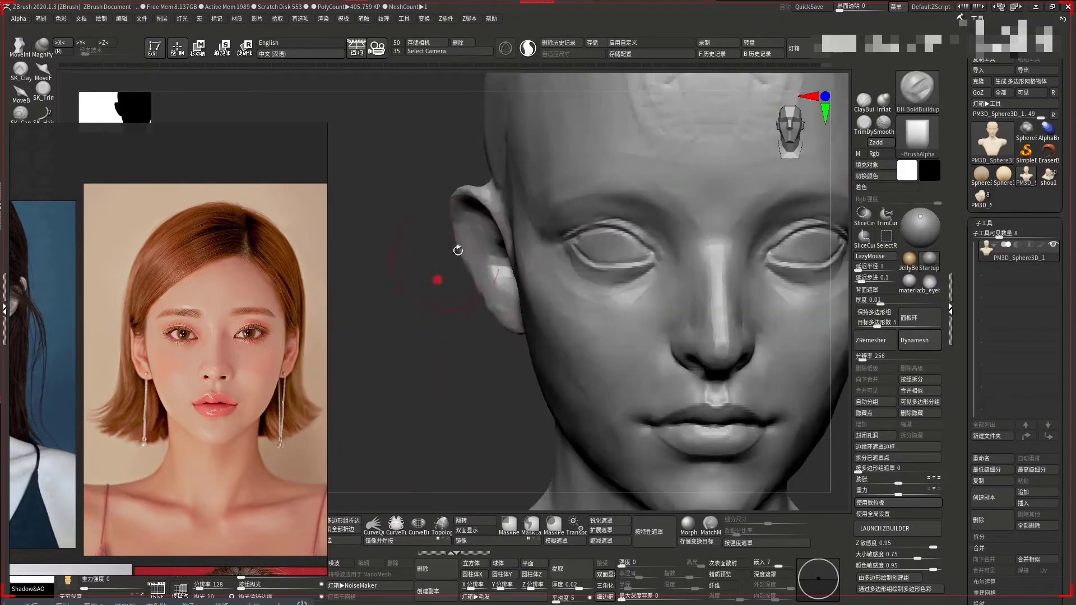
key("space")
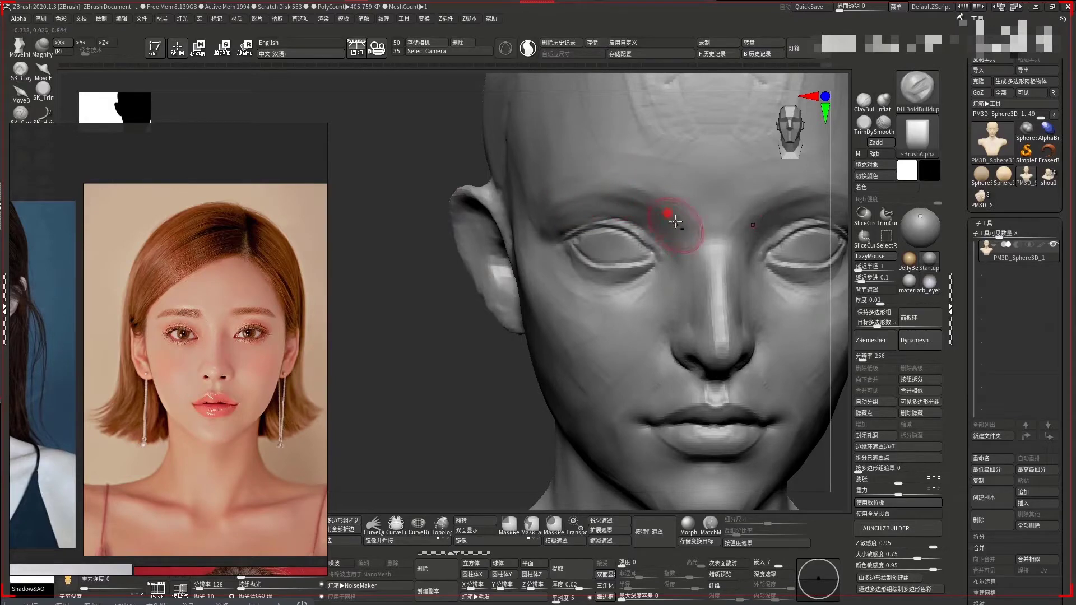
Raise a ridge along the brow with a wider stroke, checking from three-quarter views
left_click_drag(525, 223, 548, 212)
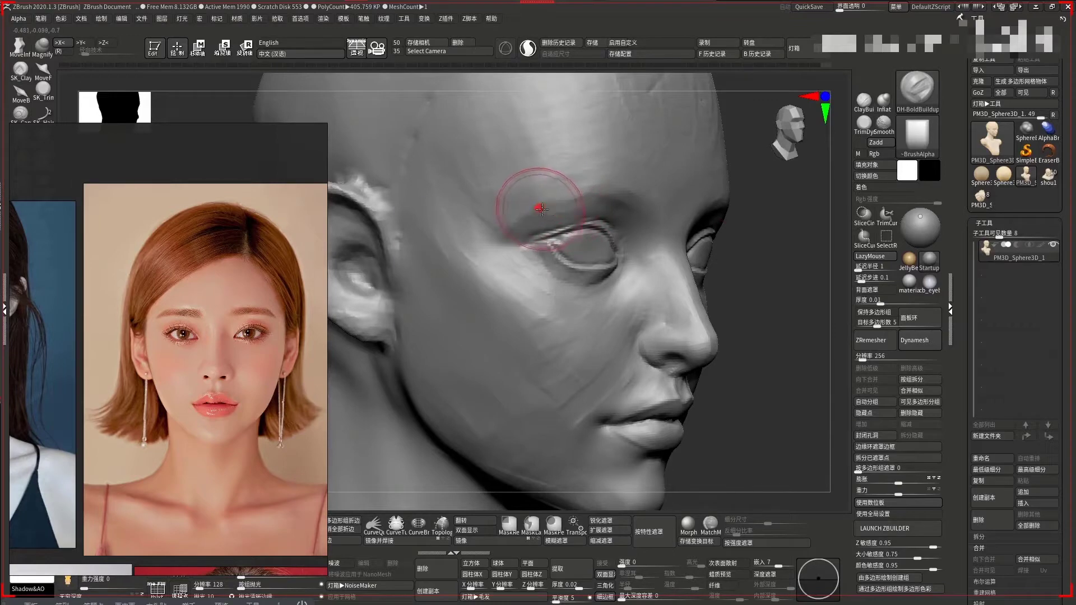
left_click_drag(760, 233, 566, 199)
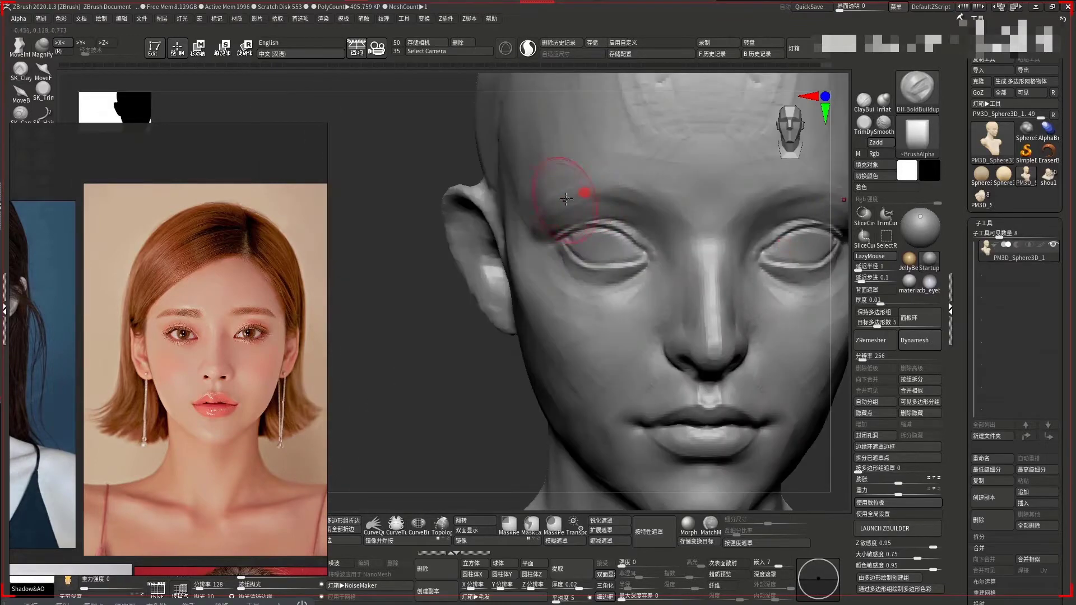
left_click_drag(442, 264, 503, 213)
key("space")
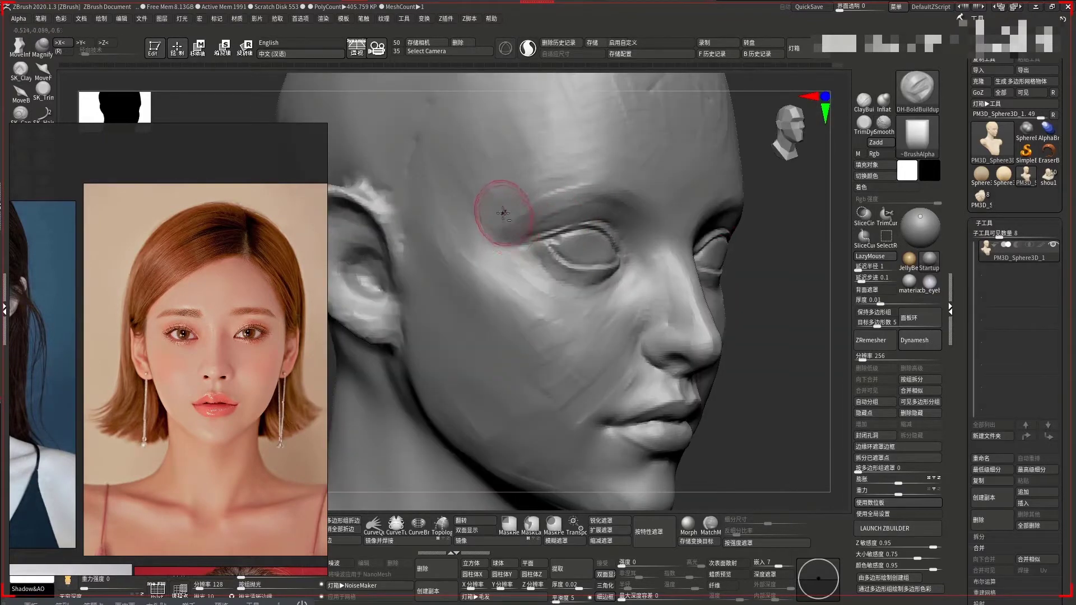
key("space")
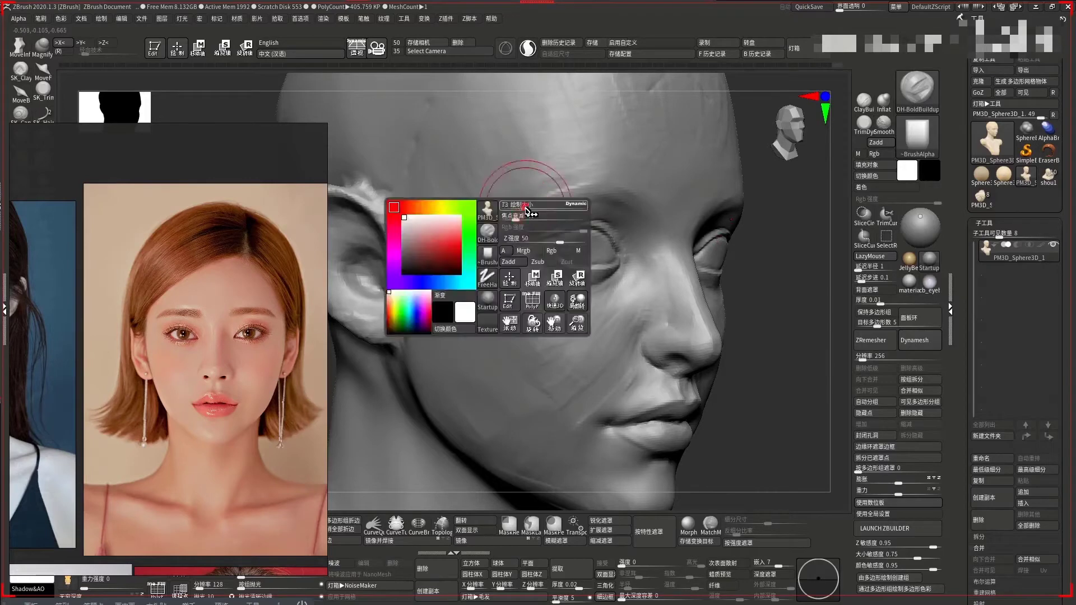
left_click_drag(535, 180, 479, 253)
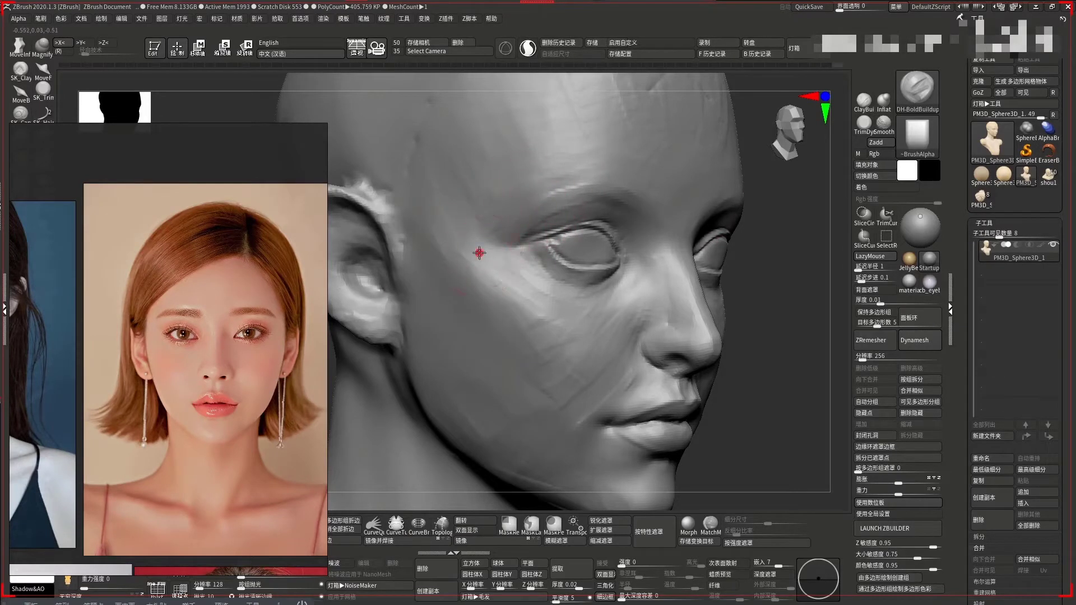
left_click_drag(753, 297, 495, 240, "shift")
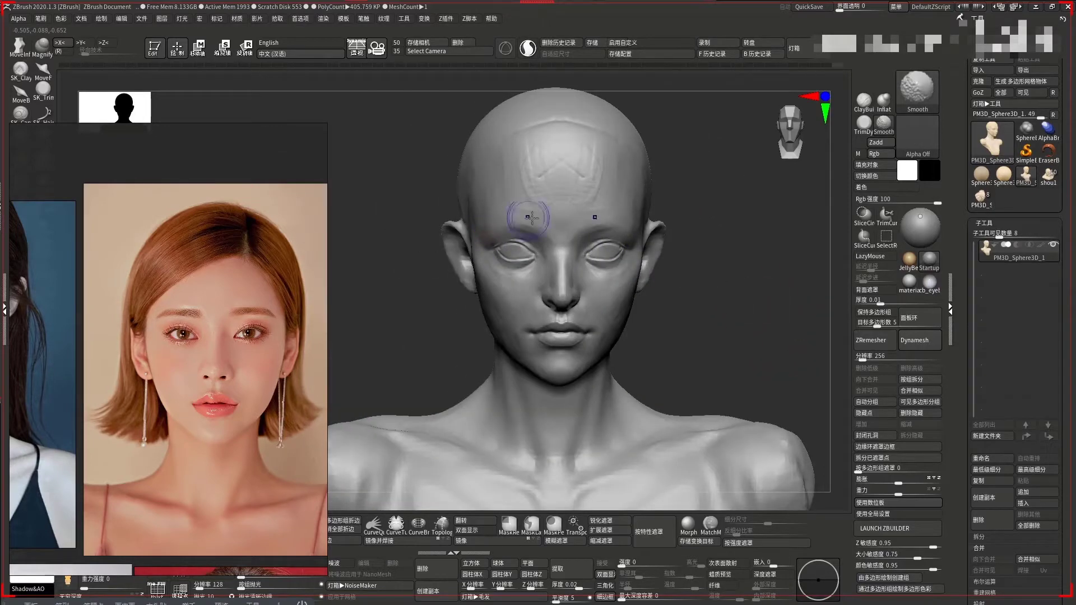
Smooth the cheeks, checking the face from left profile, front and right profile
mouse_move(531, 218)
right_mouse_down()
mouse_move(599, 218)
mouse_move(583, 205)
right_mouse_up()
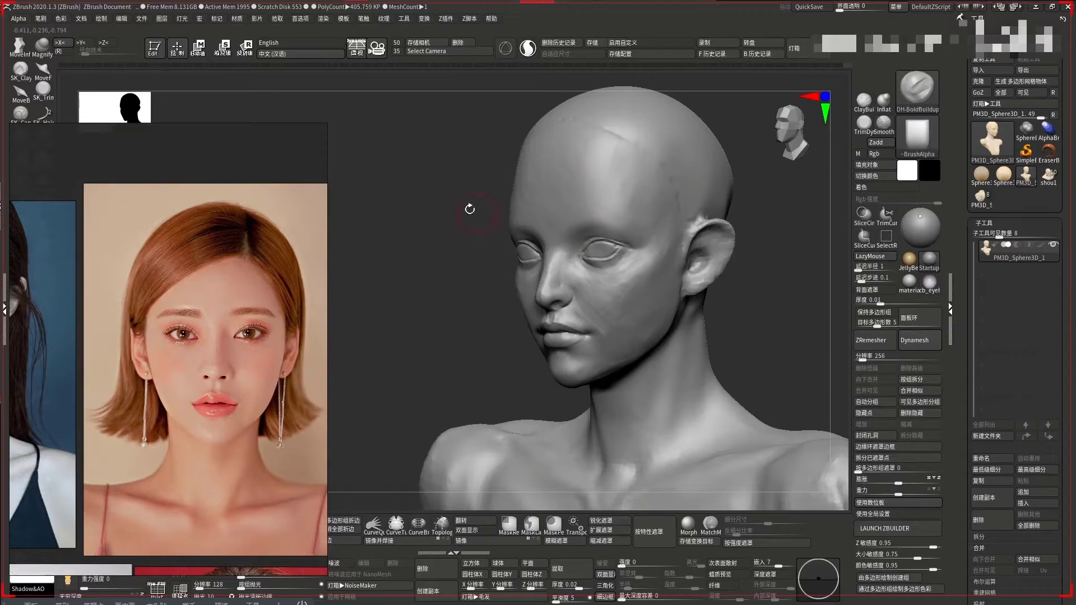
mouse_move(468, 207)
right_mouse_down("shift")
mouse_move(733, 202)
mouse_move(560, 202)
right_mouse_up("shift")
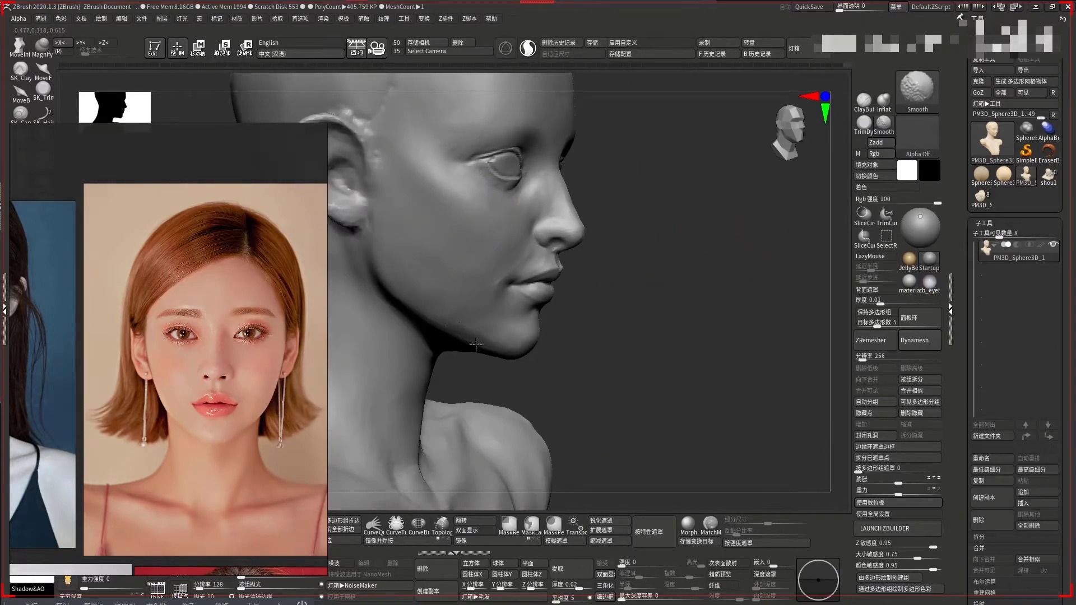
mouse_move(488, 355)
right_mouse_down()
mouse_move(702, 307)
mouse_move(751, 266)
mouse_move(775, 286)
mouse_move(535, 329)
right_mouse_up()
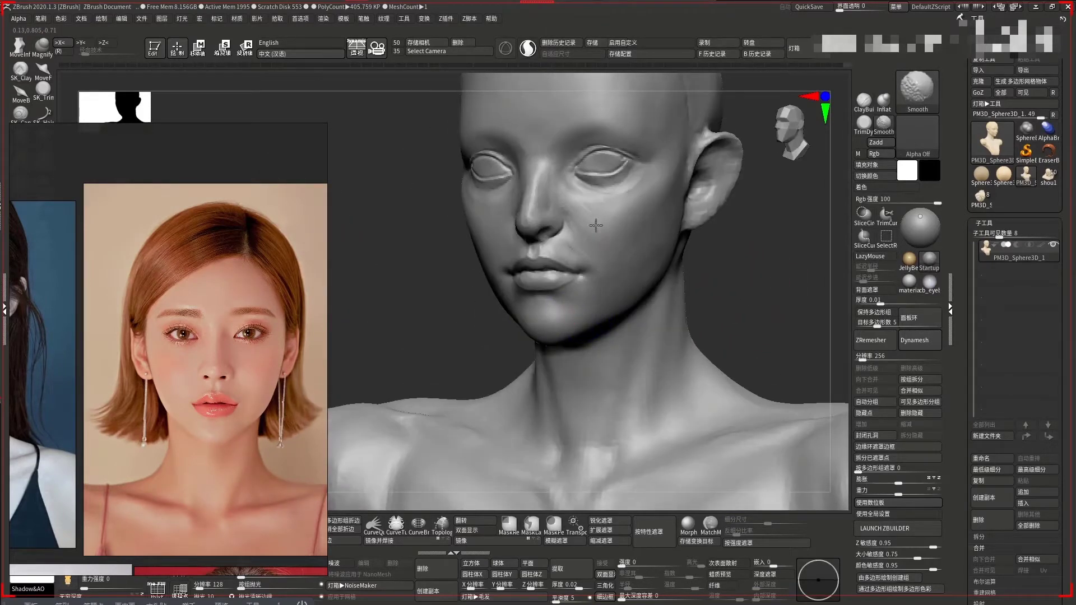
mouse_move(591, 217)
right_mouse_down()
mouse_move(411, 291)
mouse_move(578, 214)
right_mouse_up()
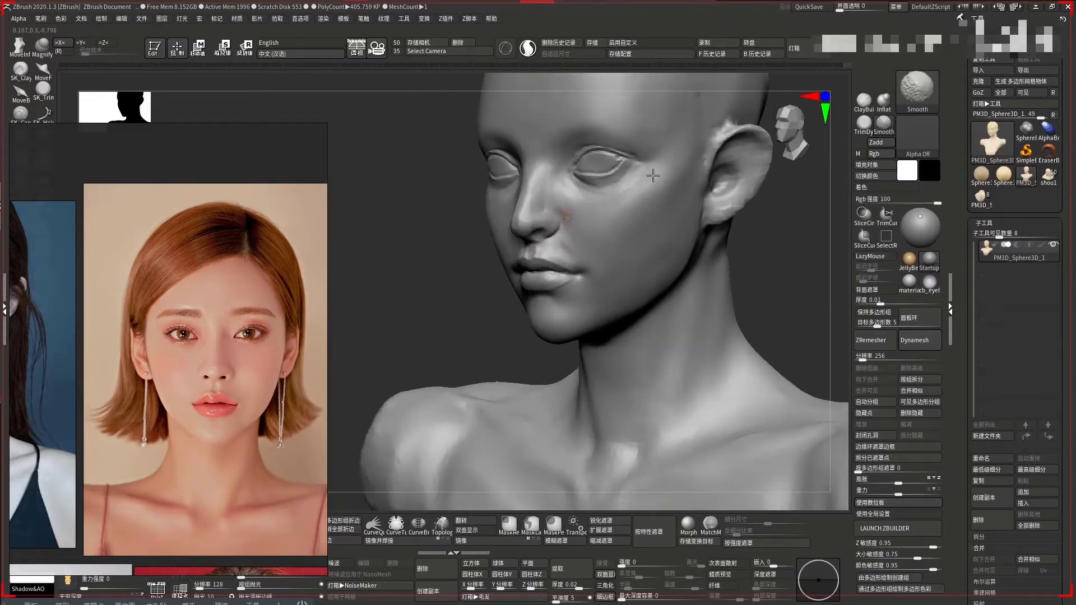
right_click_drag(523, 239, 552, 220)
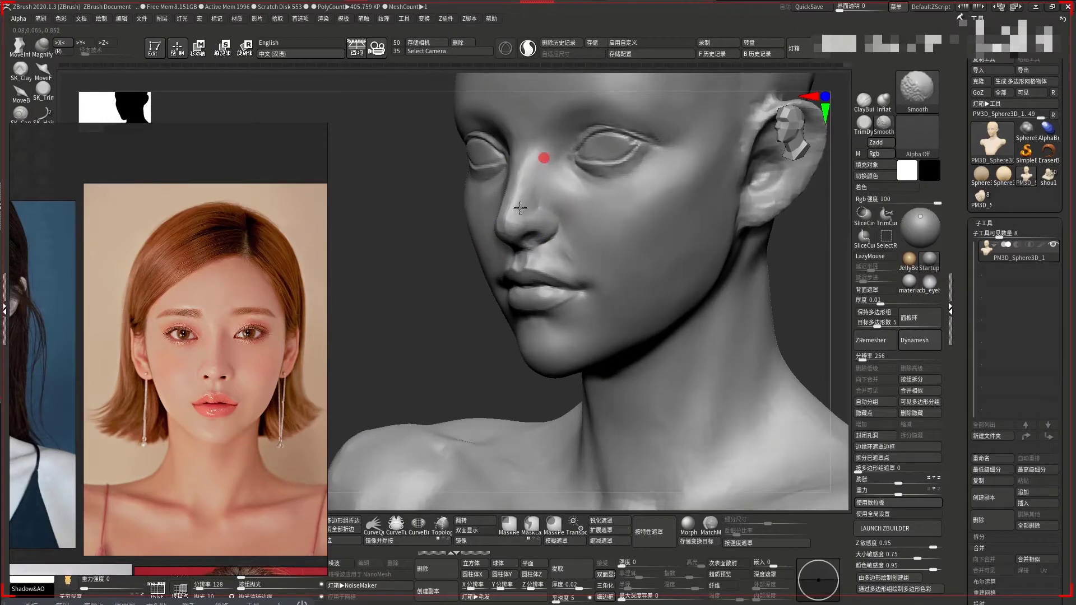
mouse_move(538, 160)
right_mouse_down()
mouse_move(519, 172)
mouse_move(538, 163)
right_mouse_up()
right_click_drag(733, 209, 701, 212)
right_click_drag(493, 241, 452, 266, "shift")
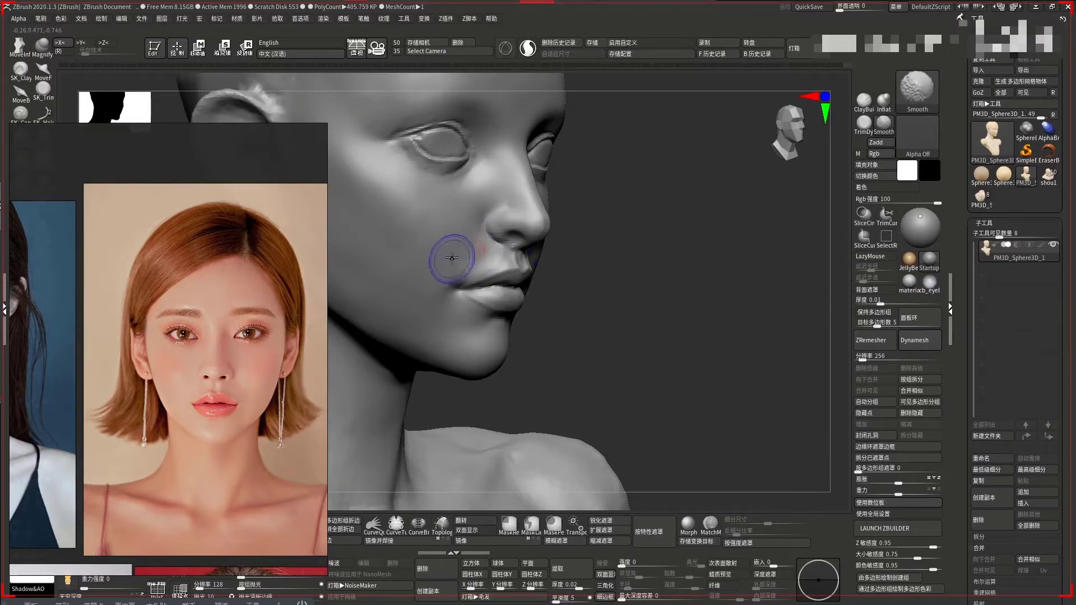
mouse_move(567, 328)
right_mouse_down()
mouse_move(518, 253)
mouse_move(572, 264)
mouse_move(449, 380)
mouse_move(555, 281)
right_mouse_up()
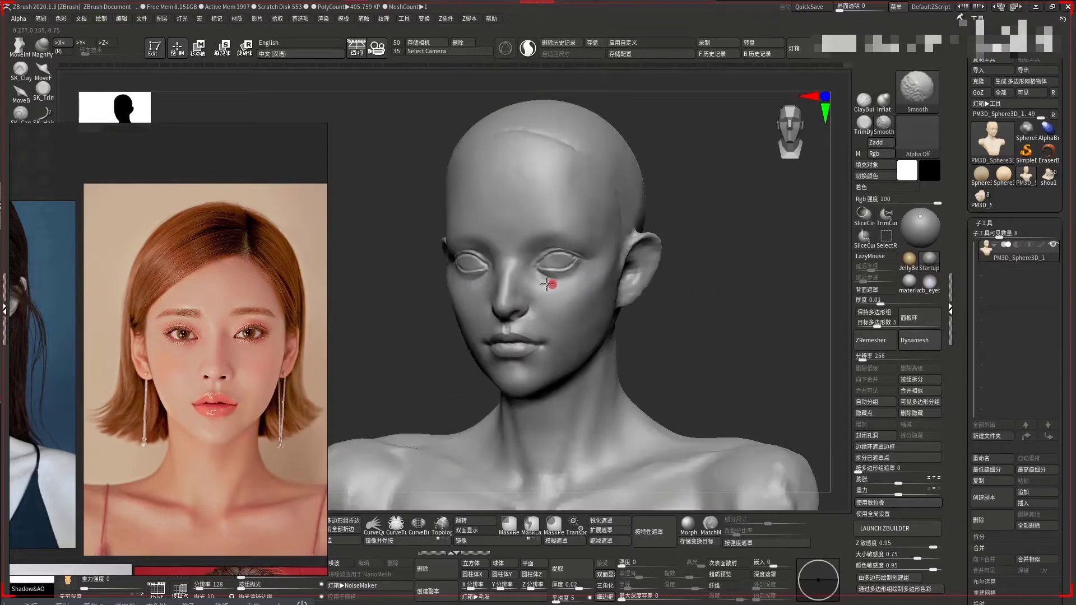
Smooth the forehead and face planes, then view the nose closely in side profile
right_click_drag(690, 300, 585, 309, "alt")
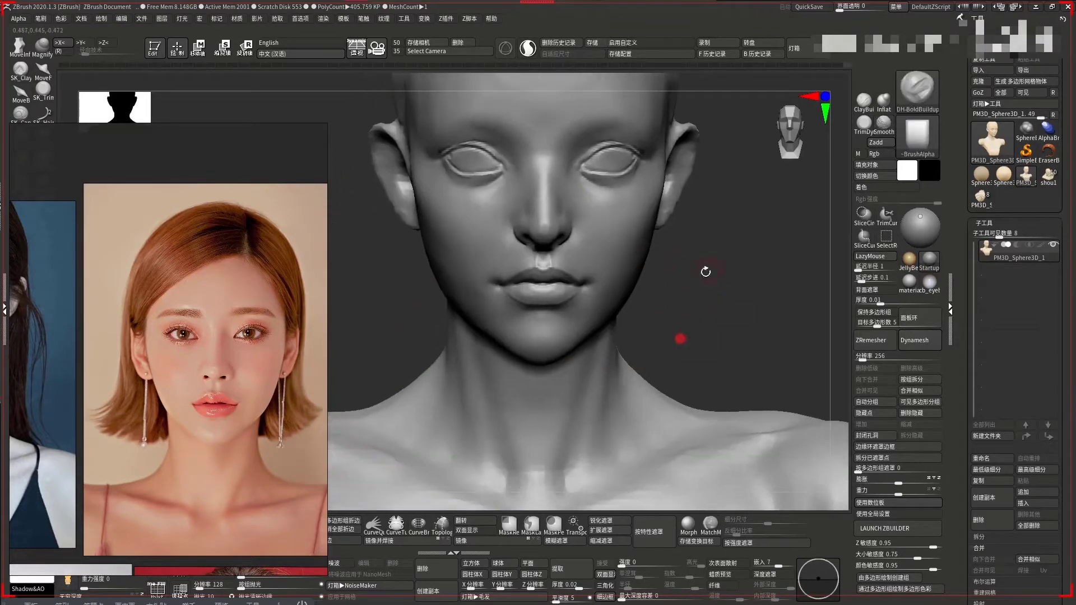
right_click_drag(496, 418, 546, 326, "alt")
mouse_move(677, 309)
right_mouse_down()
mouse_move(427, 325)
mouse_move(419, 190)
mouse_move(529, 180)
right_mouse_up()
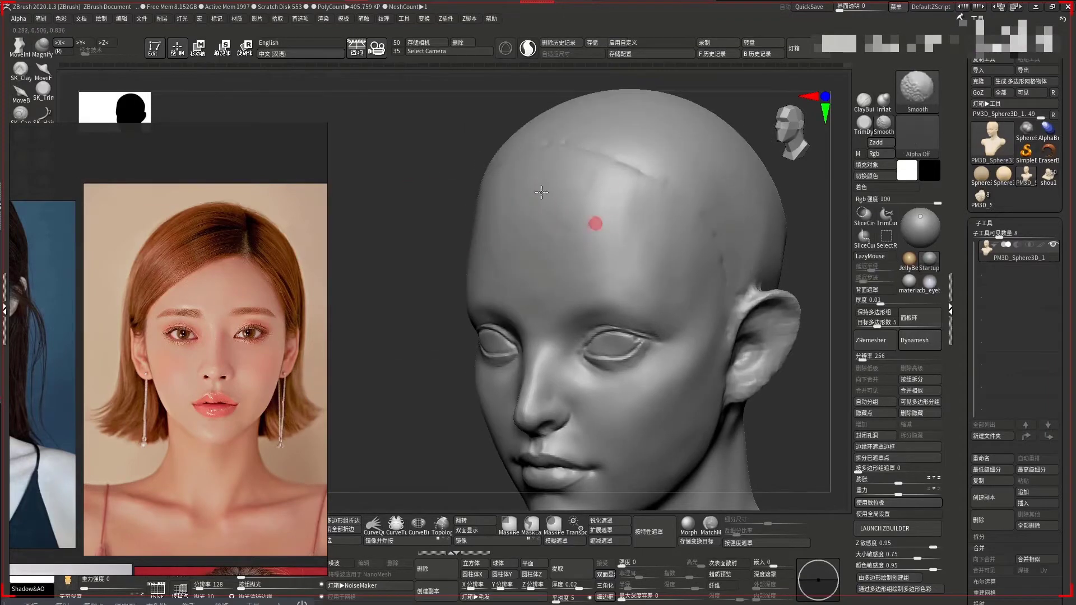
mouse_move(594, 220)
right_mouse_down("alt")
mouse_move(435, 202)
mouse_move(684, 177)
mouse_move(708, 212)
mouse_move(672, 187)
right_mouse_up("alt")
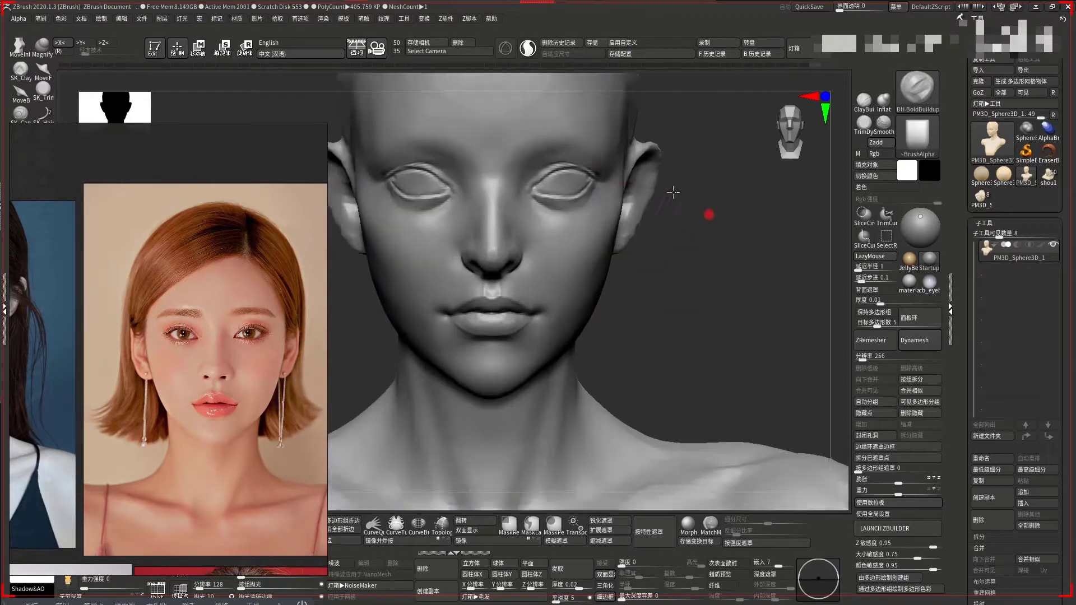
right_click_drag(507, 257, 665, 258)
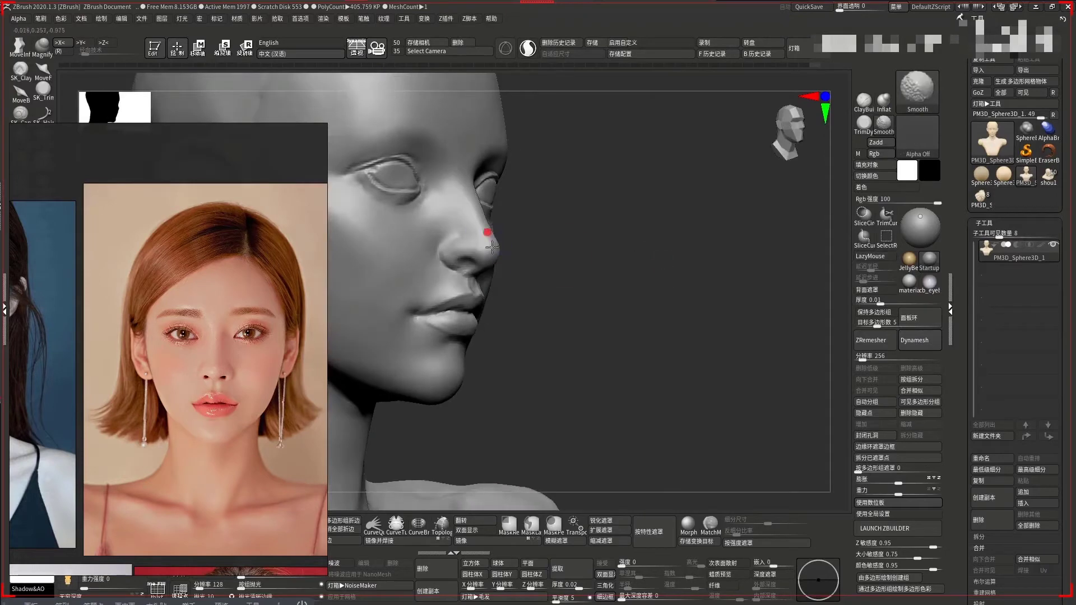
mouse_move(488, 234)
right_mouse_down("alt")
mouse_move(607, 202)
mouse_move(458, 246)
right_mouse_up("alt")
key("b")
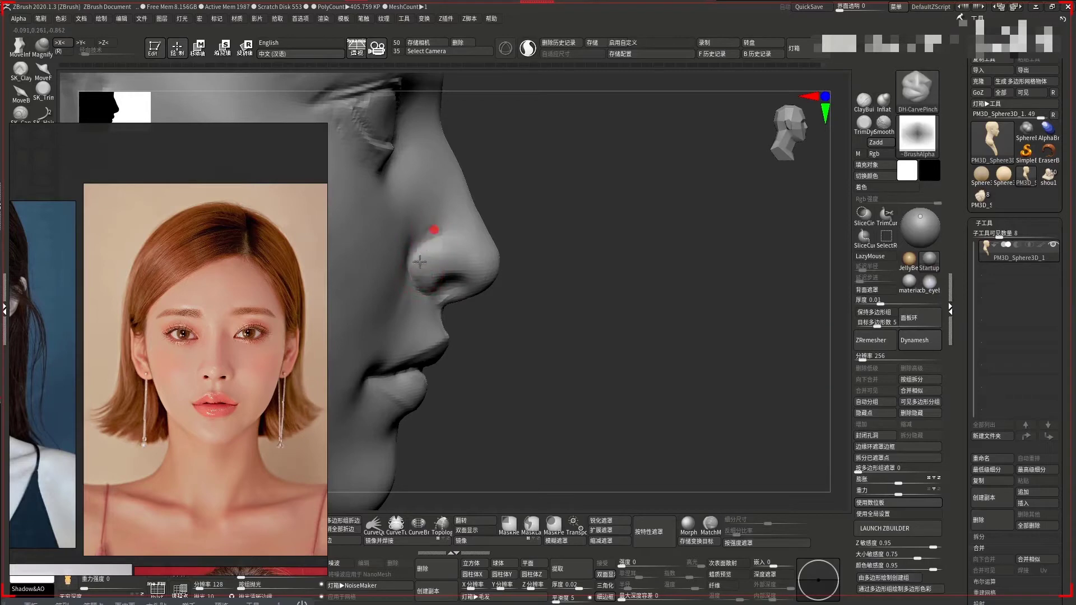
Reshape the nose profile with a wider Move brush from a three-quarter view
key("b")
key("m")
key("v")
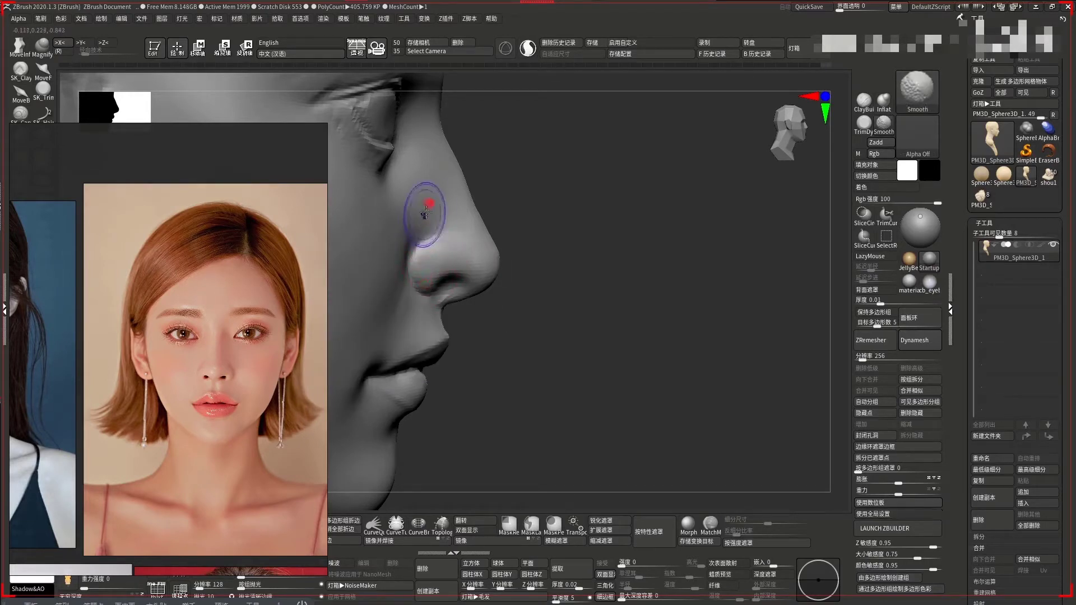
mouse_move(700, 184)
left_mouse_down()
mouse_move(586, 173)
mouse_move(488, 238)
mouse_move(637, 170)
mouse_move(658, 211)
mouse_move(670, 193)
mouse_move(488, 305)
mouse_move(557, 310)
mouse_move(537, 308)
left_mouse_up()
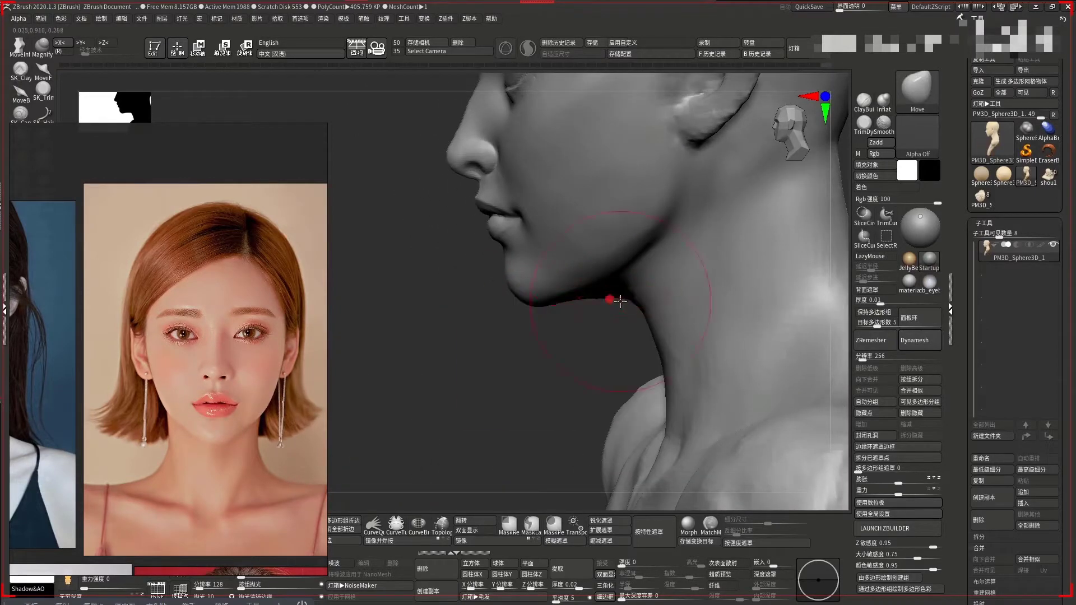
left_click_drag(516, 312, 522, 312)
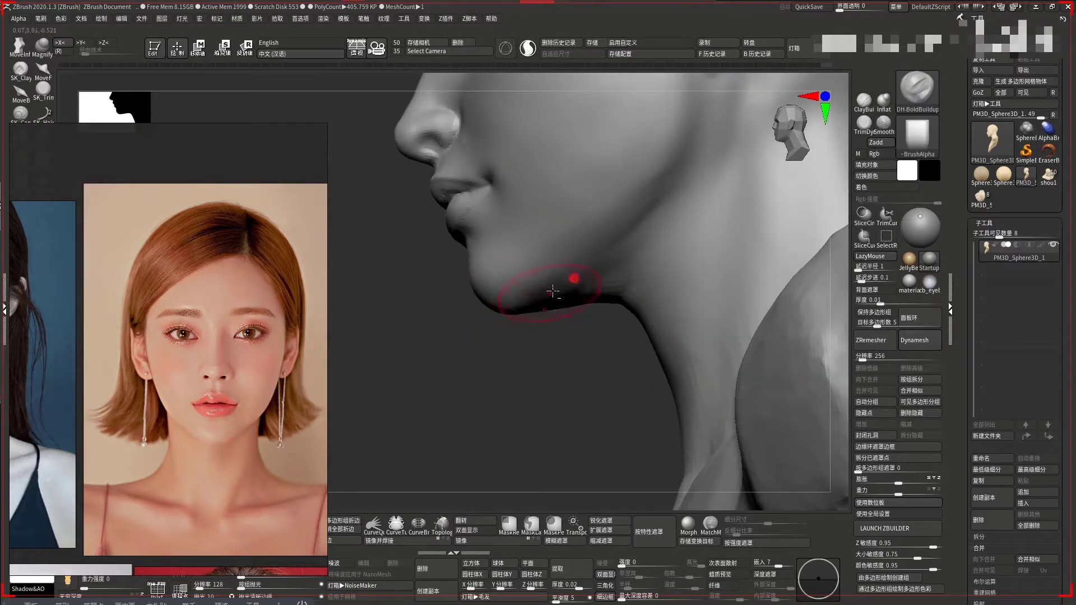
Smooth the chin and jaw, viewing them from a new angle
key("shift")
mouse_move(504, 343)
left_mouse_down()
mouse_move(524, 314)
mouse_move(500, 366)
mouse_move(451, 315)
mouse_move(644, 218)
left_mouse_up()
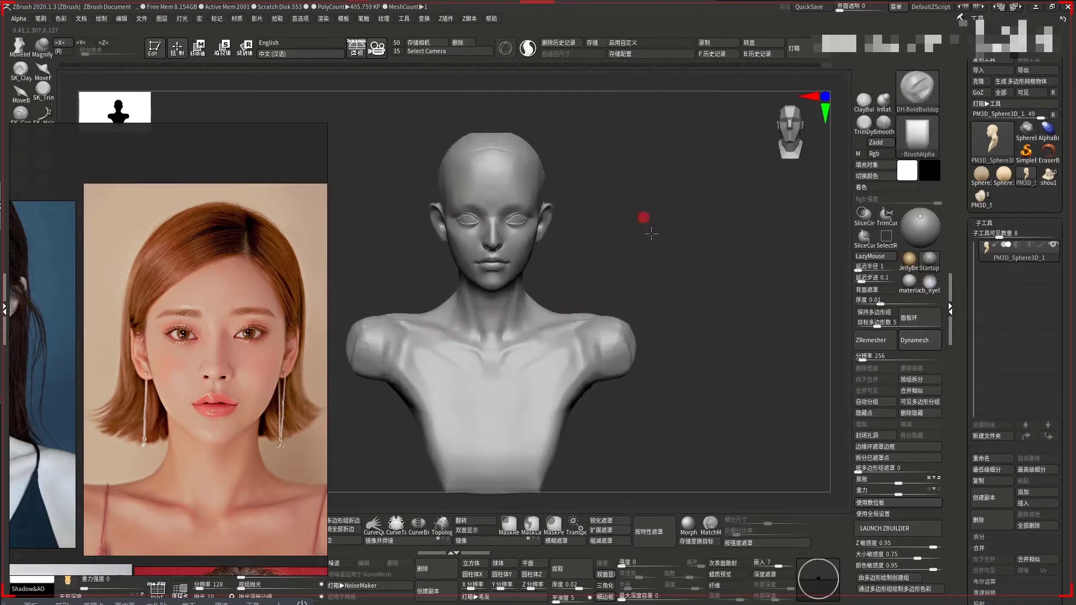
mouse_move(524, 227)
left_mouse_down()
mouse_move(613, 221)
mouse_move(683, 269)
mouse_move(498, 278)
mouse_move(701, 269)
mouse_move(723, 280)
left_mouse_up()
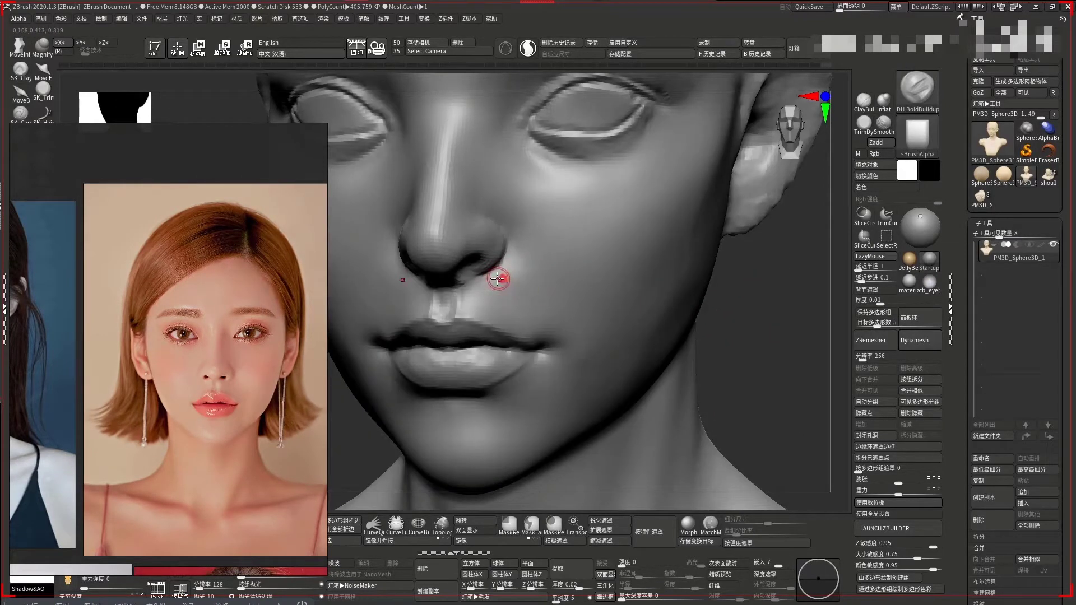
Switch to the Standard brush and smooth the nostril area from a three-quarter view
key("b")
key("s")
key("t")
left_click_drag(511, 250, 507, 254)
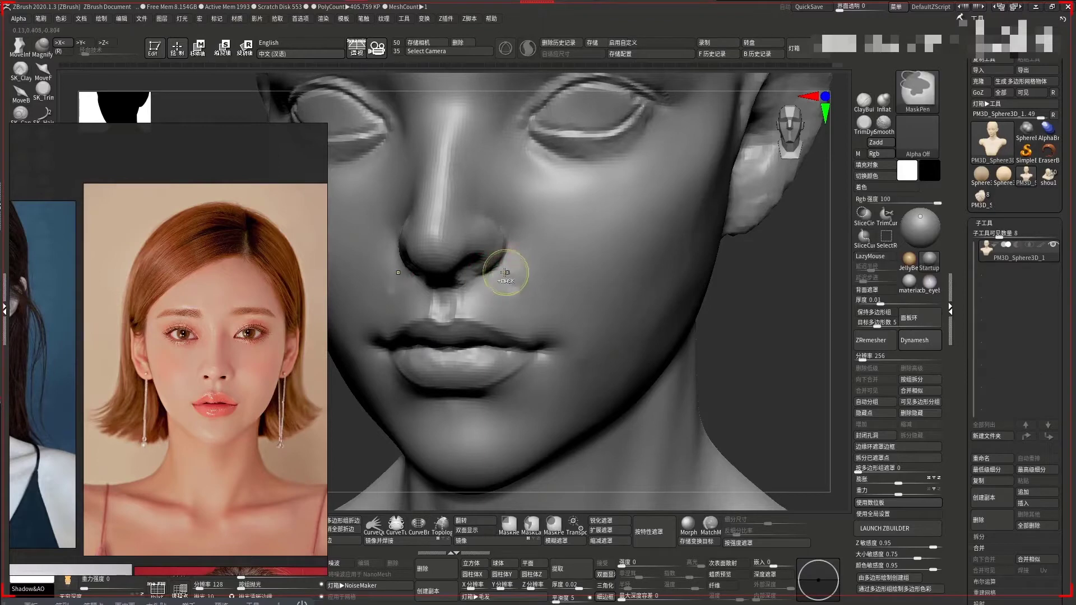
key("shift")
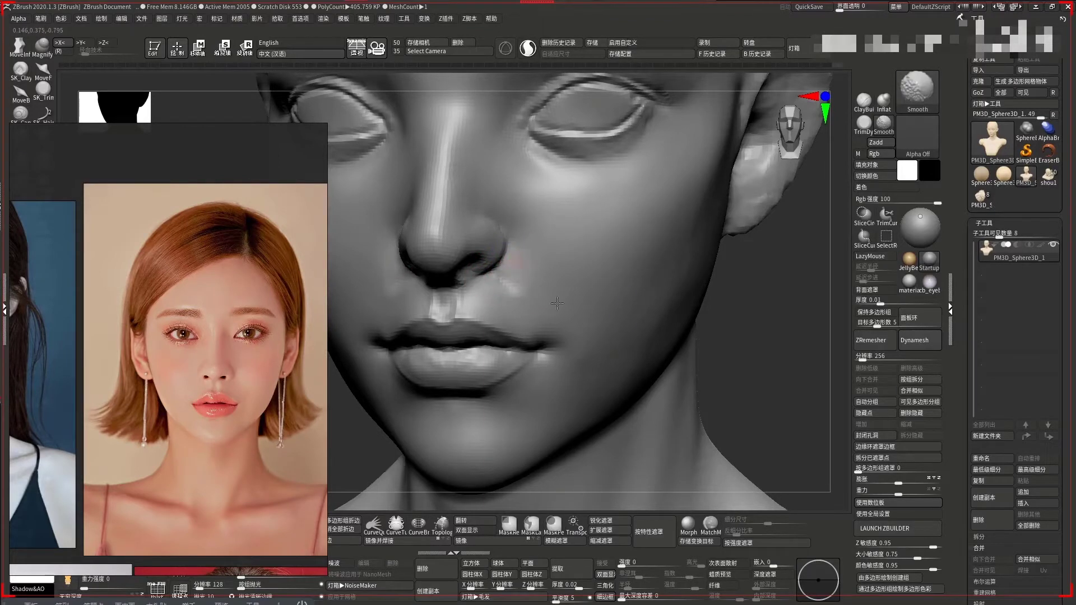
right_click_drag(556, 303, 518, 274)
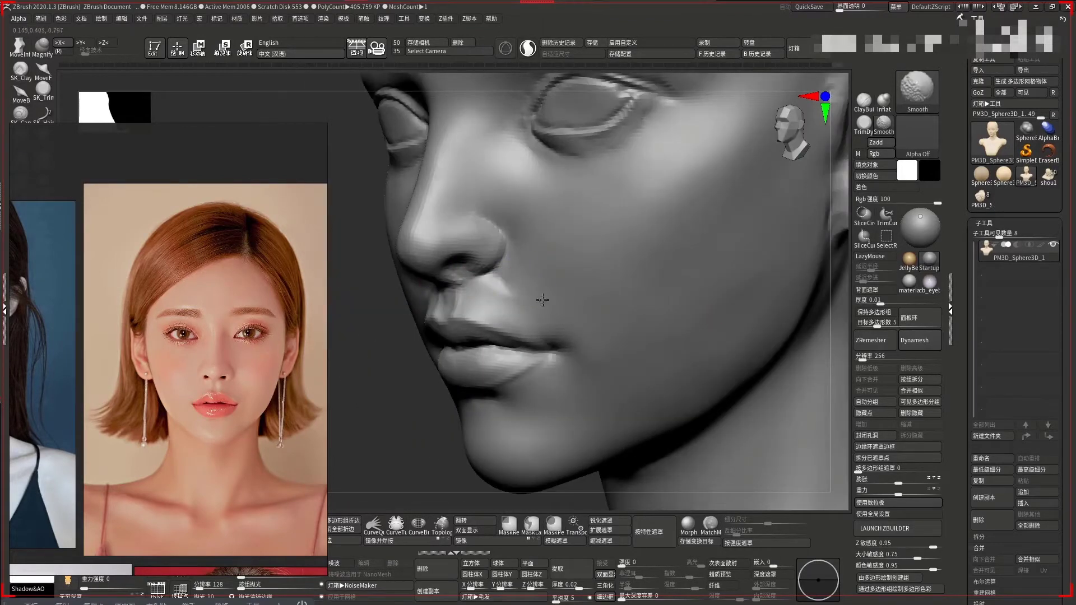
left_click_drag(543, 300, 498, 293, "shift")
Smooth the cheek surface up toward the brow and check it in right profile
right_click_drag(523, 249, 420, 384, "alt")
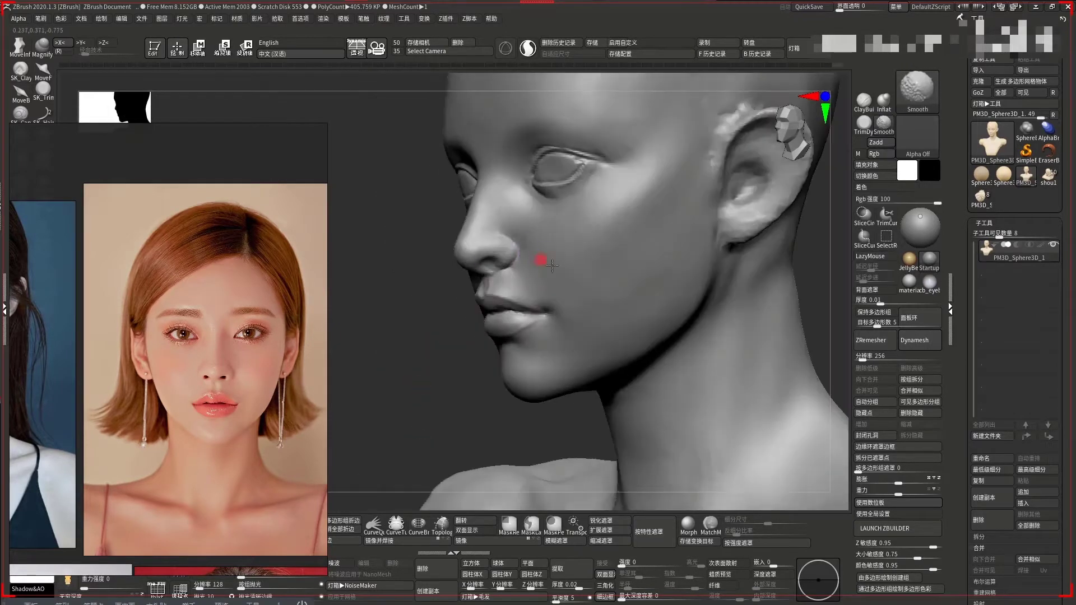
right_click_drag(473, 323, 565, 245, "alt")
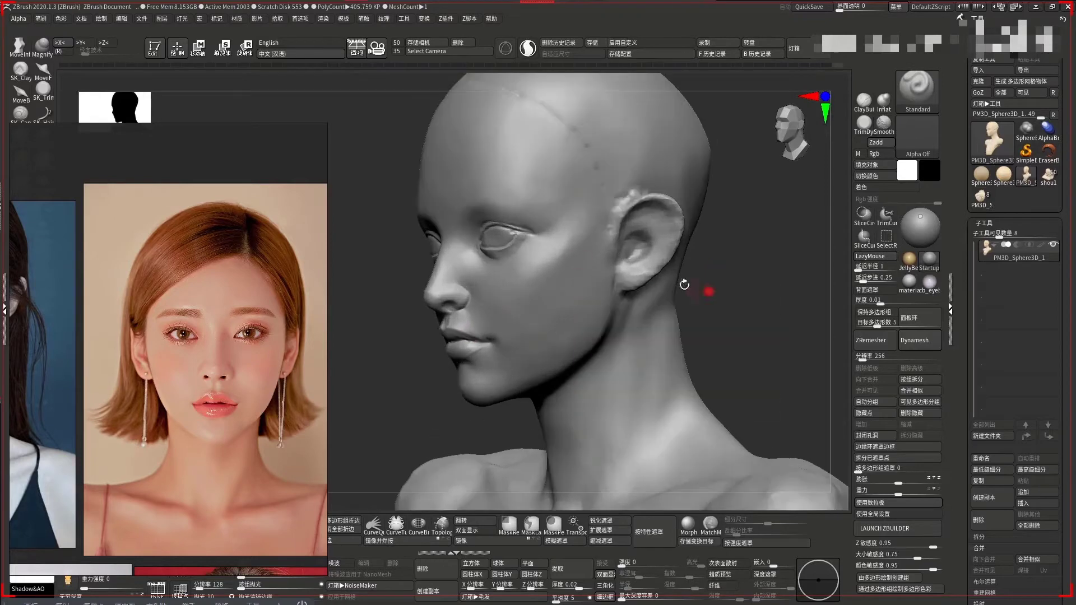
left_click_drag(564, 244, 527, 209, "shift")
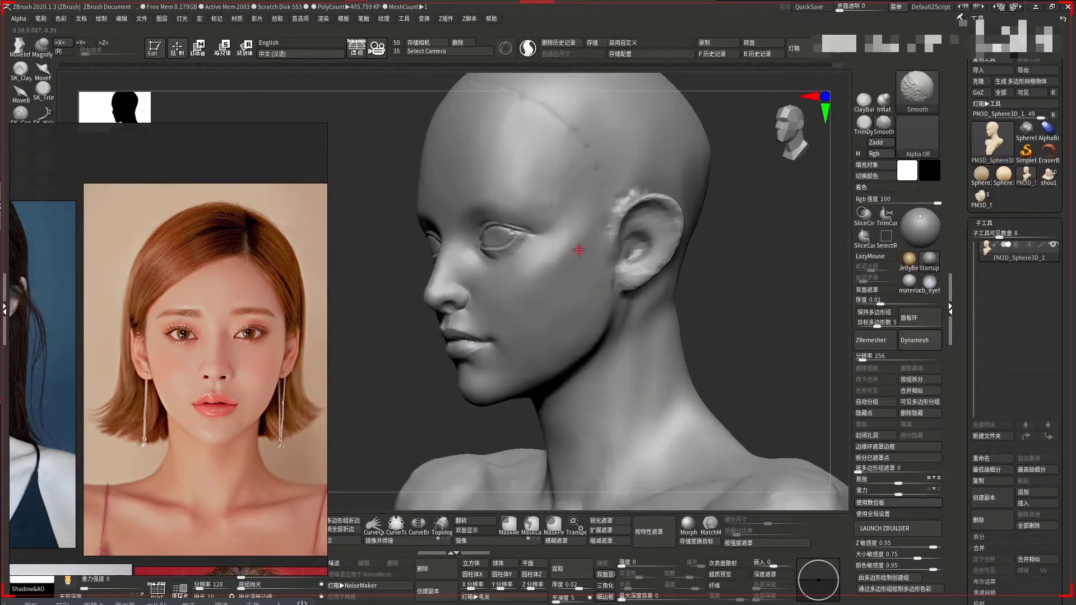
left_click_drag(714, 279, 686, 249)
right_click_drag(687, 249, 677, 243, "alt")
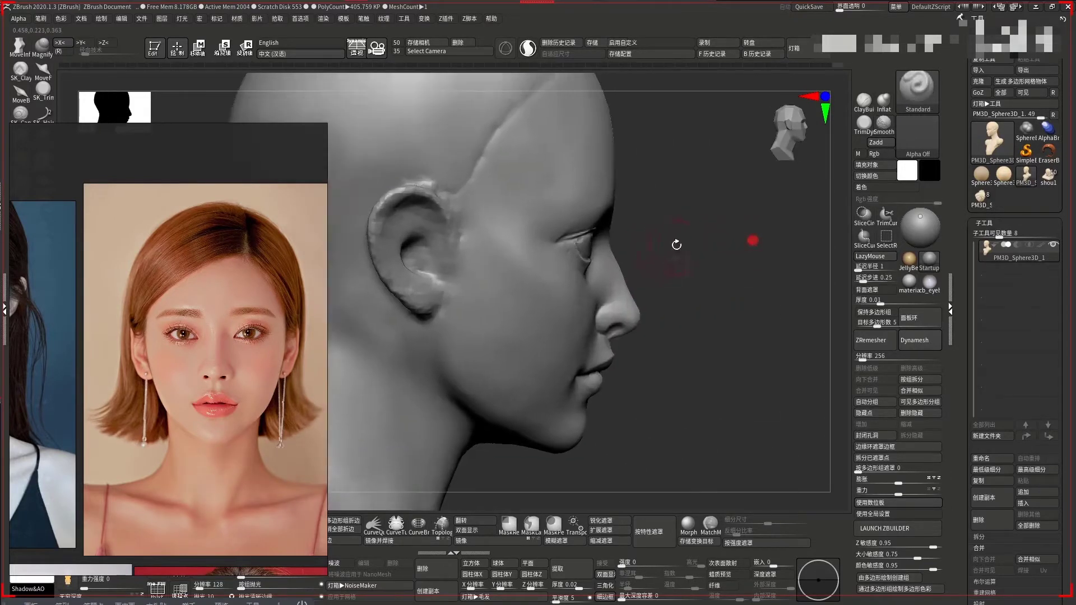
mouse_move(691, 231)
left_mouse_down()
mouse_move(577, 228)
mouse_move(617, 199)
mouse_move(517, 196)
mouse_move(528, 191)
left_mouse_up()
Smooth the brow and nose bridge, then check the face in left profile
key("b")
key("m")
key("v")
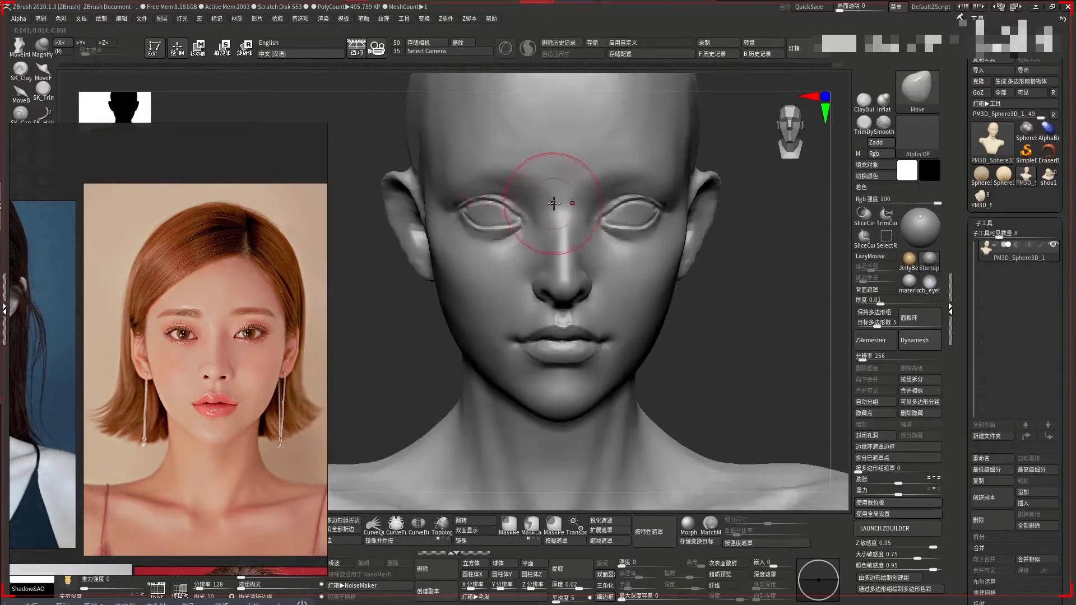
mouse_move(551, 192)
left_mouse_down("shift")
mouse_move(539, 185)
mouse_move(560, 250)
left_mouse_up("shift")
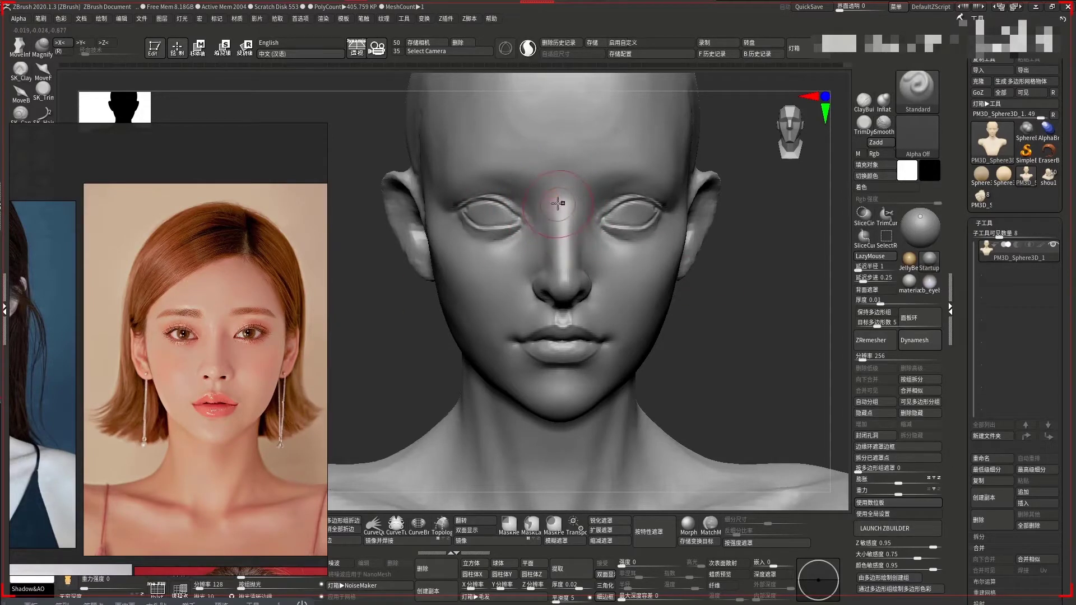
left_click_drag(558, 204, 561, 223)
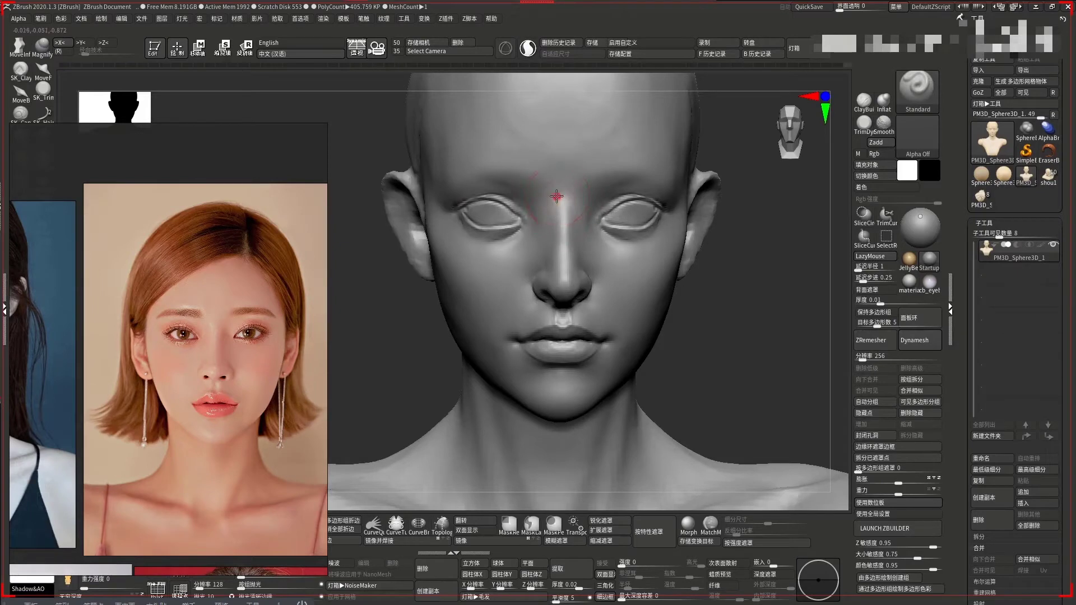
left_click_drag(796, 291, 704, 286)
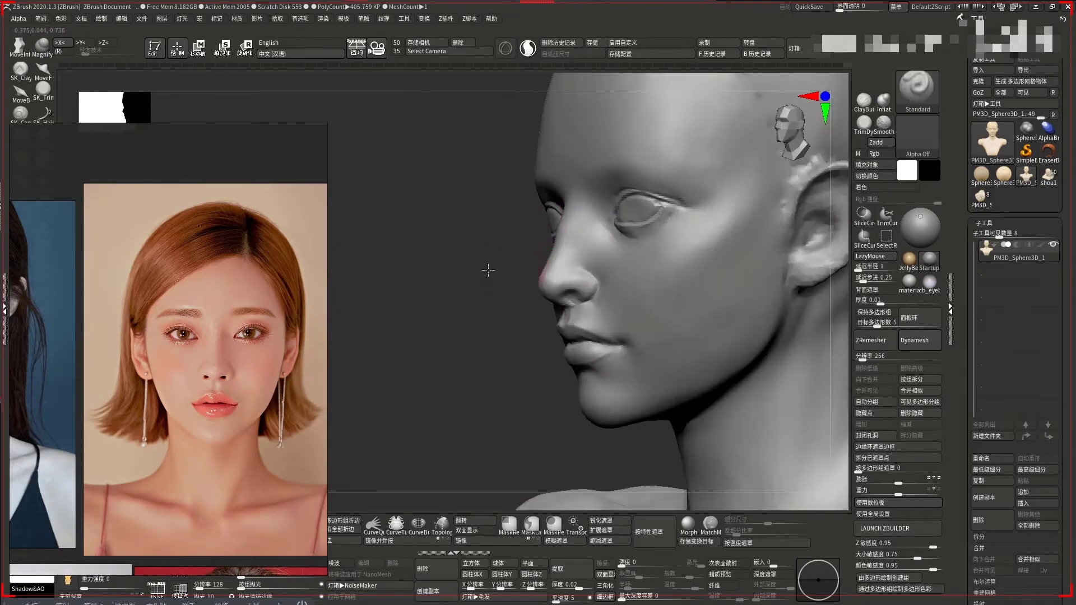
right_click_drag(503, 226, 523, 236, "ctrl")
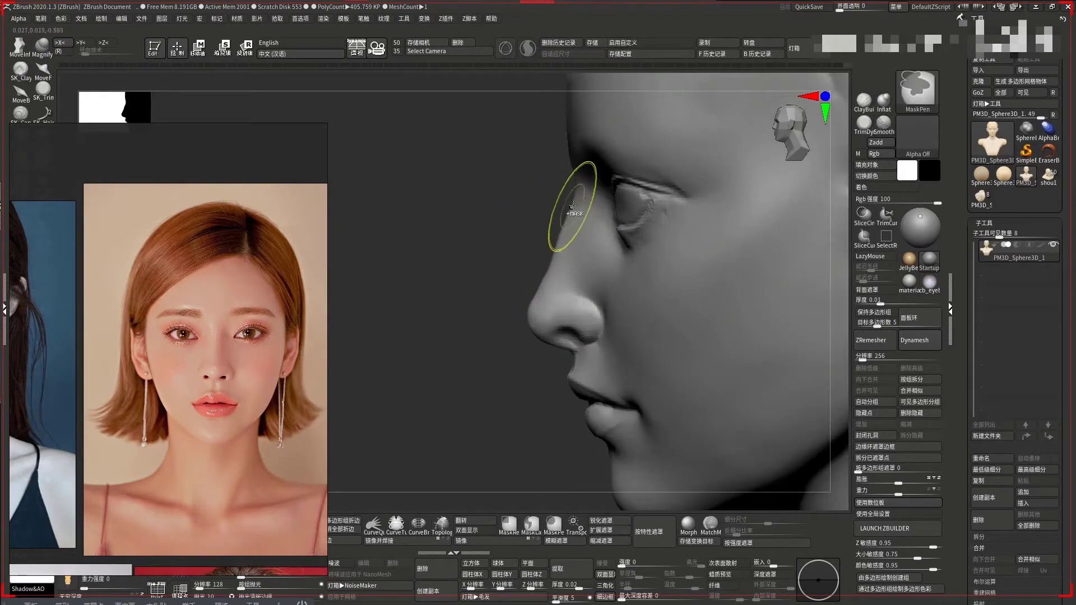
mouse_move(616, 210)
right_mouse_down()
mouse_move(611, 233)
mouse_move(486, 257)
mouse_move(515, 219)
right_mouse_up()
Smooth the left brow, reviewing the full bust and three-quarter angles
right_click(501, 202)
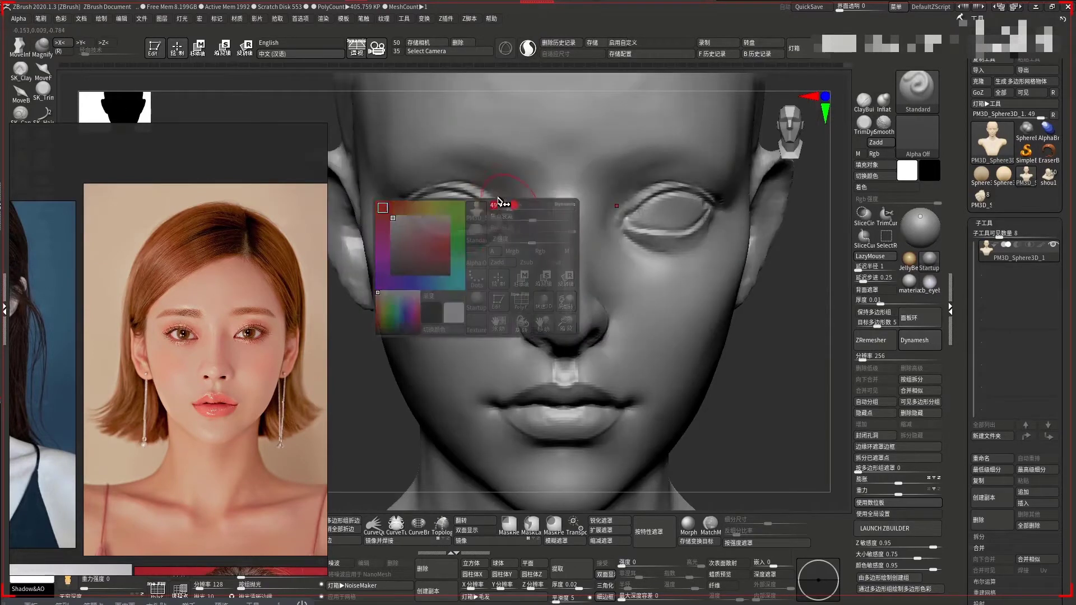
key("f")
mouse_move(690, 216)
right_mouse_down("alt")
mouse_move(744, 264)
mouse_move(504, 213)
right_mouse_up("alt")
right_click(504, 210)
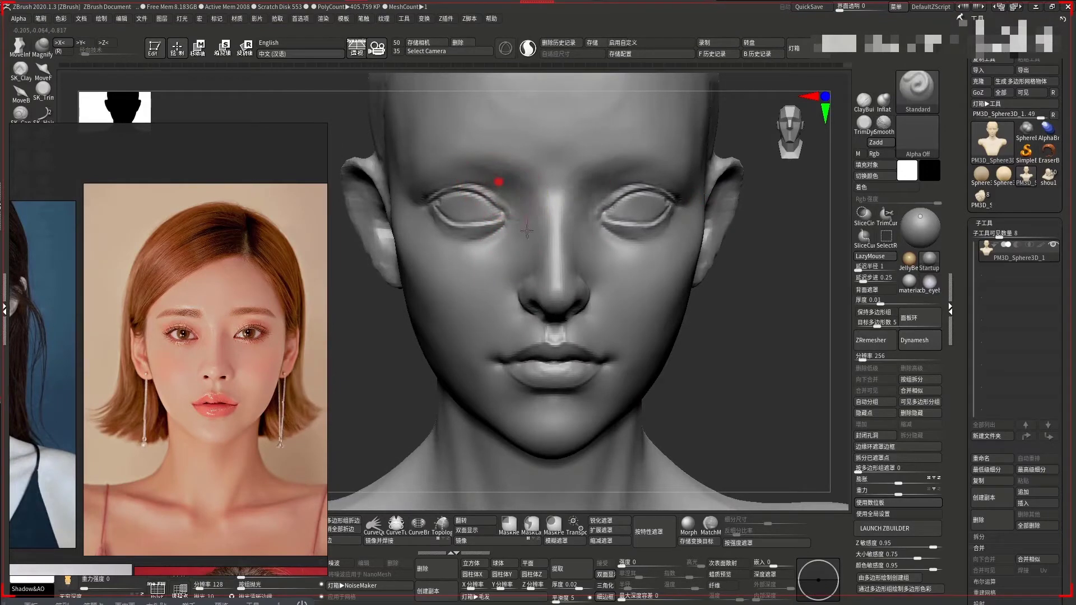
left_click_drag(504, 188, 498, 179, "shift")
mouse_move(721, 286)
left_mouse_down()
mouse_move(583, 230)
mouse_move(601, 248)
left_mouse_up()
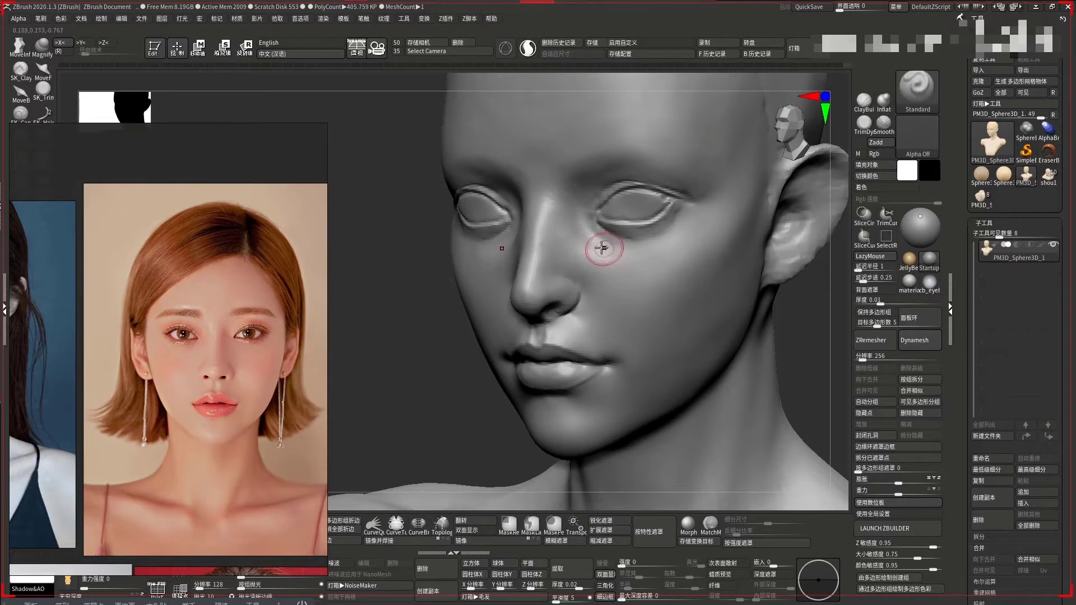
mouse_move(564, 179)
left_mouse_down()
mouse_move(428, 259)
mouse_move(435, 218)
mouse_move(535, 250)
mouse_move(700, 264)
mouse_move(516, 211)
left_mouse_up()
Switch to the Move brush and frame the face straight-on for eyelid work
key("b")
key("m")
key("v")
key("space")
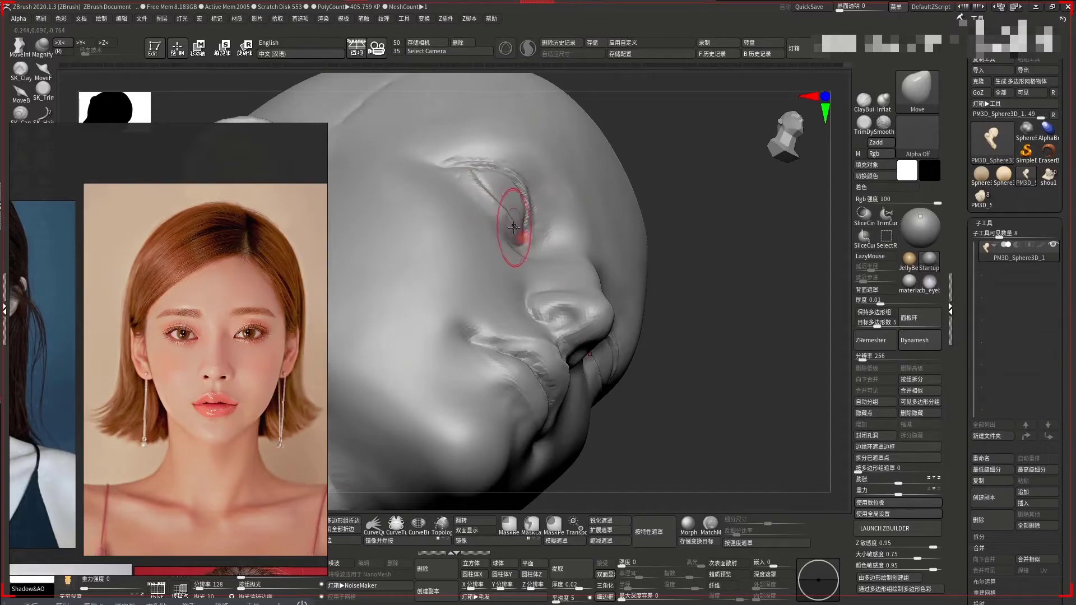
left_click_drag(684, 186, 559, 192)
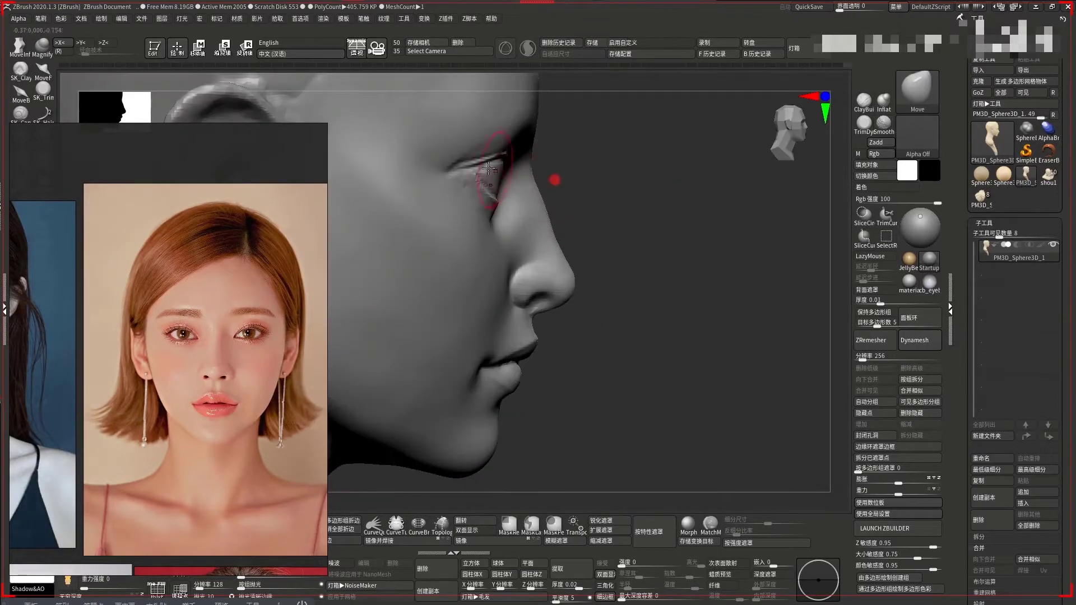
key("shift")
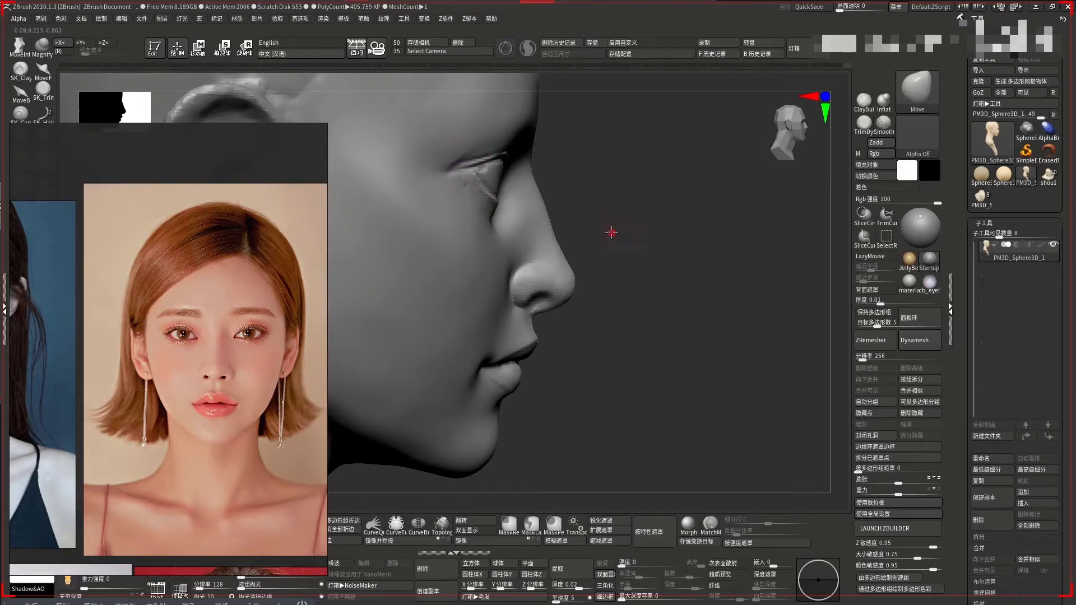
left_click_drag(610, 233, 432, 233, "shift")
mouse_move(537, 226)
right_mouse_down("ctrl")
mouse_move(668, 246)
mouse_move(623, 217)
right_mouse_up("ctrl")
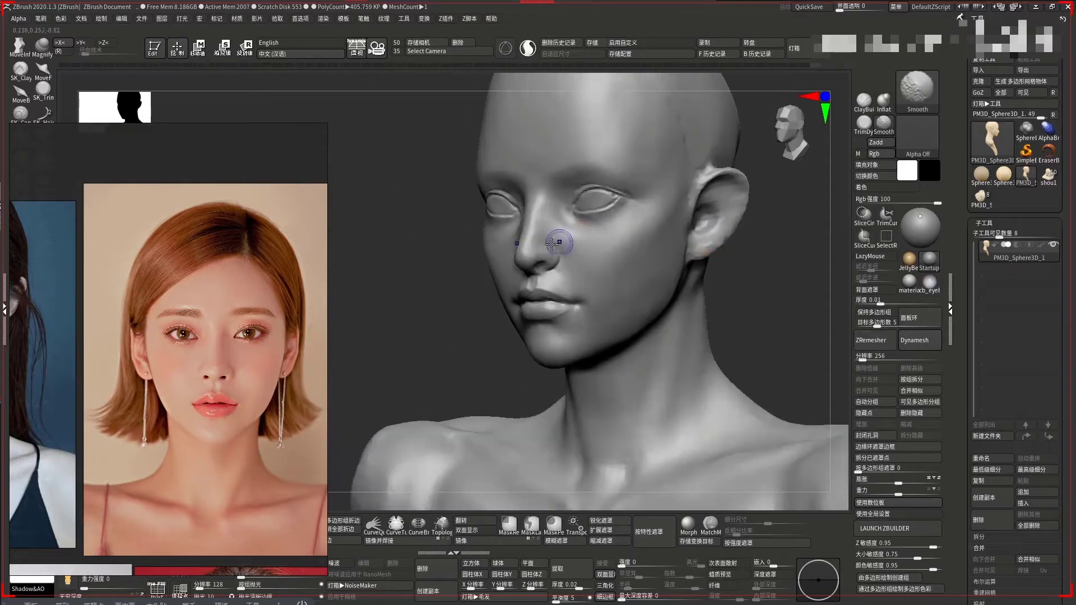
mouse_move(553, 244)
right_mouse_down("shift")
mouse_move(744, 241)
mouse_move(439, 240)
mouse_move(764, 315)
right_mouse_up("shift")
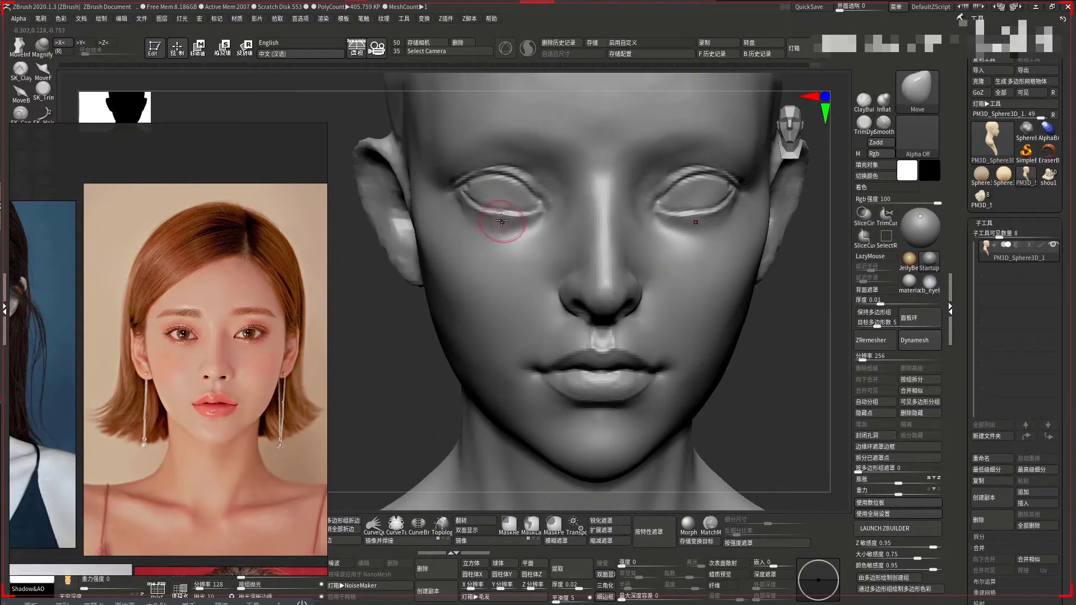
Lift the left eye's lower lid slightly and reshape the eyelid with an enlarged brush
key("space")
left_click_drag(502, 221, 500, 213)
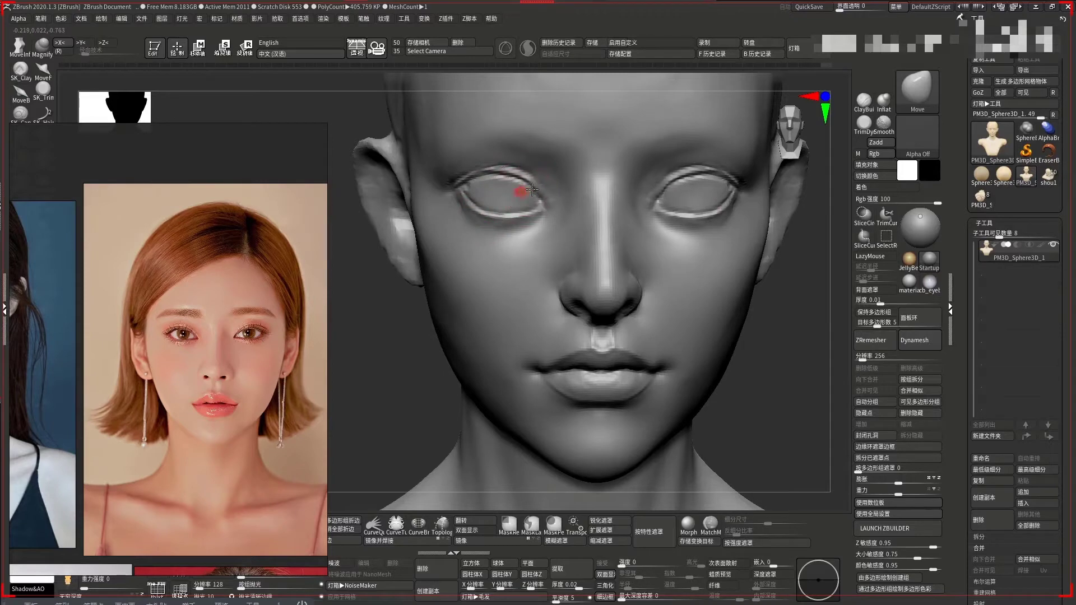
left_click_drag(527, 191, 516, 186)
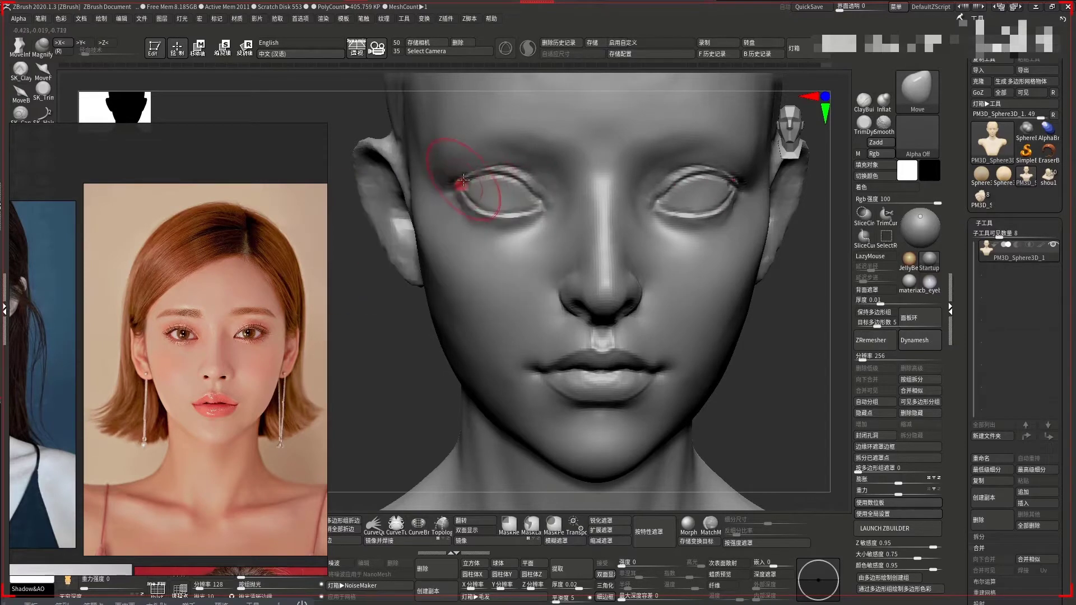
key("bracketright")
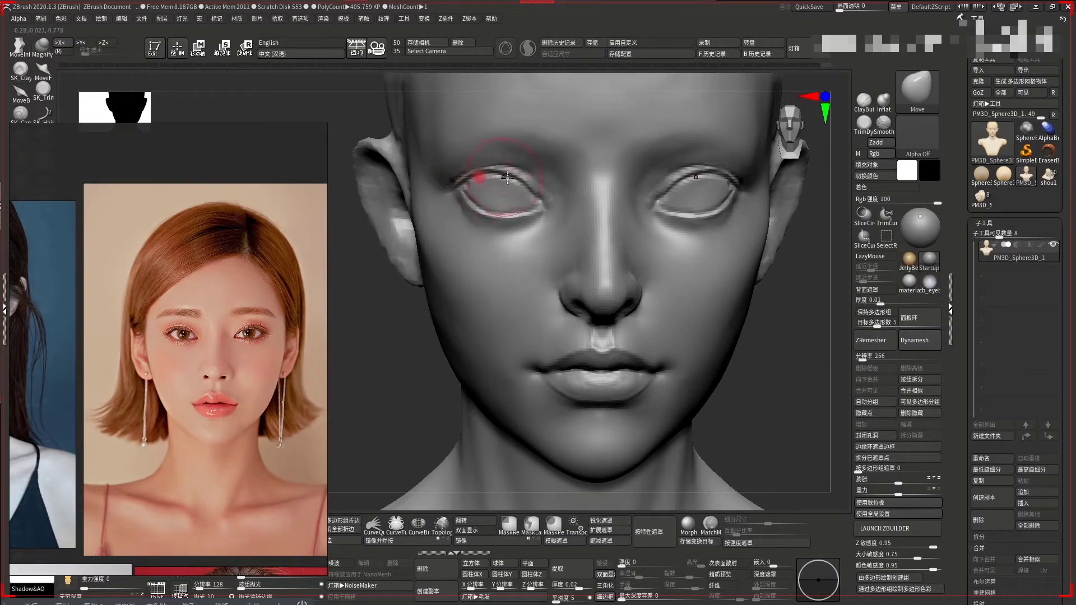
key("space")
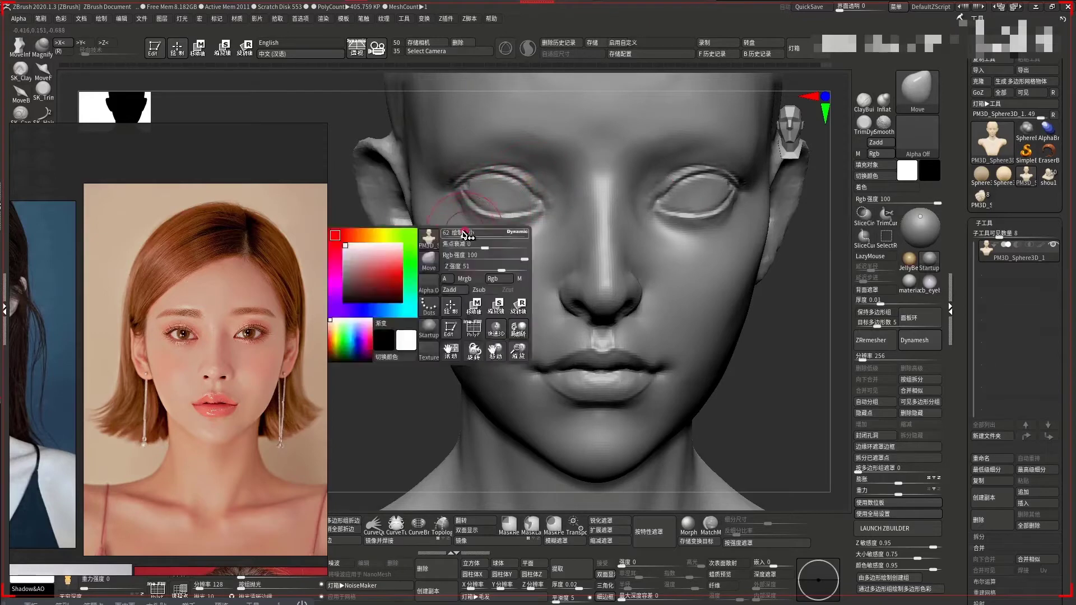
key("space")
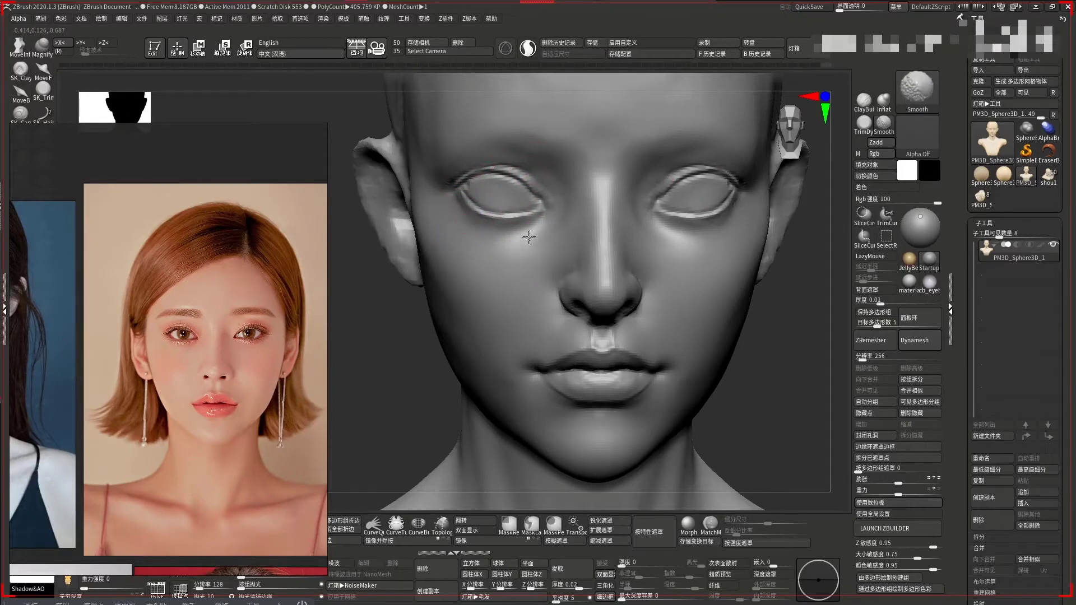
right_click_drag(529, 237, 516, 229)
Nudge the cheeks and nose with the Move brush, shrinking the brush size
scroll(547, 241, "up", 3)
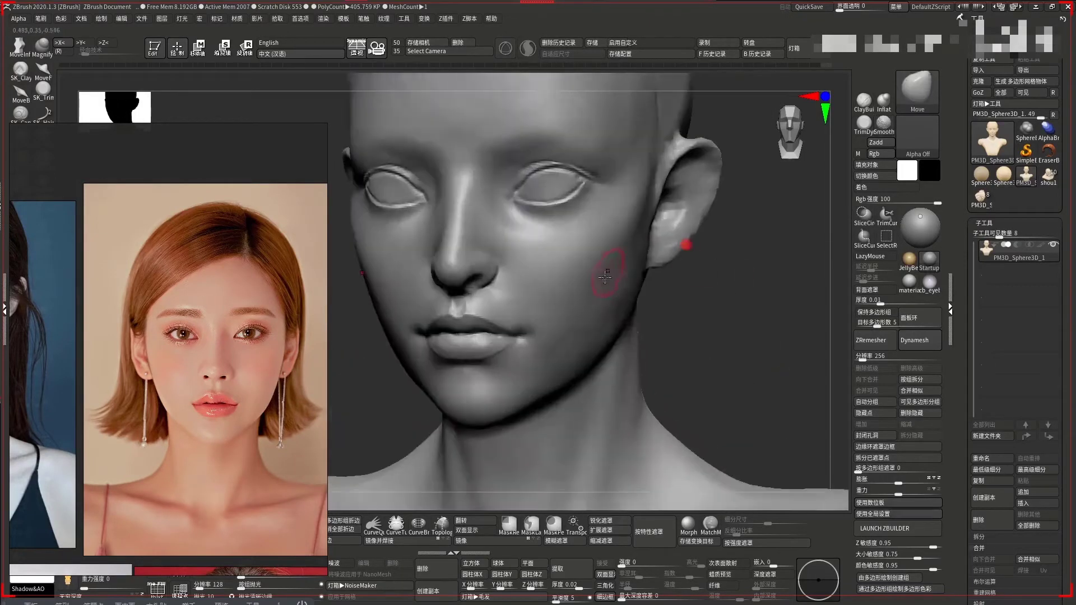
mouse_move(605, 277)
right_mouse_down()
mouse_move(524, 233)
mouse_move(372, 307)
mouse_move(404, 305)
mouse_move(417, 247)
mouse_move(460, 232)
mouse_move(715, 245)
mouse_move(547, 212)
right_mouse_up()
key("space")
key("space")
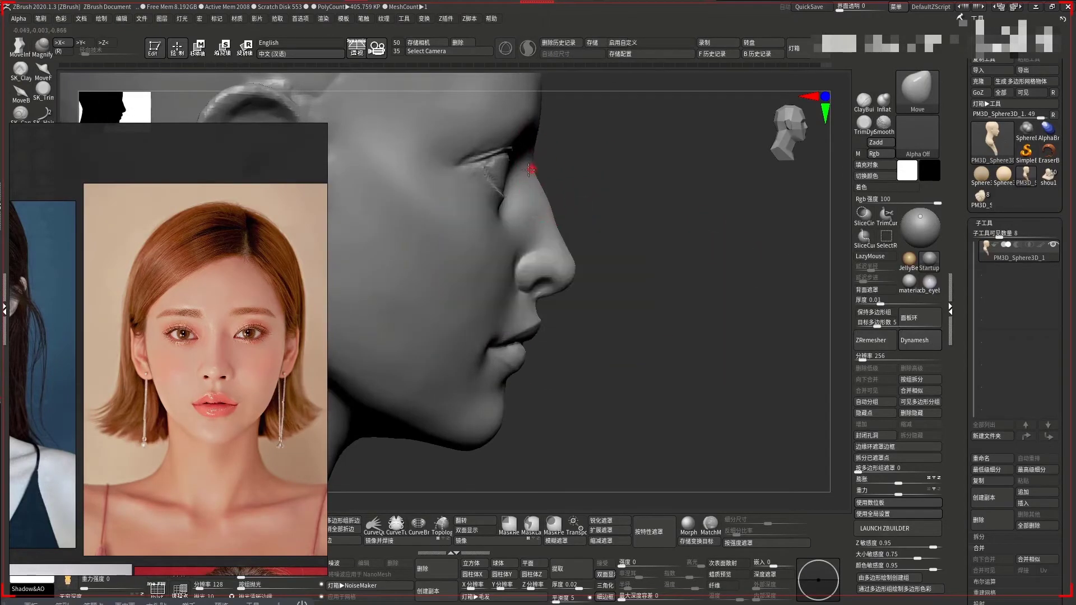
key("space")
mouse_move(538, 203)
right_mouse_down()
mouse_move(624, 243)
mouse_move(653, 235)
mouse_move(663, 192)
mouse_move(696, 178)
mouse_move(784, 257)
mouse_move(767, 223)
mouse_move(497, 147)
right_mouse_up()
key("space")
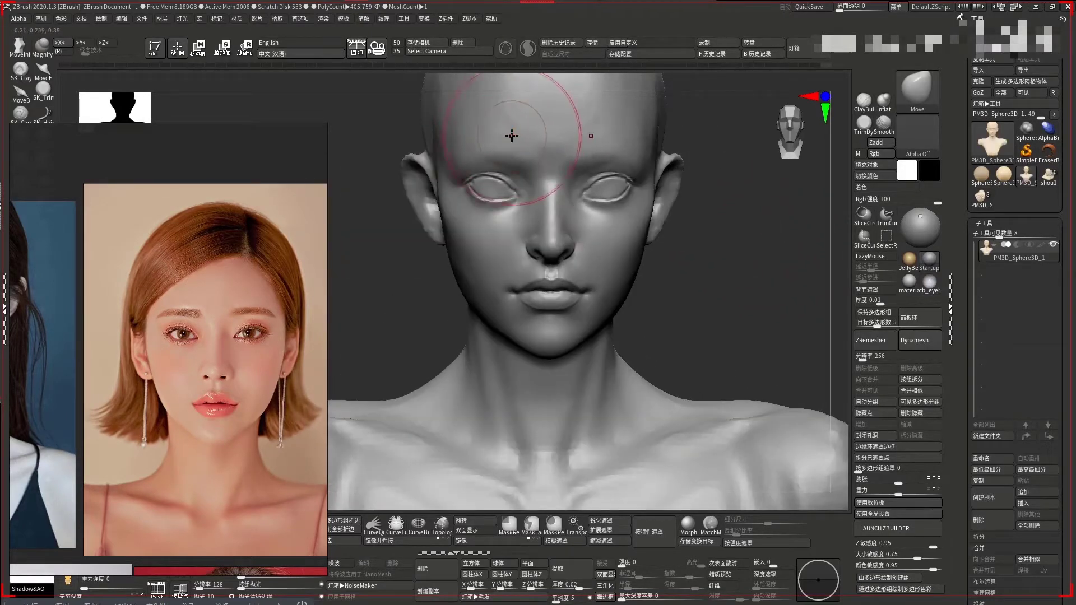
key("bracketleft")
key("bracketleft")
key("bracketleft")
key("space")
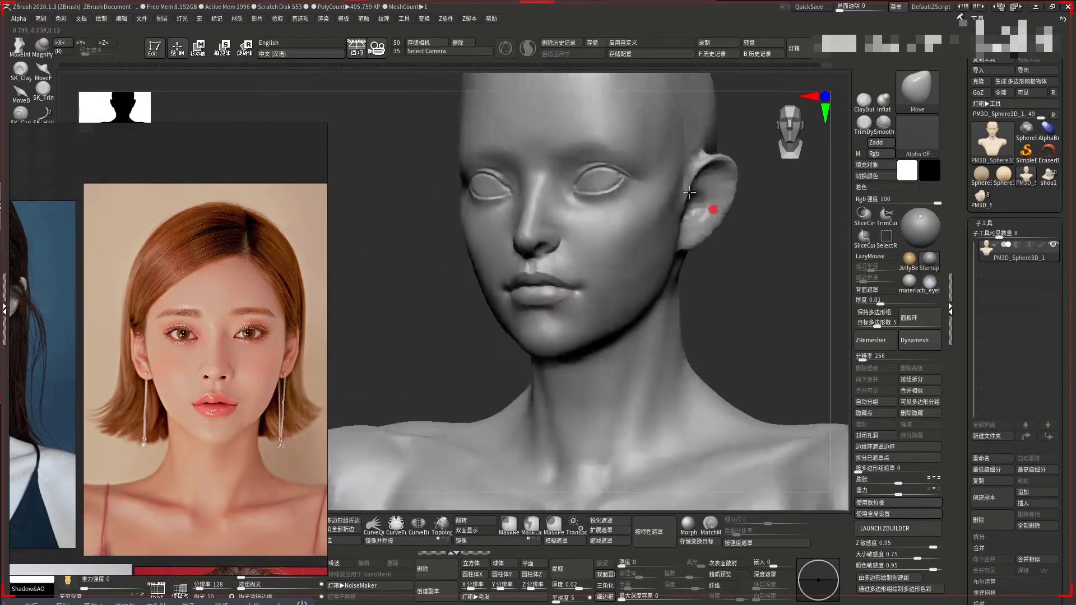
Adjust the eye area with Move, reviewing from right profile, underside and front views
left_click_drag(460, 147, 588, 132)
mouse_move(438, 162)
left_mouse_down()
mouse_move(707, 181)
mouse_move(615, 148)
mouse_move(475, 143)
mouse_move(501, 144)
left_mouse_up()
key("space")
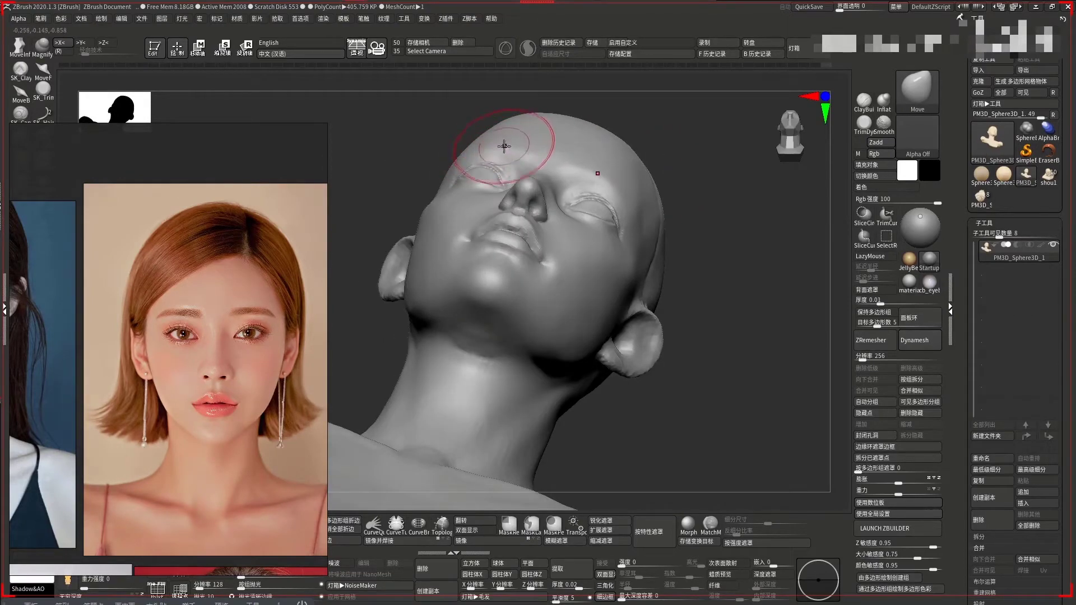
mouse_move(439, 104)
left_mouse_down()
mouse_move(727, 228)
mouse_move(538, 189)
left_mouse_up()
mouse_move(662, 196)
left_mouse_down()
mouse_move(606, 196)
mouse_move(752, 203)
left_mouse_up()
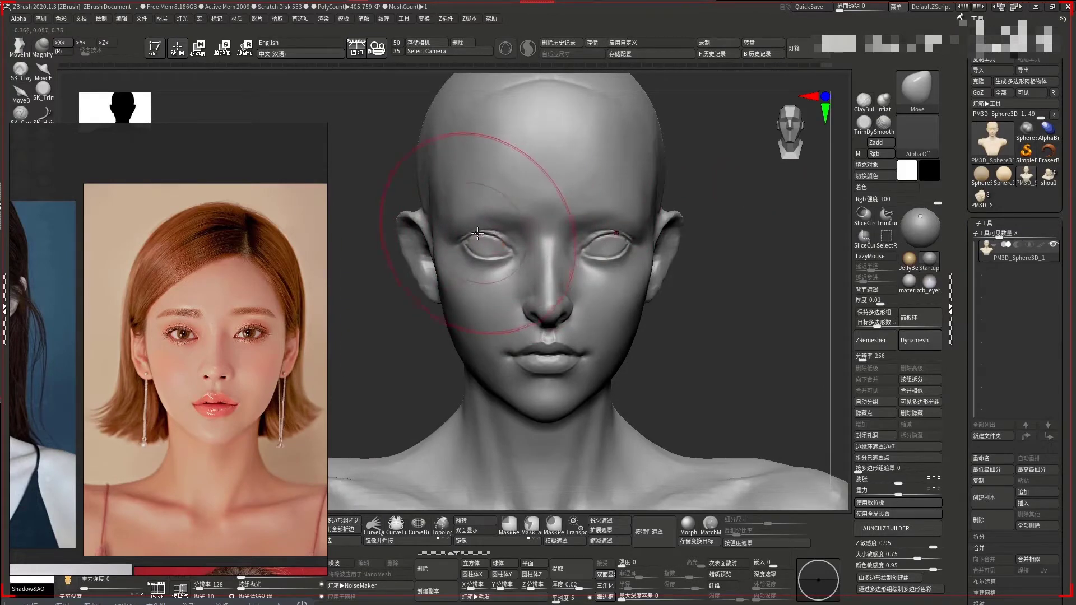
mouse_move(484, 234)
left_mouse_down("alt")
mouse_move(711, 310)
mouse_move(700, 250)
mouse_move(715, 224)
mouse_move(594, 245)
left_mouse_up("alt")
key("space")
key("space")
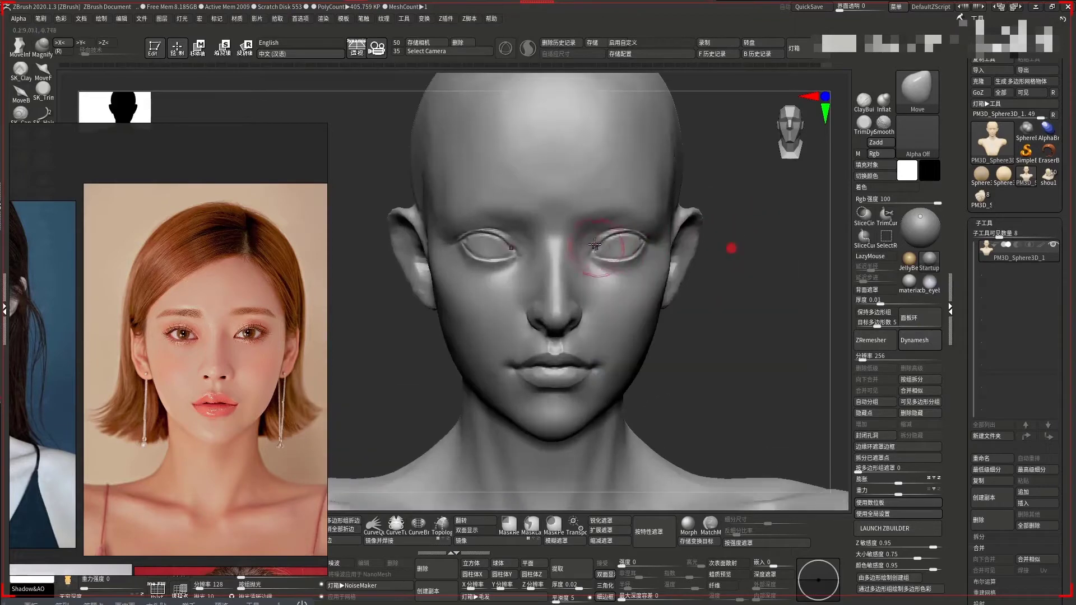
left_click_drag(714, 297, 481, 276)
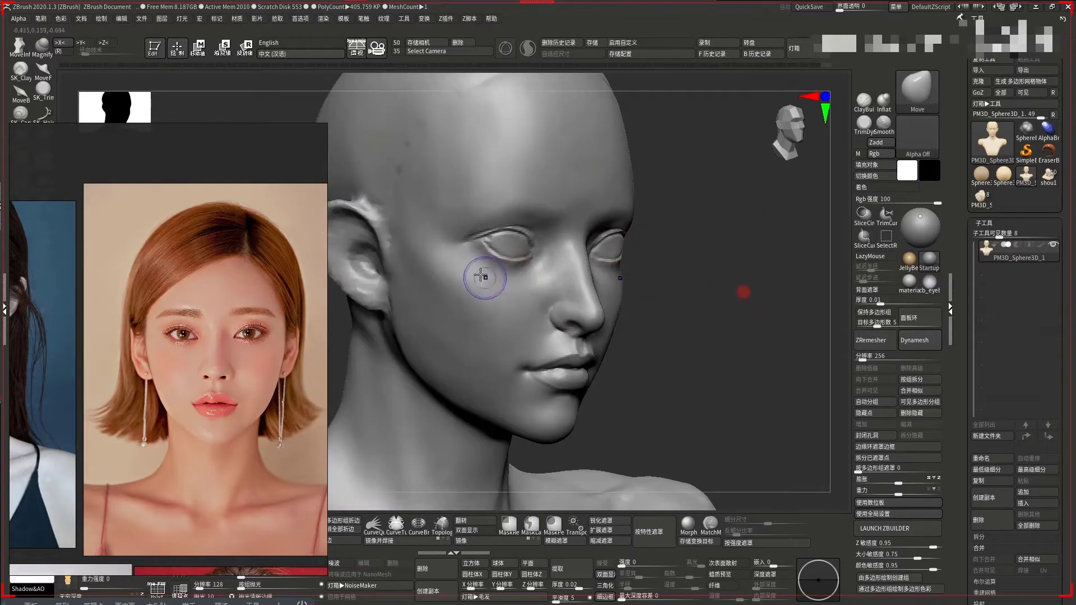
mouse_move(682, 313)
left_mouse_down("shift")
mouse_move(747, 269)
mouse_move(720, 179)
mouse_move(728, 233)
mouse_move(747, 228)
mouse_move(740, 210)
left_mouse_up("shift")
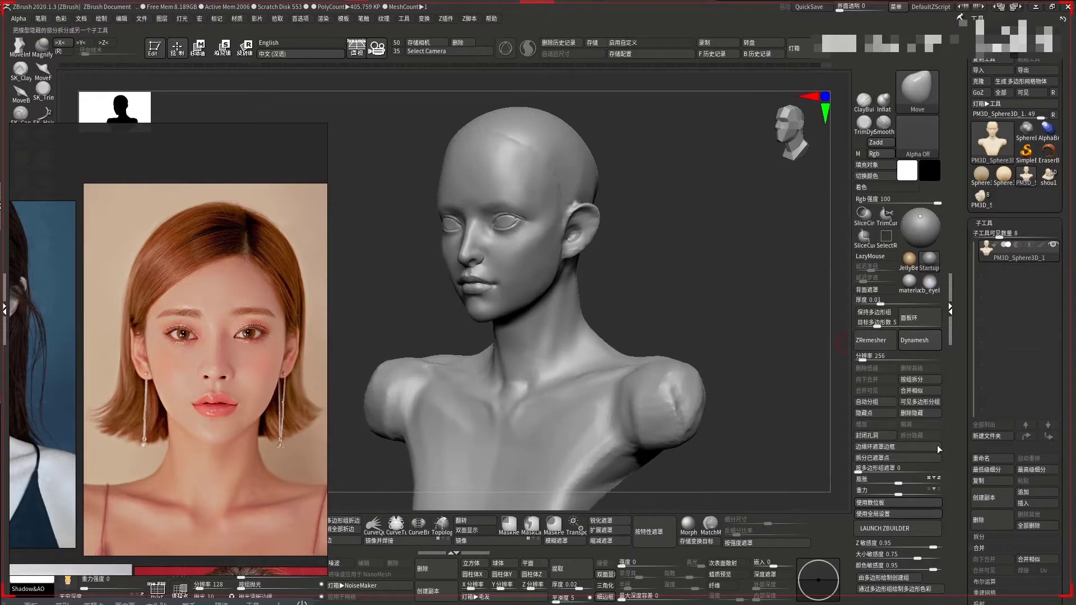
Append a Sphere3D subtool and scale it down to eyeball size with Move/Scale
left_click(1044, 492)
left_click(625, 419)
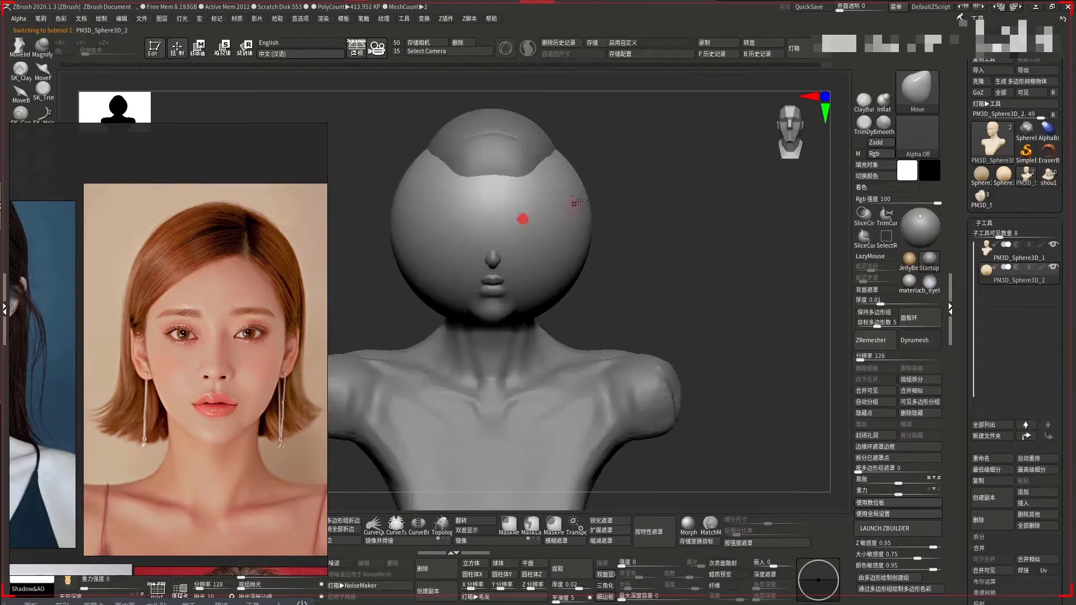
left_click_drag(598, 201, 733, 221, "alt")
key("w")
mouse_move(528, 212)
left_mouse_down()
mouse_move(521, 232)
mouse_move(645, 224)
mouse_move(724, 261)
mouse_move(690, 230)
mouse_move(696, 224)
left_mouse_up()
key("q")
key("w")
key("q")
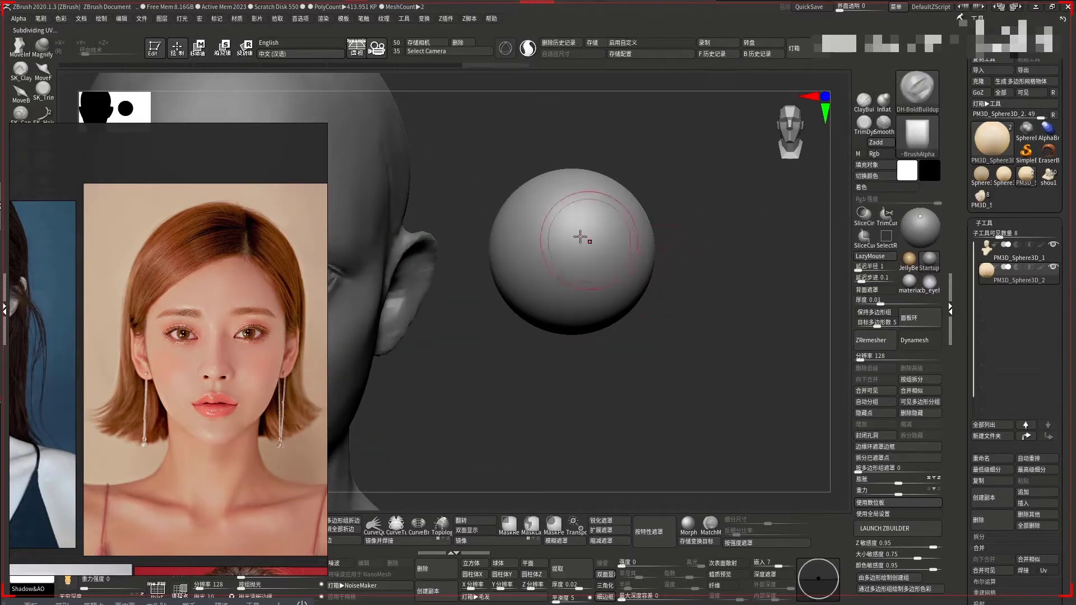
Mask a round patch at the sphere's centre with a FreeHand MaskPen stroke and invert it
key("ctrl")
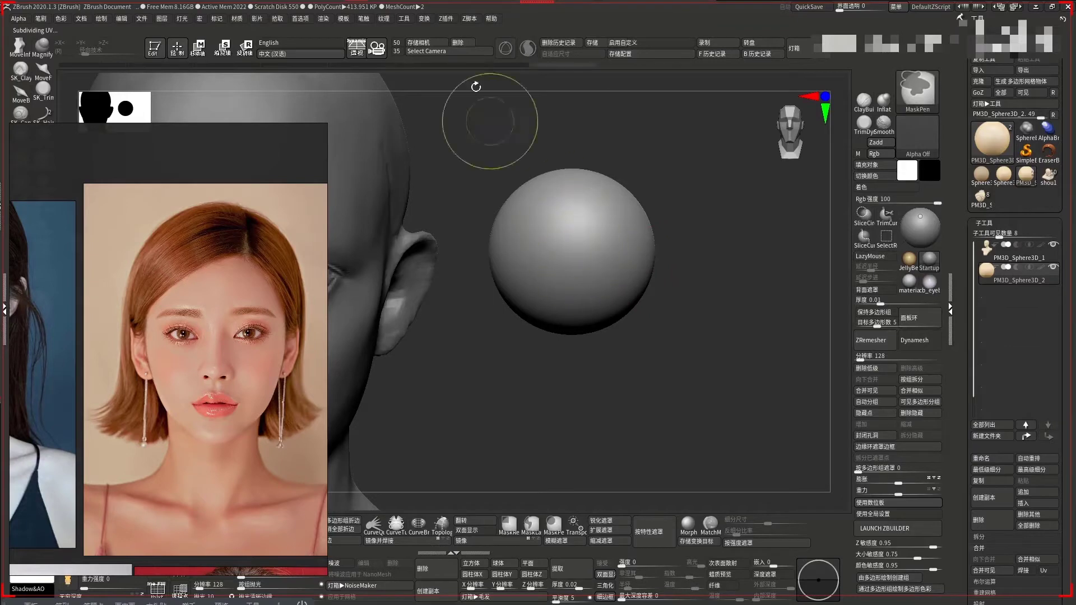
left_click(363, 18)
left_click(386, 101)
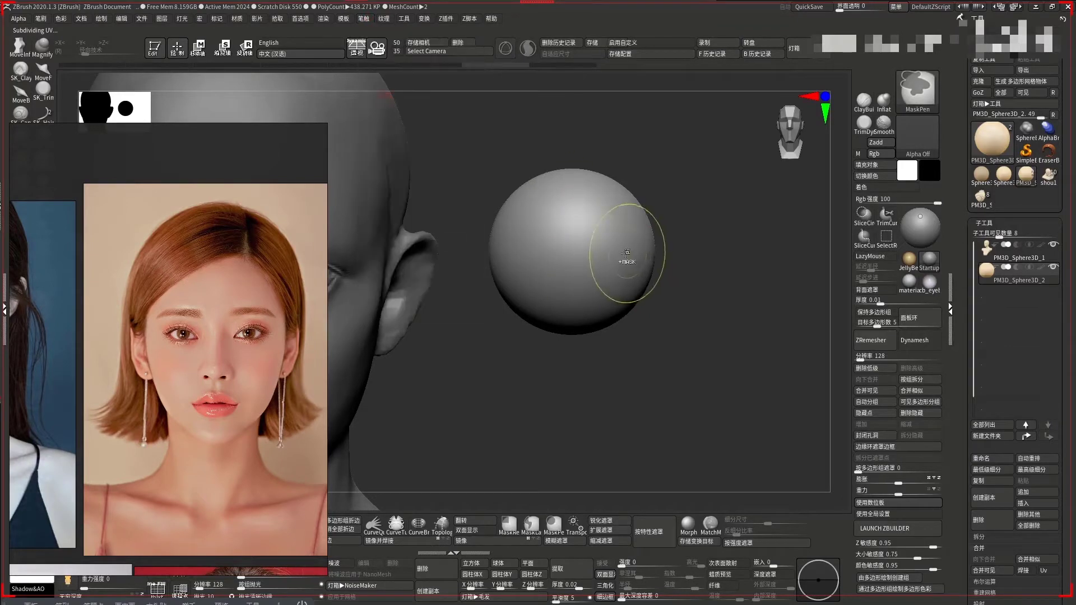
mouse_move(564, 244)
left_mouse_down("ctrl")
mouse_move(579, 245)
mouse_move(567, 245)
left_mouse_up("ctrl")
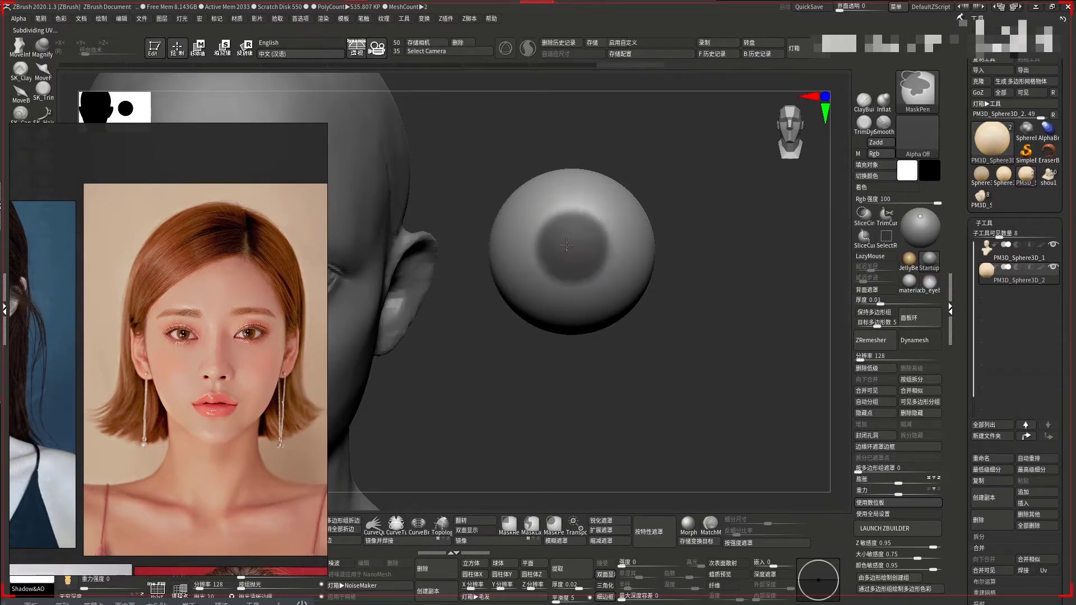
left_click(684, 237, "ctrl")
Push the unmasked iris disk into the sphere with Transpose Move, then re-mask for the pupil
key("w")
key("f")
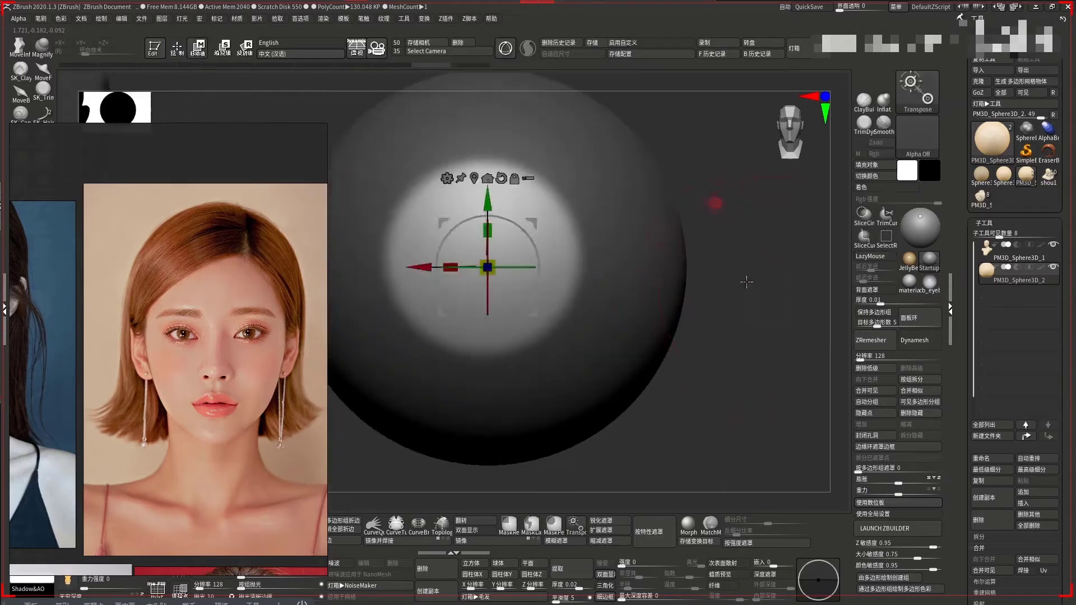
left_click_drag(746, 282, 597, 265)
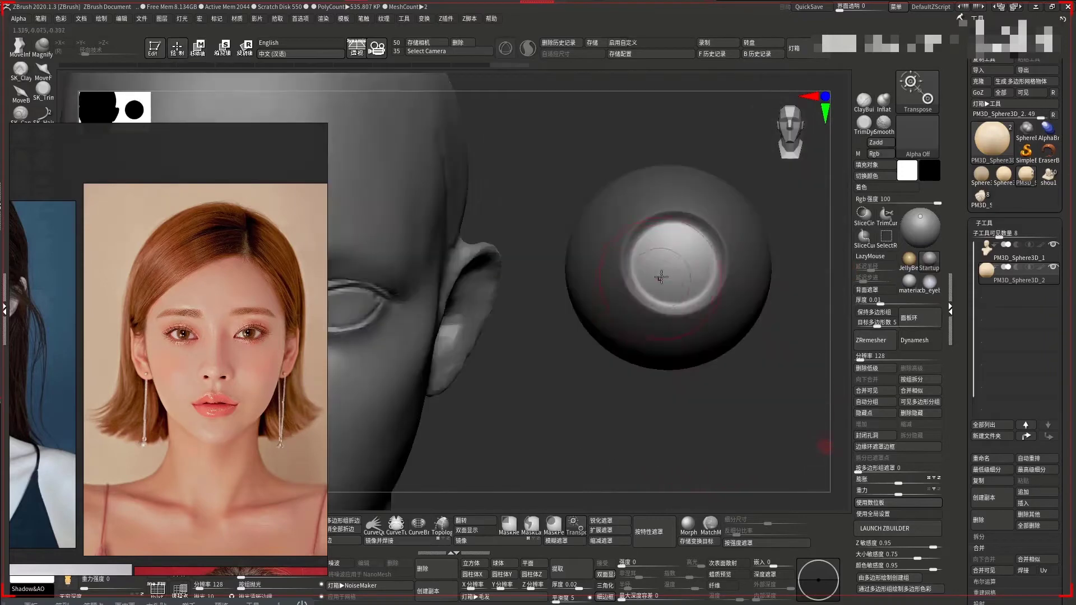
key("w")
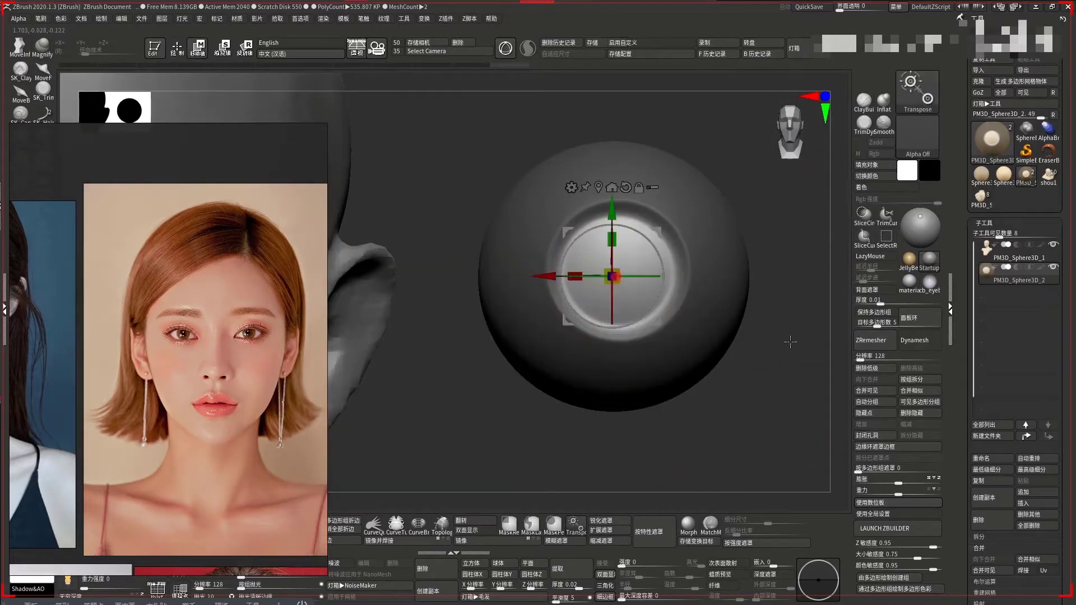
key("q")
left_click(631, 288, "ctrl")
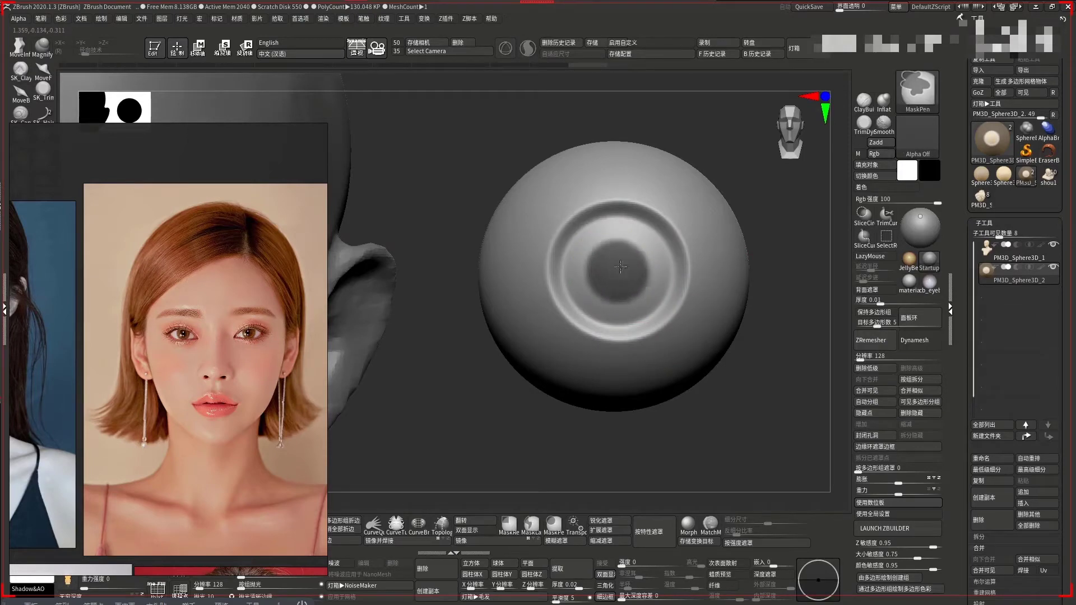
left_click(794, 320, "ctrl")
key("w")
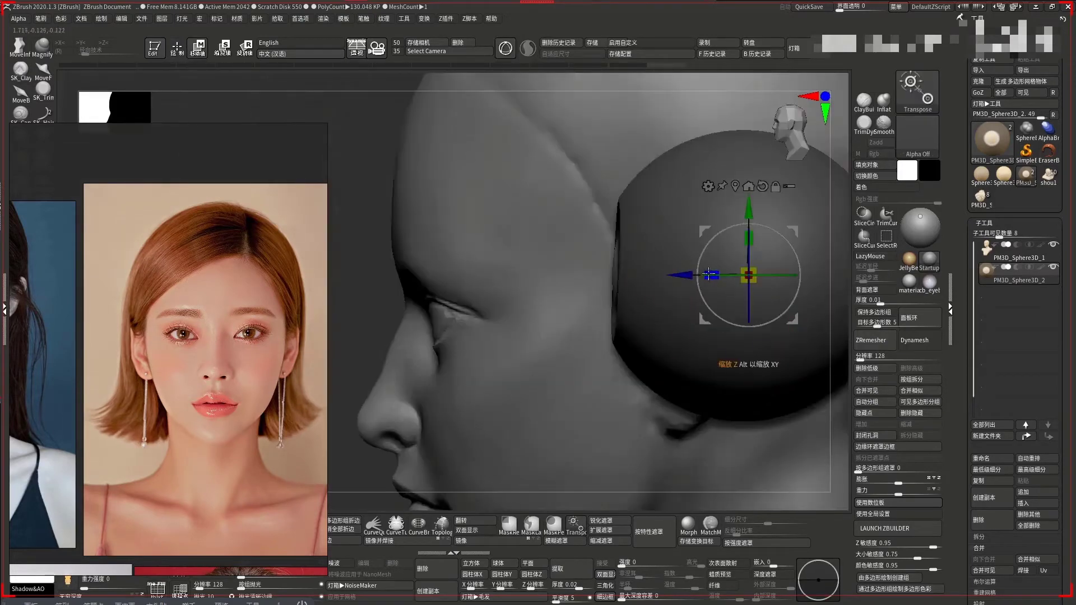
Move the eyeball into the left eye socket and scale it, checking front and side views
left_click_drag(376, 290, 754, 384, "shift")
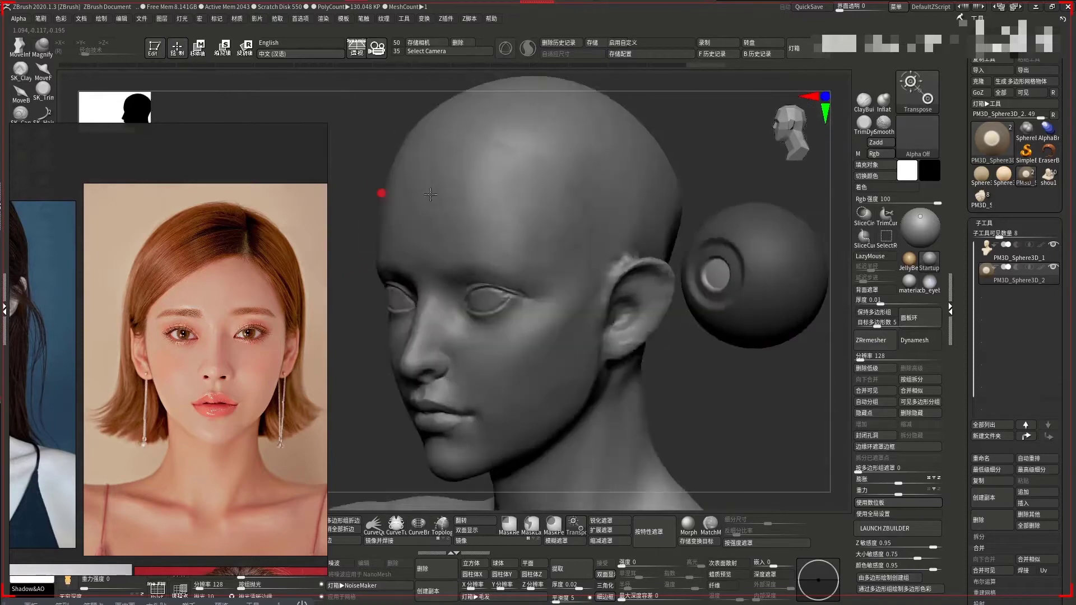
mouse_move(666, 379)
left_mouse_down("alt")
mouse_move(643, 211)
mouse_move(548, 206)
left_mouse_up("alt")
left_click_drag(689, 241, 504, 247, "shift")
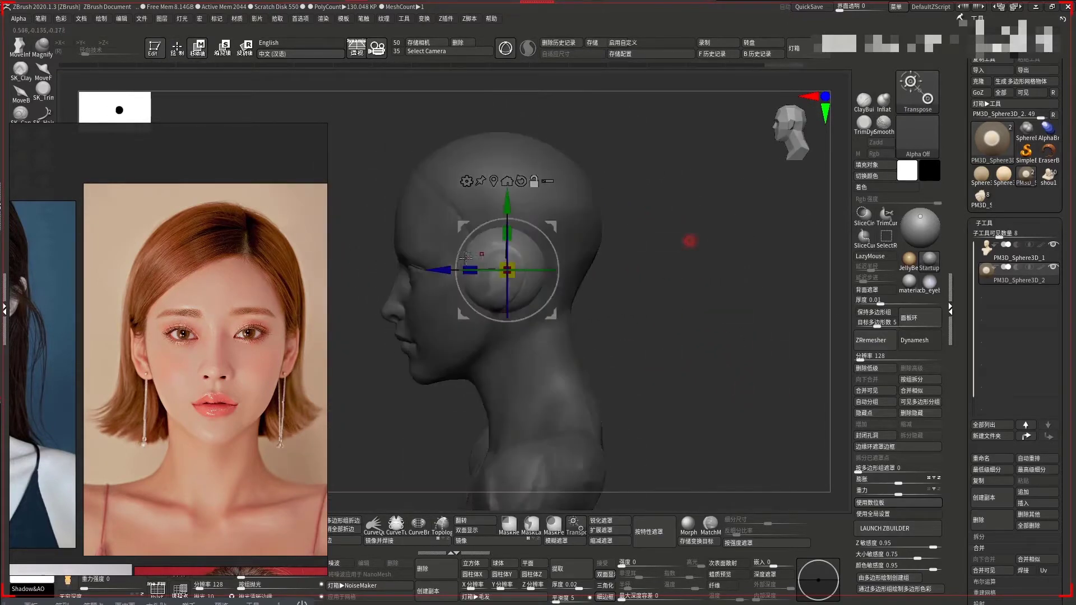
mouse_move(349, 374)
left_mouse_down("alt")
mouse_move(458, 368)
mouse_move(445, 348)
left_mouse_up("alt")
left_click_drag(642, 260, 689, 200)
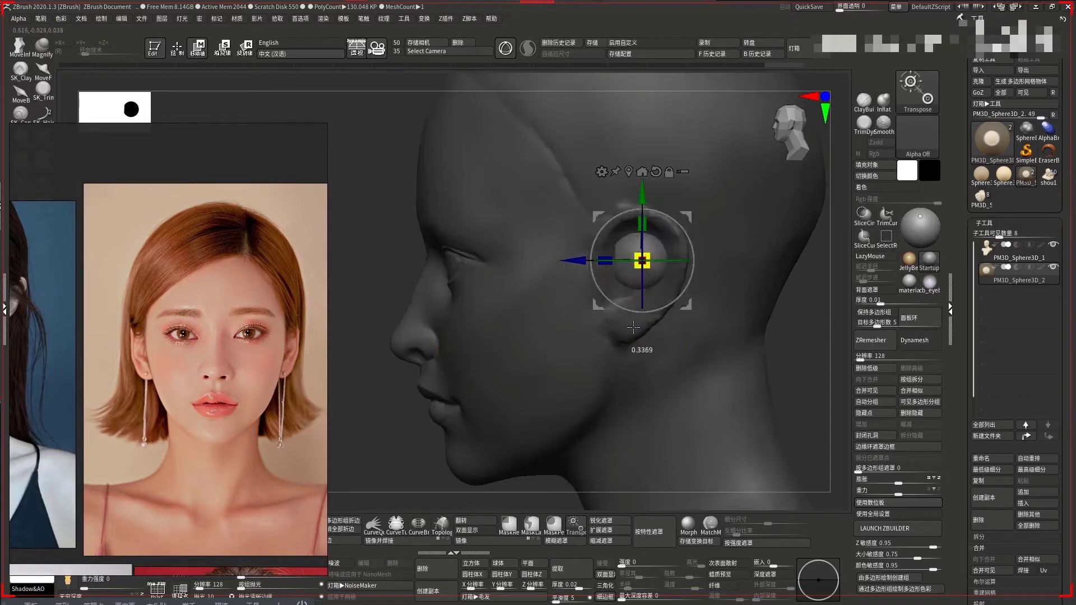
left_click_drag(661, 247, 487, 249)
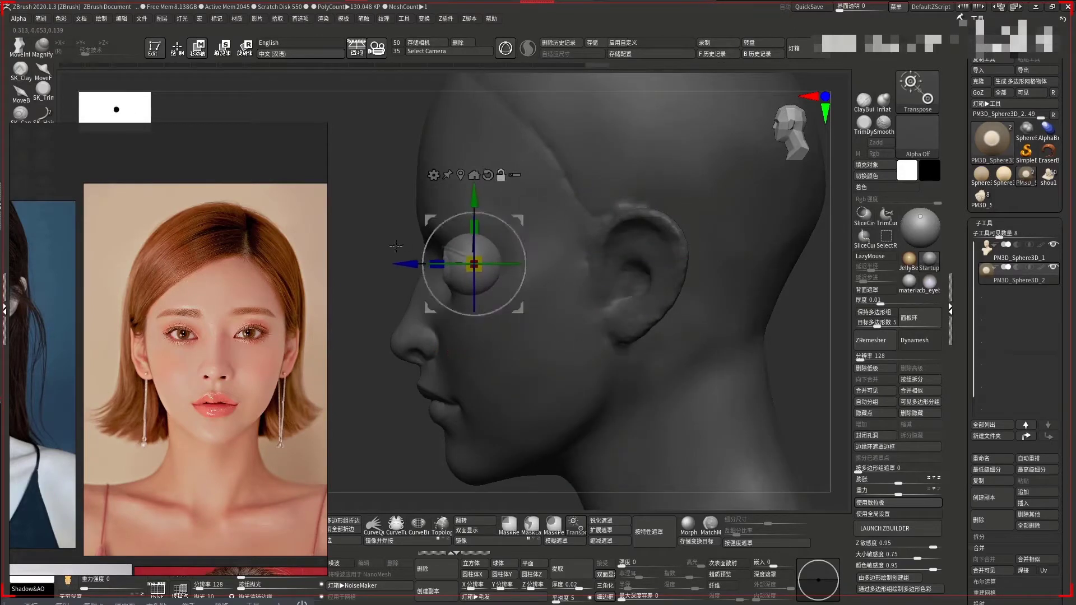
left_click_drag(374, 230, 721, 233)
left_click_drag(516, 217, 523, 212)
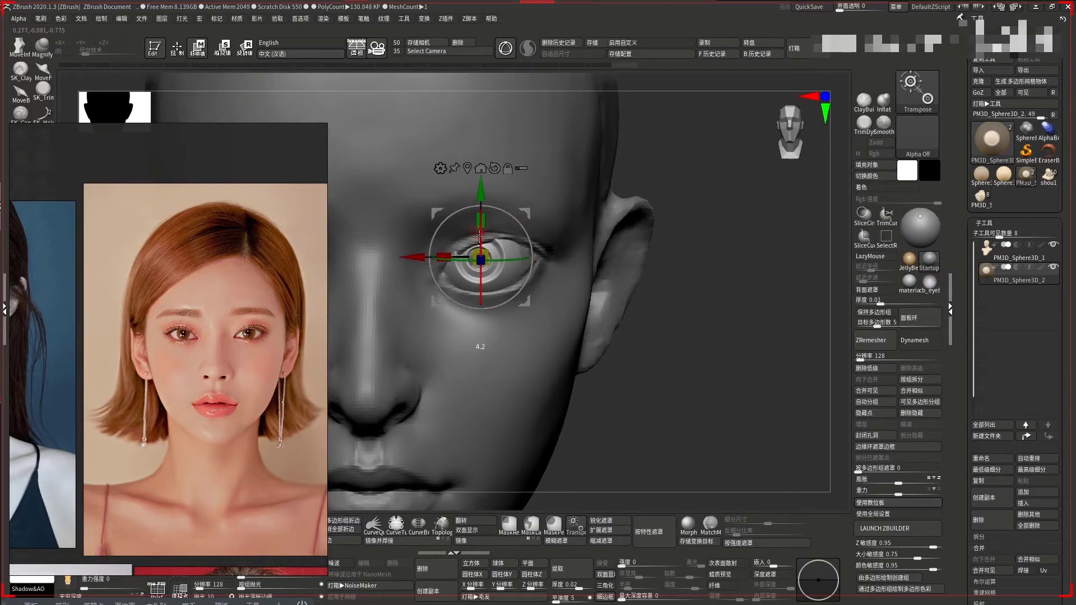
Nudge the eyeball deeper into the socket and enlarge it slightly to fill it
left_click_drag(713, 276, 504, 269)
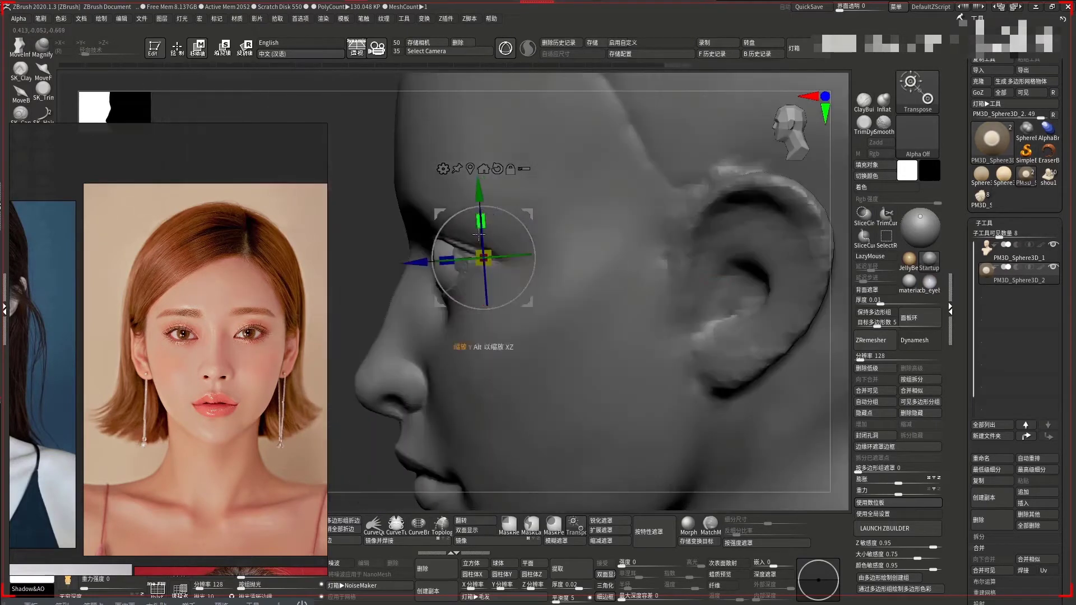
left_click_drag(416, 259, 690, 269)
key("q")
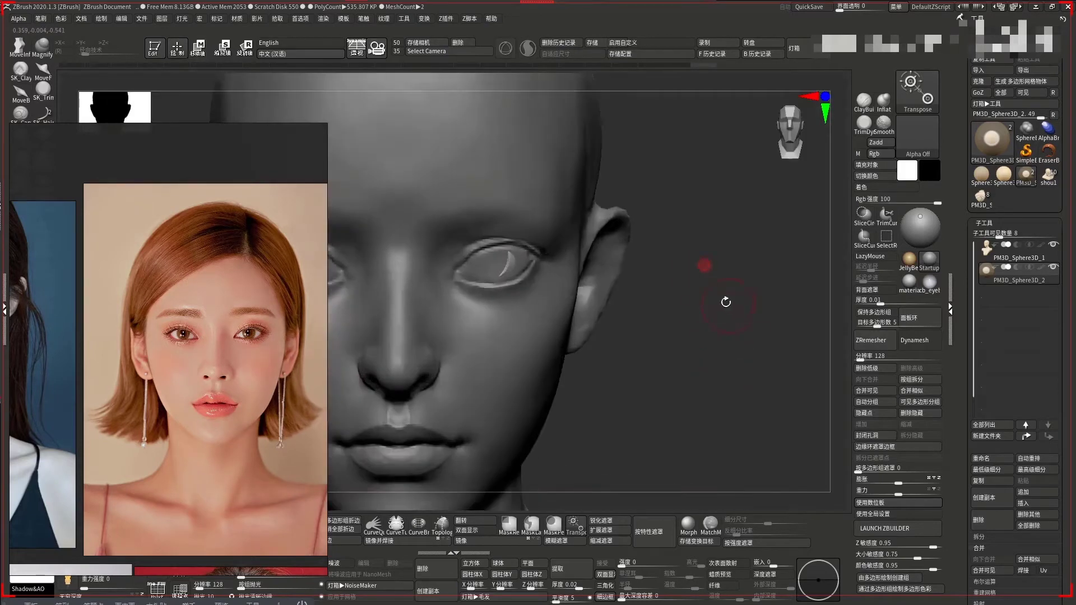
mouse_move(723, 300)
left_mouse_down()
mouse_move(746, 268)
mouse_move(625, 253)
left_mouse_up()
key("w")
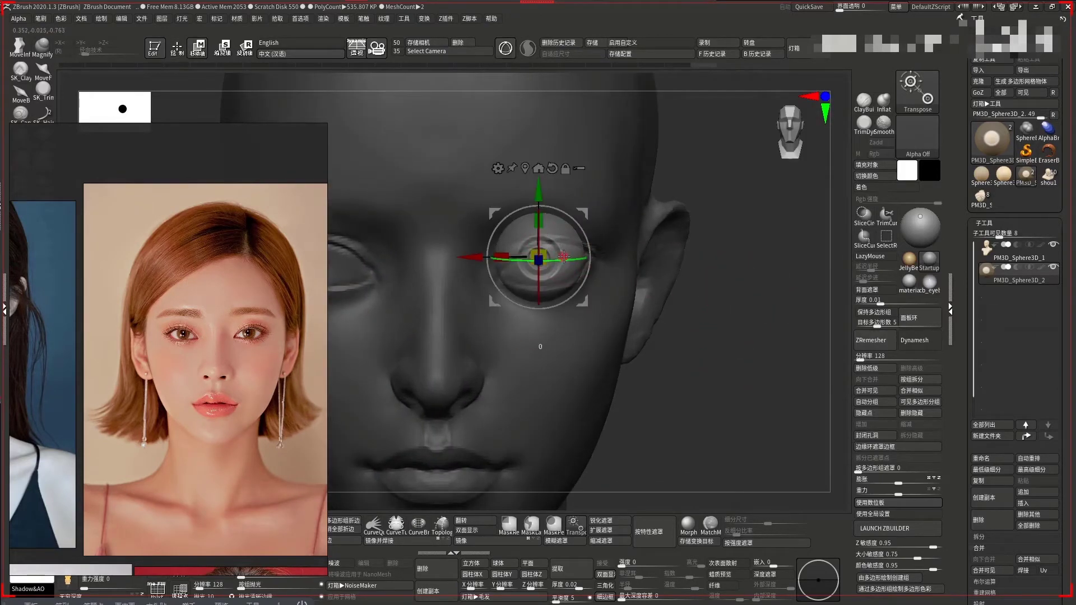
left_click_drag(584, 212, 584, 213)
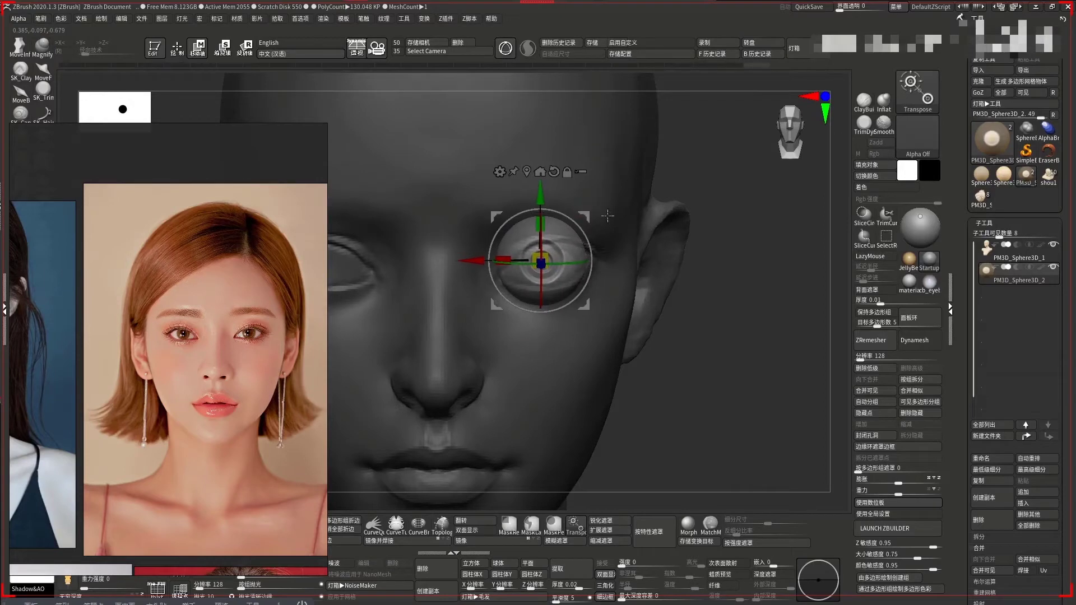
key("q")
mouse_move(712, 262)
left_mouse_down("alt")
mouse_move(742, 255)
mouse_move(734, 263)
left_mouse_up("alt")
key("space")
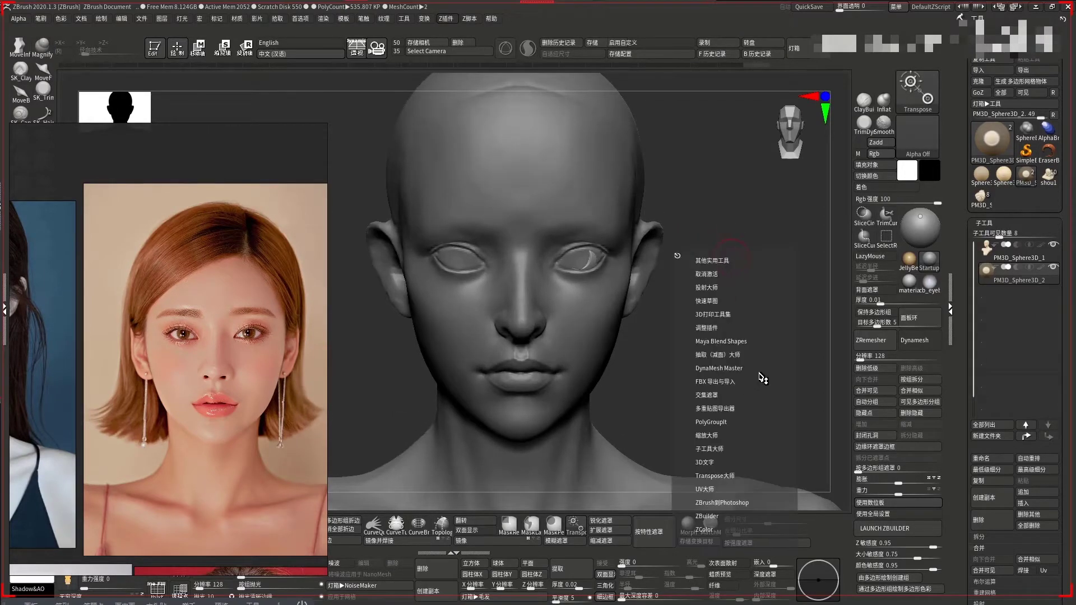
Mirror the eyeball across the X axis with SubTool Master, merging both eyes into one subtool
left_click(707, 449)
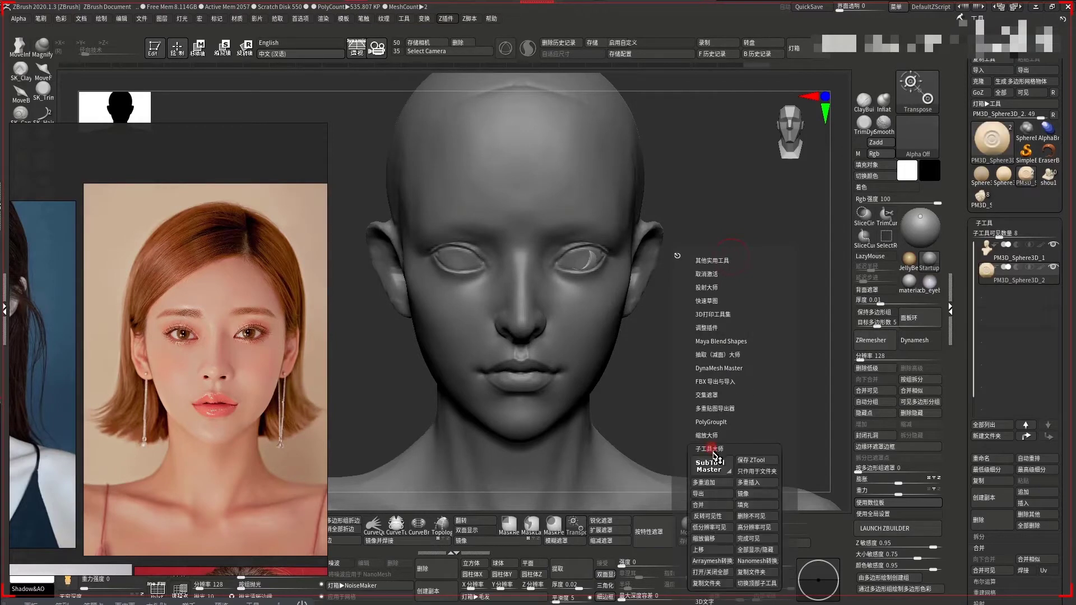
left_click(749, 485)
left_click(487, 289)
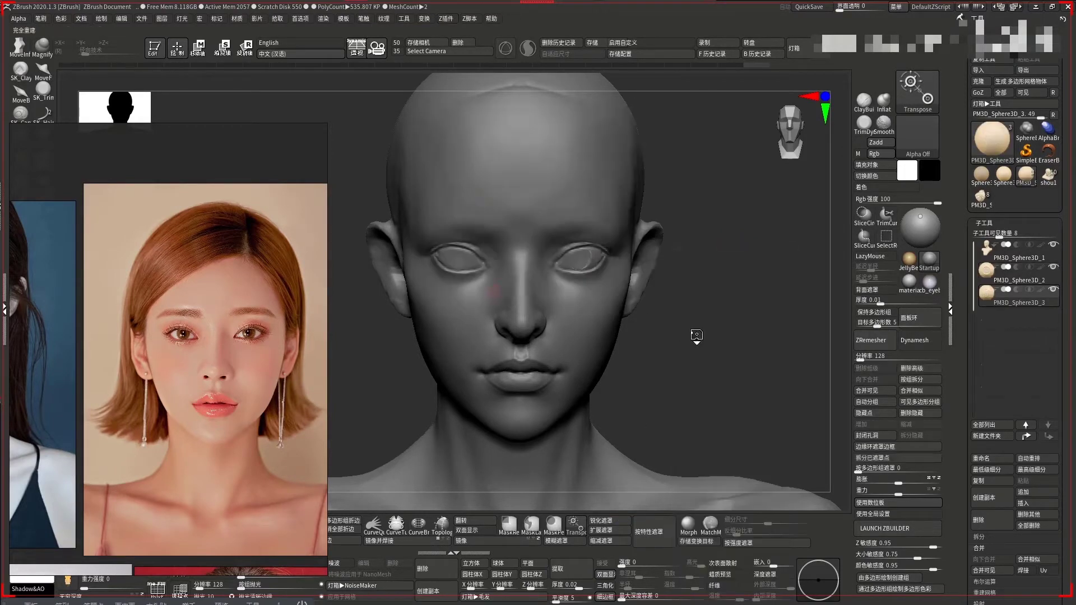
mouse_move(720, 278)
left_mouse_down()
mouse_move(704, 281)
mouse_move(739, 319)
left_mouse_up()
key("w")
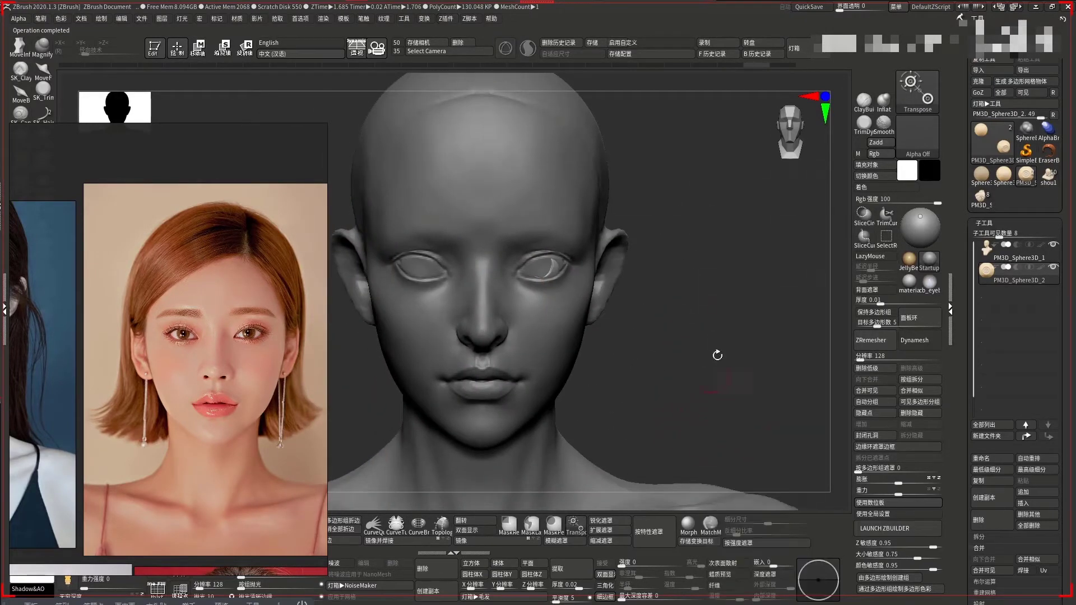
left_click(762, 409)
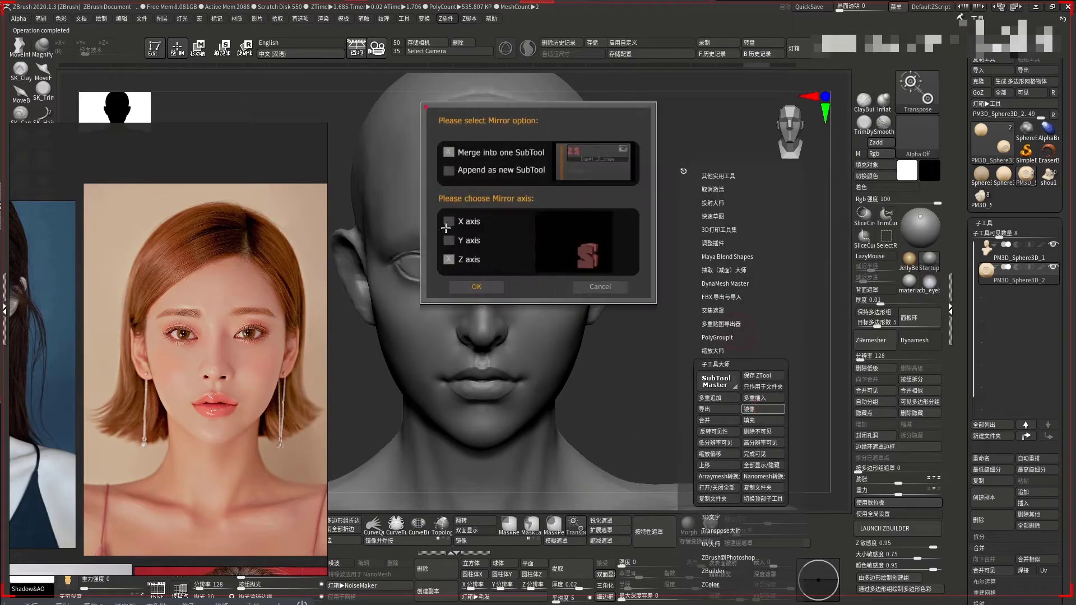
left_click(477, 287)
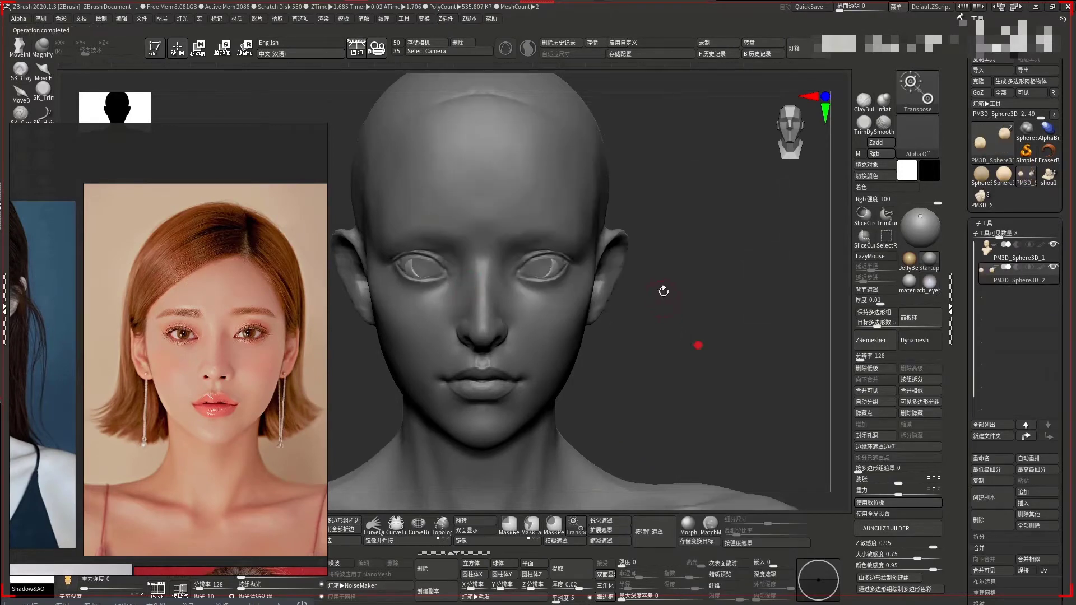
Select the head subtool and ready the Move brush to pull the eyelid around the eye
right_click_drag(669, 272, 548, 269, "ctrl")
left_click(543, 232, "alt")
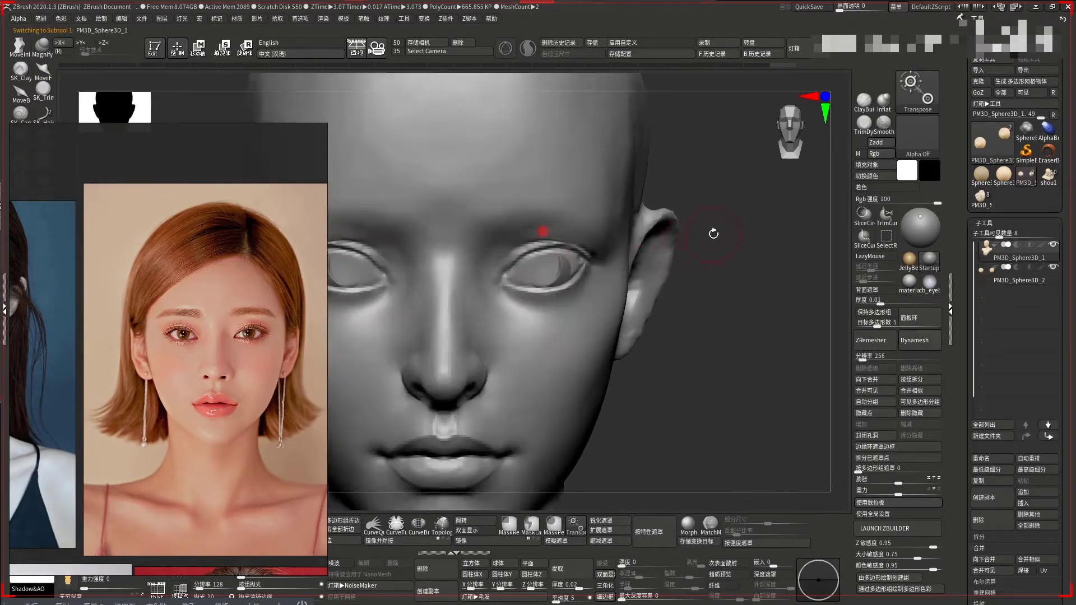
right_click_drag(713, 233, 591, 260)
key("q")
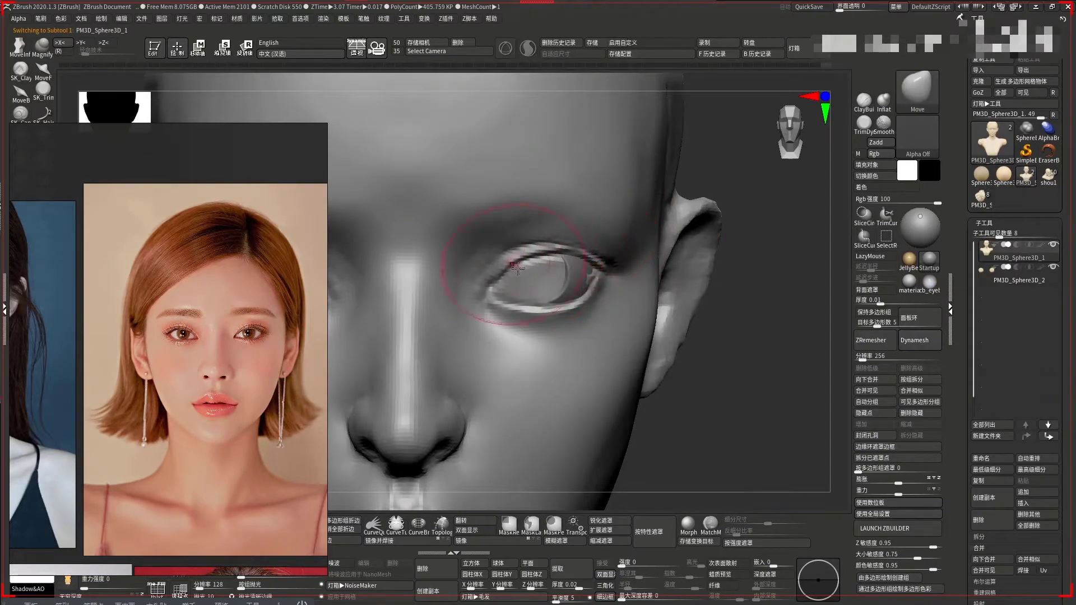
mouse_move(517, 268)
right_mouse_down()
mouse_move(759, 355)
mouse_move(644, 313)
right_mouse_up()
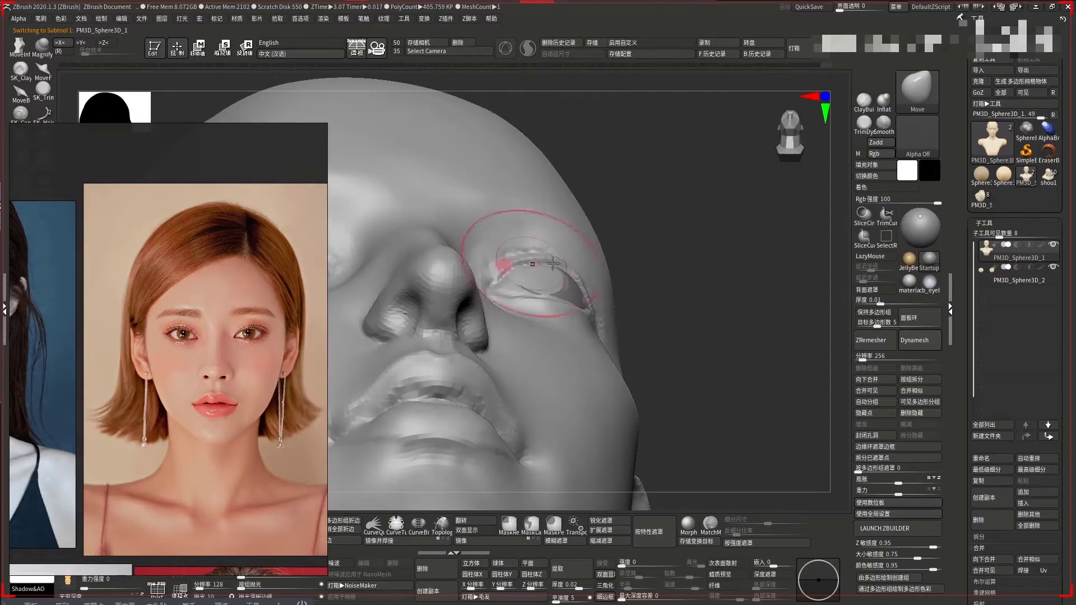
Sculpt the left eyelids snugly around the eyeball using DH-BoldBuildup and Standard brushes
mouse_move(553, 264)
right_mouse_down()
mouse_move(685, 281)
mouse_move(646, 307)
mouse_move(720, 317)
mouse_move(653, 281)
mouse_move(600, 336)
mouse_move(567, 279)
right_mouse_up()
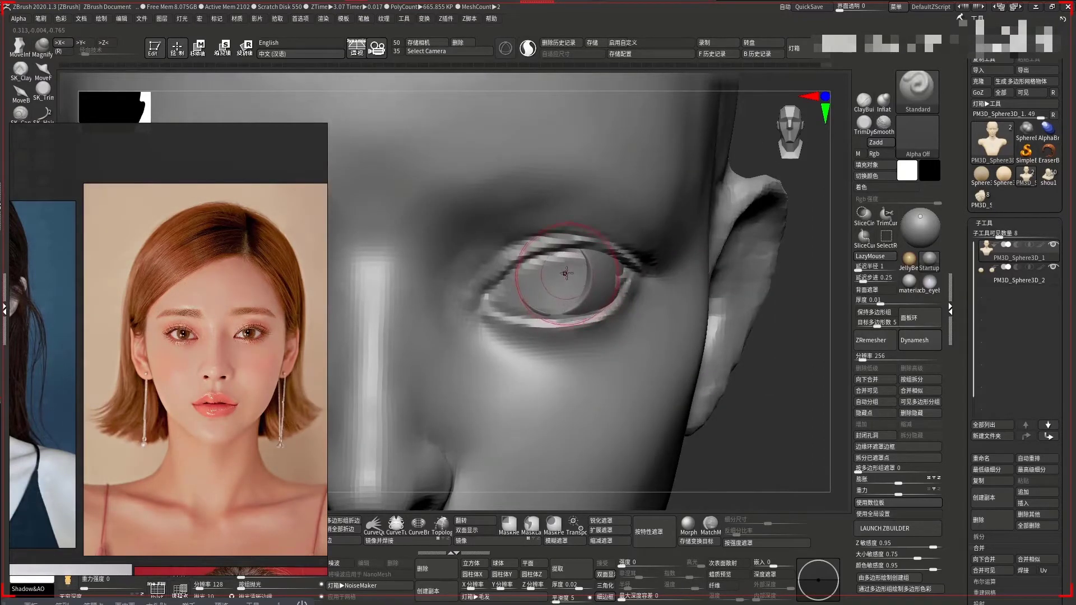
key("1")
key("space")
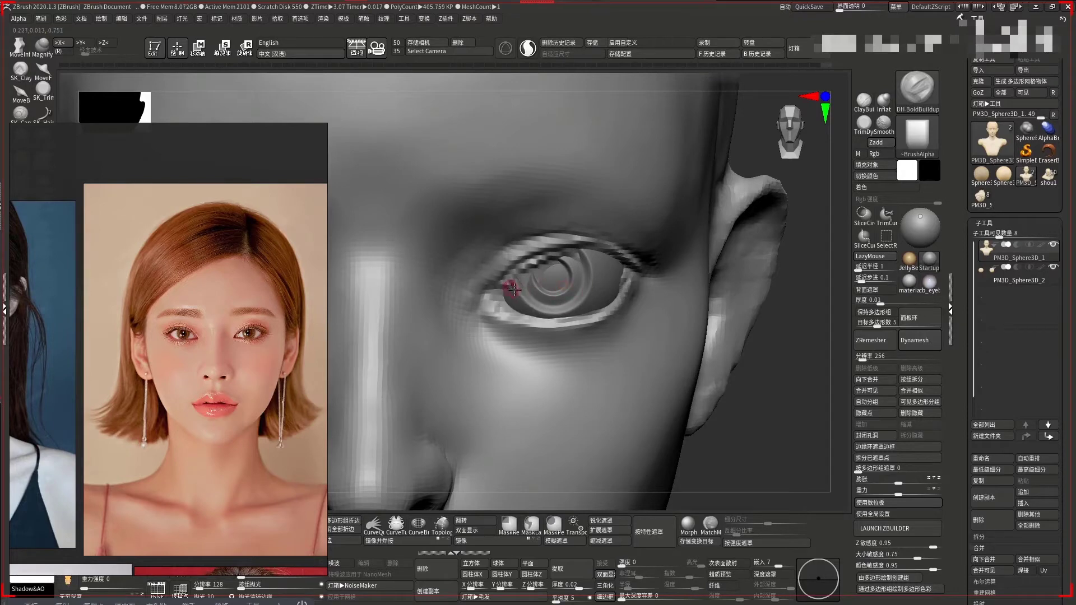
key("space")
key("1")
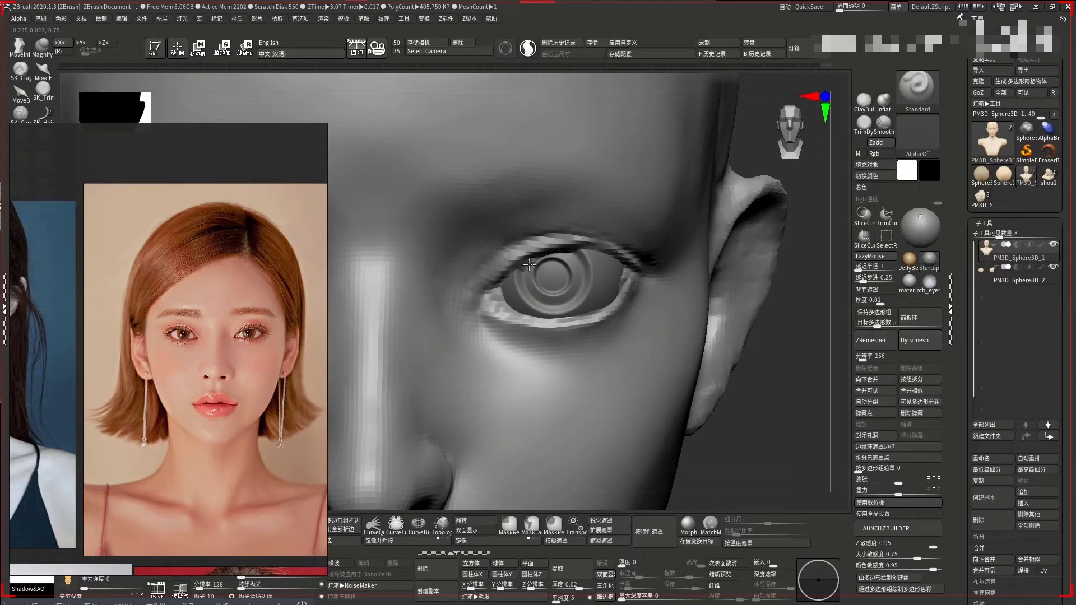
Raise the DynaMesh resolution and remesh the head into a smoother surface
key("f")
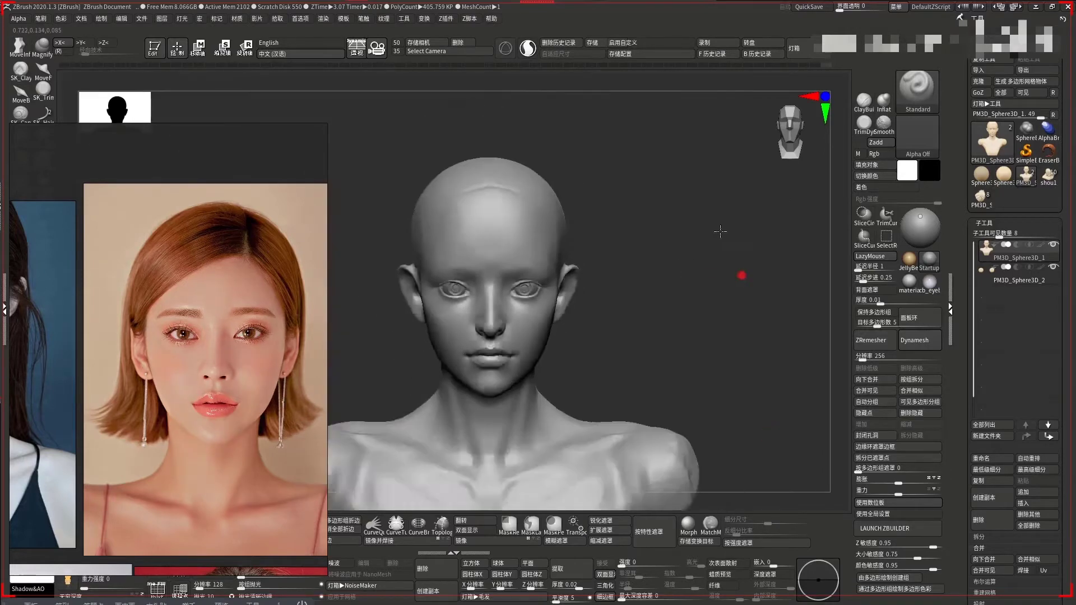
mouse_move(694, 219)
left_mouse_down("alt")
mouse_move(750, 302)
mouse_move(499, 276)
left_mouse_up("alt")
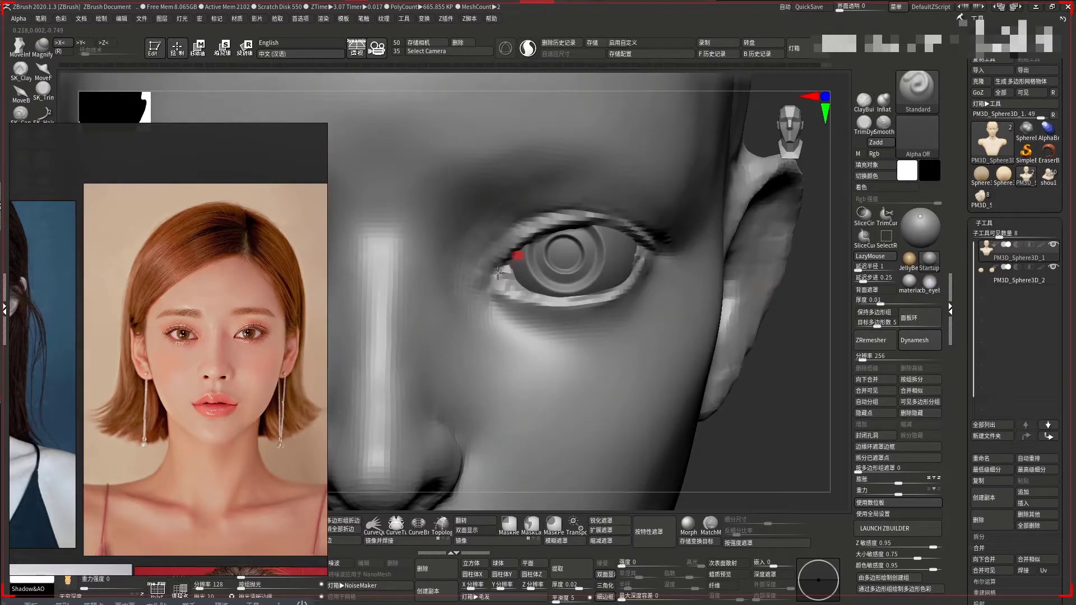
key("f")
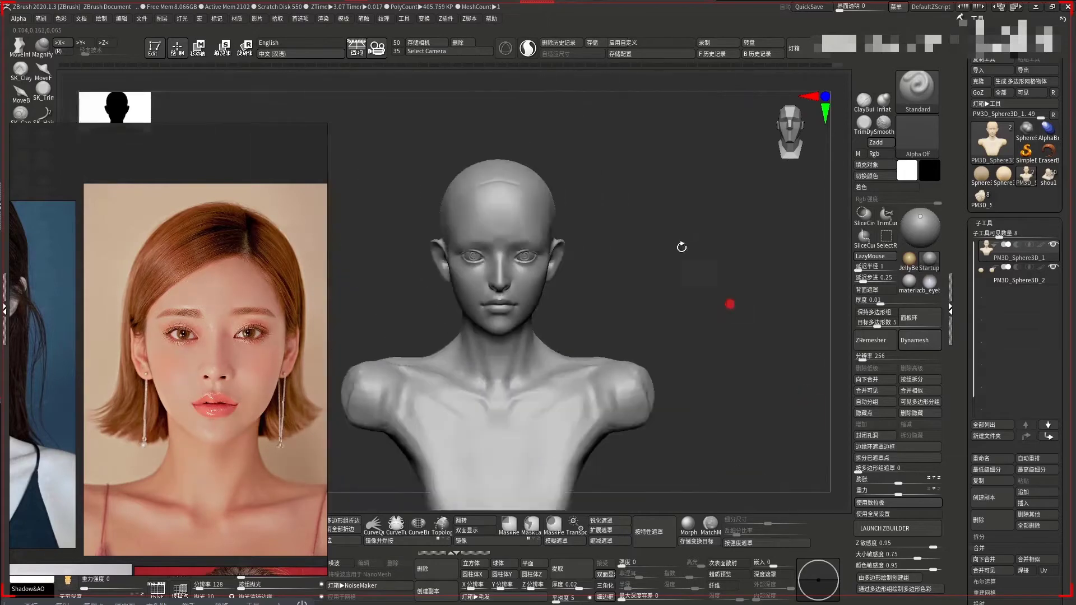
mouse_move(683, 247)
left_mouse_down()
mouse_move(644, 248)
mouse_move(688, 248)
mouse_move(768, 280)
mouse_move(699, 313)
mouse_move(672, 237)
mouse_move(837, 338)
left_mouse_up()
mouse_move(850, 393)
left_mouse_down("alt")
mouse_move(727, 301)
mouse_move(750, 303)
left_mouse_up("alt")
mouse_move(859, 359)
left_mouse_down()
mouse_move(886, 363)
mouse_move(876, 347)
left_mouse_up()
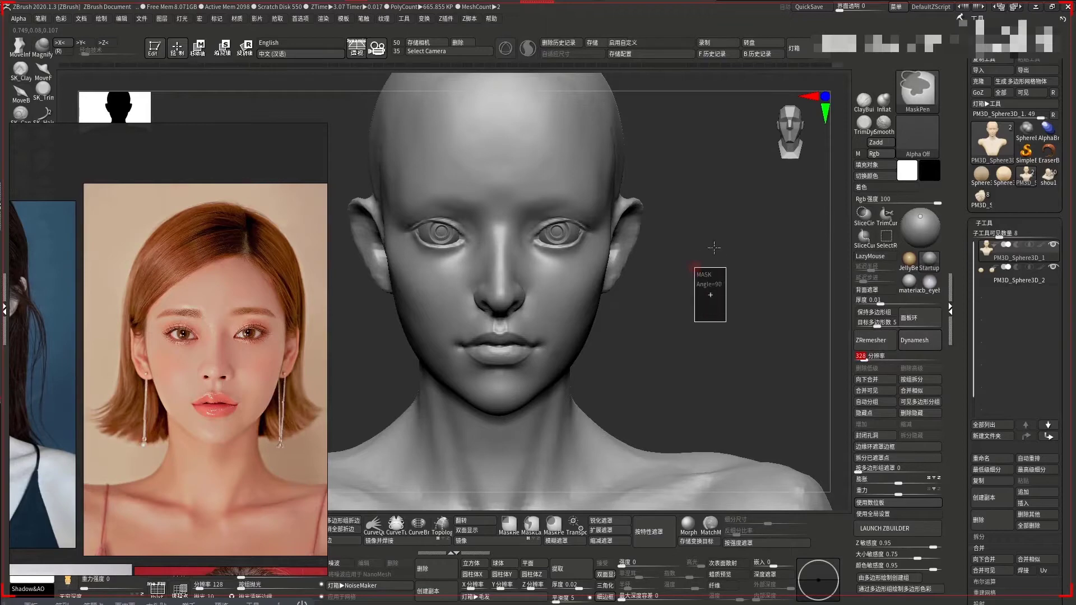
mouse_move(724, 285)
left_mouse_down("ctrl")
mouse_move(711, 240)
mouse_move(757, 236)
mouse_move(559, 245)
mouse_move(716, 286)
mouse_move(597, 212)
left_mouse_up("ctrl")
key("f")
Select the eyeball subtool and shift and slightly enlarge the eyeballs with the Transpose gizmo
left_click(597, 212, "alt")
key("w")
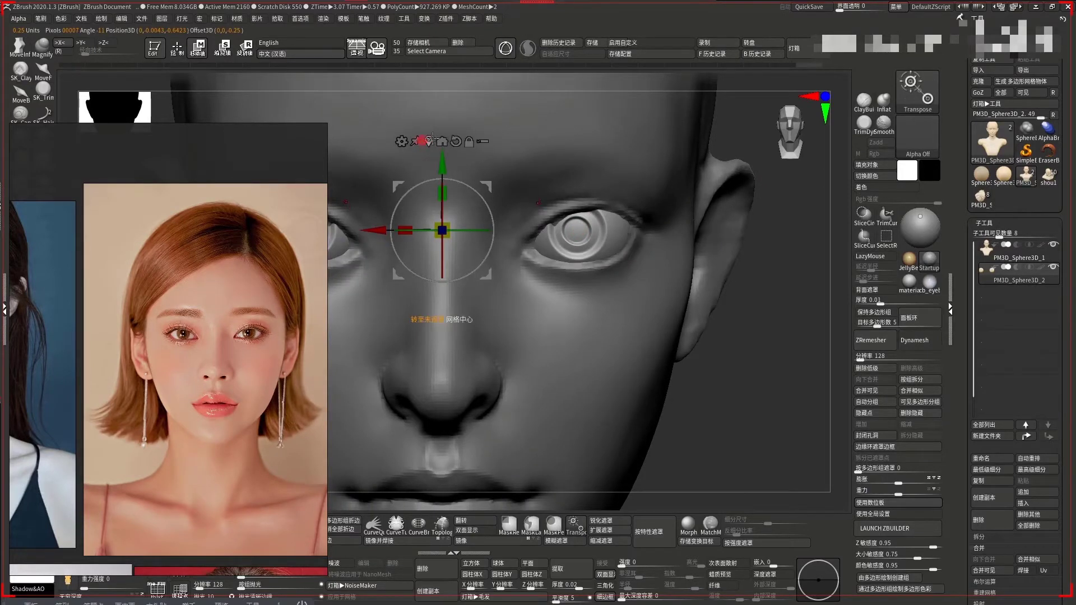
left_click(430, 139)
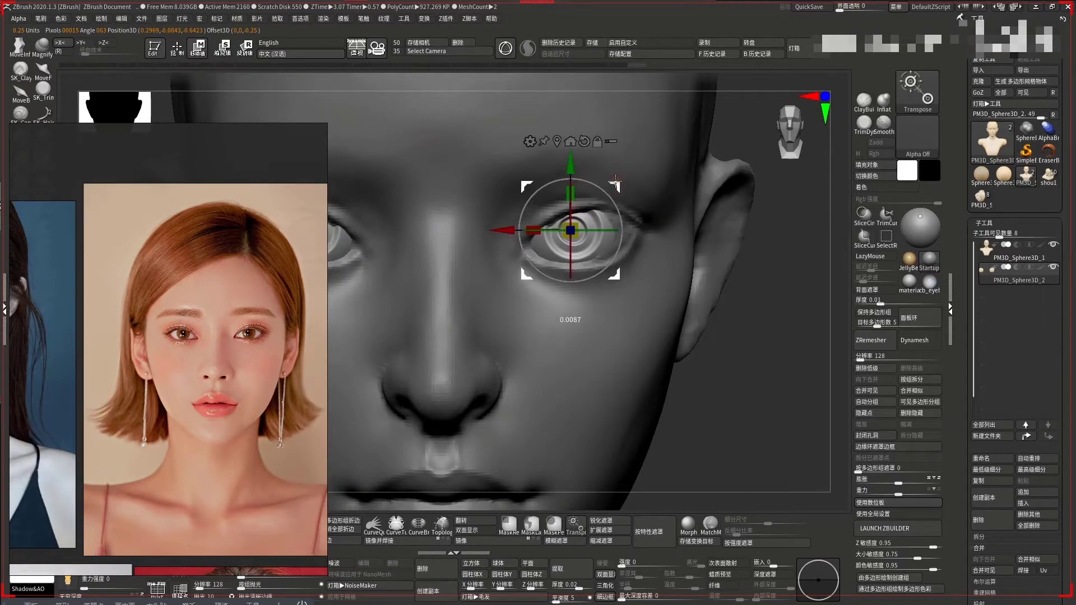
key("ctrl+z")
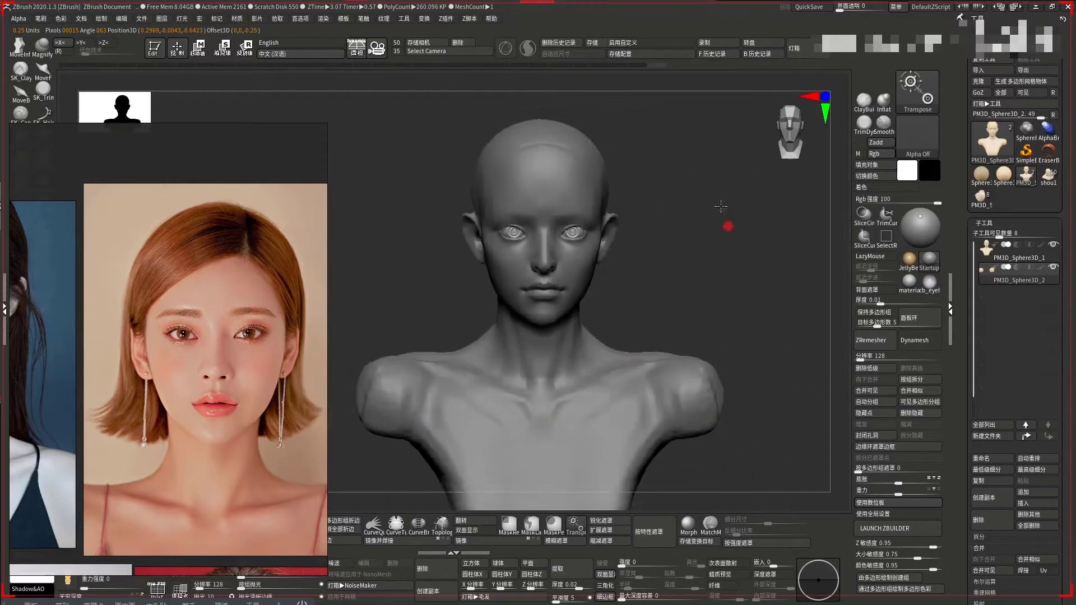
left_click_drag(617, 186, 618, 179, "ctrl")
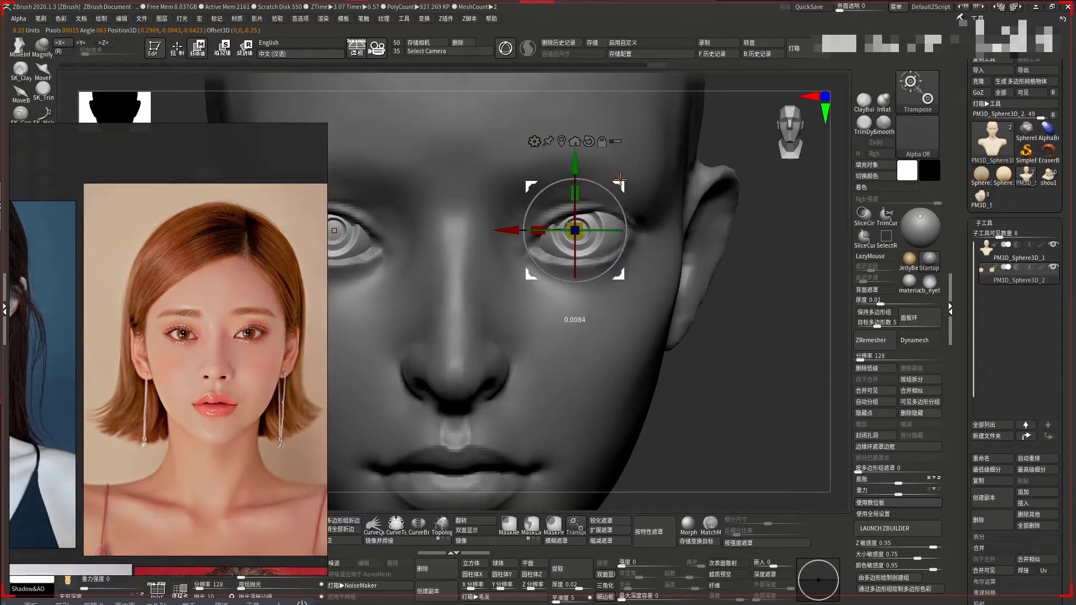
key("ctrl+z")
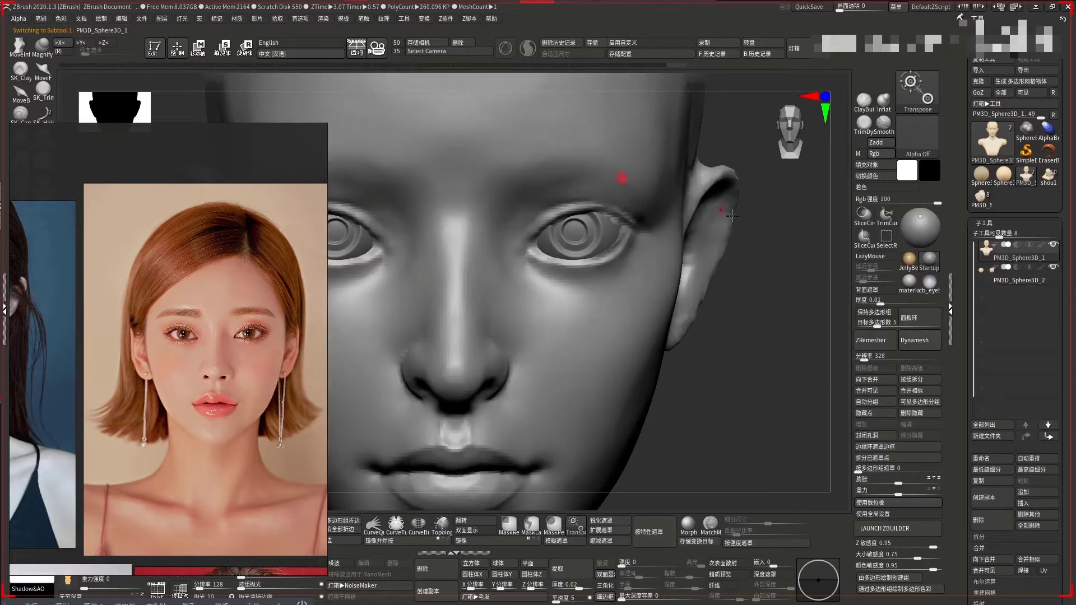
Return to the head subtool and pick the DH-CarvePinch brush
left_click_drag(782, 244, 781, 291, "alt")
left_click(603, 245, "alt")
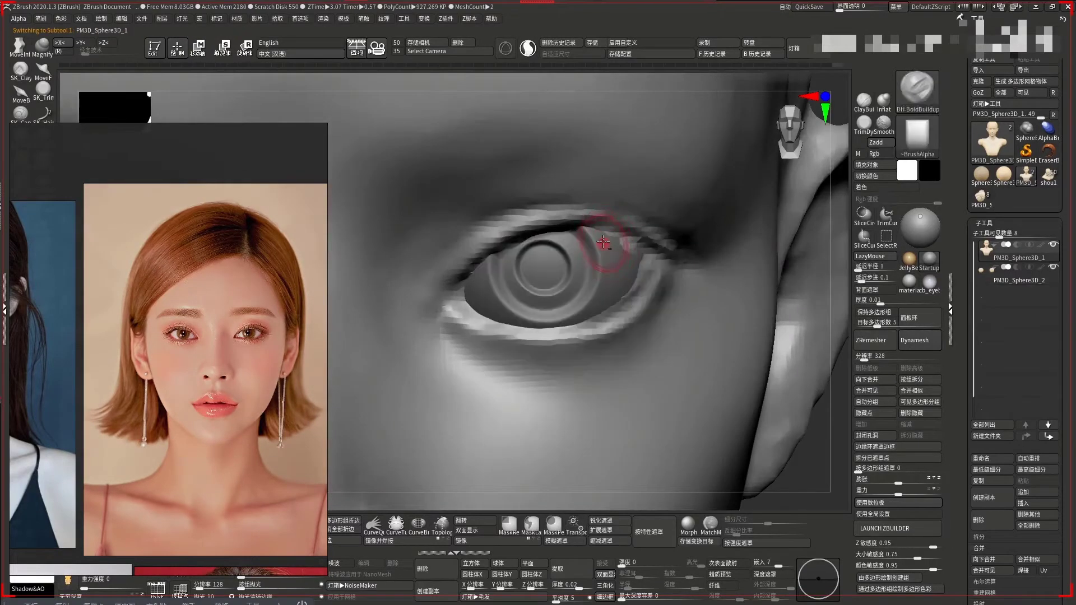
left_click(607, 243, "alt")
left_click(608, 240, "alt")
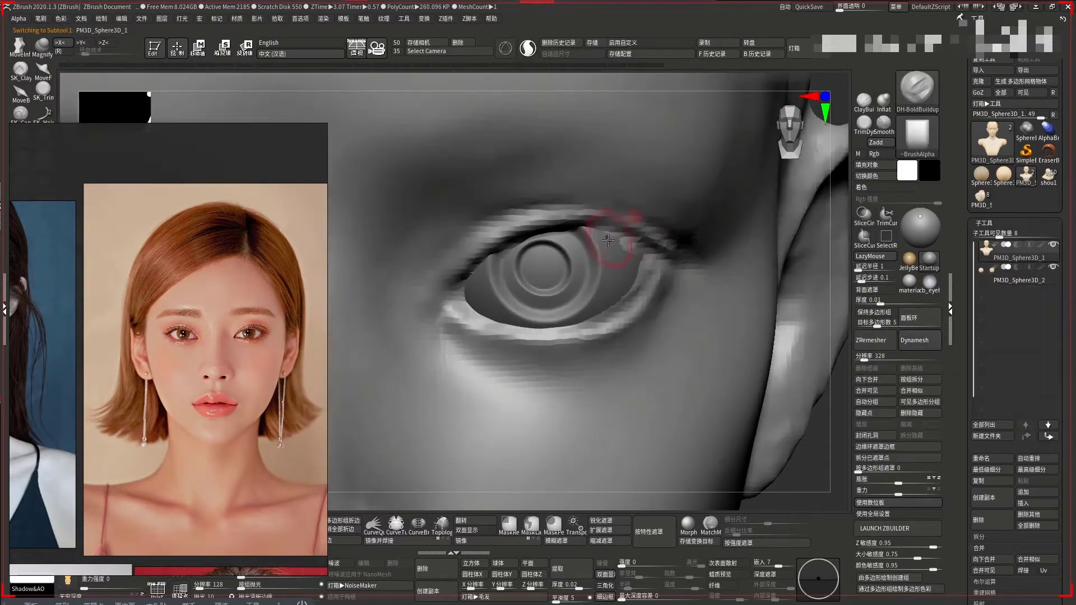
key("space")
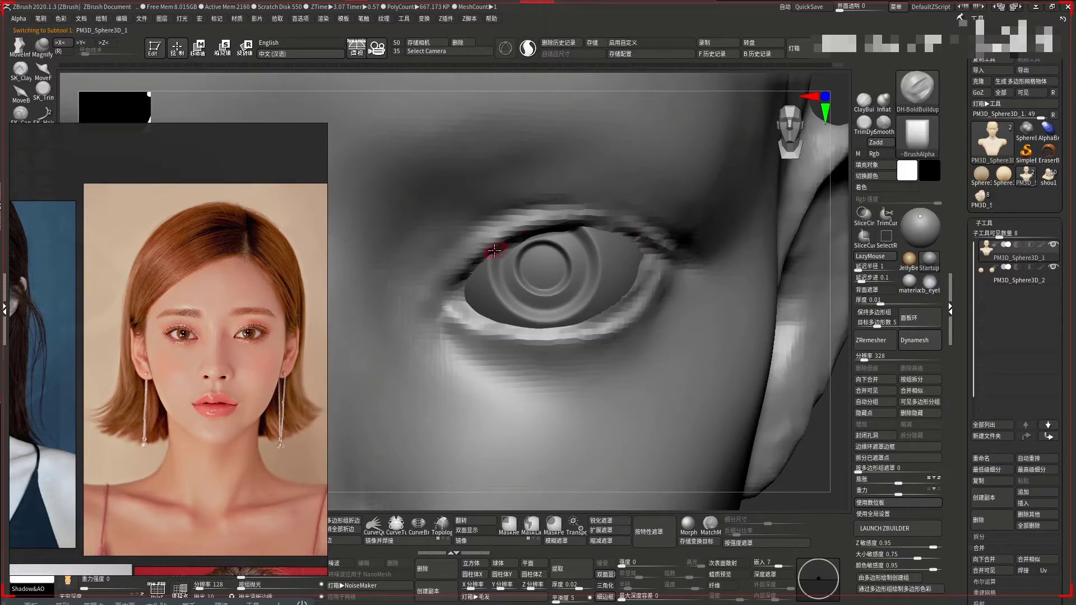
key("space")
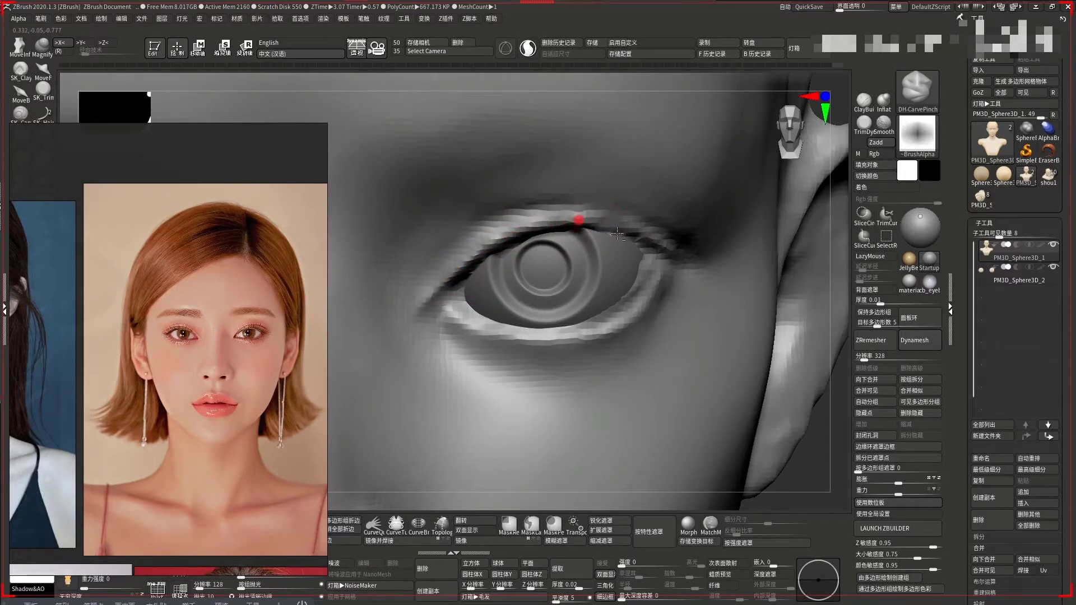
Carve the eyelid rims, revert to an earlier history state, and prepare masking around the left eye
left_click_drag(828, 449, 777, 288, "alt")
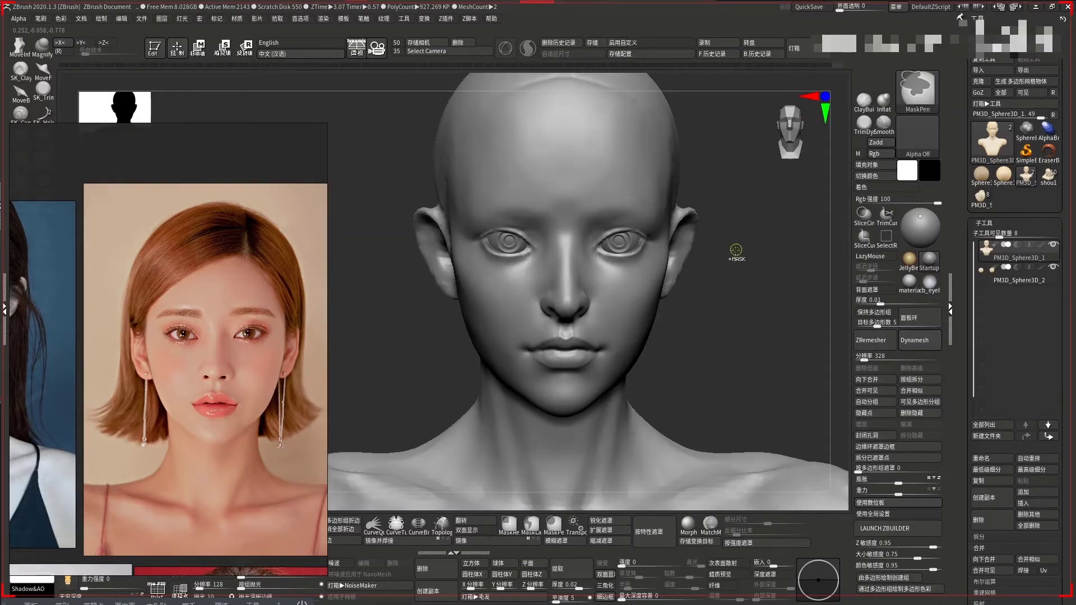
left_click_drag(741, 241, 692, 82, "alt")
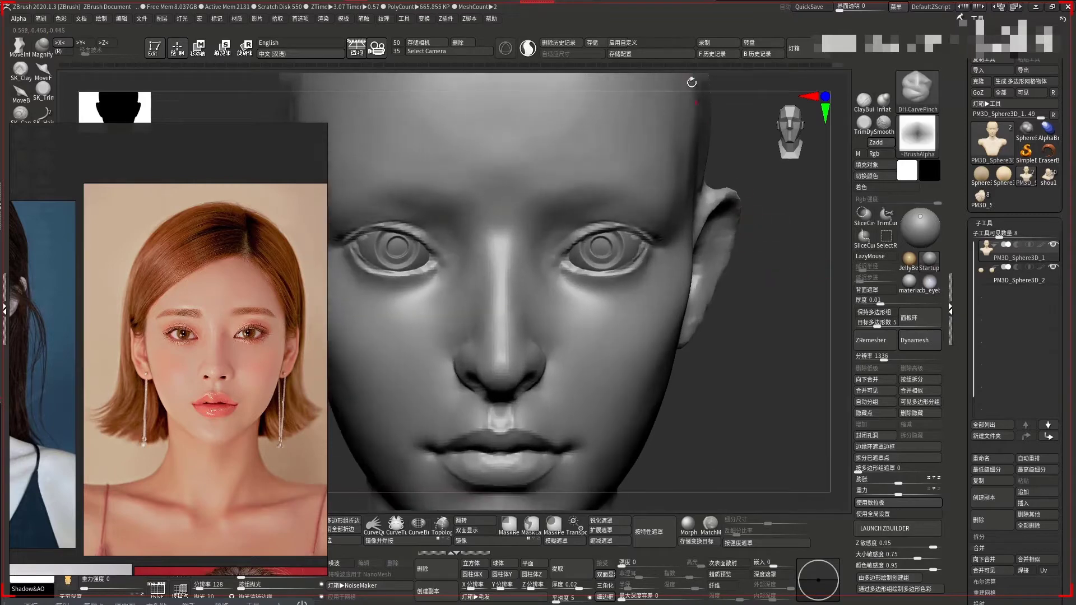
left_click(830, 69)
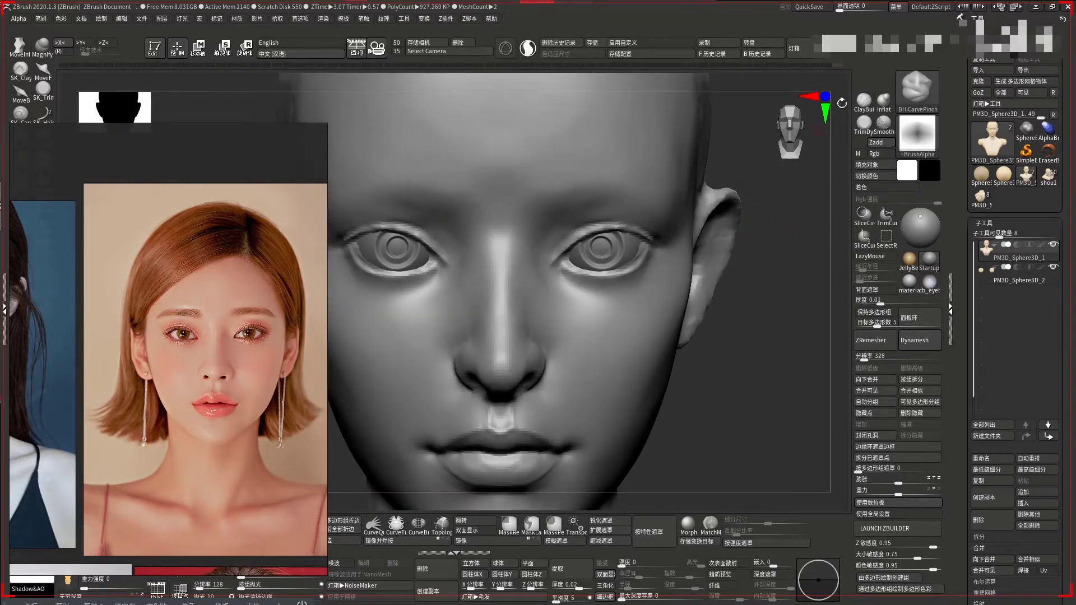
key("ctrl")
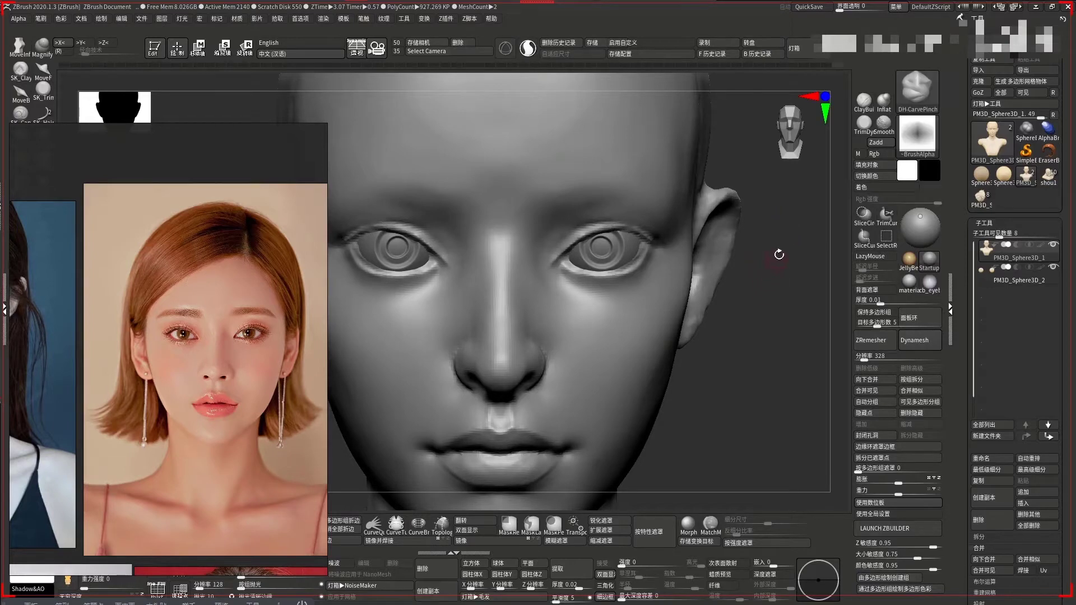
left_click_drag(782, 250, 790, 302, "alt")
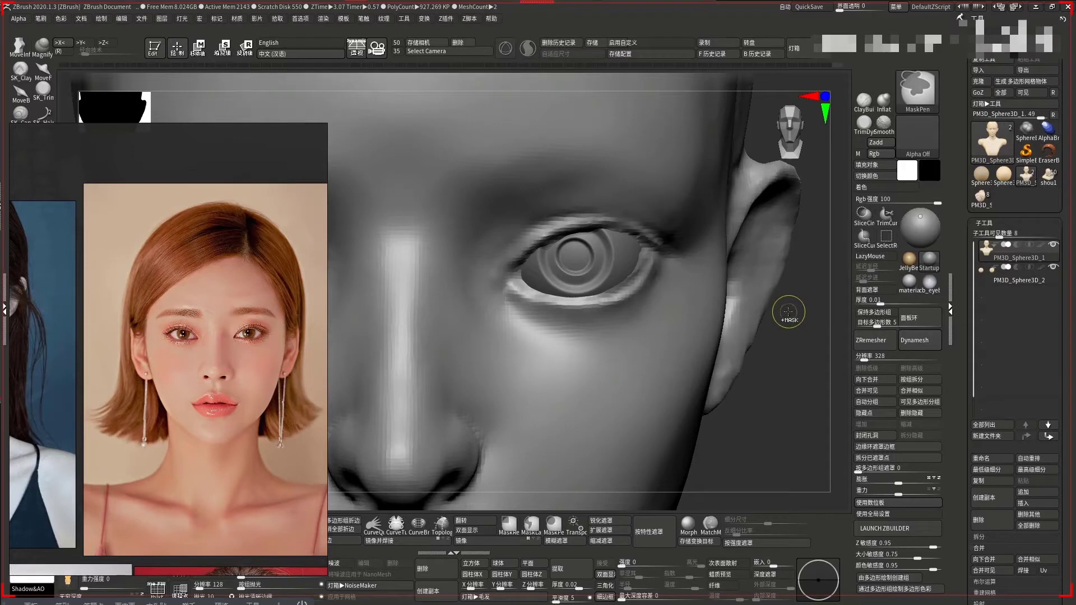
left_click_drag(815, 374, 789, 371)
Pick DamStandard from Quick Pick and carve a crease along the upper eyelid corner
key("b")
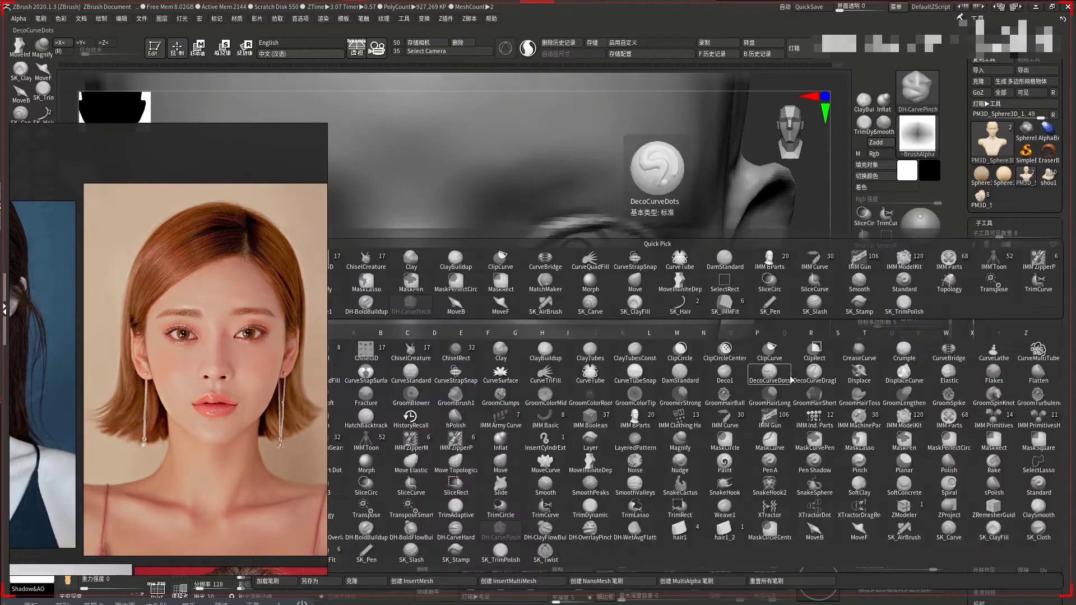
key("d")
left_click(686, 372)
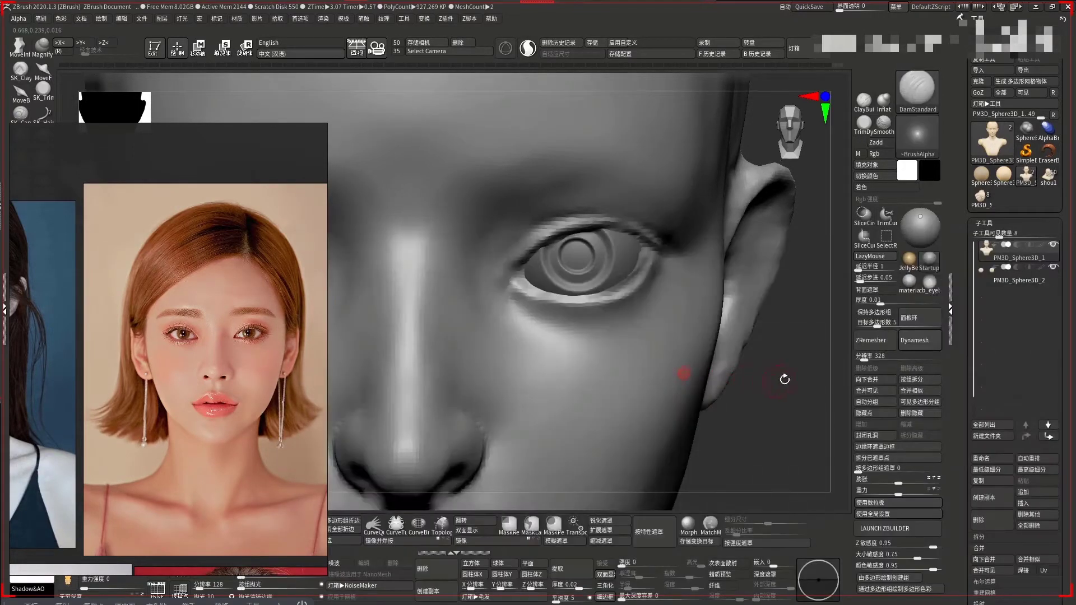
mouse_move(508, 247)
left_mouse_down()
mouse_move(459, 288)
mouse_move(530, 233)
mouse_move(747, 251)
left_mouse_up()
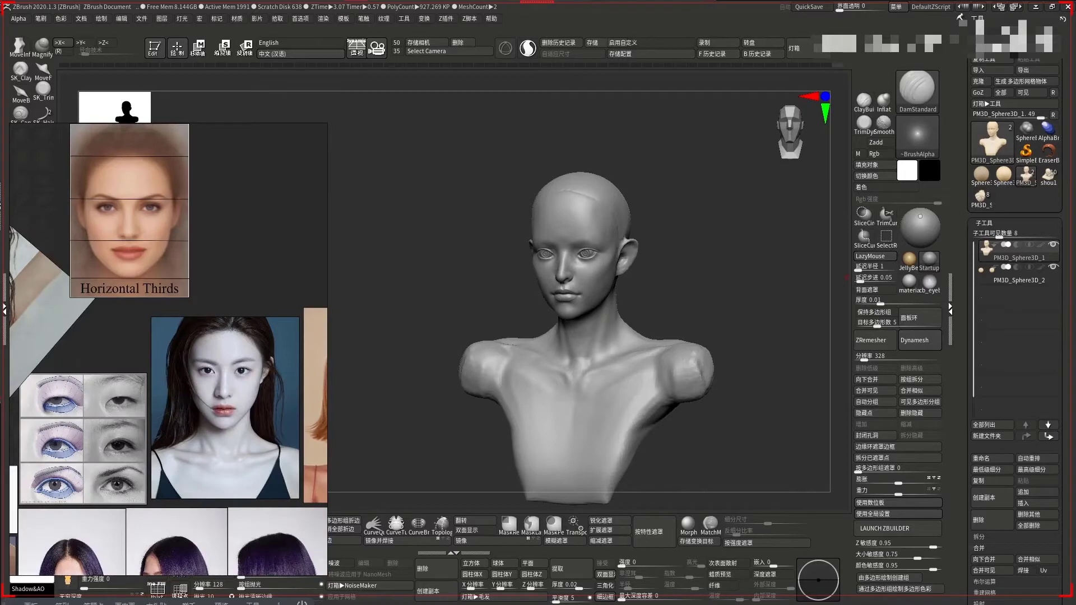
Zoom in on the right eye and switch from DH-CarvePinch to the DamStandard brush
mouse_move(733, 255)
left_mouse_down()
mouse_move(734, 238)
mouse_move(705, 268)
mouse_move(499, 180)
left_mouse_up()
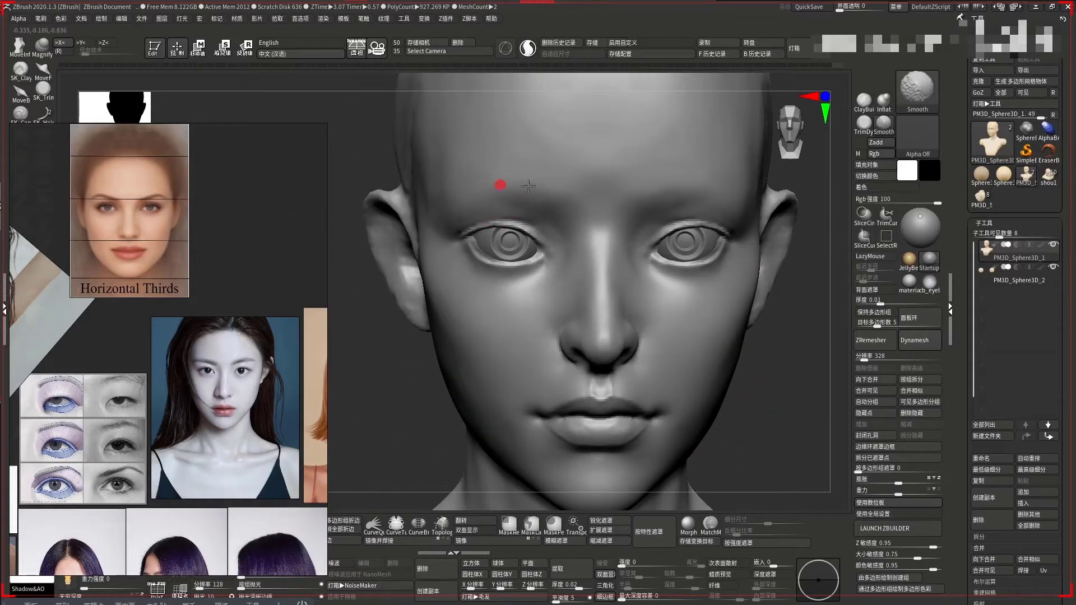
mouse_move(787, 360)
left_mouse_down()
mouse_move(822, 373)
mouse_move(756, 374)
left_mouse_up()
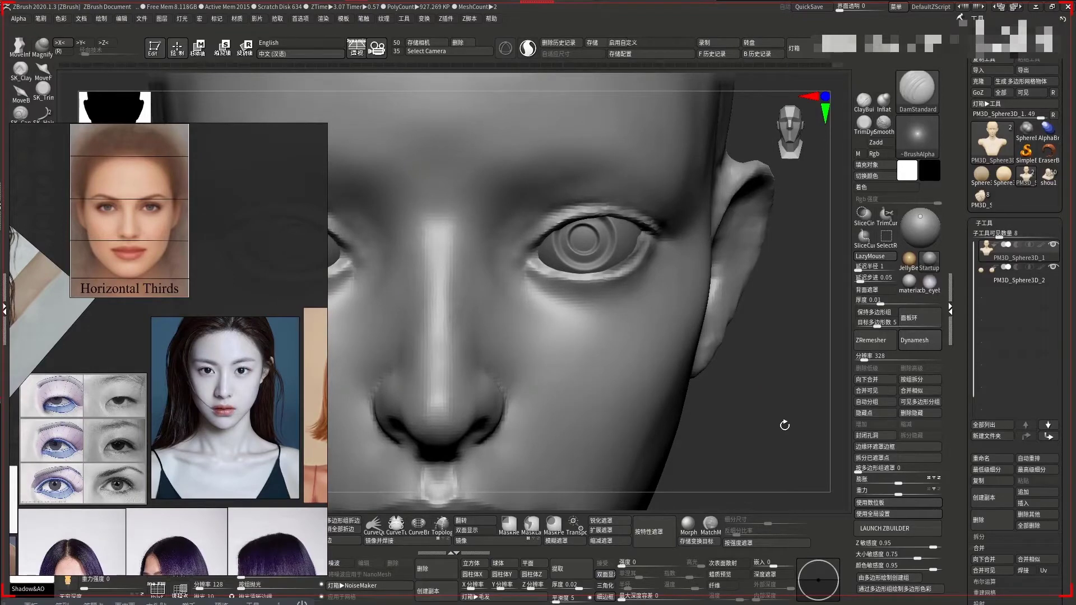
left_click_drag(785, 364, 613, 287)
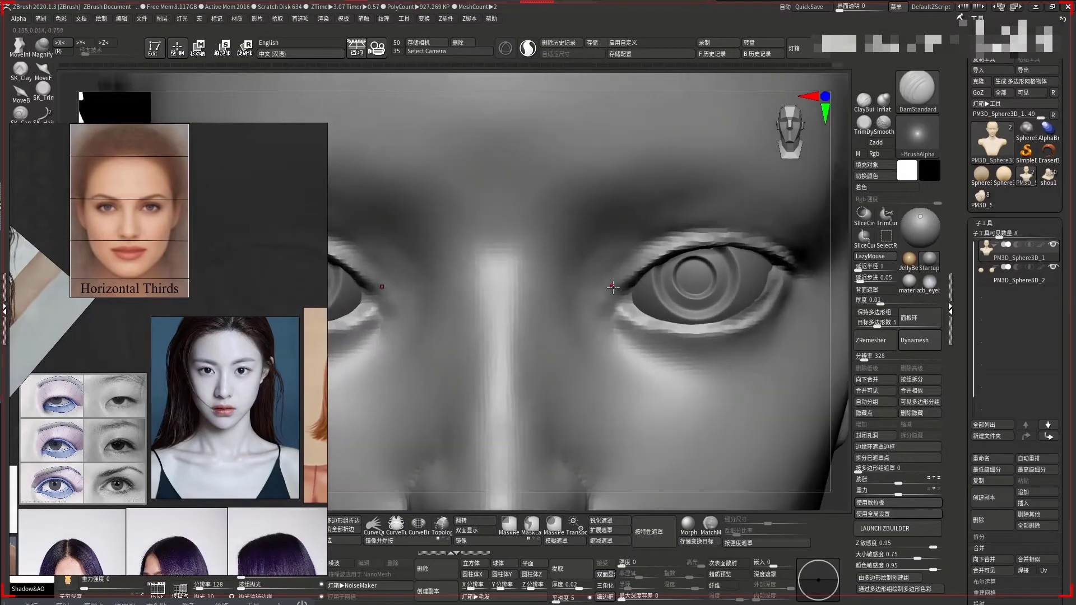
mouse_move(844, 375)
left_mouse_down()
mouse_move(783, 313)
mouse_move(554, 228)
left_mouse_up()
key("b")
key("d")
key("h")
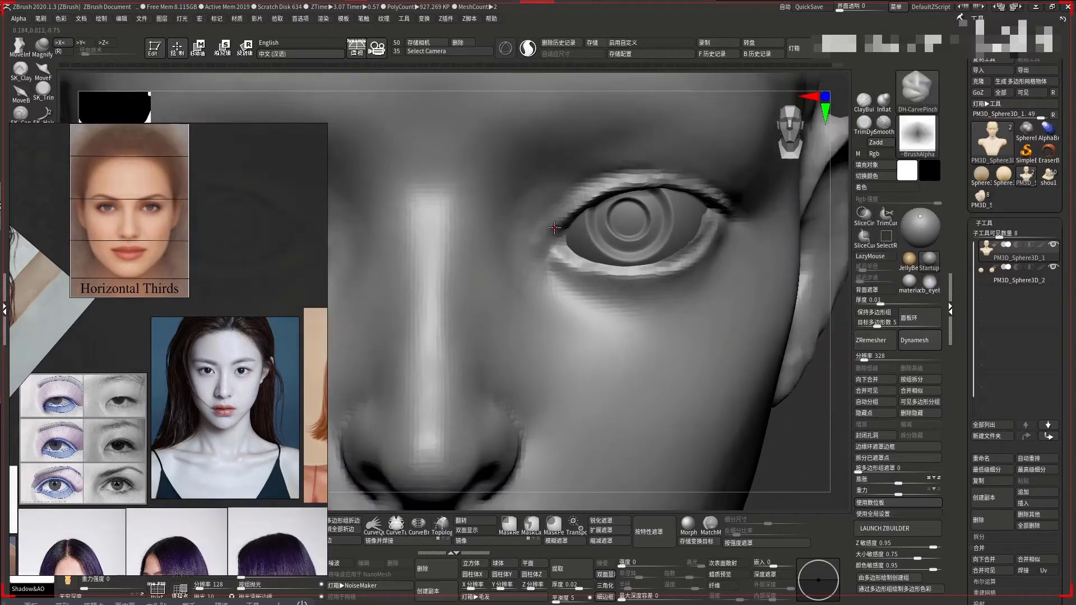
key("b")
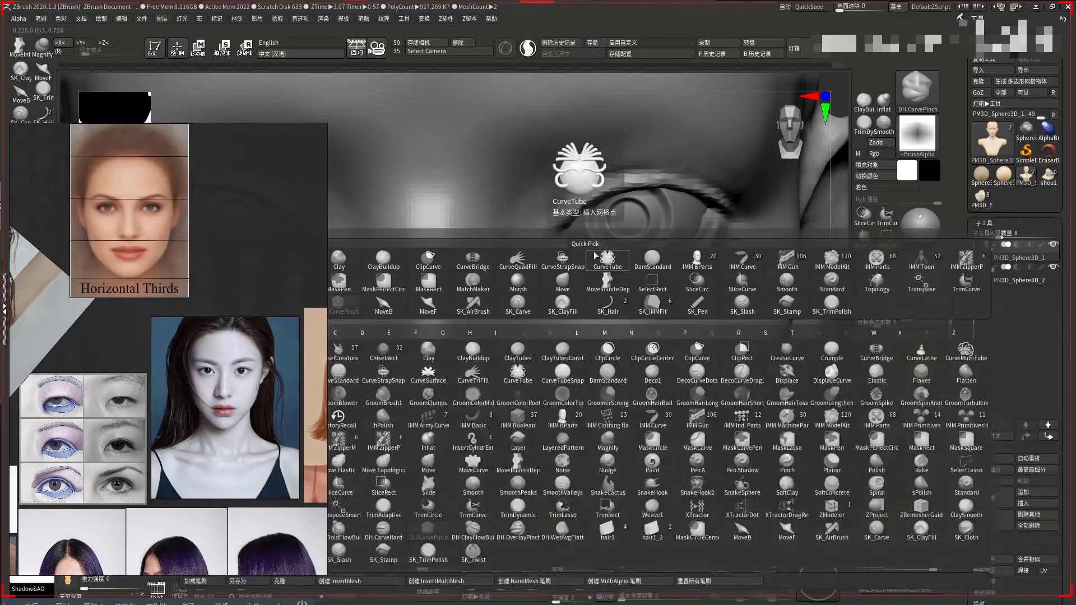
key("d")
key("s")
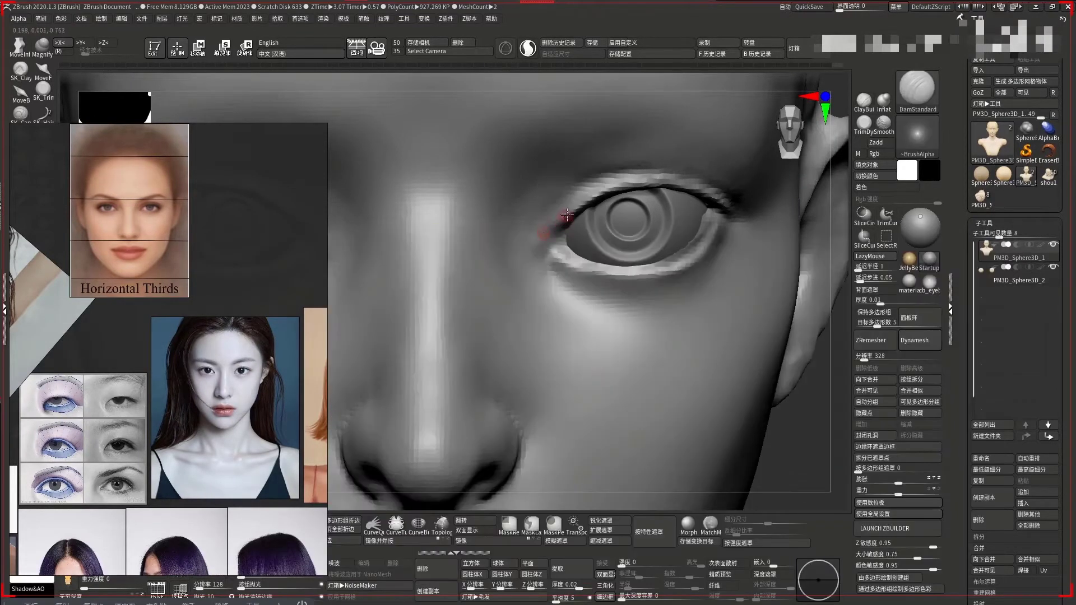
Carve and deepen the double-eyelid fold crease above the upper lid, undoing a bad stroke
left_click_drag(569, 211, 580, 205)
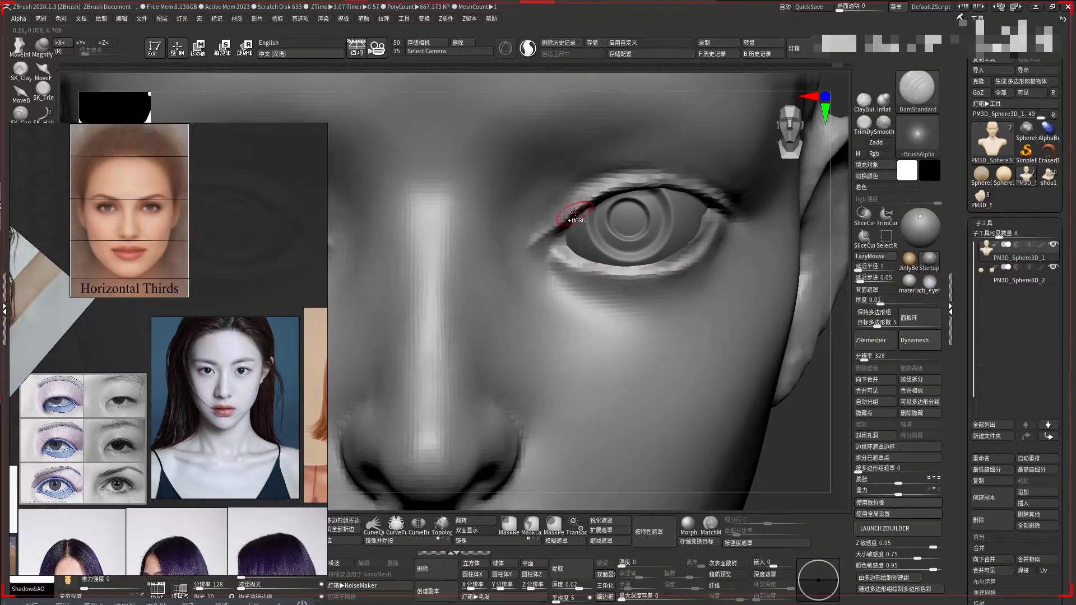
key("ctrl+z")
left_click_drag(529, 262, 566, 215)
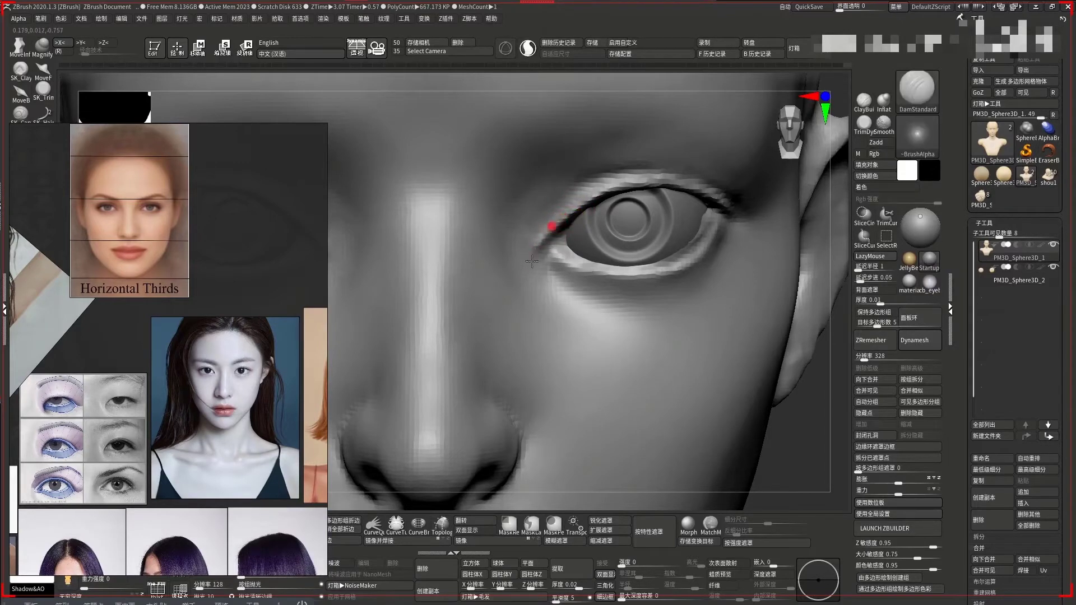
mouse_move(747, 372)
right_mouse_down("ctrl")
mouse_move(656, 198)
mouse_move(738, 330)
mouse_move(690, 296)
mouse_move(713, 274)
mouse_move(807, 373)
right_mouse_up("ctrl")
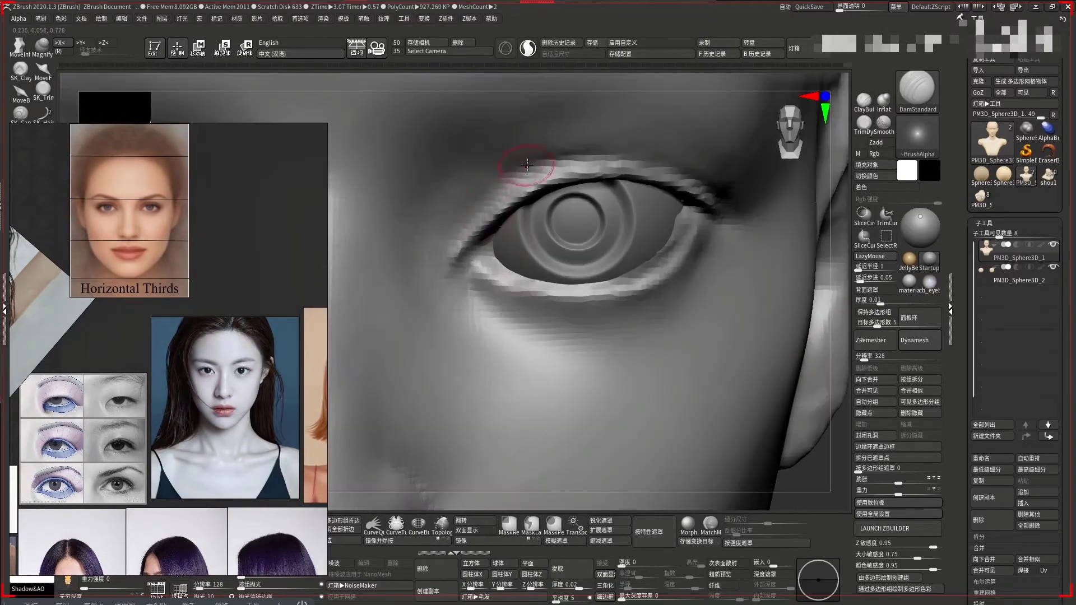
left_click(507, 178, "alt")
key("ctrl")
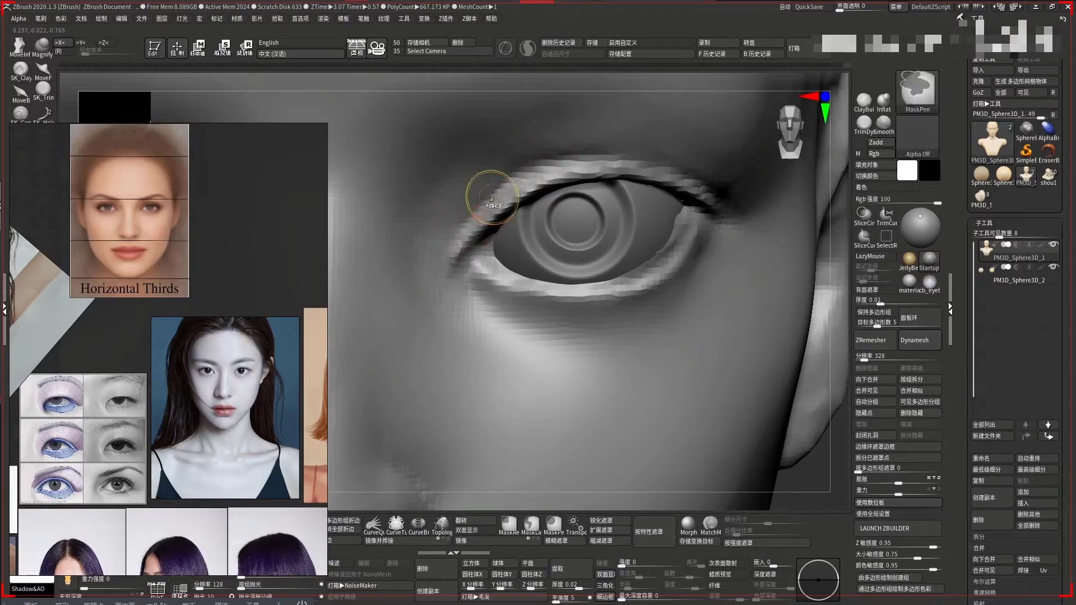
mouse_move(492, 199)
left_mouse_down()
mouse_move(663, 167)
mouse_move(614, 161)
mouse_move(661, 180)
left_mouse_up()
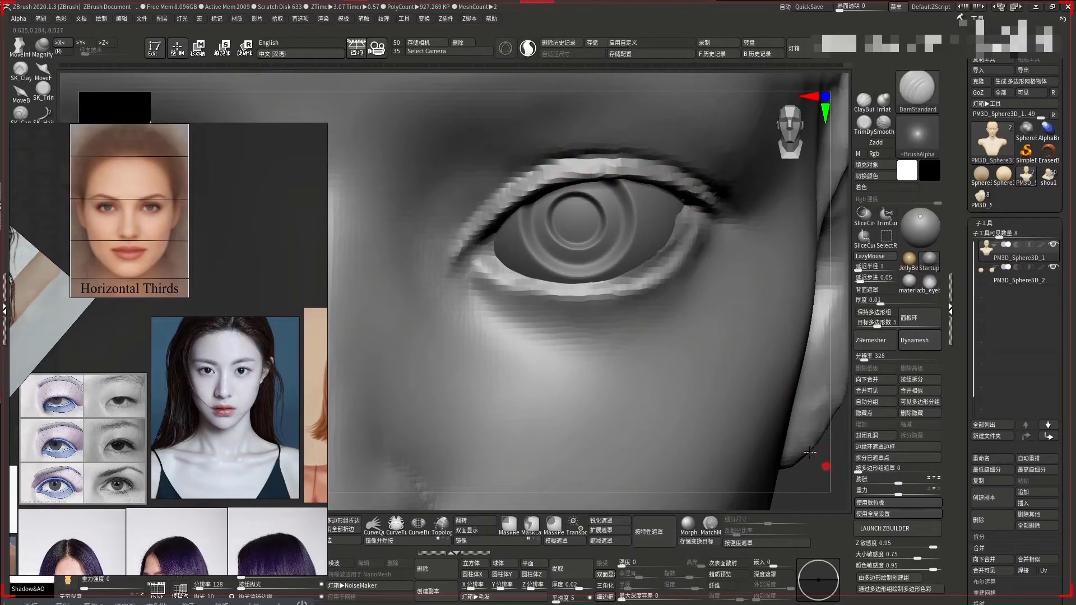
key("f")
mouse_move(691, 241)
left_mouse_down("alt")
mouse_move(646, 173)
mouse_move(763, 394)
mouse_move(776, 353)
mouse_move(780, 372)
mouse_move(686, 275)
mouse_move(702, 294)
left_mouse_up("alt")
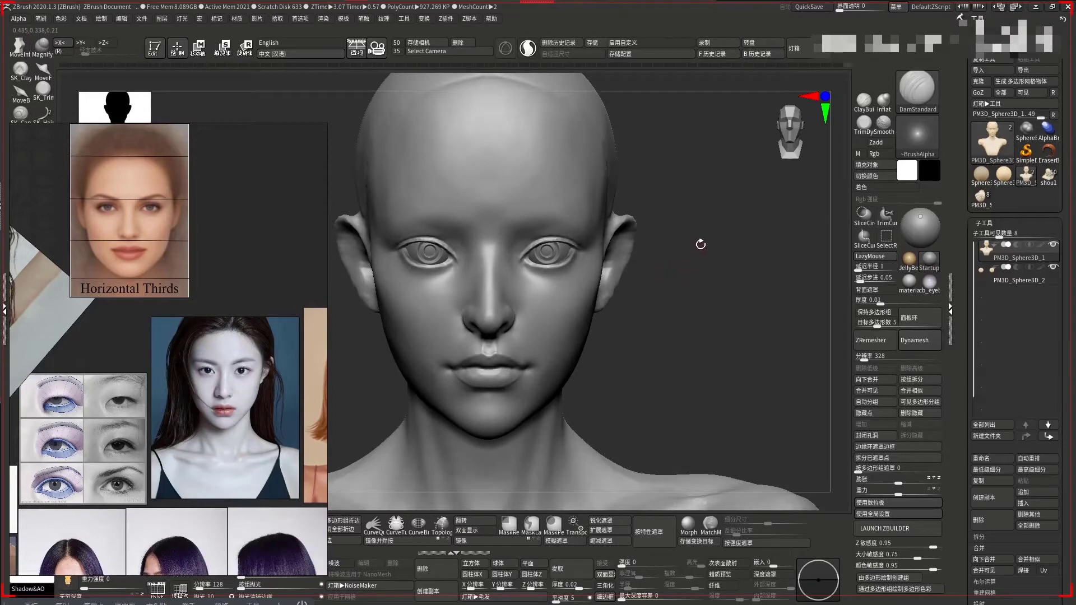
Switch to the Move brush and frame the face close around the eyes
left_click_drag(700, 244, 661, 252, "alt")
key("b")
key("m")
key("v")
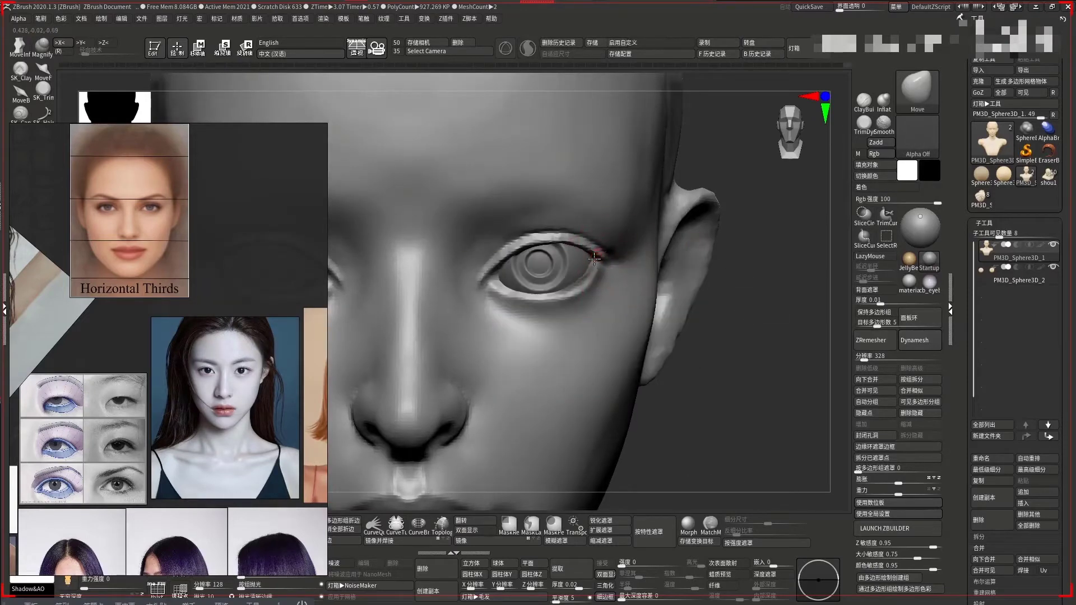
left_click_drag(742, 336, 617, 252)
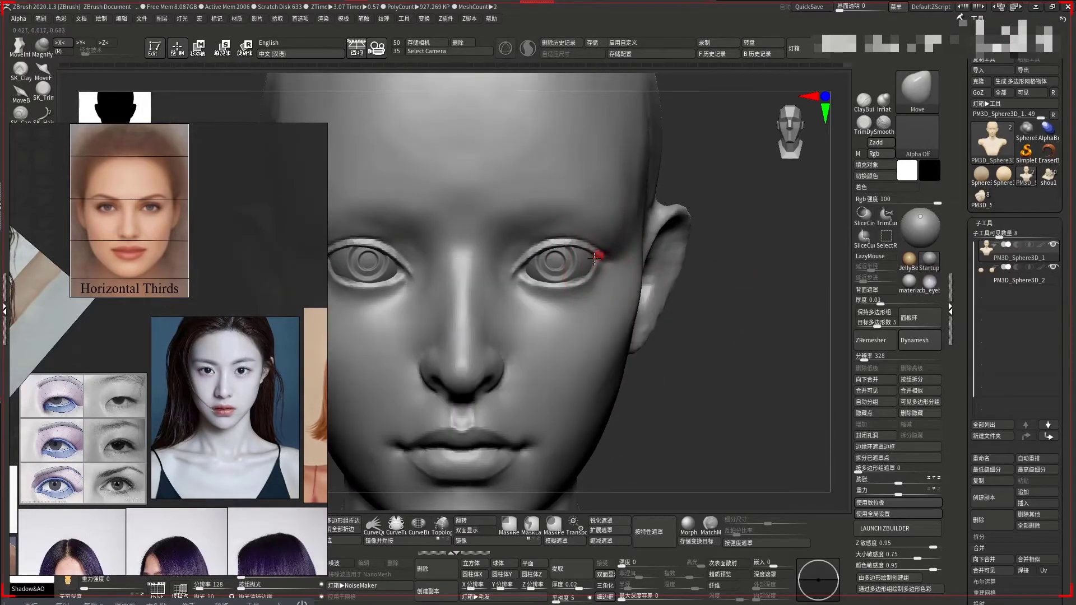
key("f")
left_click_drag(704, 259, 696, 204, "alt")
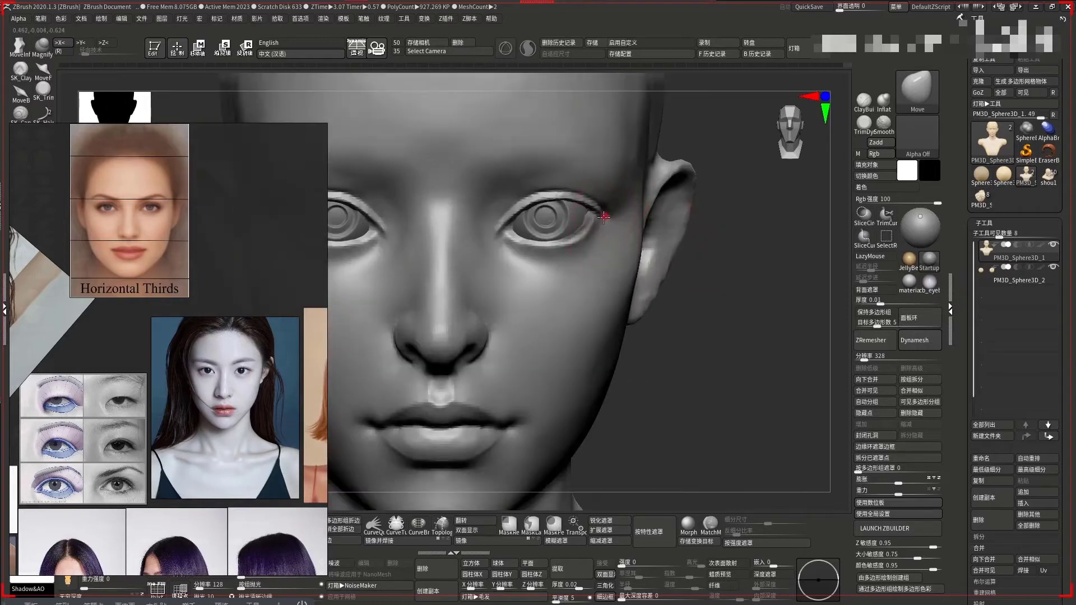
key("ctrl")
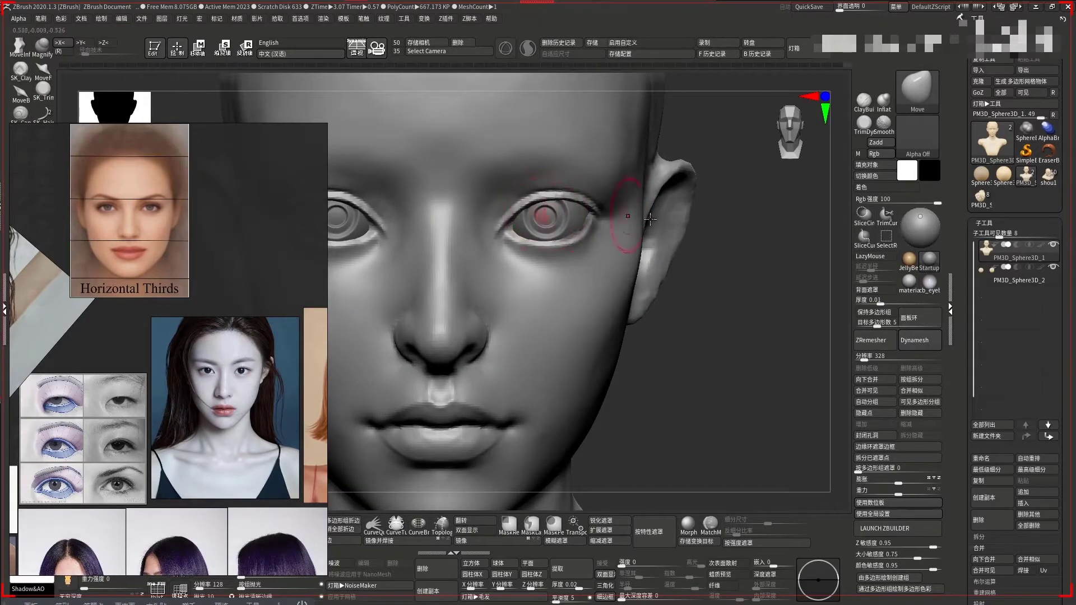
Pull the upper eyelid into a reshaped contour with Move, then Shift-smooth it
left_click_drag(553, 216, 605, 229)
mouse_move(384, 290)
left_mouse_down()
mouse_move(421, 275)
mouse_move(439, 226)
mouse_move(355, 334)
mouse_move(373, 355)
mouse_move(773, 383)
mouse_move(682, 250)
mouse_move(690, 231)
mouse_move(711, 259)
mouse_move(519, 217)
left_mouse_up()
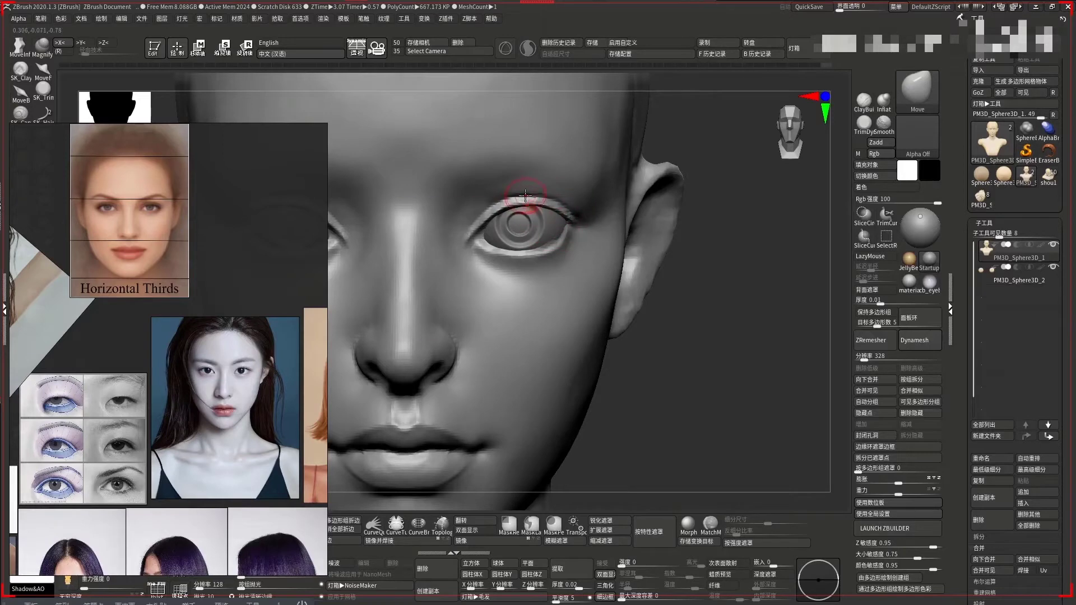
left_click_drag(526, 195, 523, 191)
left_click_drag(733, 326, 687, 216, "alt")
left_click_drag(643, 165, 724, 258, "alt")
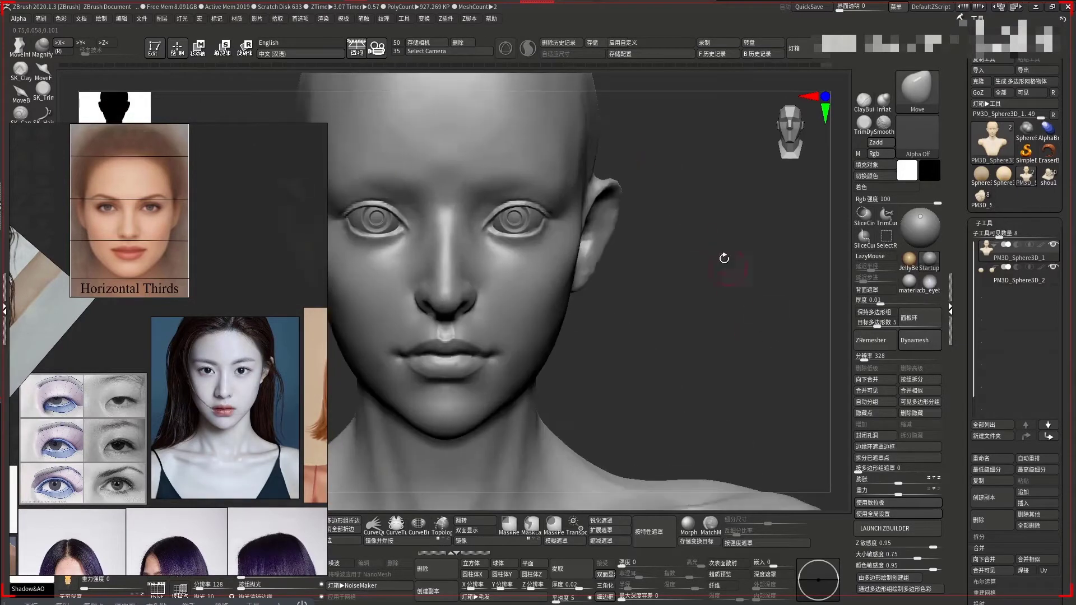
left_click_drag(739, 223, 555, 204)
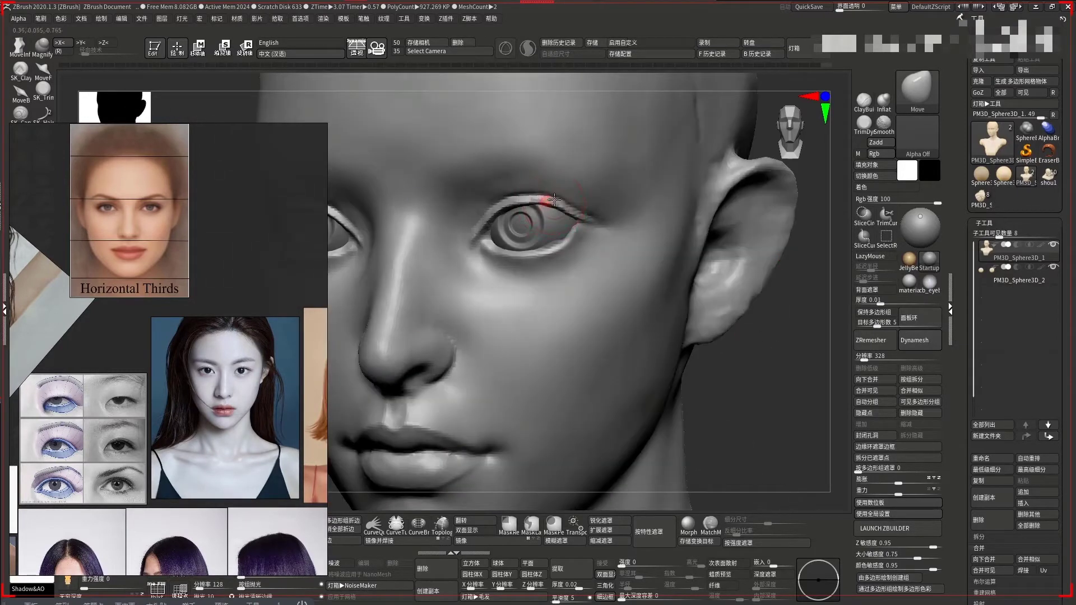
key("space")
key("shift")
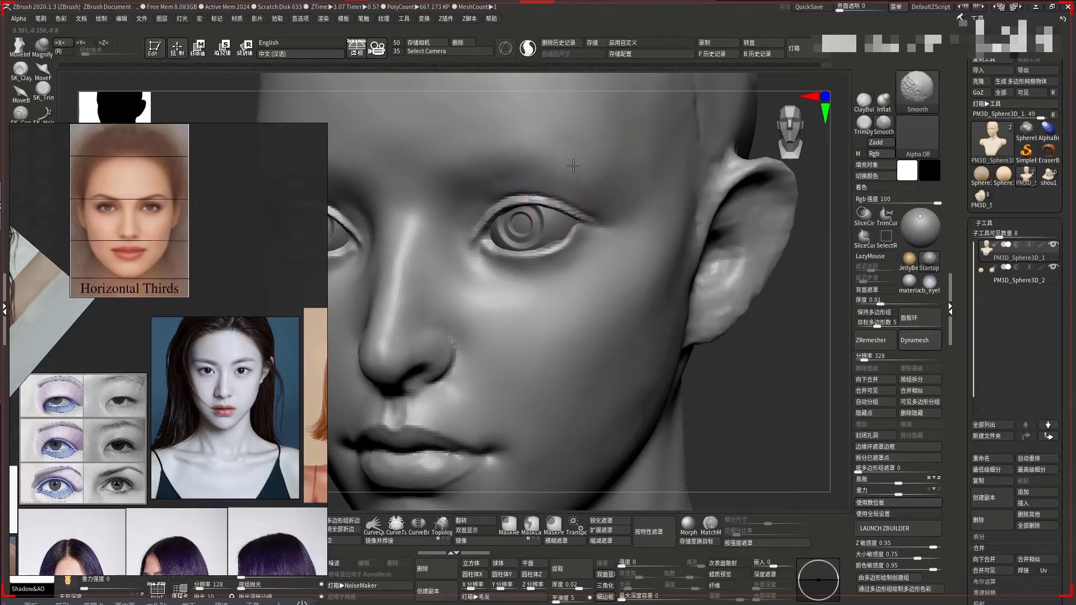
Pick DamStandard and carve a crisper groove at the inner eye corner
key("f")
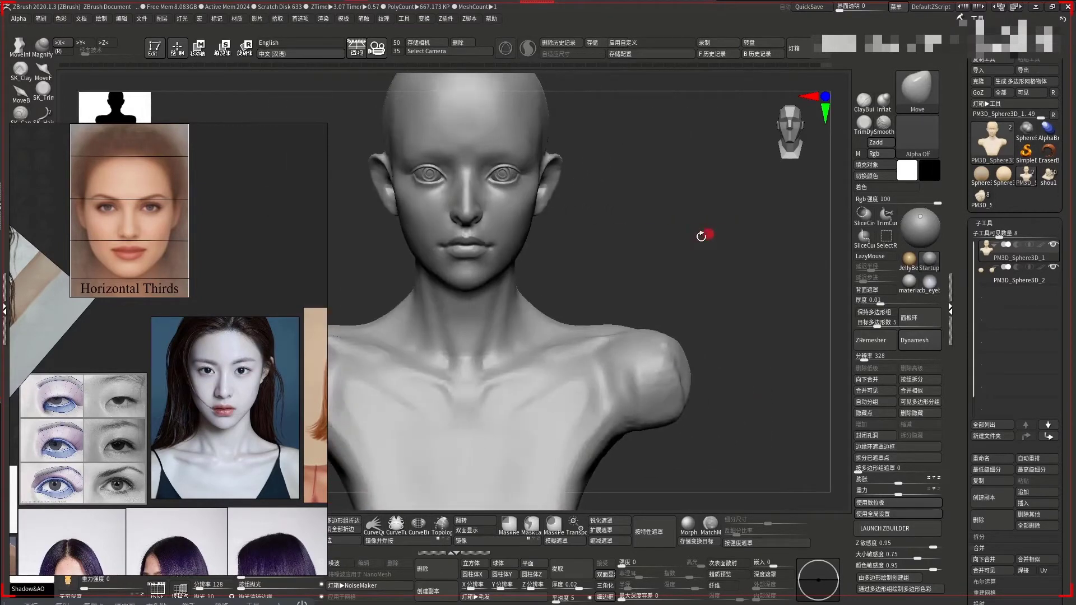
mouse_move(704, 236)
left_mouse_down("alt")
mouse_move(663, 166)
mouse_move(699, 221)
mouse_move(689, 271)
mouse_move(745, 233)
mouse_move(780, 356)
mouse_move(793, 283)
mouse_move(799, 413)
mouse_move(844, 415)
mouse_move(614, 372)
left_mouse_up("alt")
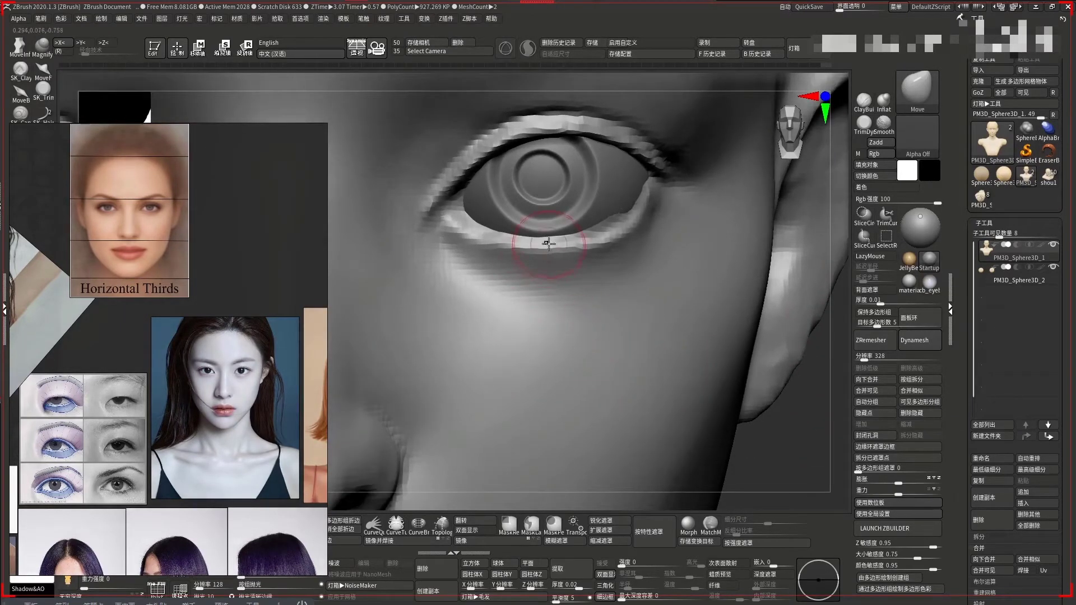
key("1")
key("b")
key("d")
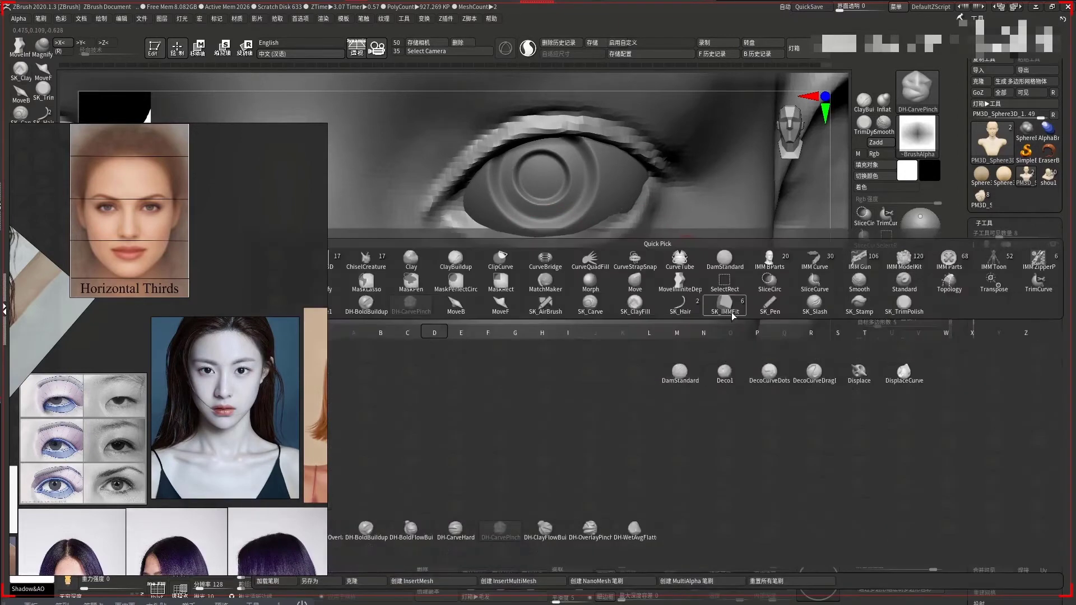
left_click(686, 373)
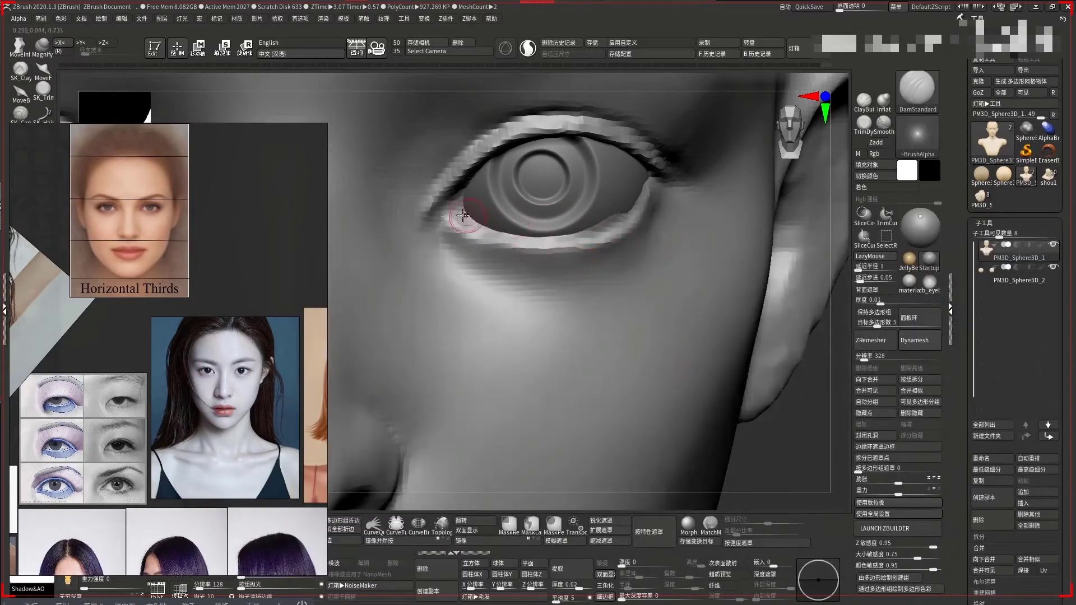
left_click_drag(453, 198, 484, 181)
Carve the lower eyelid rim from the inner corner out toward the outer corner
mouse_move(457, 210)
left_mouse_down()
mouse_move(487, 235)
mouse_move(553, 238)
mouse_move(529, 242)
left_mouse_up()
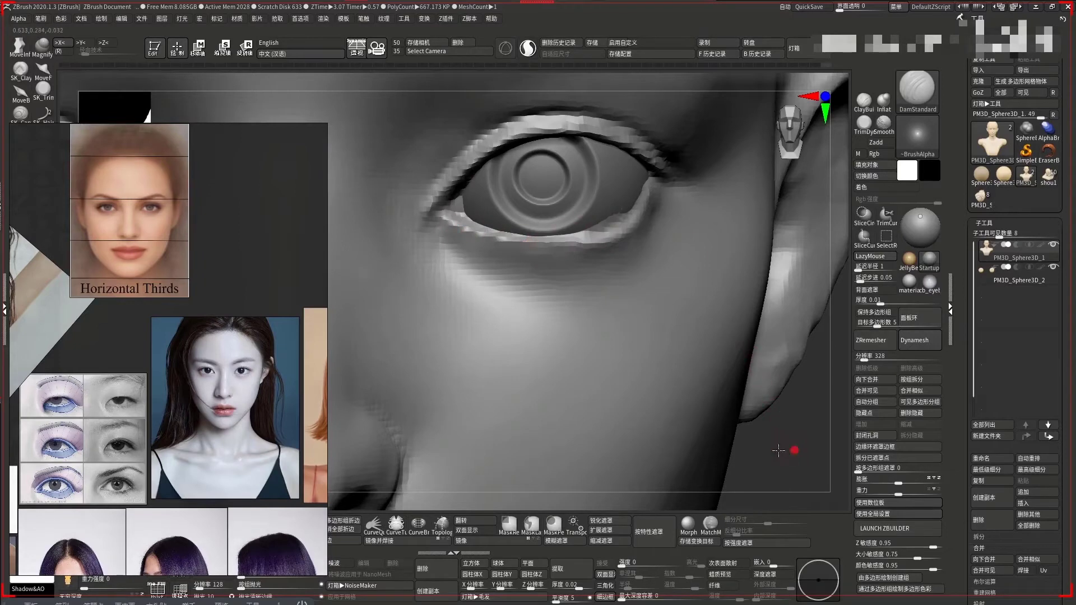
left_click_drag(778, 451, 745, 426)
mouse_move(555, 240)
left_mouse_down()
mouse_move(642, 231)
mouse_move(669, 174)
left_mouse_up()
left_click_drag(622, 230, 670, 180)
mouse_move(605, 224)
left_mouse_down()
mouse_move(672, 174)
mouse_move(602, 213)
mouse_move(673, 174)
mouse_move(595, 230)
left_mouse_up()
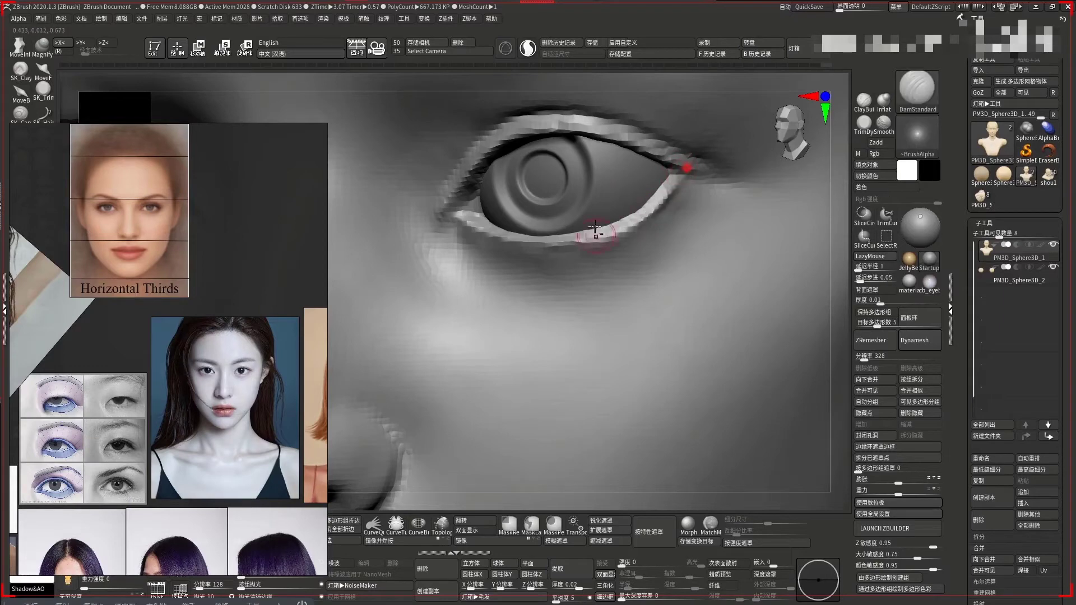
Build up and smooth the skin above the upper eyelid with DH-BoldBuildup and Shift-smooth
key("f")
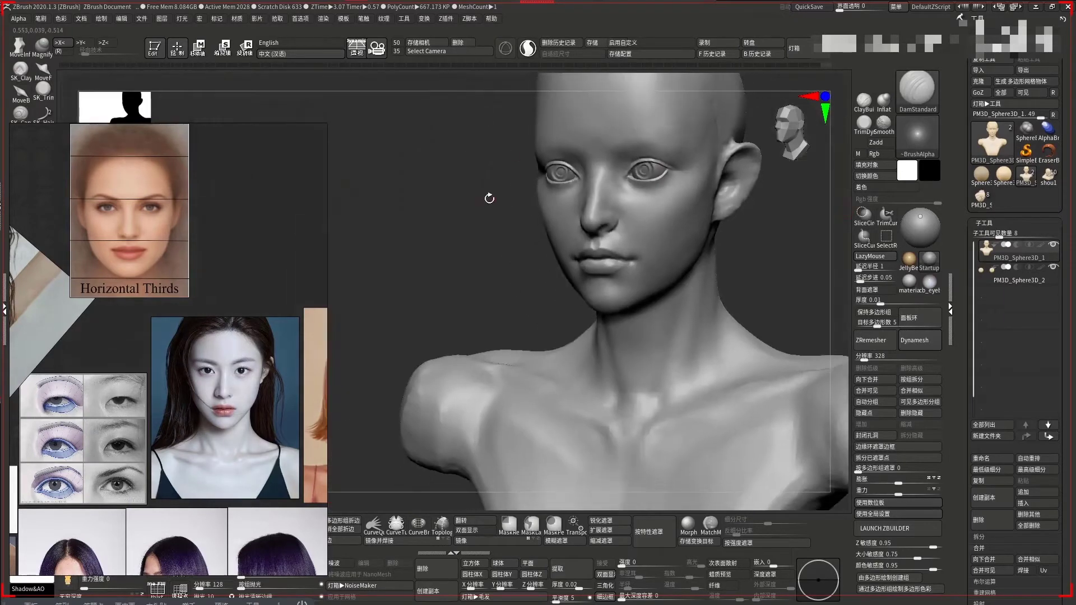
mouse_move(493, 193)
left_mouse_down("alt")
mouse_move(722, 183)
mouse_move(716, 163)
mouse_move(827, 298)
mouse_move(557, 240)
left_mouse_up("alt")
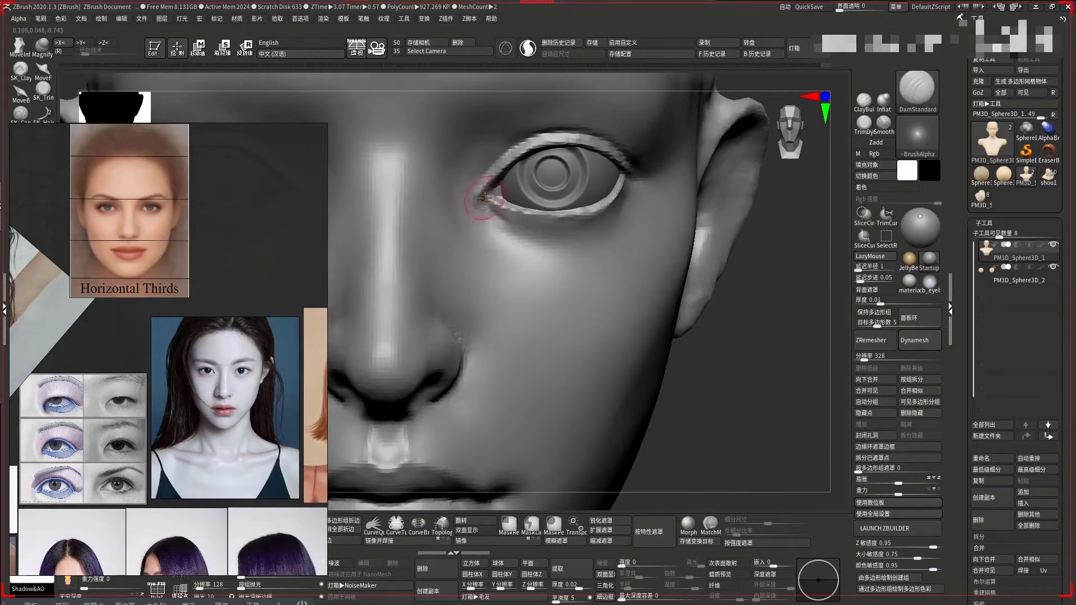
left_click_drag(764, 330, 468, 192)
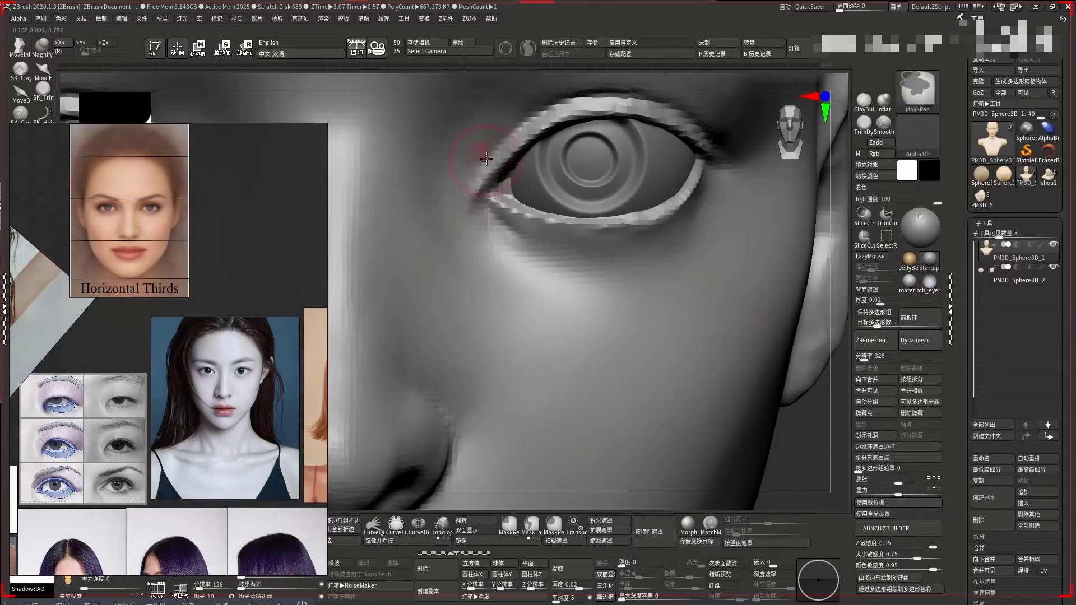
key("1")
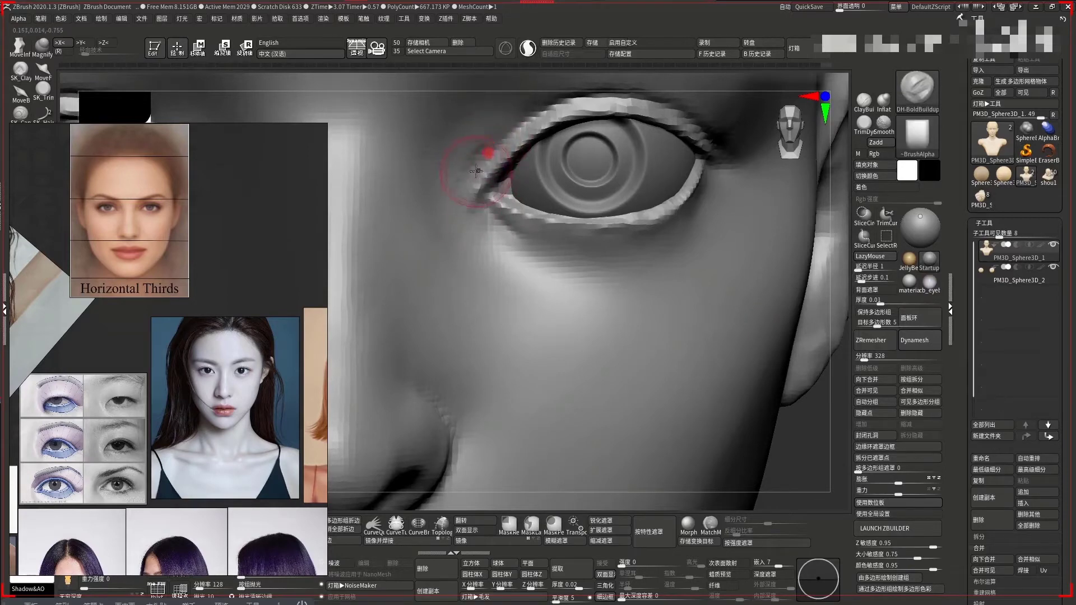
key("shift")
left_click_drag(821, 421, 480, 233)
key("ctrl")
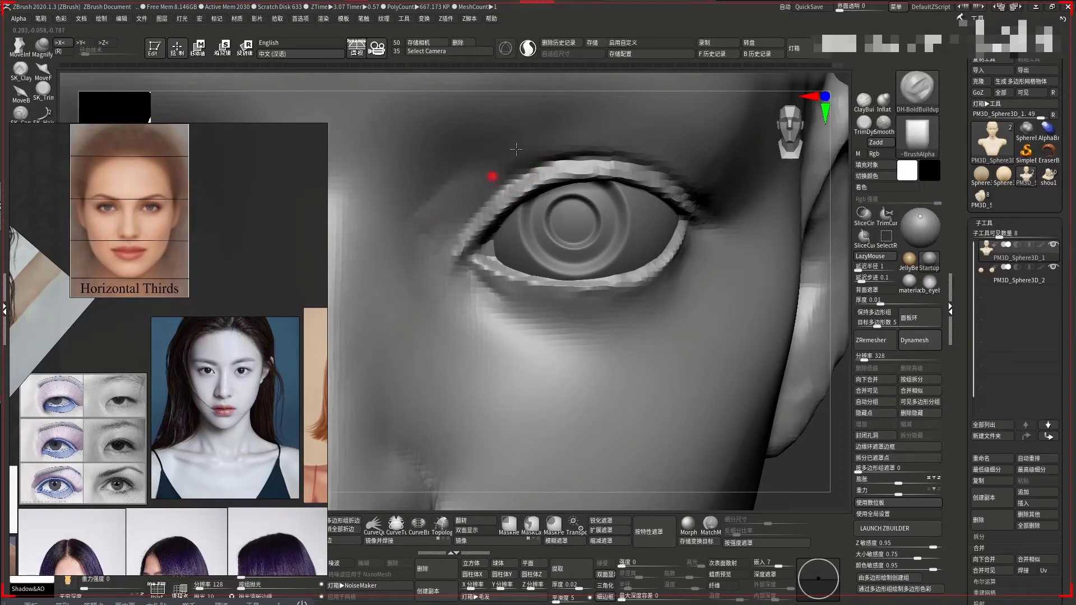
key("shift")
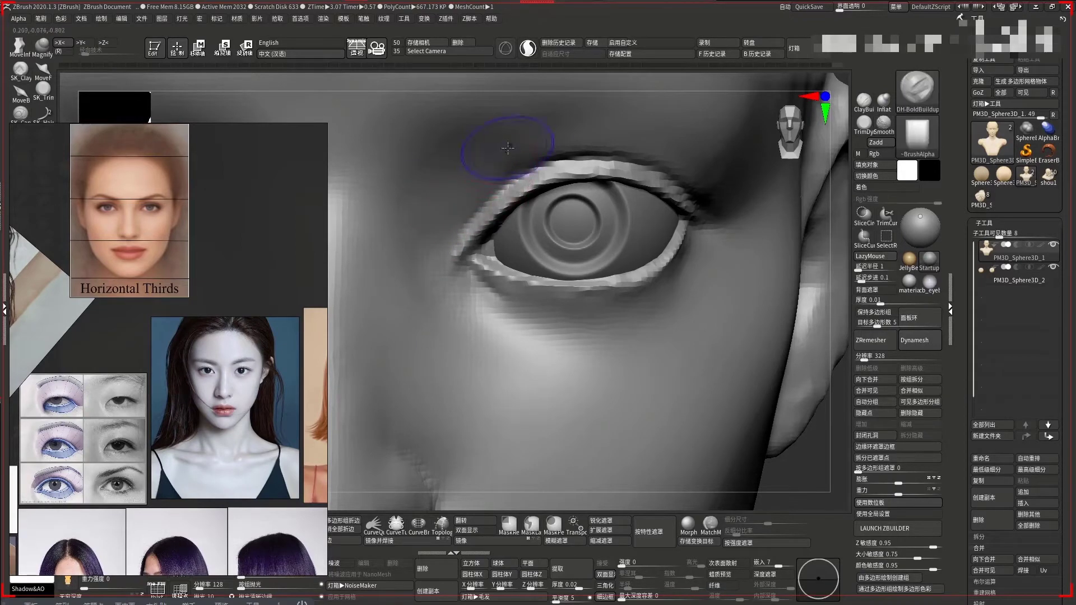
Nudge the eyelid contours with the Move brush and toggle Solo to check the lids against the eyeball
key("space")
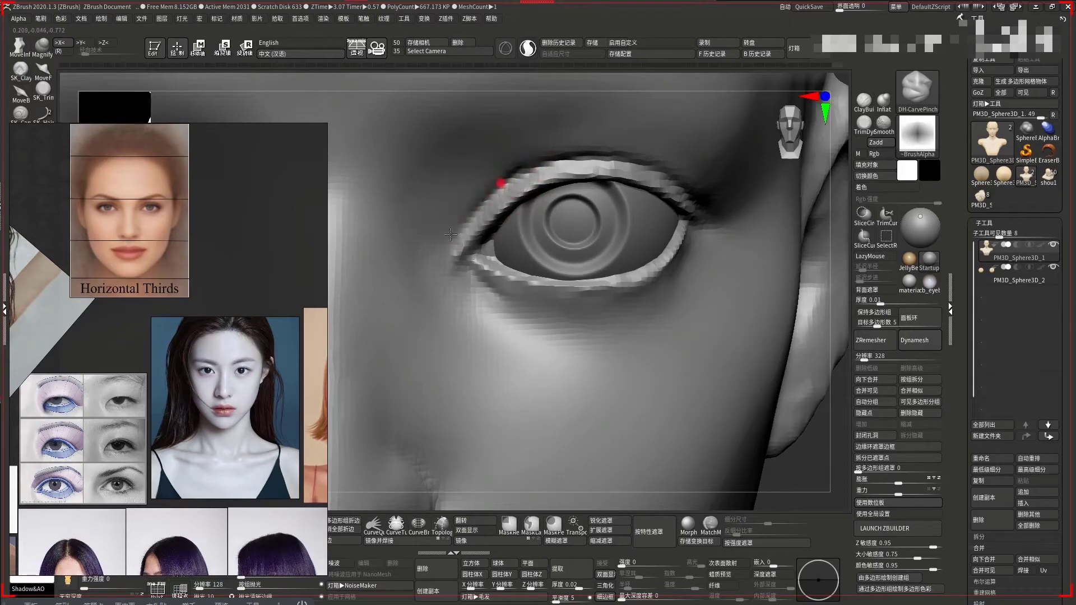
key("b")
key("m")
key("v")
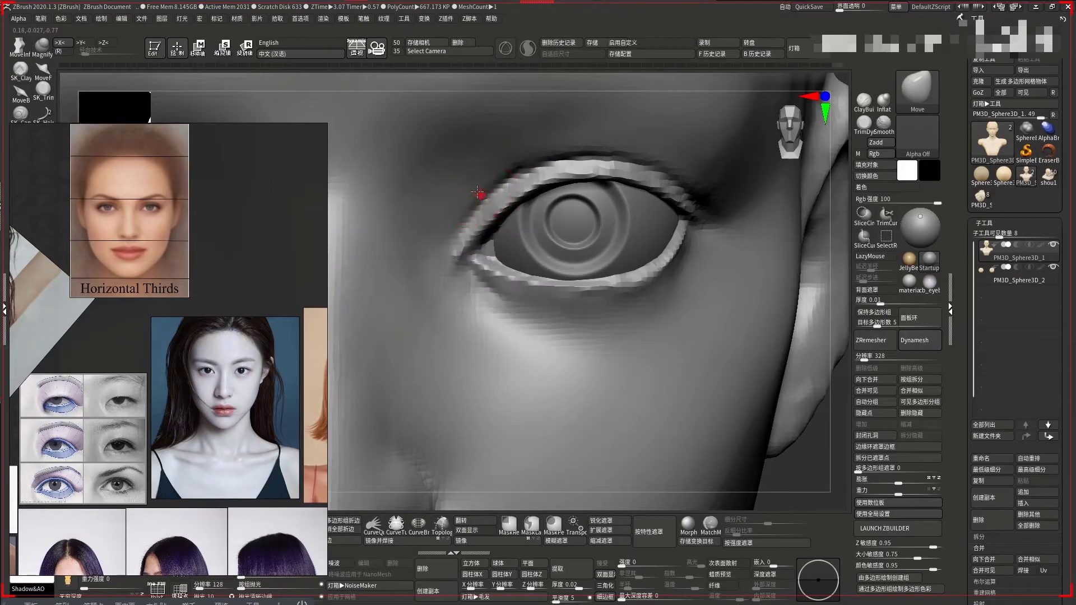
key("ctrl+z")
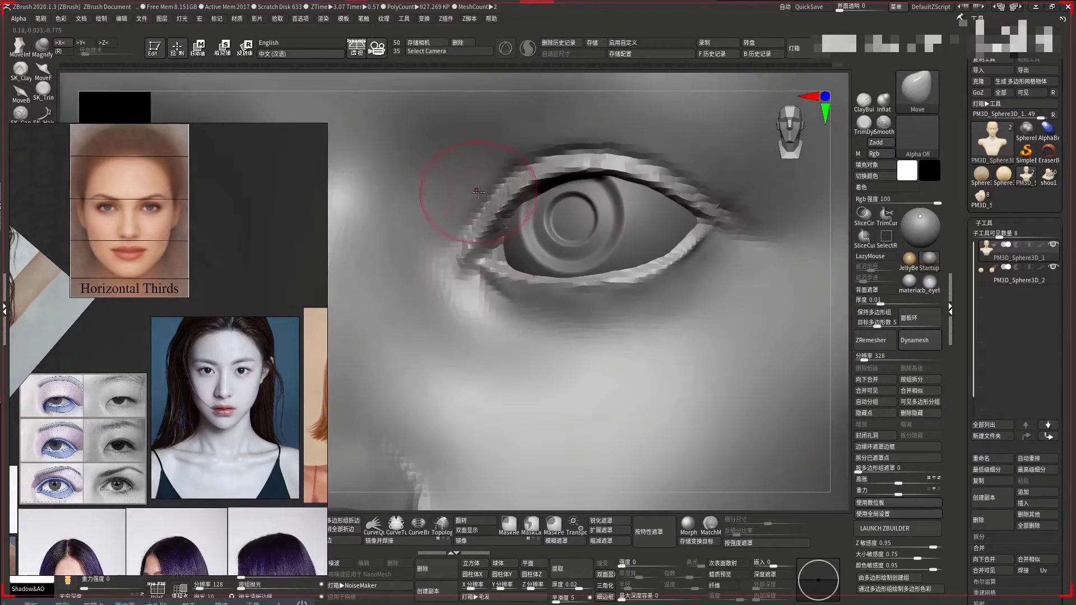
key("ctrl+z")
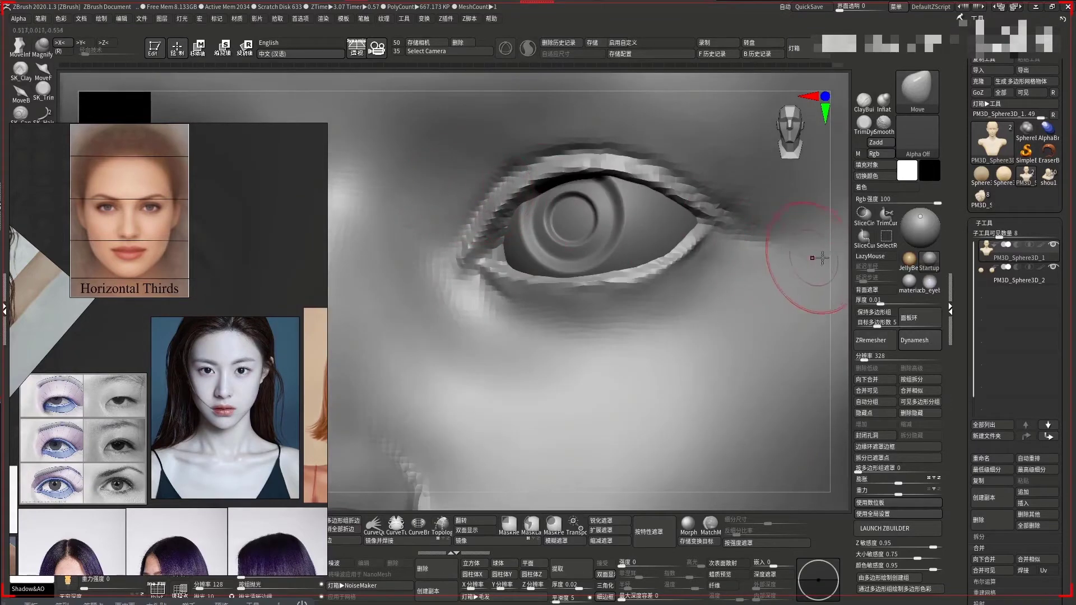
key("ctrl+shift+z")
Build up and smooth the volume along the brow
key("f")
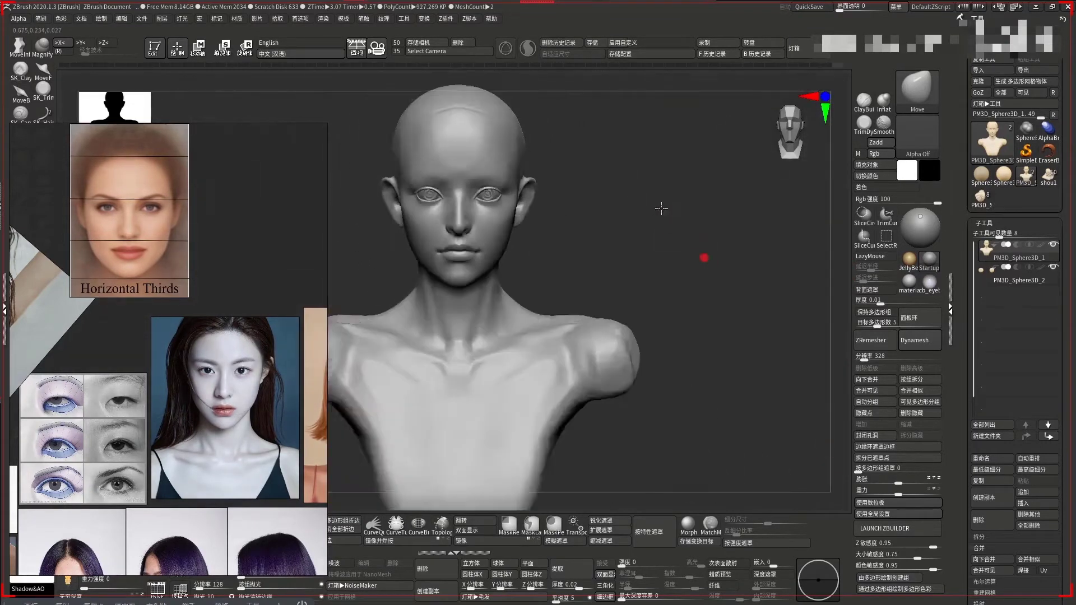
mouse_move(680, 175)
right_mouse_down("ctrl")
mouse_move(762, 234)
mouse_move(785, 285)
right_mouse_up("ctrl")
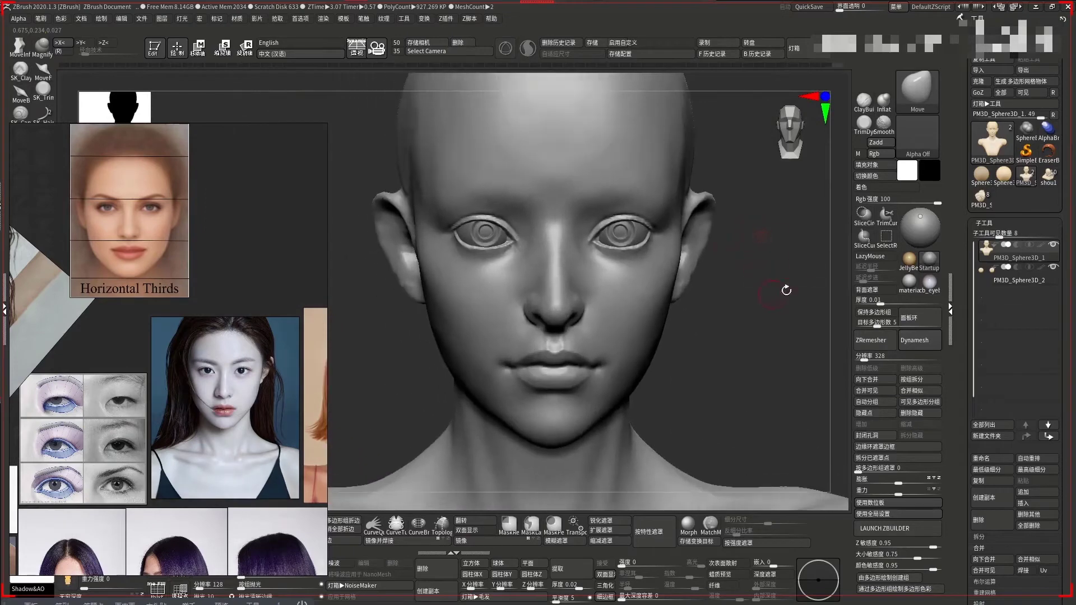
key("b")
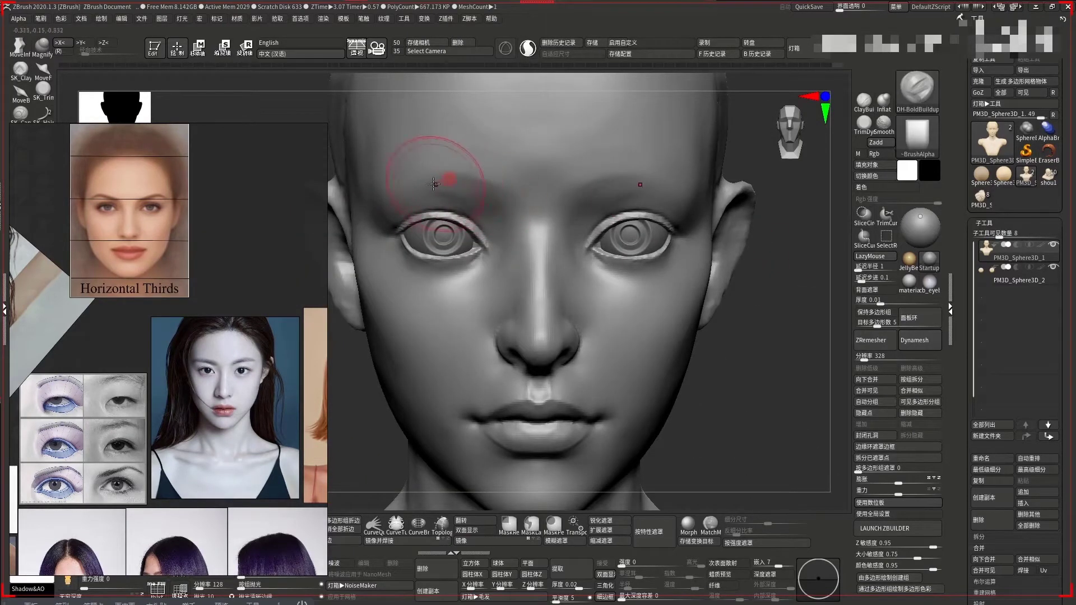
mouse_move(442, 190)
left_mouse_down()
mouse_move(463, 193)
mouse_move(445, 184)
left_mouse_up()
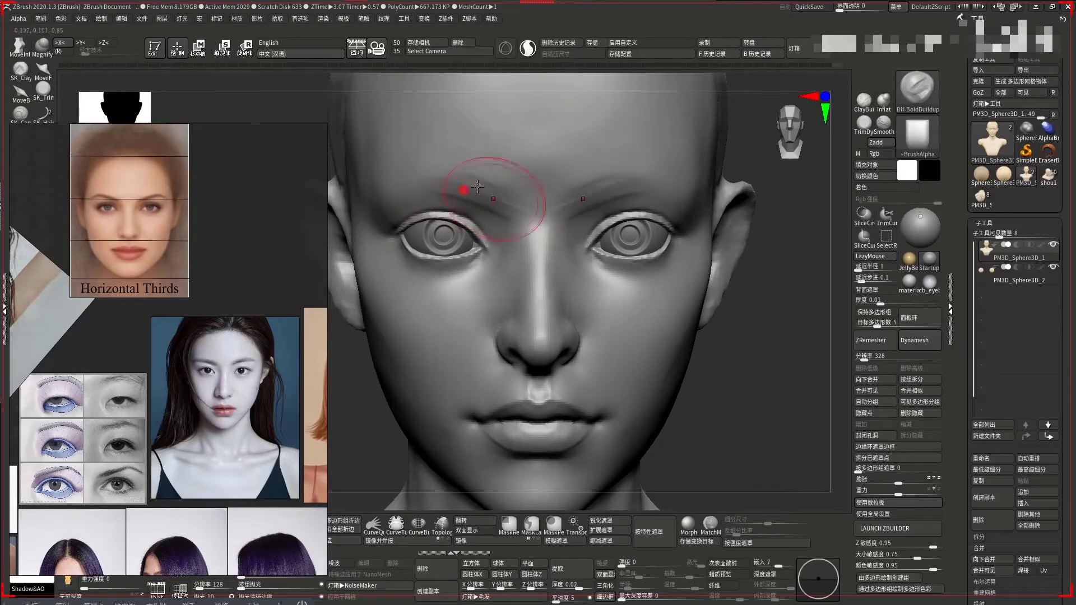
left_click_drag(516, 194, 454, 170, "shift")
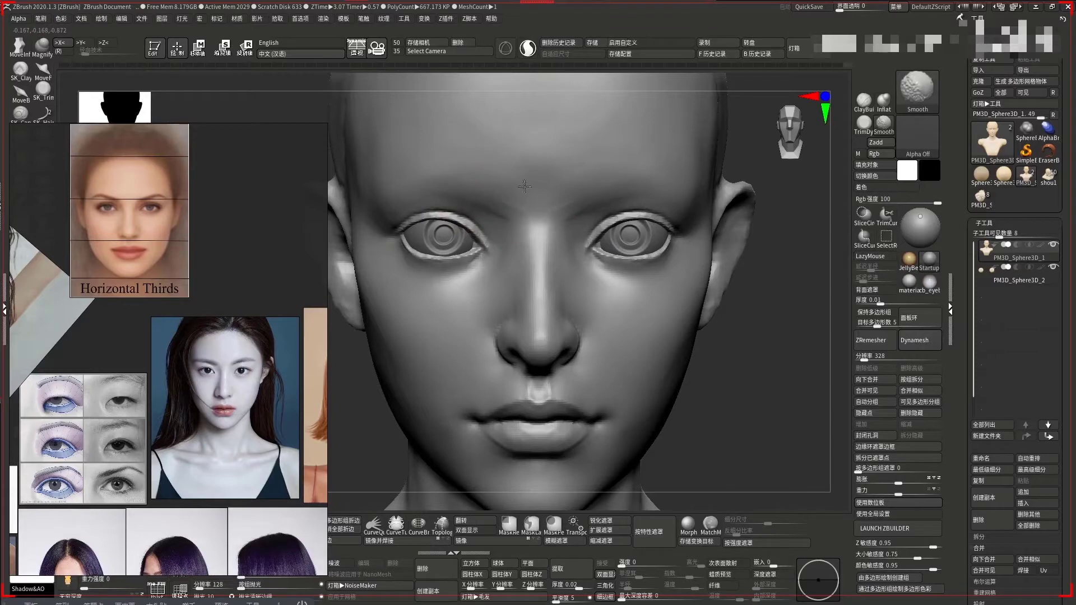
right_click_drag(525, 187, 481, 200, "ctrl")
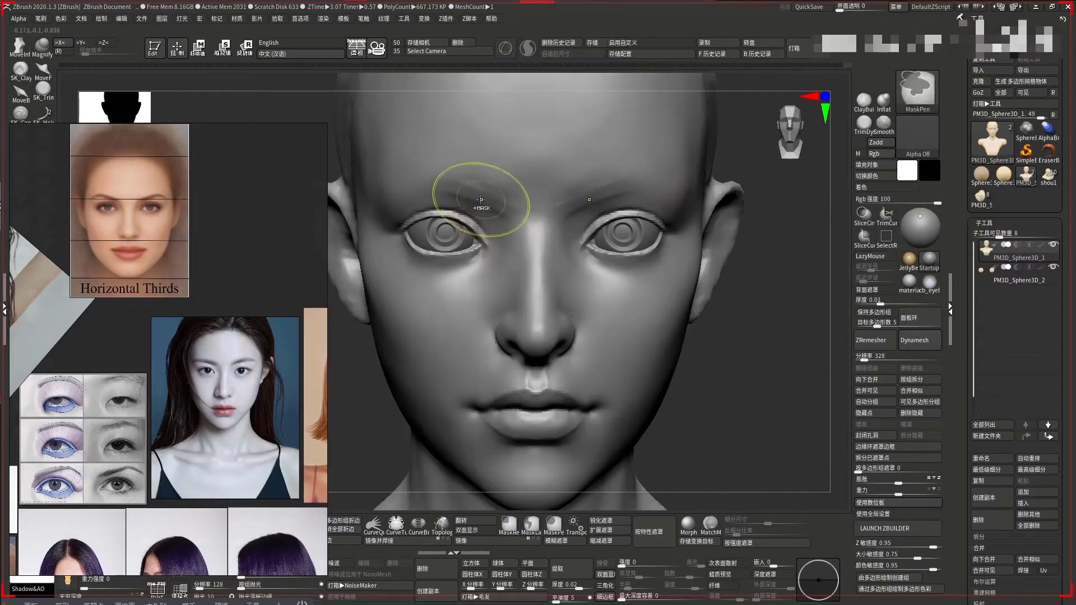
Switch to the Standard brush, smooth the face, and settle on a close front view of the brow
key("space")
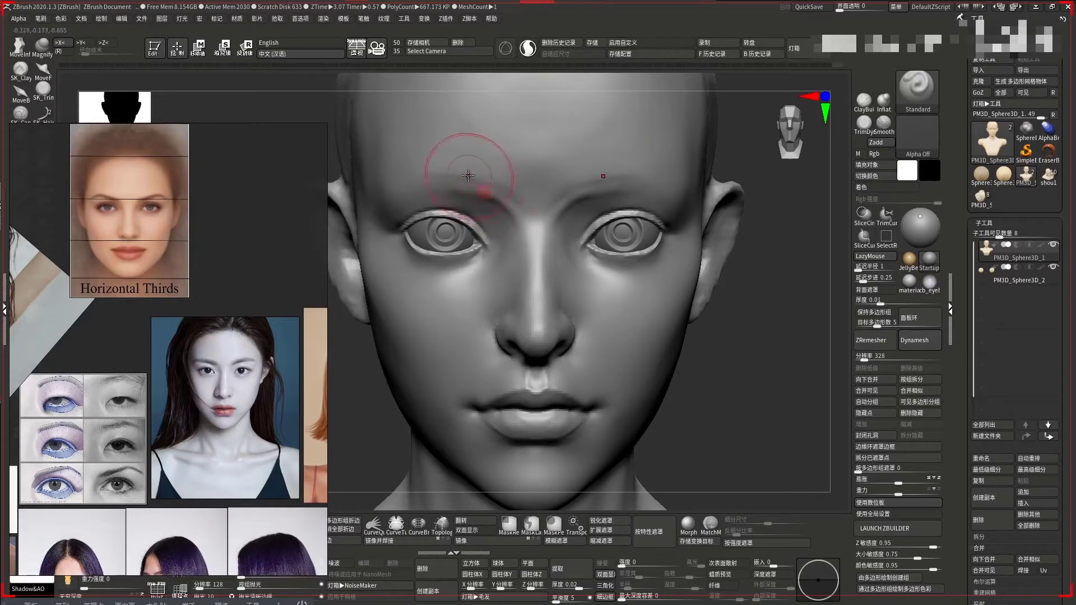
mouse_move(773, 303)
left_mouse_down("shift")
mouse_move(704, 247)
mouse_move(525, 213)
left_mouse_up("shift")
left_click_drag(616, 259, 480, 204, "shift")
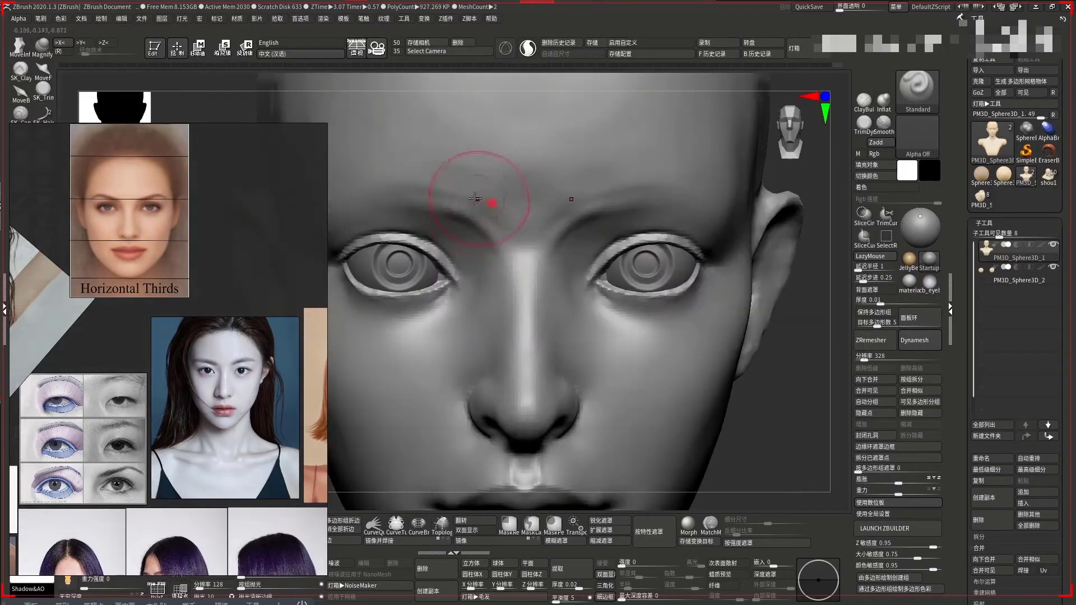
key("space")
key("shift")
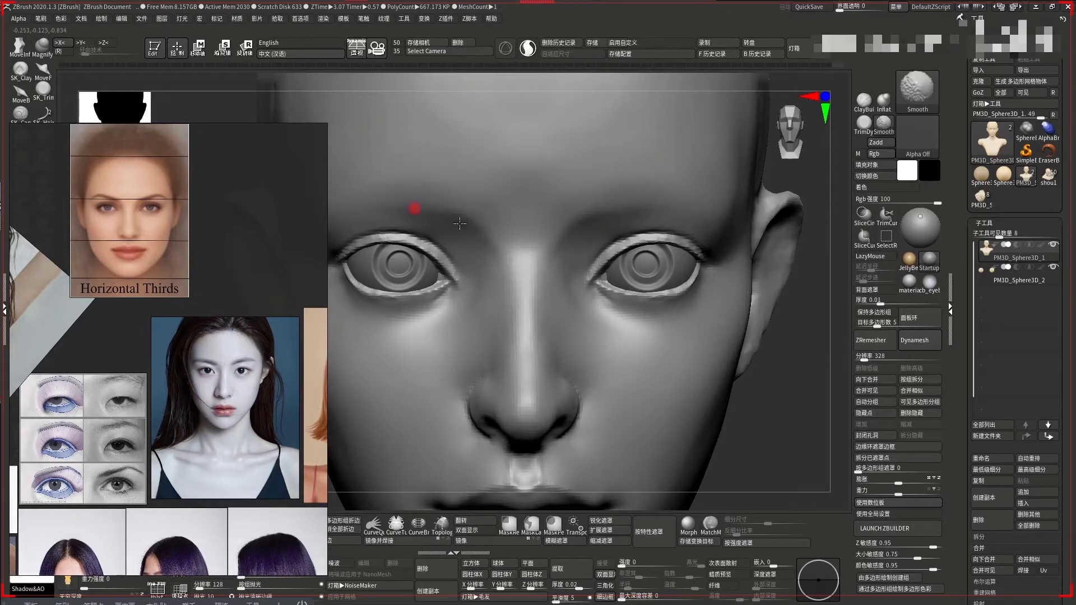
right_click_drag(460, 223, 485, 192)
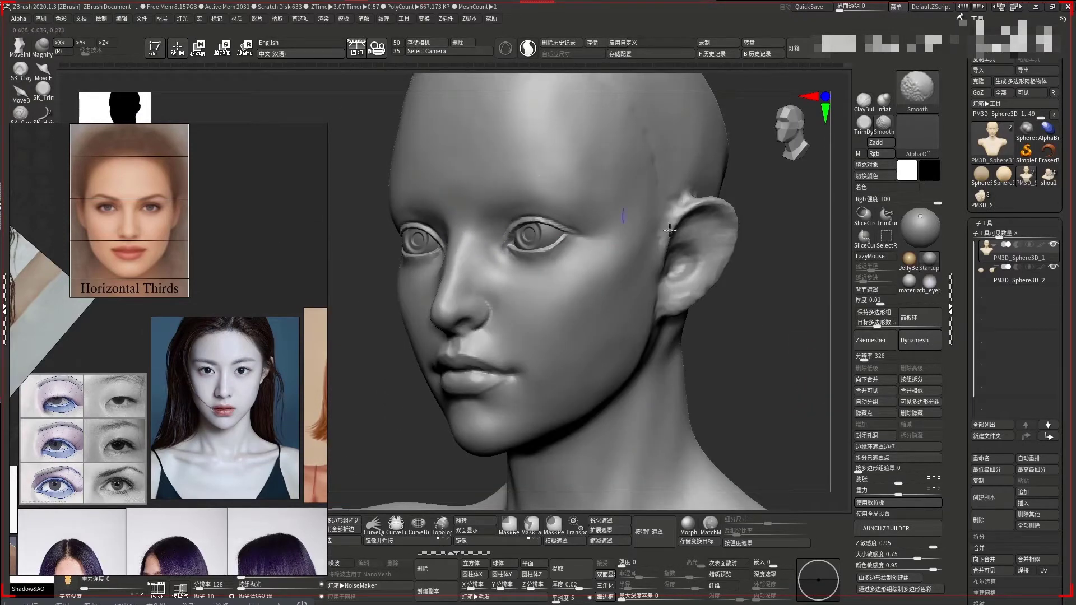
mouse_move(669, 230)
right_mouse_down("shift")
mouse_move(744, 267)
mouse_move(671, 197)
mouse_move(682, 180)
right_mouse_up("shift")
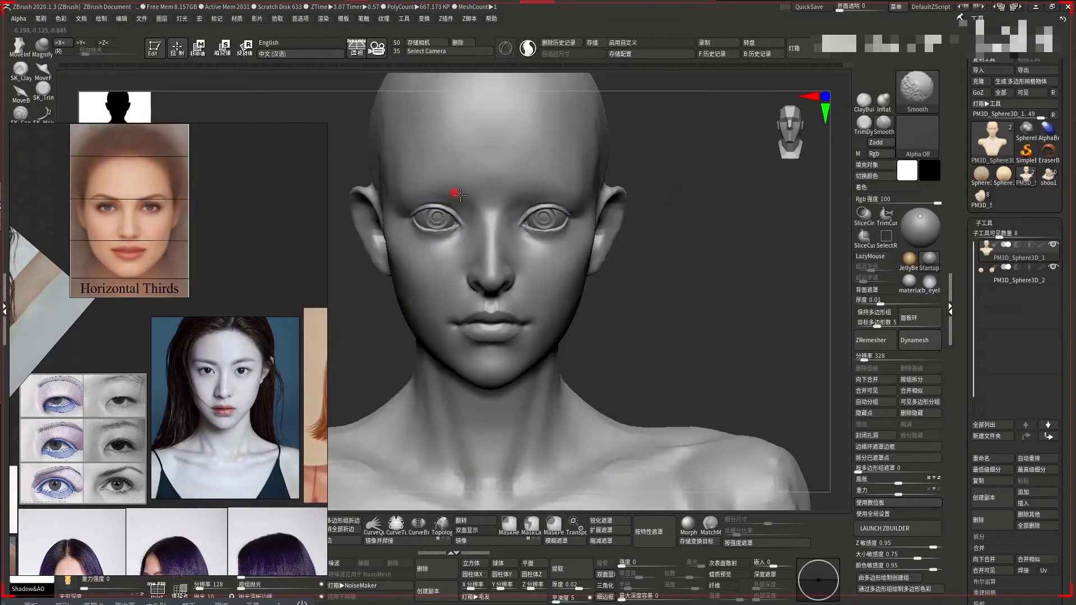
right_click_drag(715, 284, 546, 237, "alt")
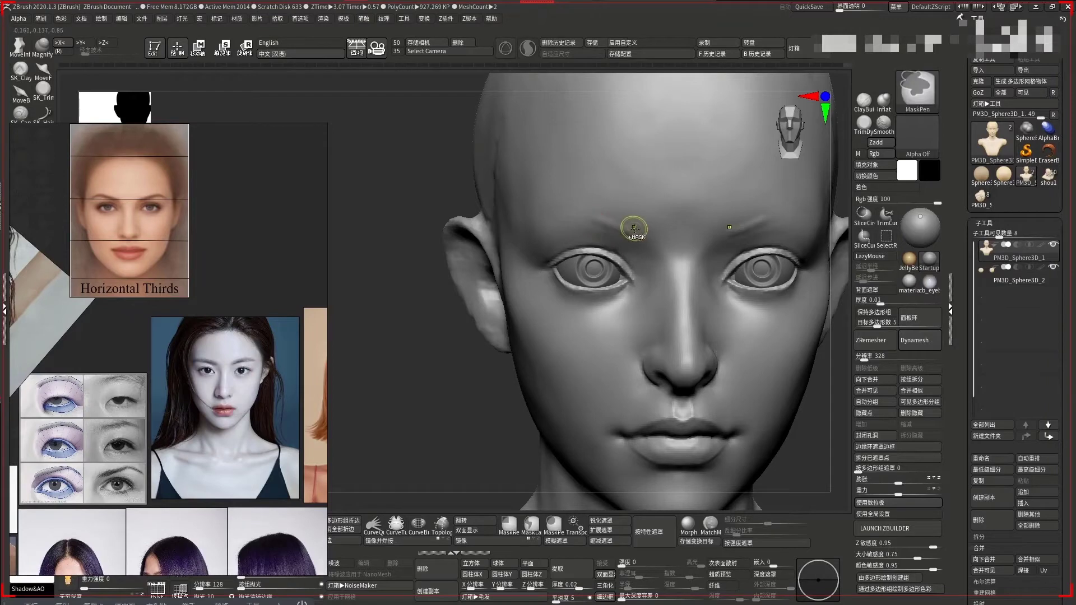
Stroke a raised brow ridge above both eyes and check it from three-quarter views
left_click_drag(588, 219, 631, 235)
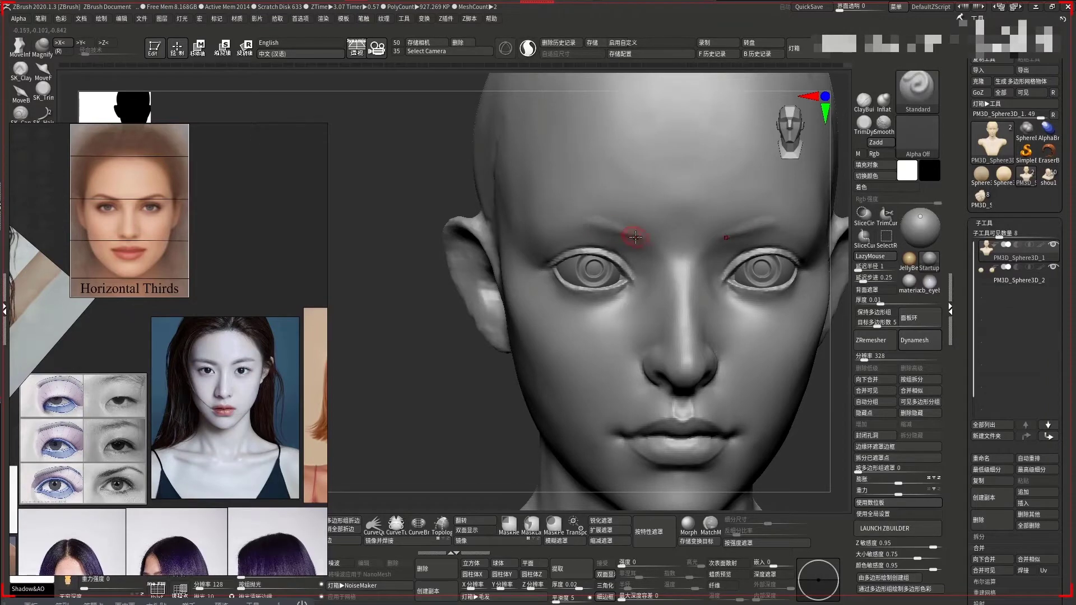
right_click_drag(559, 215, 590, 219)
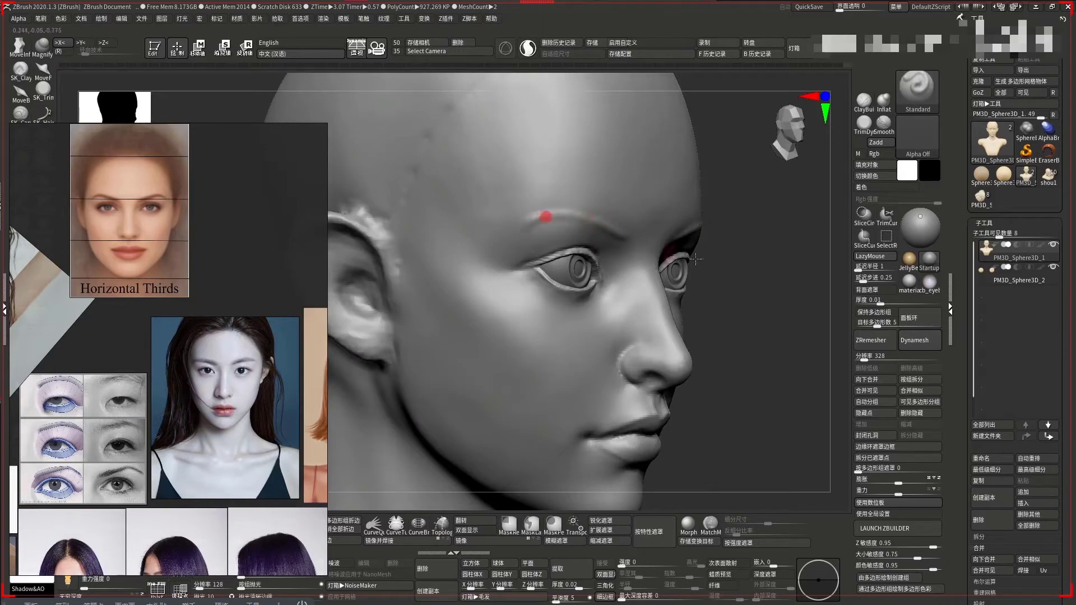
mouse_move(695, 259)
right_mouse_down("shift")
mouse_move(452, 305)
mouse_move(416, 218)
mouse_move(561, 218)
right_mouse_up("shift")
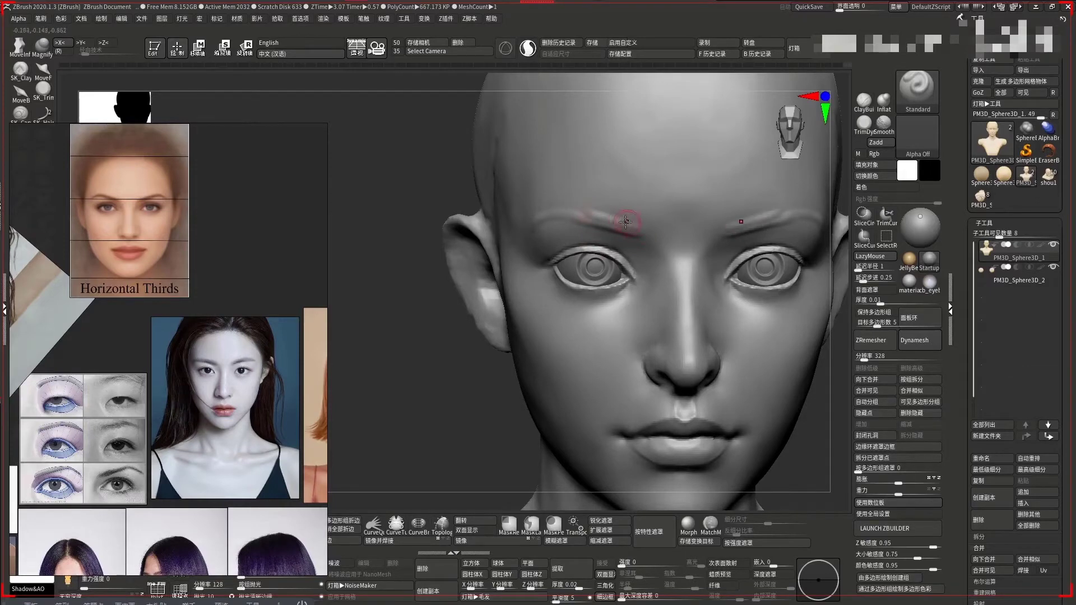
right_click_drag(405, 313, 382, 316)
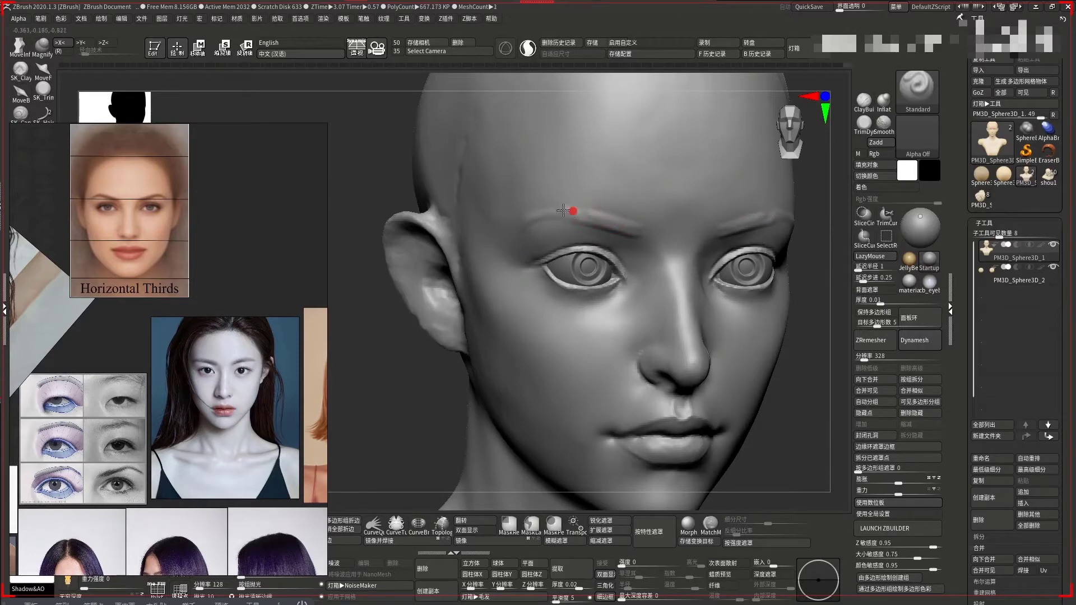
right_click_drag(372, 356, 526, 227)
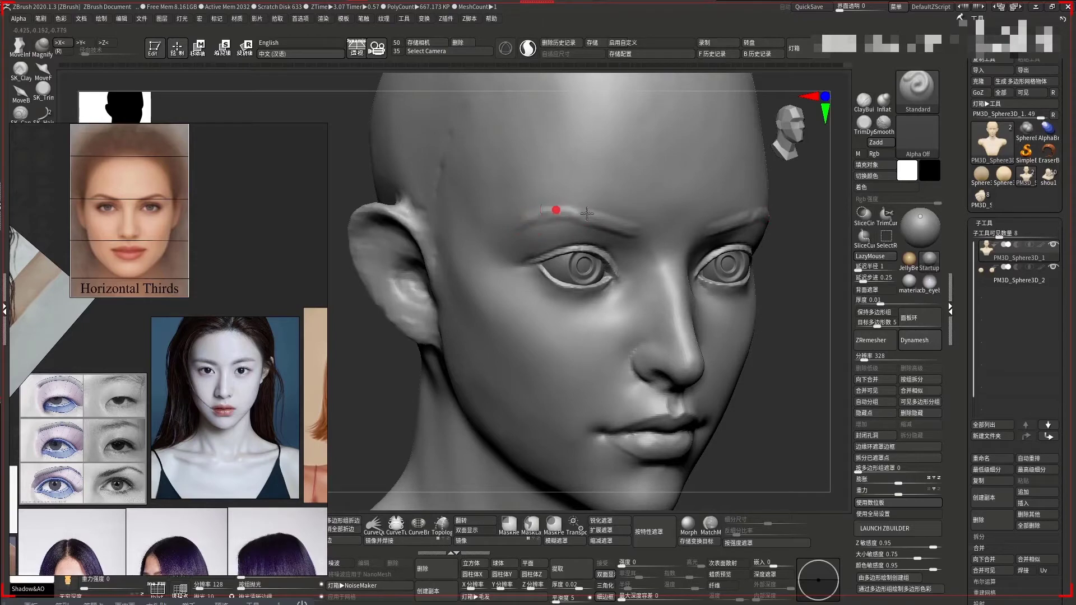
Shift-smooth the brow ridge toward its inner end so it blends into the forehead
key("shift")
right_click_drag(681, 255, 600, 218, "shift")
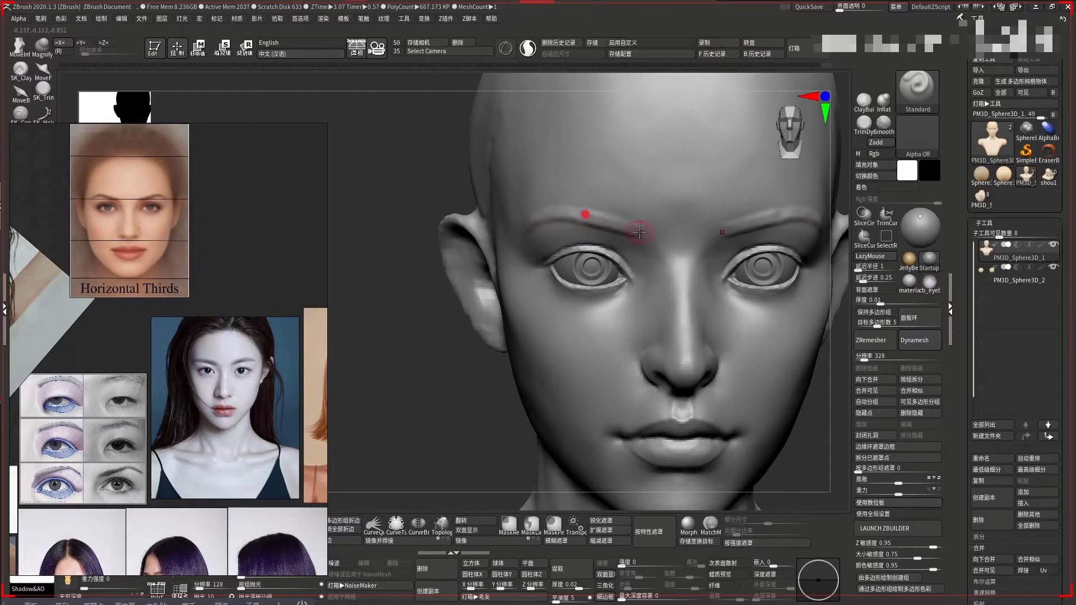
key("f")
mouse_move(661, 236)
right_mouse_down()
mouse_move(617, 229)
mouse_move(711, 276)
mouse_move(511, 252)
right_mouse_up()
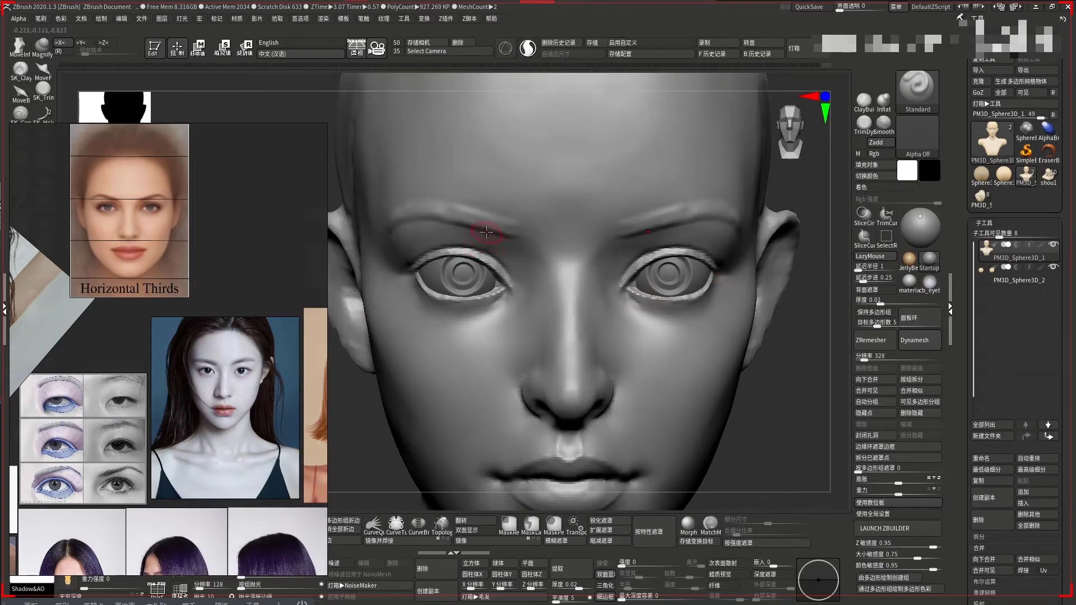
left_click_drag(501, 235, 513, 240)
left_click_drag(493, 212, 417, 207)
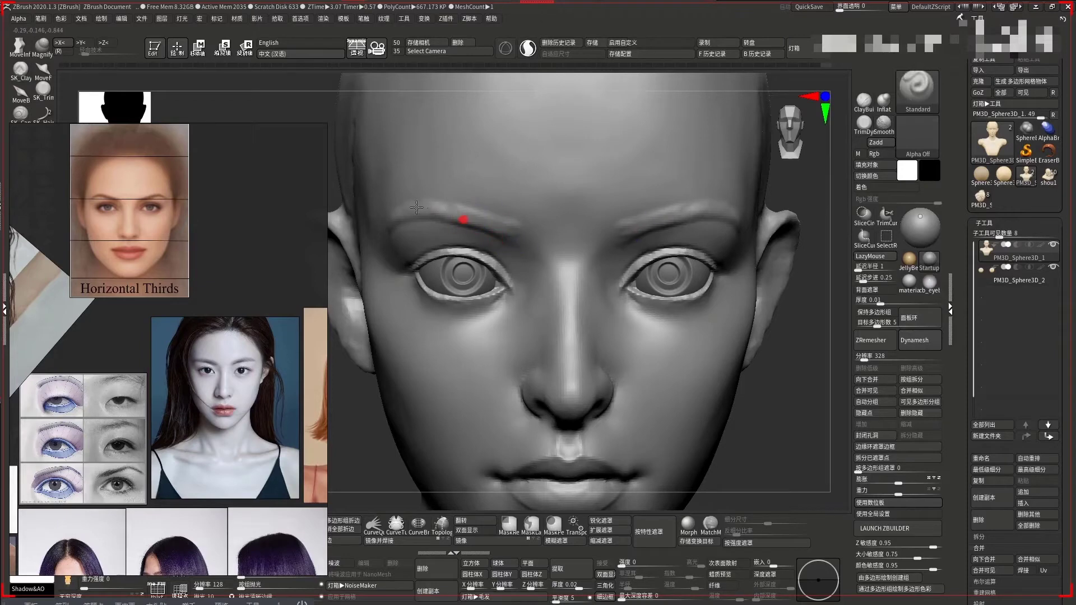
left_click_drag(773, 391, 397, 295)
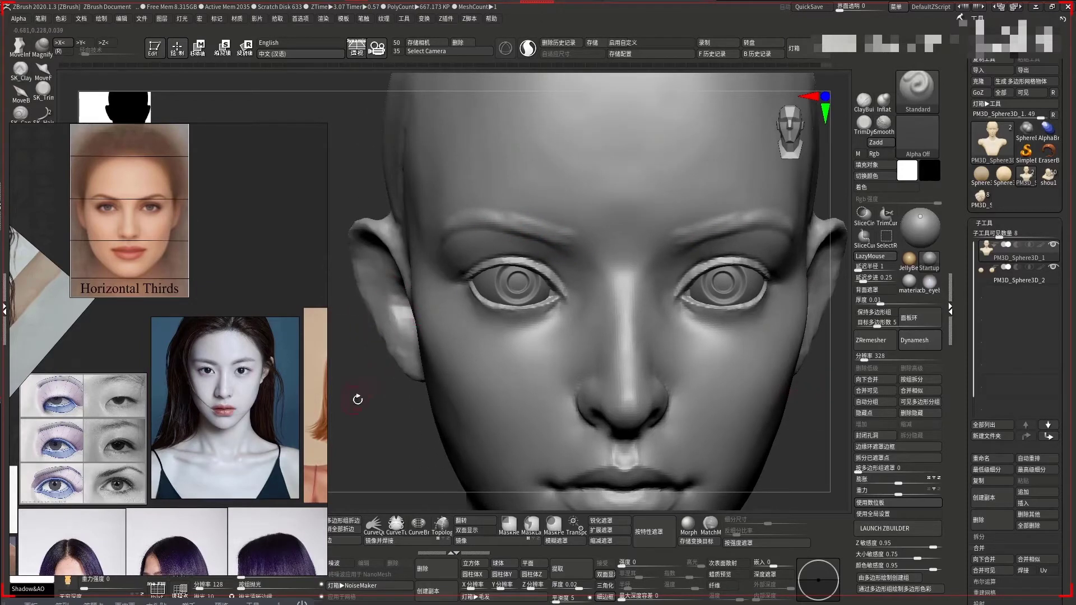
Check the brow in profile, then pull the brows and outer eye corners symmetrically with the Move brush
left_click_drag(358, 400, 507, 263)
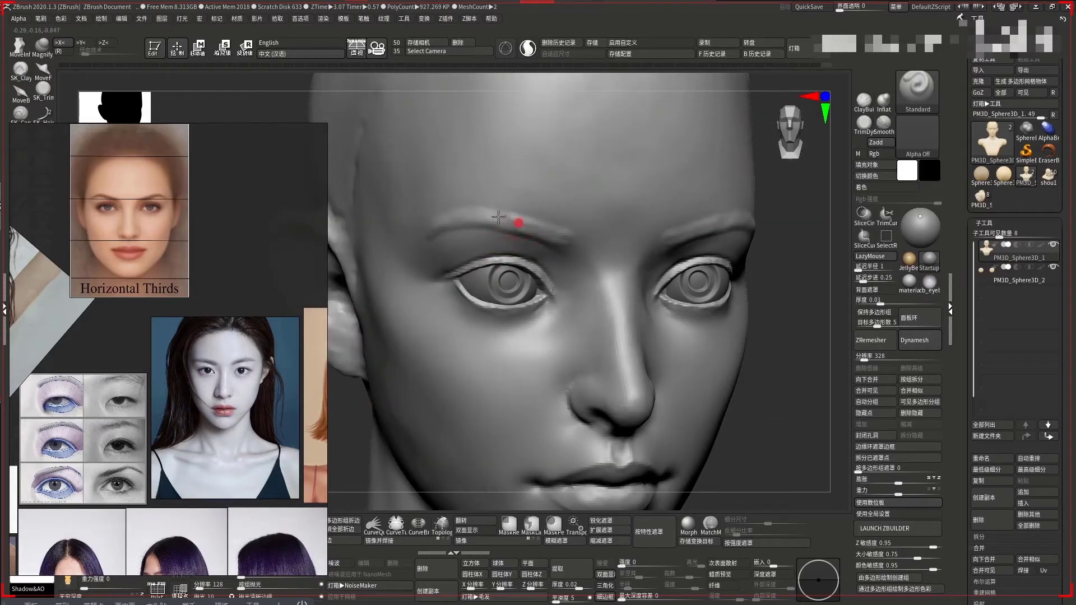
left_click_drag(774, 368, 443, 213)
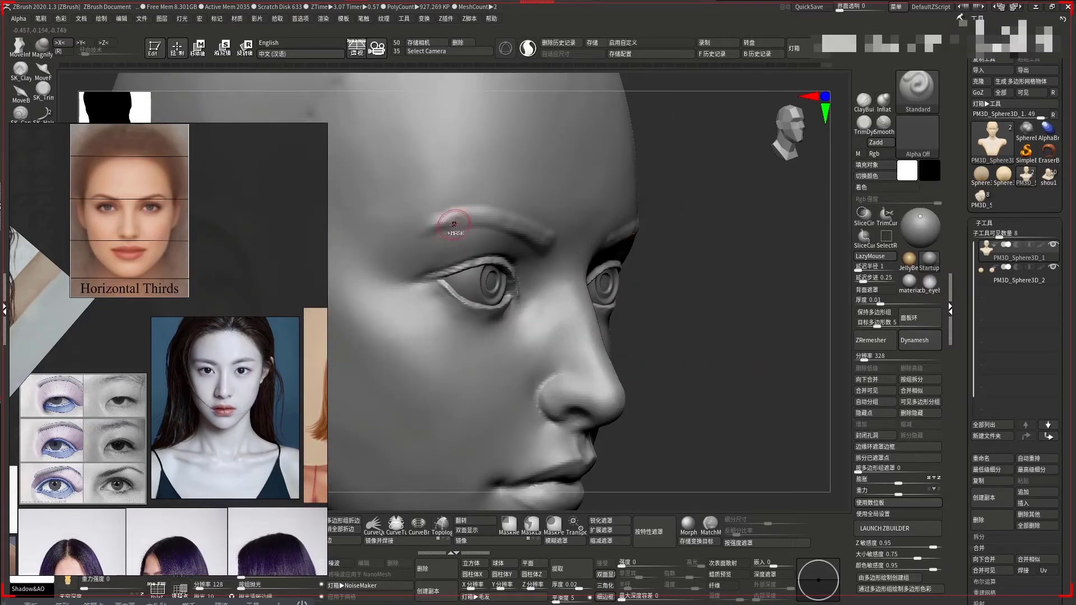
mouse_move(426, 227)
left_mouse_down()
mouse_move(609, 242)
mouse_move(757, 314)
mouse_move(690, 185)
mouse_move(728, 207)
mouse_move(504, 192)
left_mouse_up()
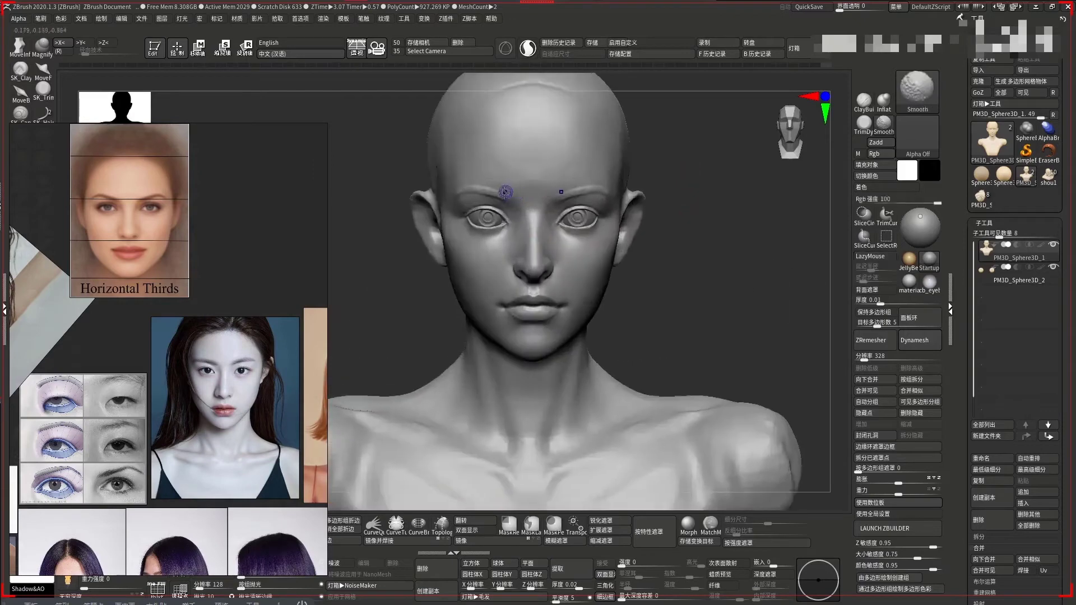
mouse_move(728, 247)
left_mouse_down("shift")
mouse_move(720, 239)
mouse_move(749, 252)
mouse_move(746, 273)
mouse_move(761, 269)
mouse_move(737, 295)
left_mouse_up("shift")
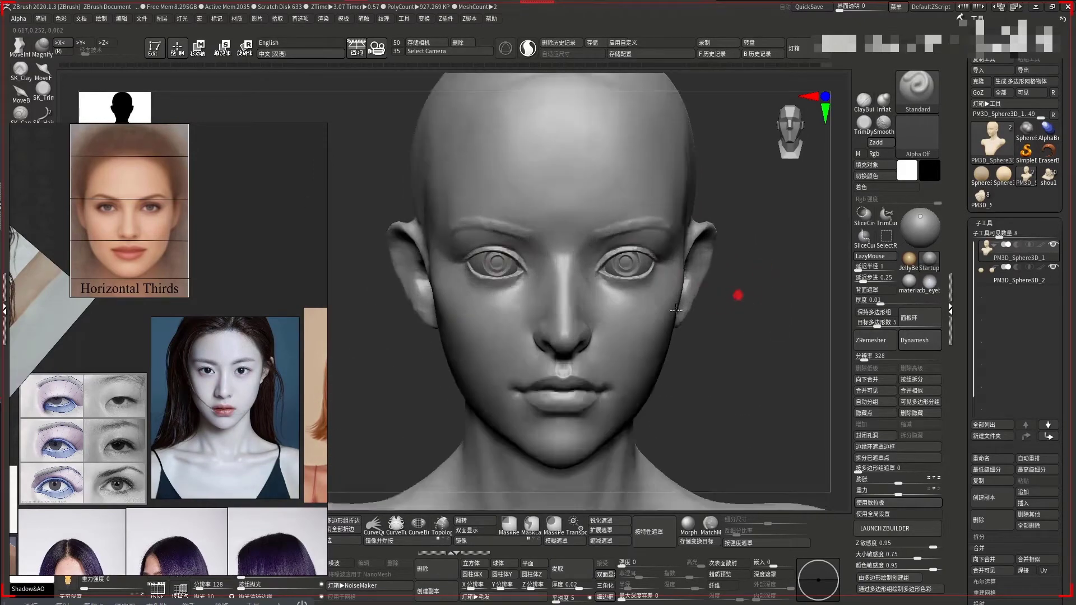
key("b")
key("m")
key("v")
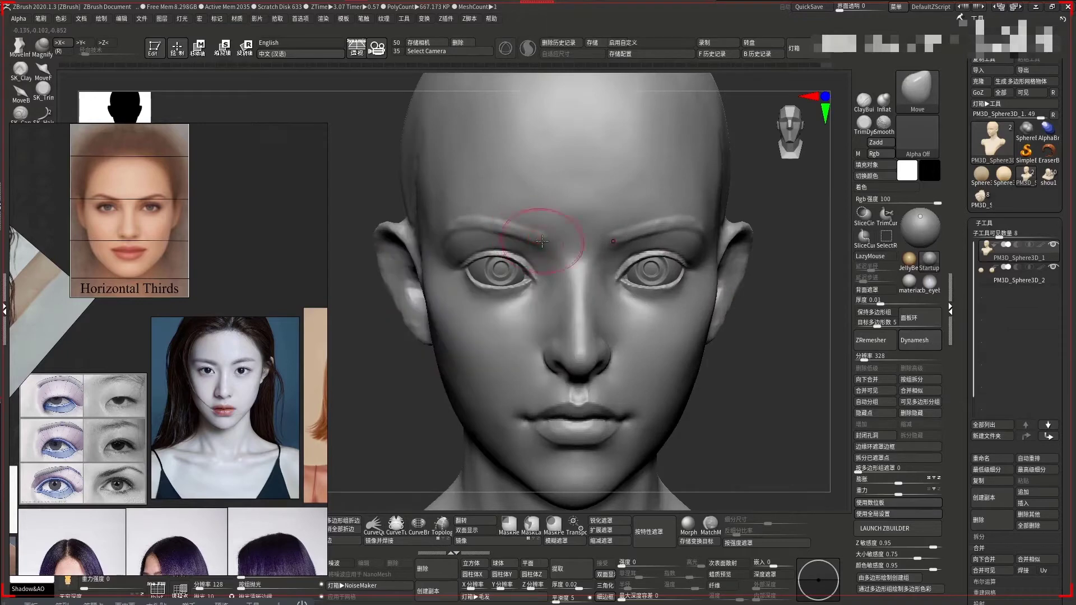
mouse_move(542, 241)
left_mouse_down()
mouse_move(522, 274)
mouse_move(512, 258)
left_mouse_up()
mouse_move(831, 347)
left_mouse_down("alt")
mouse_move(810, 377)
mouse_move(737, 380)
mouse_move(734, 370)
left_mouse_up("alt")
Review the reshaped eye corners from side-profile and three-quarter views, then zoom in on the face
left_click_drag(339, 357, 445, 305)
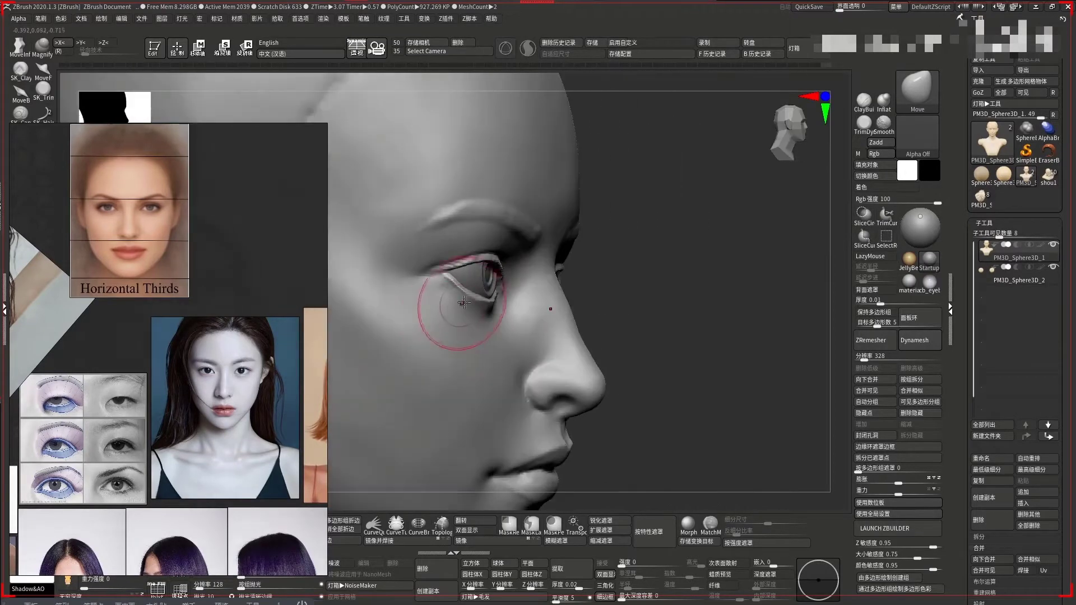
key("space")
left_click_drag(680, 312, 466, 288)
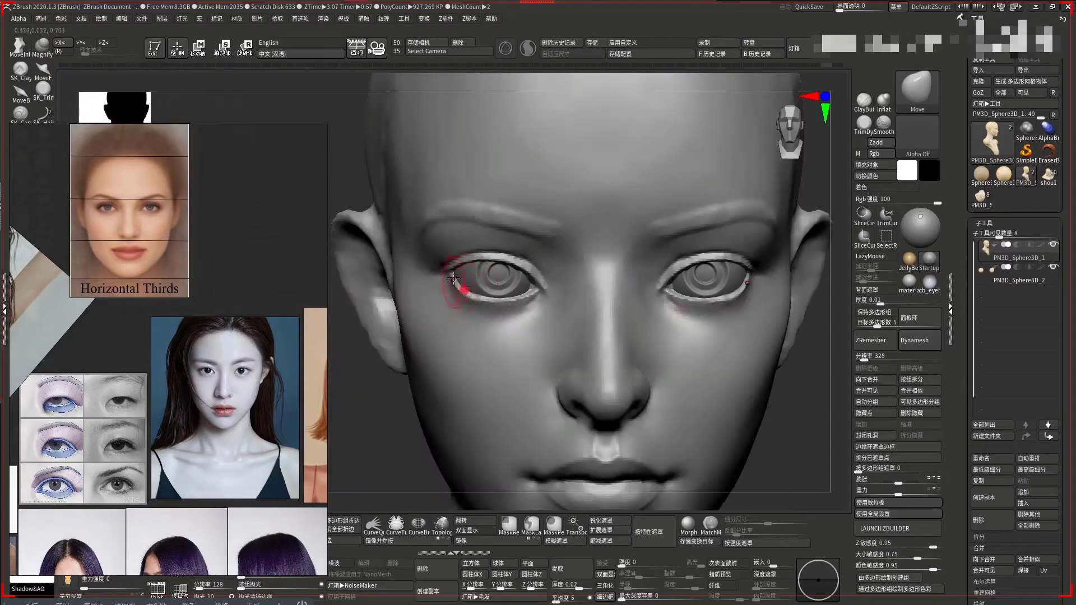
left_click_drag(334, 368, 703, 318, "shift")
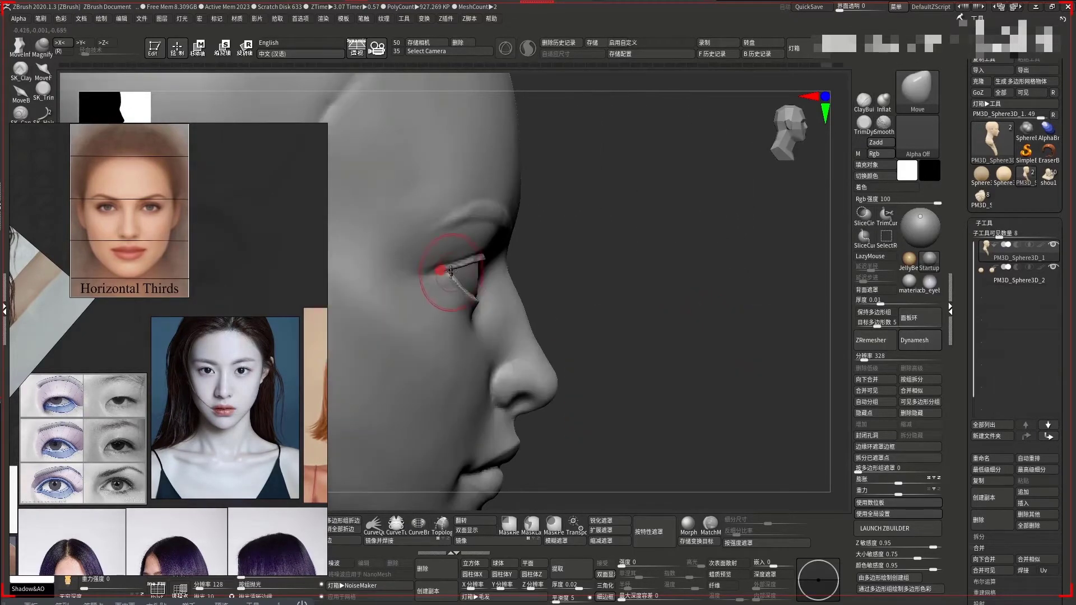
left_click_drag(449, 271, 474, 278)
left_click_drag(701, 314, 773, 320)
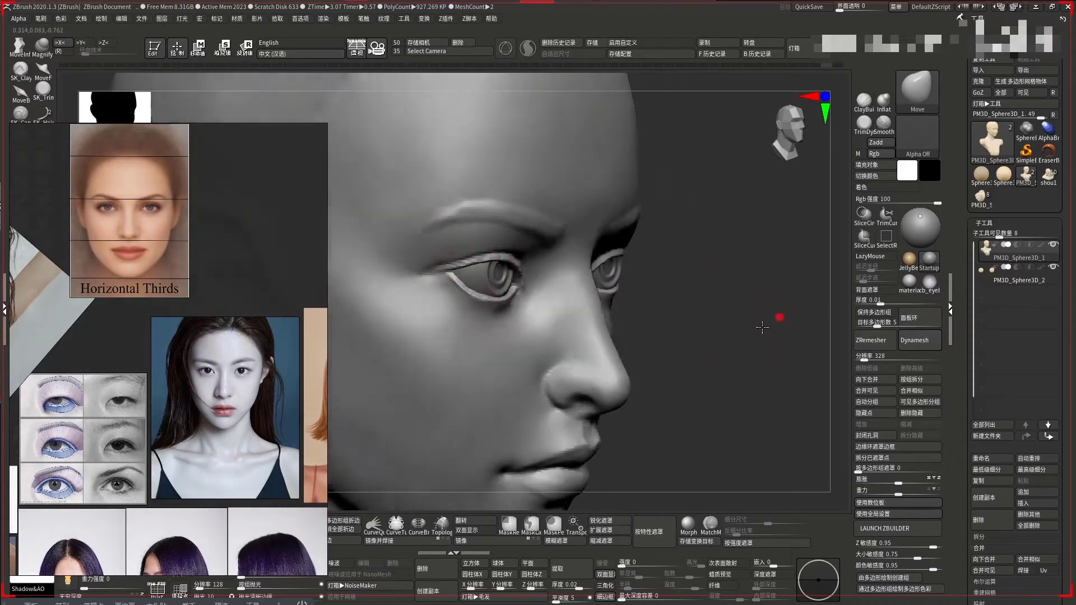
left_click_drag(706, 316, 796, 322)
key("space")
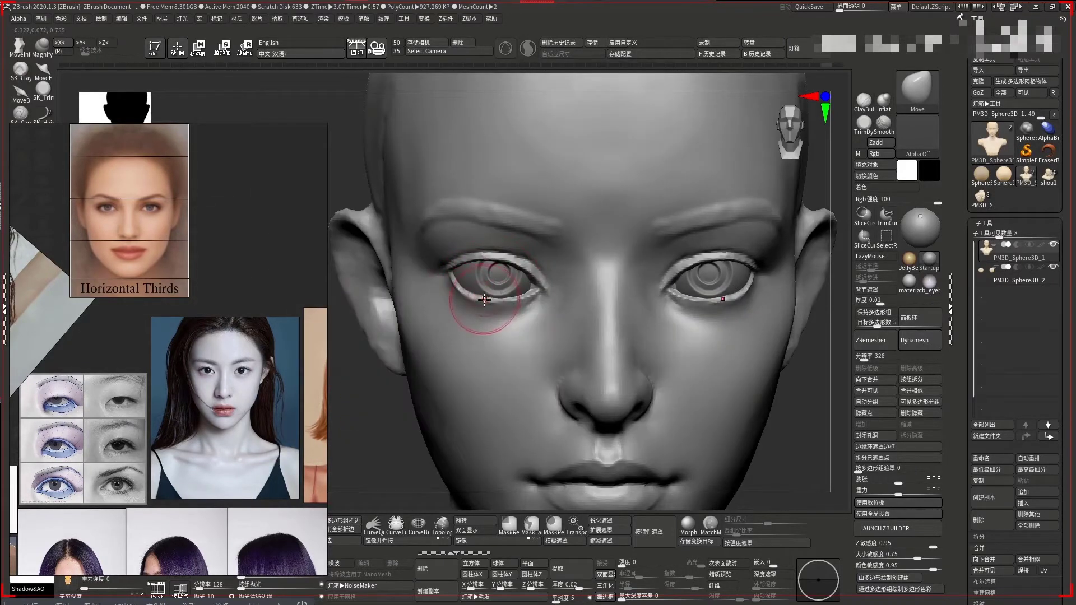
mouse_move(385, 396)
left_mouse_down("alt")
mouse_move(368, 399)
mouse_move(370, 364)
left_mouse_up("alt")
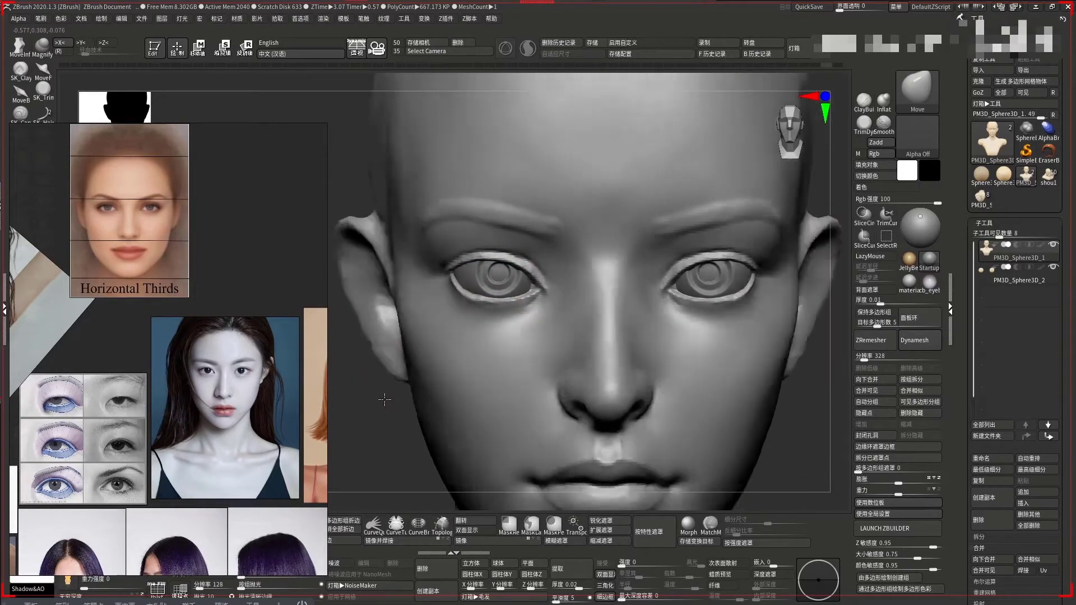
Select the eyeball subtool and rebuild its topology with ZRemesher
left_click(492, 275, "alt")
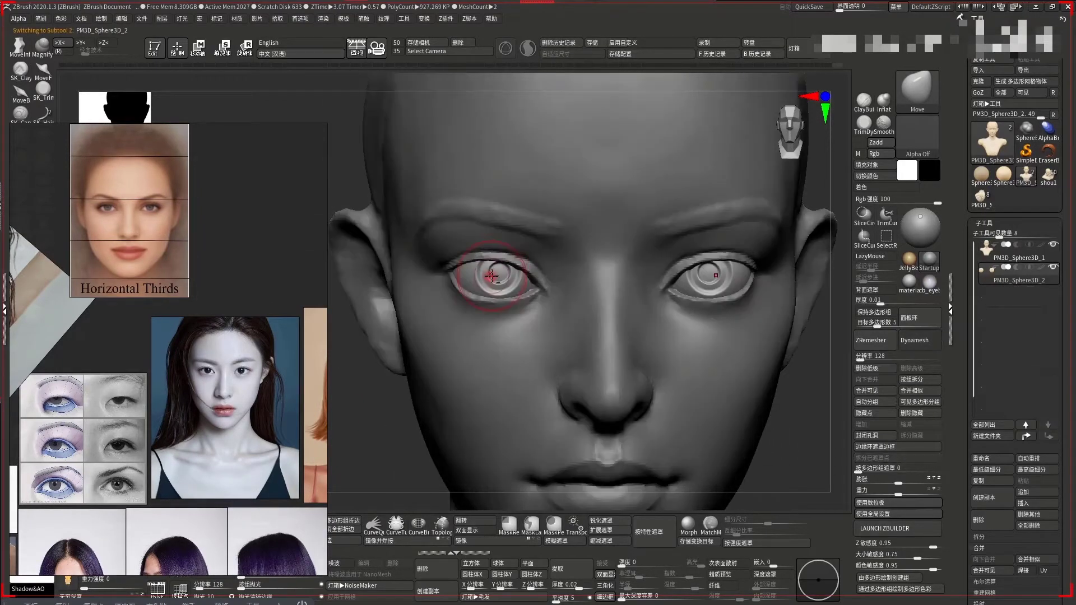
key("w")
left_click_drag(817, 369, 562, 243, "alt")
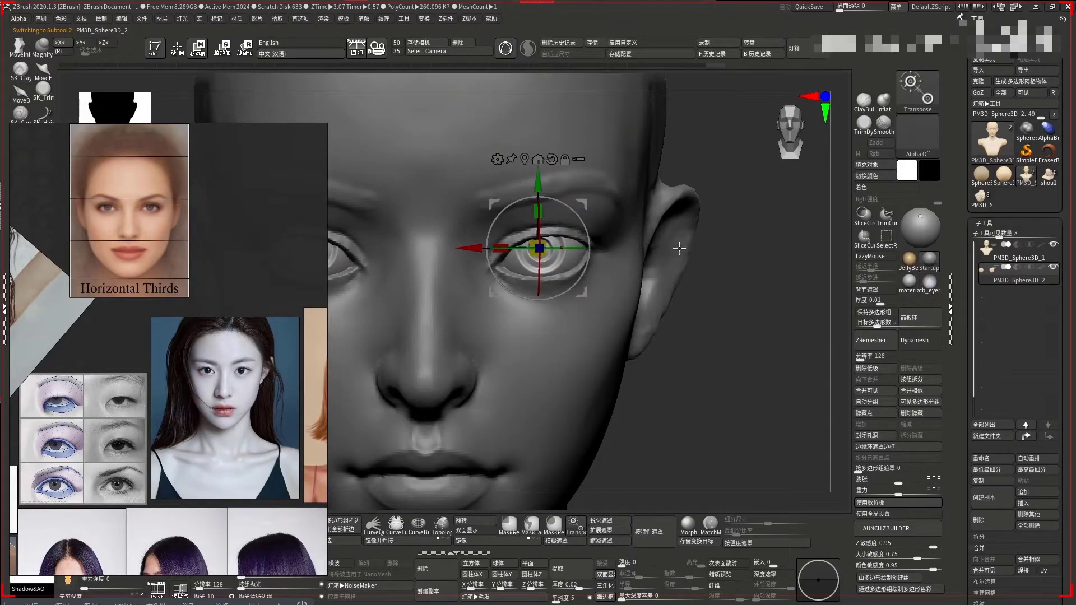
key("q")
right_click(757, 269)
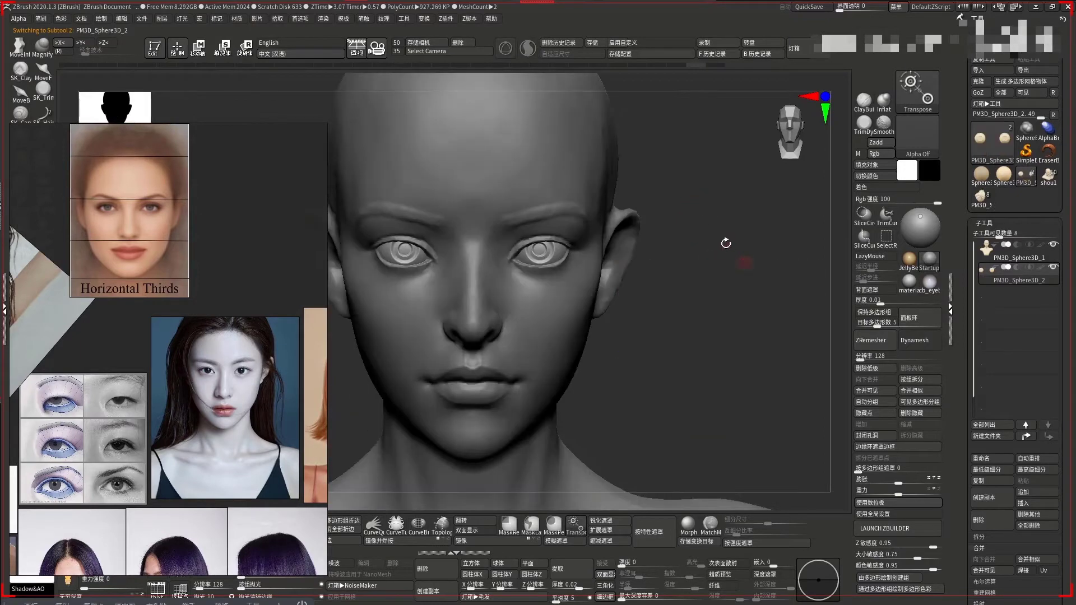
key("w")
key("f")
left_click(864, 340)
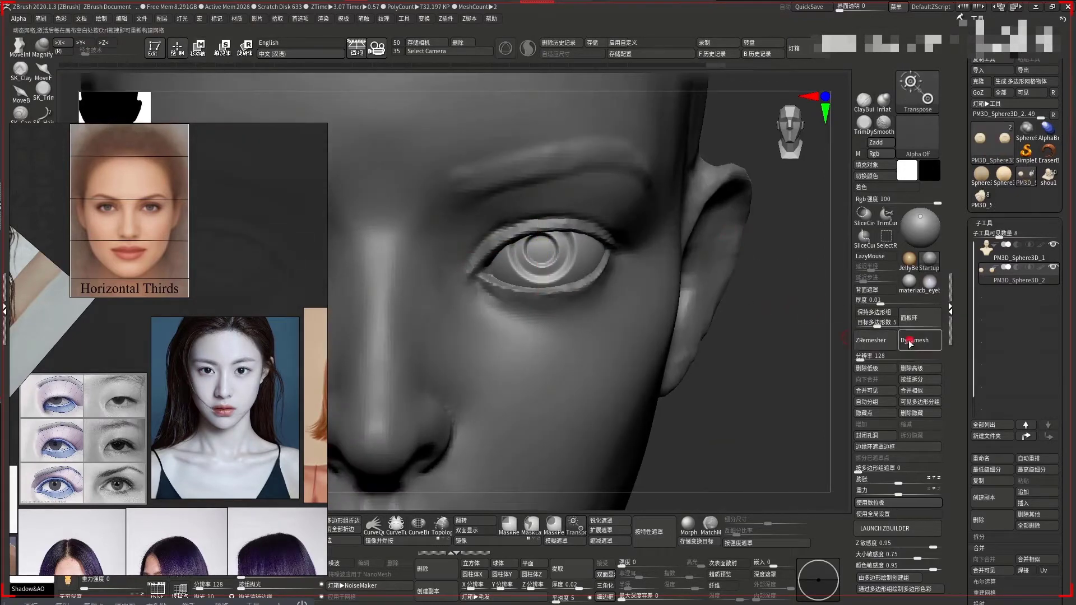
Lower the eyeball's subdivision level and sculpt concentric iris rings into both eyes
right_click(747, 355)
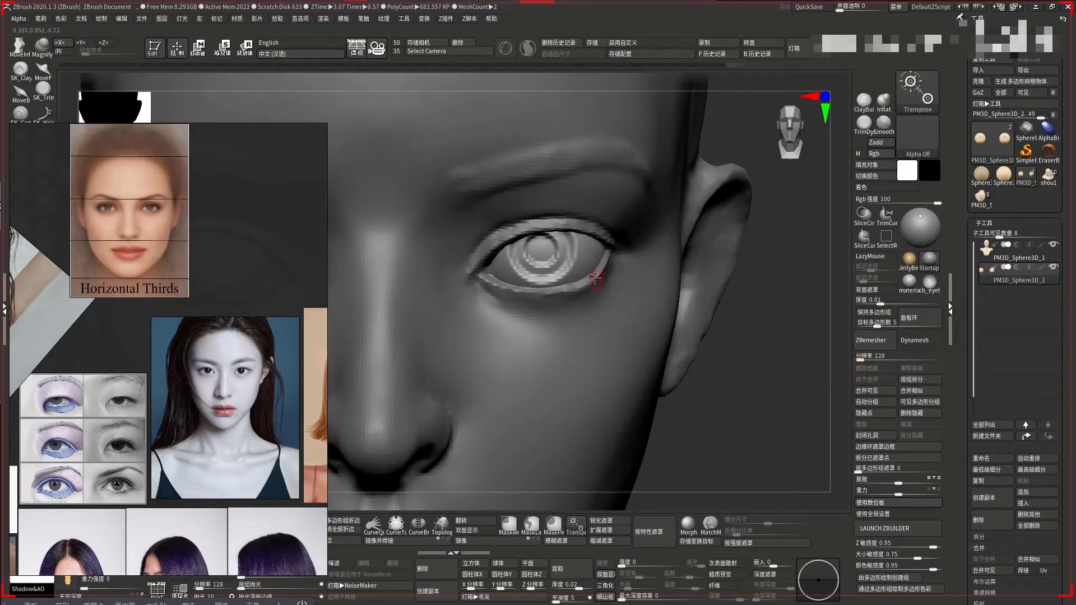
key("f")
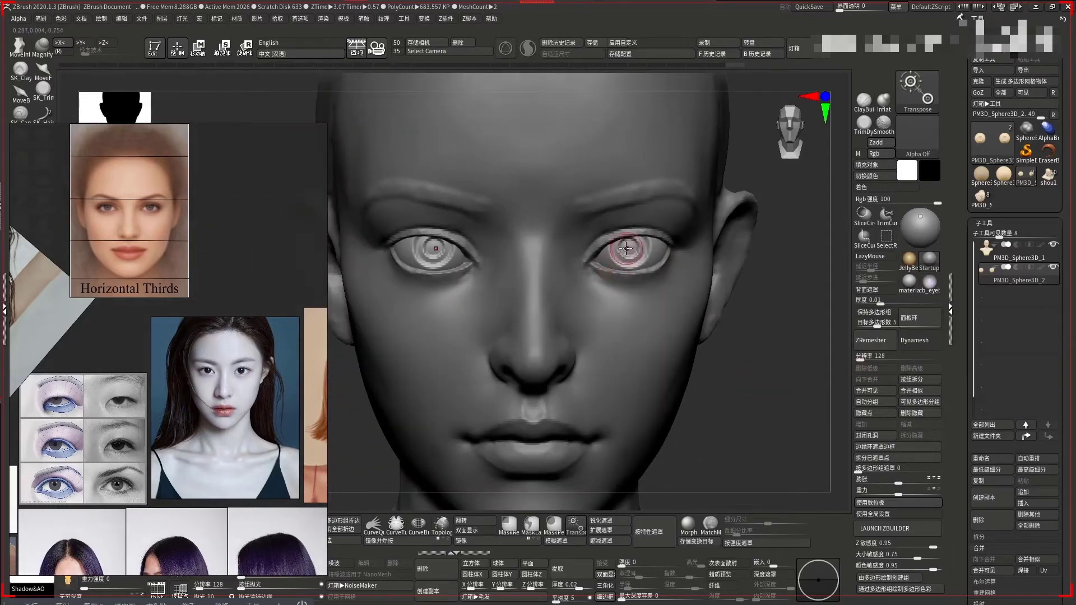
key("w")
key("q")
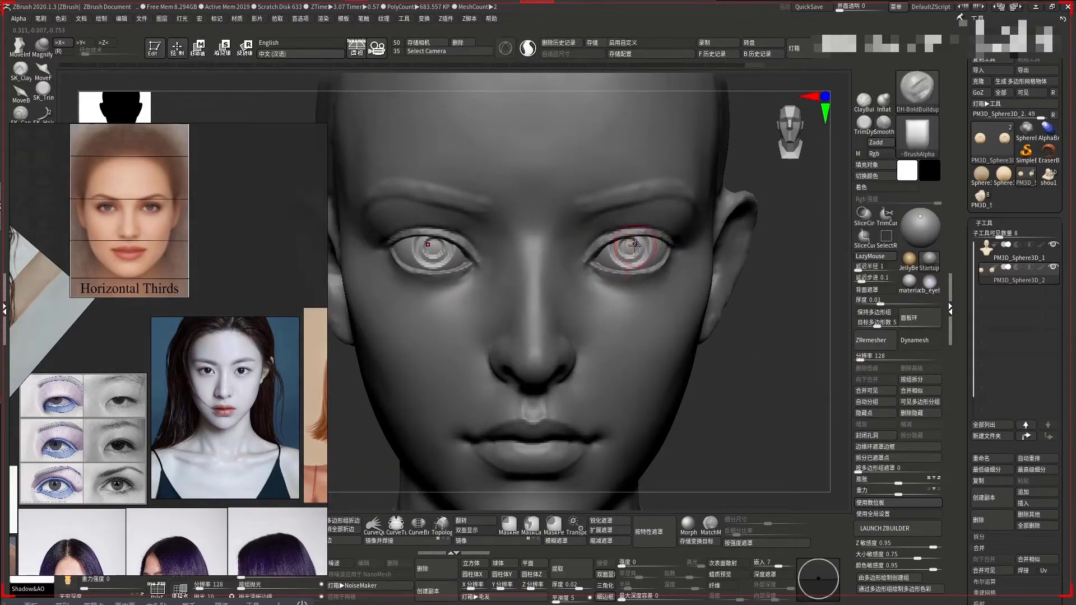
mouse_move(727, 285)
left_mouse_down()
mouse_move(749, 233)
mouse_move(785, 264)
mouse_move(766, 365)
mouse_move(722, 336)
left_mouse_up()
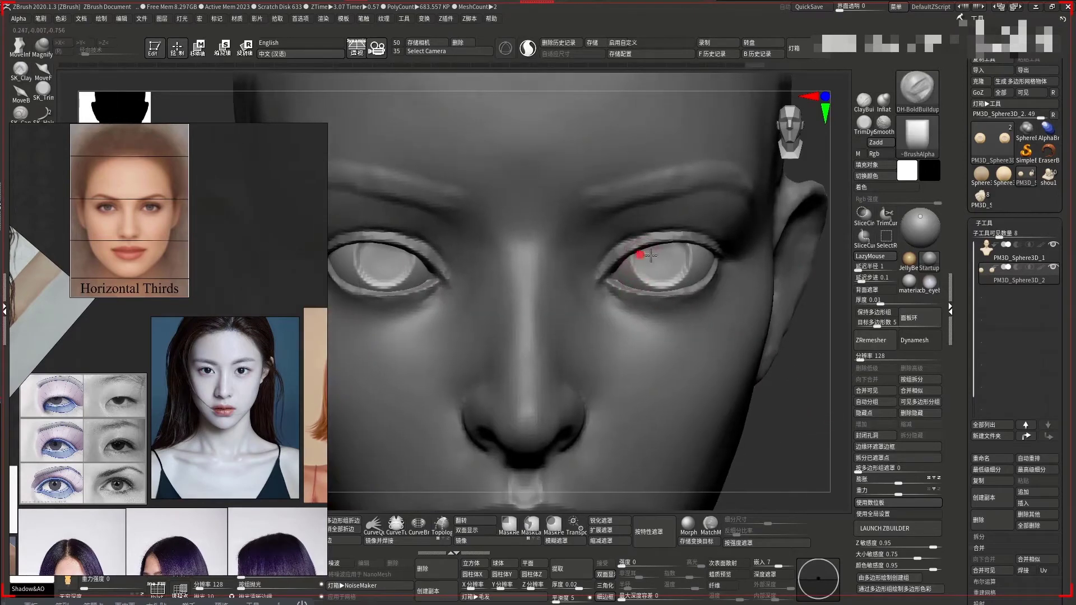
left_click(646, 255, "alt")
key("f")
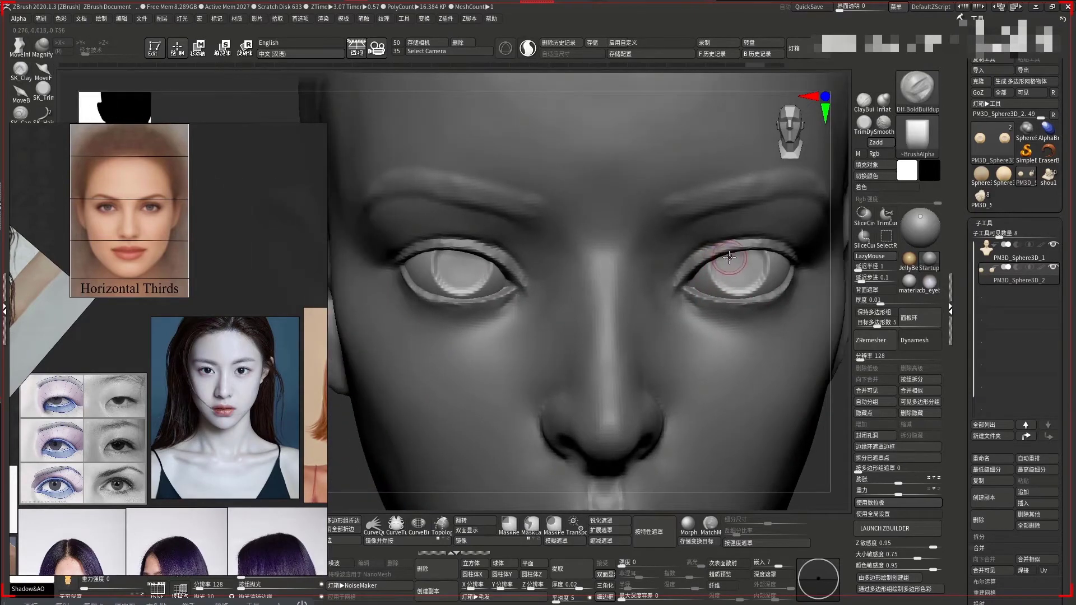
left_click_drag(742, 268, 743, 264)
Select PM3D_Sphere3D_1, frame the bust and turn the head to an exact front view
left_click(737, 269, "alt")
key("f")
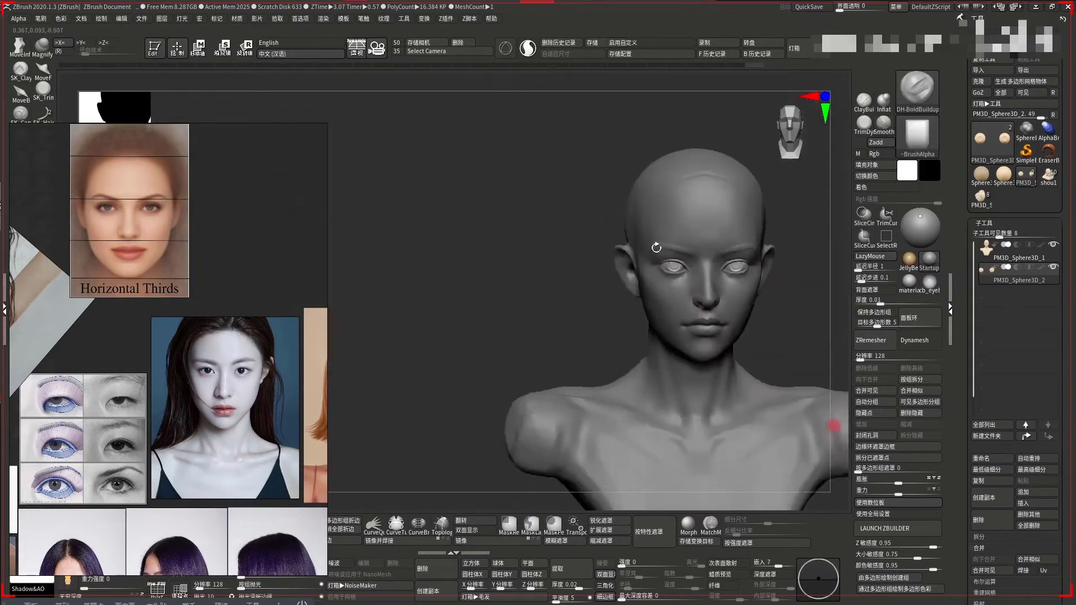
mouse_move(653, 243)
left_mouse_down()
mouse_move(697, 288)
mouse_move(675, 284)
mouse_move(733, 324)
left_mouse_up()
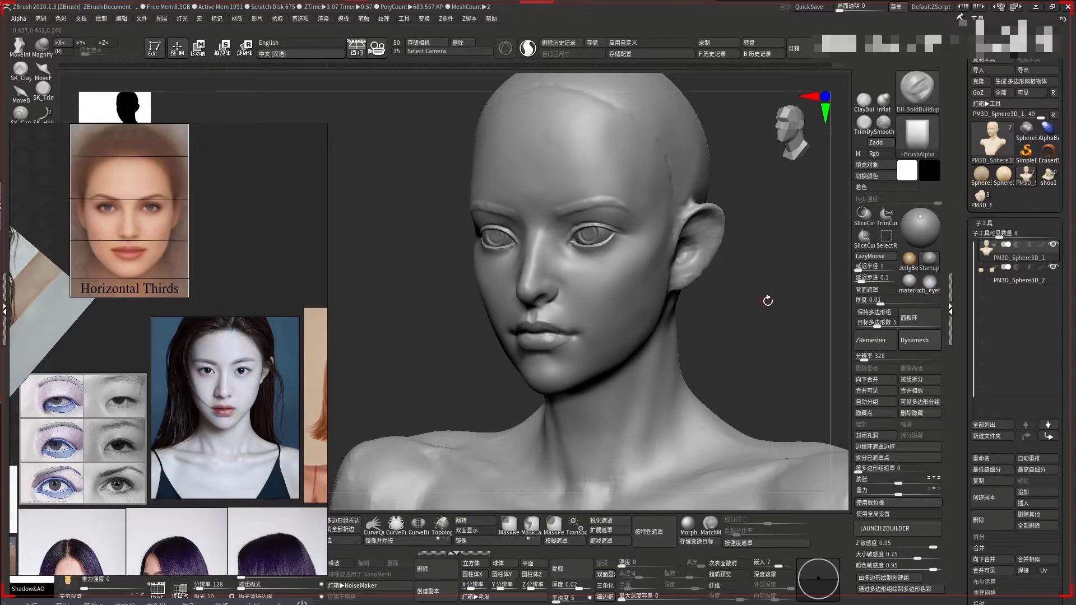
mouse_move(765, 301)
left_mouse_down("shift")
mouse_move(745, 284)
mouse_move(779, 305)
mouse_move(423, 324)
left_mouse_up("shift")
Reshape the cheek beside the ear with the Move brush and check it from the front
key("b")
key("m")
key("v")
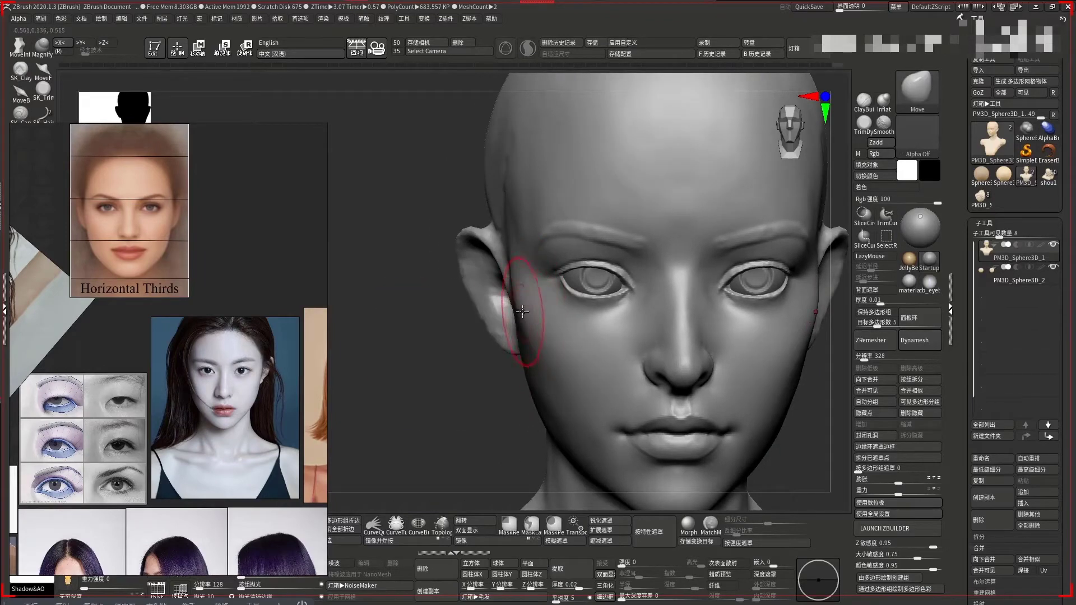
left_click_drag(536, 323, 526, 309)
key("f")
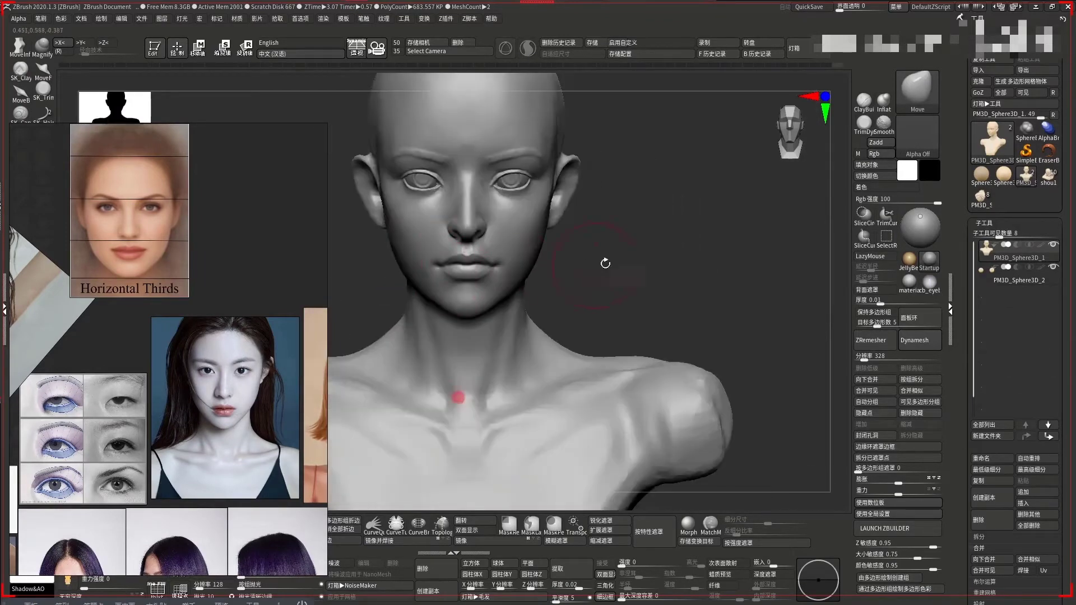
mouse_move(603, 259)
left_mouse_down("alt")
mouse_move(648, 269)
mouse_move(679, 259)
left_mouse_up("alt")
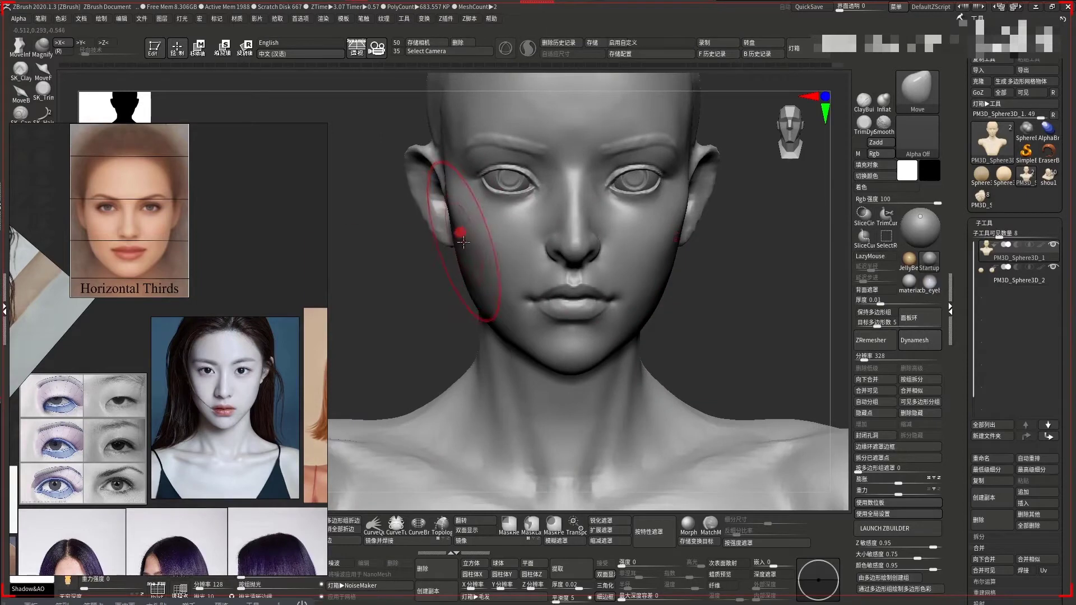
mouse_move(436, 278)
left_mouse_down()
mouse_move(457, 241)
mouse_move(738, 288)
left_mouse_up()
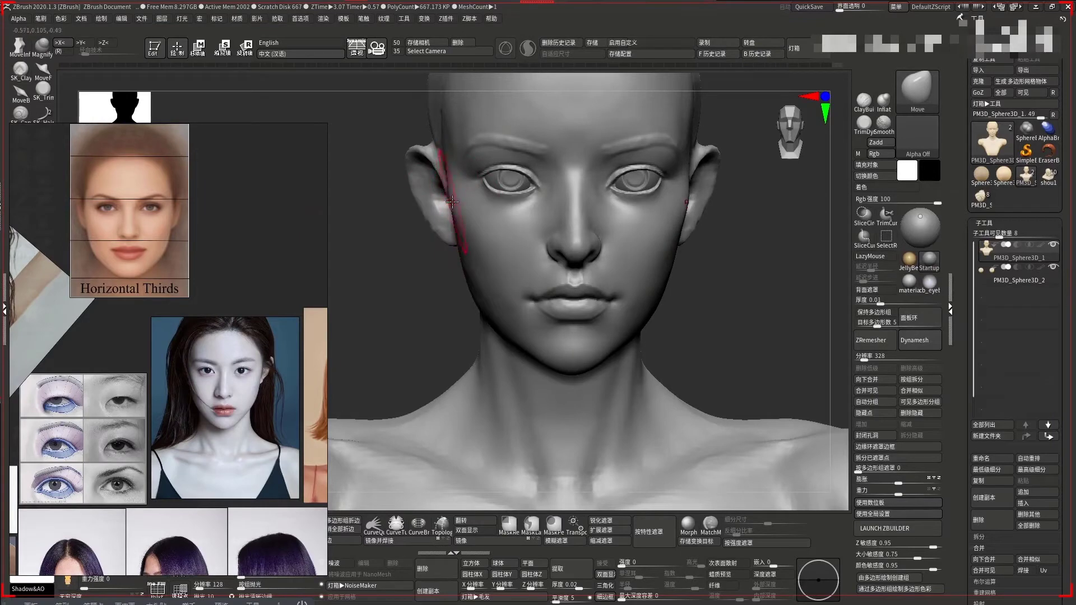
mouse_move(736, 346)
left_mouse_down("alt")
mouse_move(686, 238)
mouse_move(432, 274)
left_mouse_up("alt")
Smooth the cheeks and jawline, resizing the brush and checking both side profiles
right_click(679, 260)
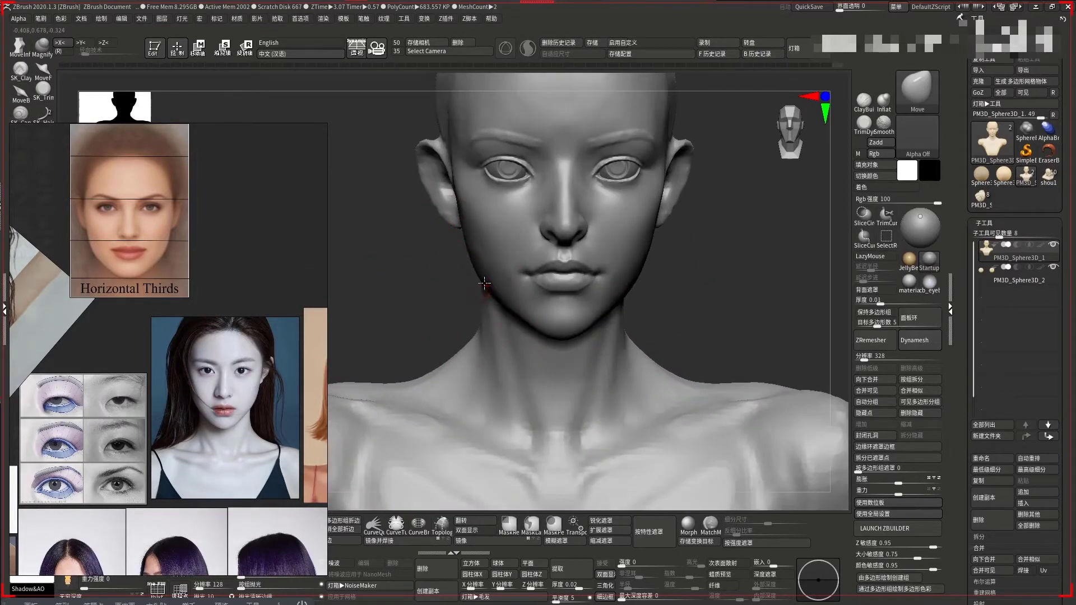
left_click_drag(740, 305, 521, 288)
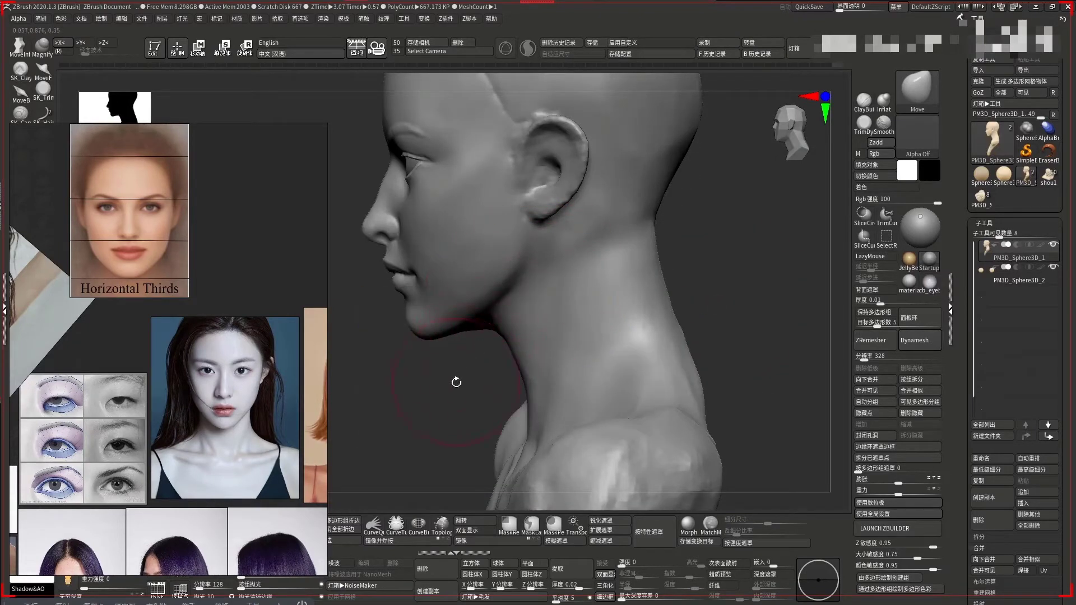
mouse_move(456, 382)
left_mouse_down()
mouse_move(716, 306)
mouse_move(675, 269)
mouse_move(706, 250)
left_mouse_up()
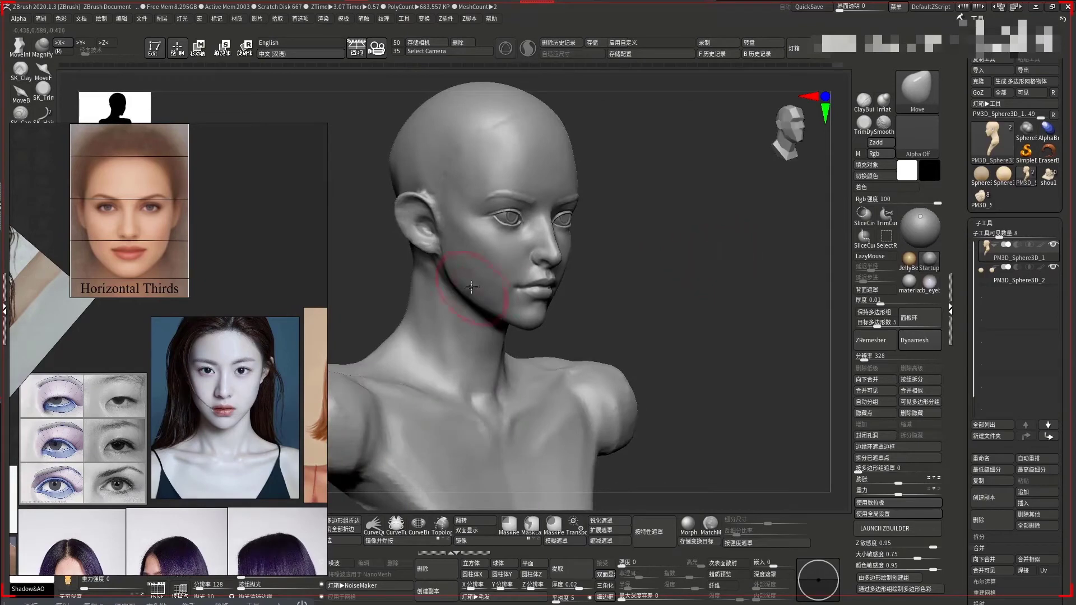
key("shift")
mouse_move(436, 278)
left_mouse_down()
mouse_move(450, 302)
mouse_move(446, 262)
left_mouse_up()
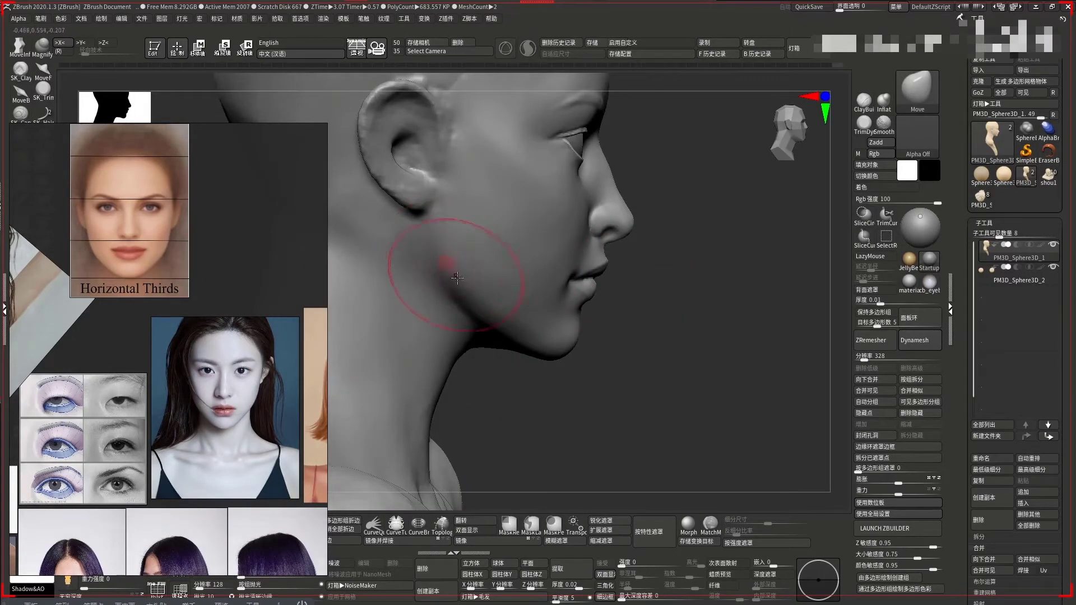
key("s")
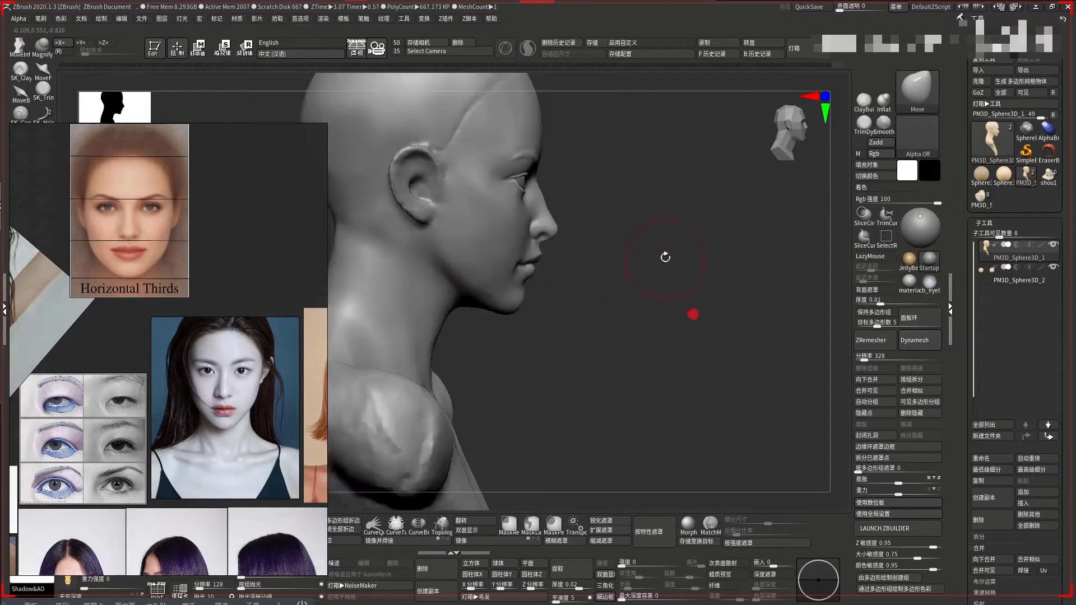
mouse_move(663, 255)
left_mouse_down()
mouse_move(709, 288)
mouse_move(740, 254)
mouse_move(684, 300)
mouse_move(715, 265)
mouse_move(680, 260)
mouse_move(770, 290)
mouse_move(744, 274)
left_mouse_up()
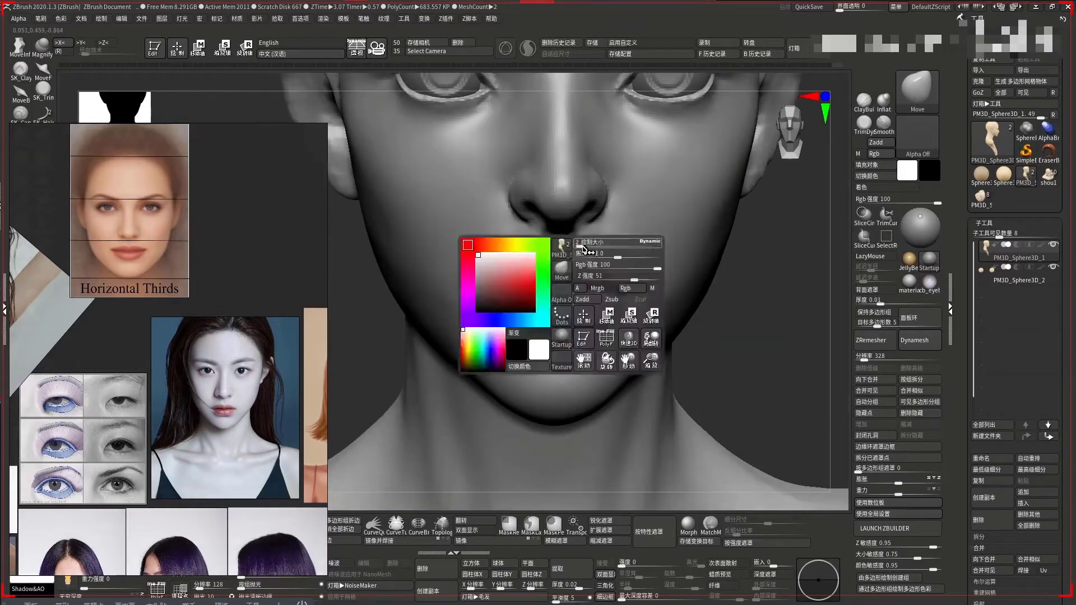
Smooth the lips and mouth corners, checking them from the side and front
left_click(582, 241, "shift")
mouse_move(597, 258)
right_mouse_down()
mouse_move(579, 252)
mouse_move(560, 278)
right_mouse_up()
left_click_drag(748, 285, 759, 298, "alt")
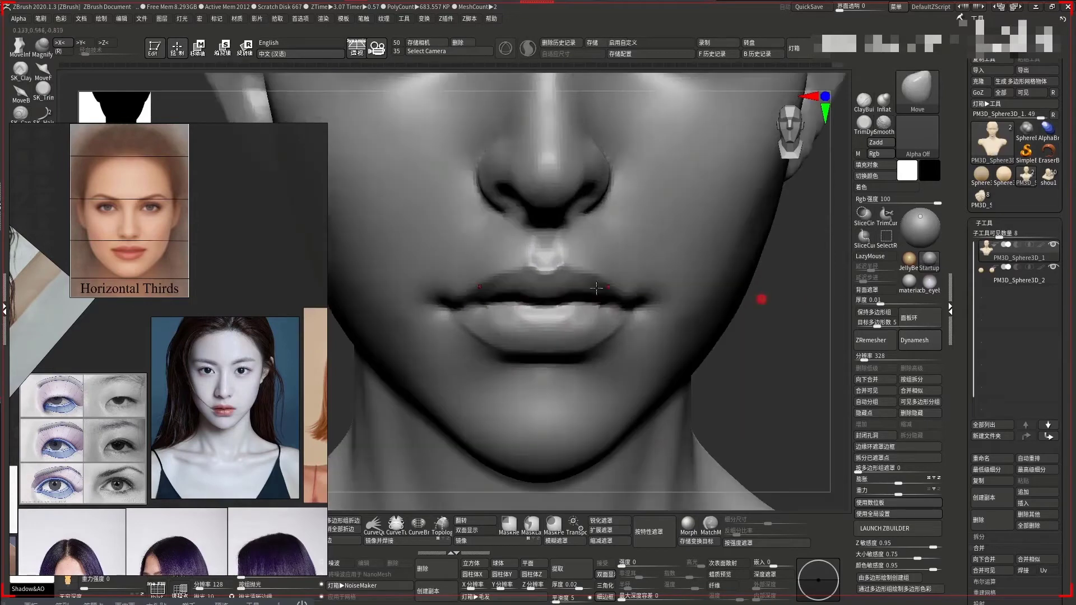
left_click_drag(617, 292, 766, 332)
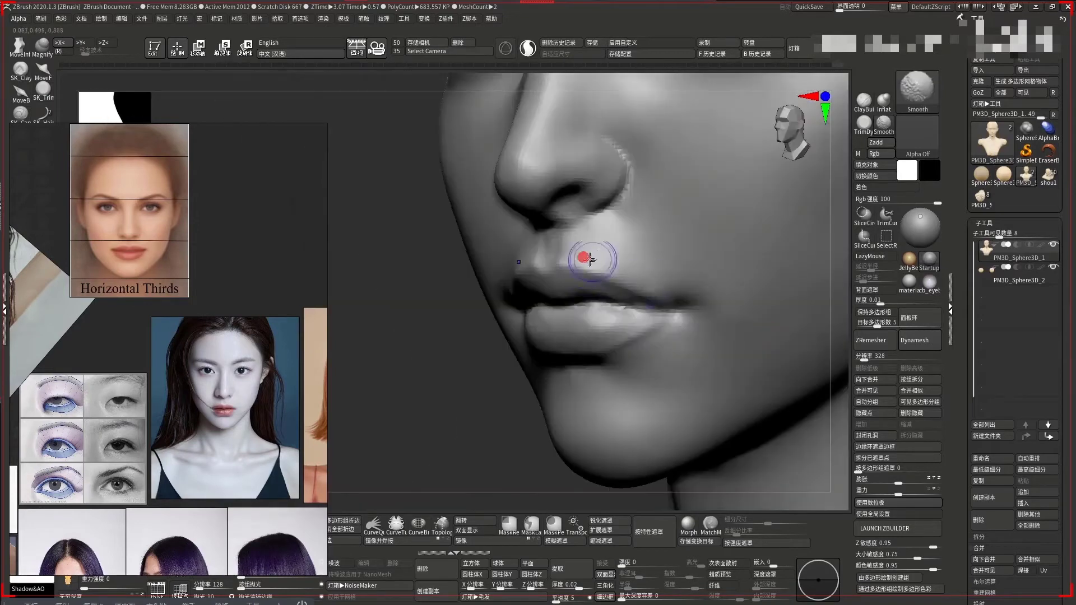
mouse_move(583, 257)
left_mouse_down("alt")
mouse_move(481, 406)
mouse_move(459, 348)
left_mouse_up("alt")
mouse_move(649, 272)
left_mouse_down("alt")
mouse_move(504, 296)
mouse_move(700, 314)
mouse_move(672, 269)
mouse_move(697, 240)
left_mouse_up("alt")
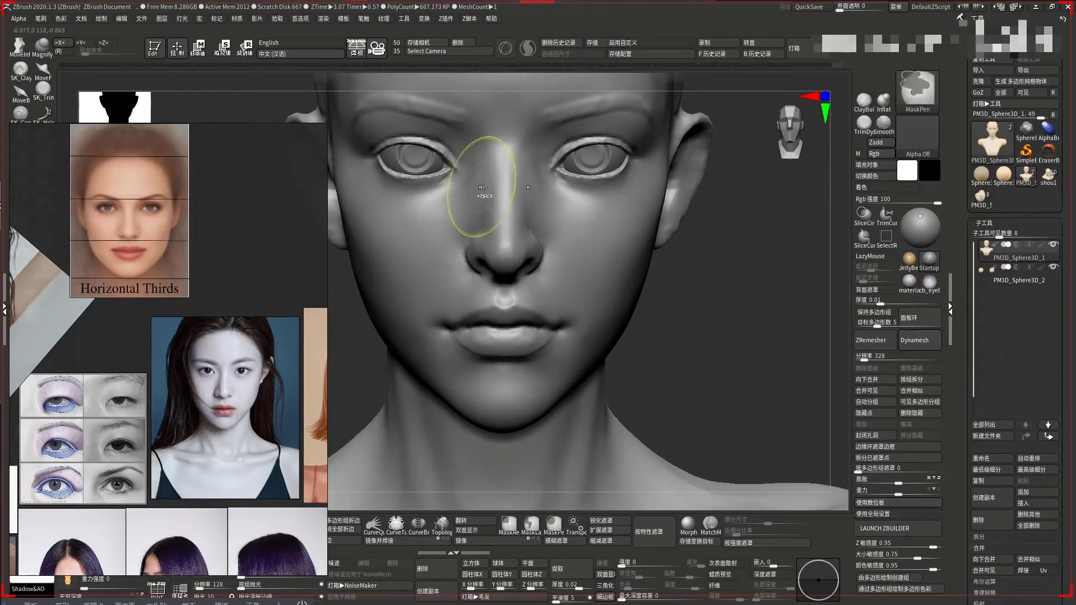
Build up the nose bridge between the eyes with the Standard brush and Shift-smooth it
key("space")
left_click(491, 204)
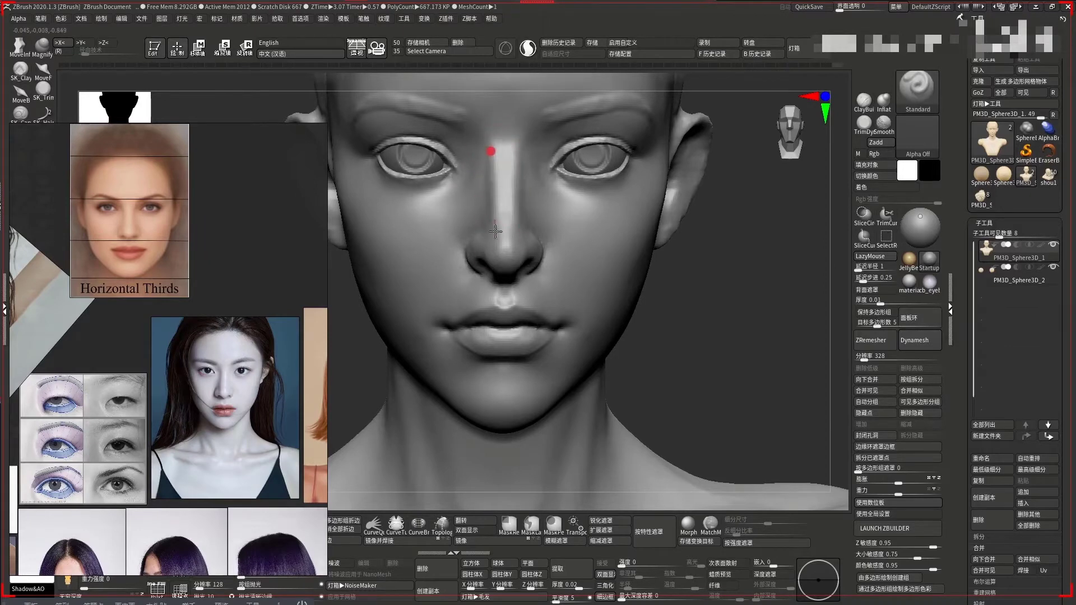
right_click_drag(496, 231, 493, 166)
key("space")
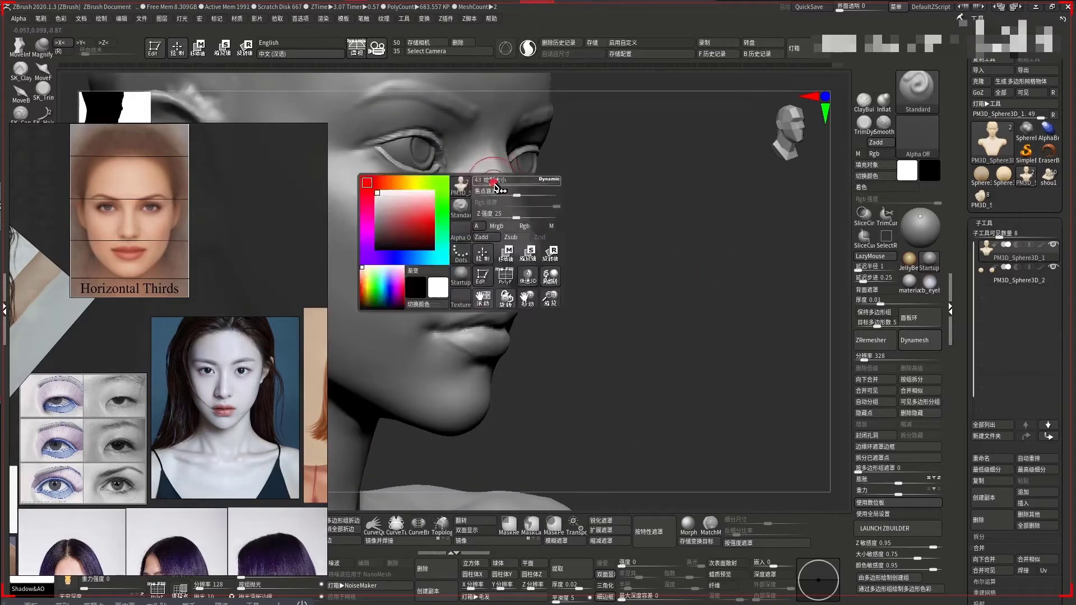
right_click_drag(487, 178, 506, 199, "shift")
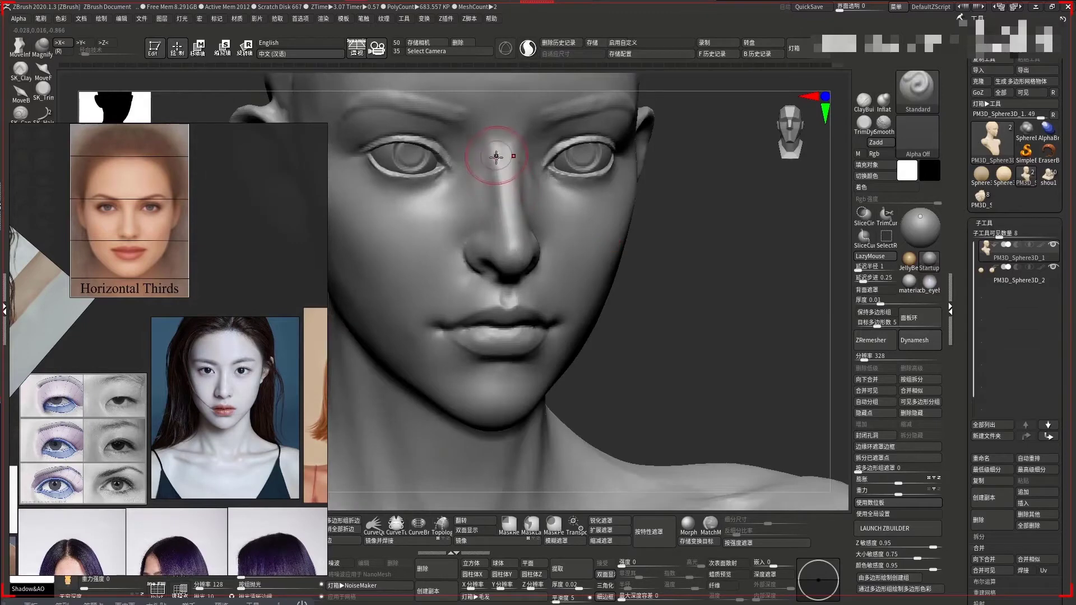
key("shift")
mouse_move(679, 280)
right_mouse_down("shift")
mouse_move(495, 170)
mouse_move(721, 276)
mouse_move(616, 235)
mouse_move(745, 247)
mouse_move(477, 188)
right_mouse_up("shift")
Make the Move brush much larger and zoom out to head and shoulders
key("space")
left_click_drag(478, 188, 489, 193)
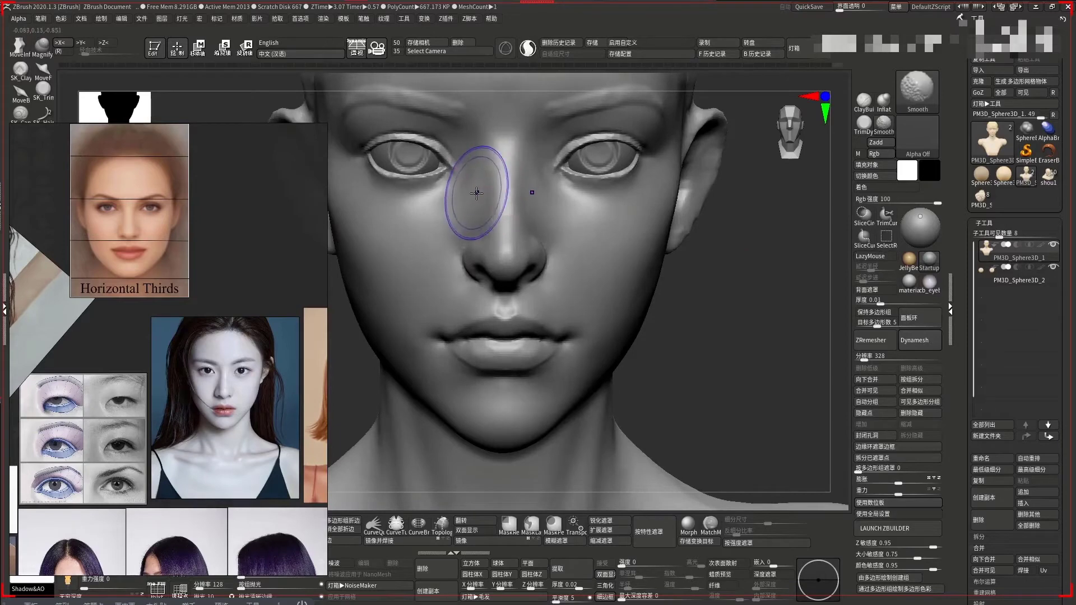
mouse_move(733, 312)
right_mouse_down("ctrl")
mouse_move(723, 258)
mouse_move(768, 241)
right_mouse_up("ctrl")
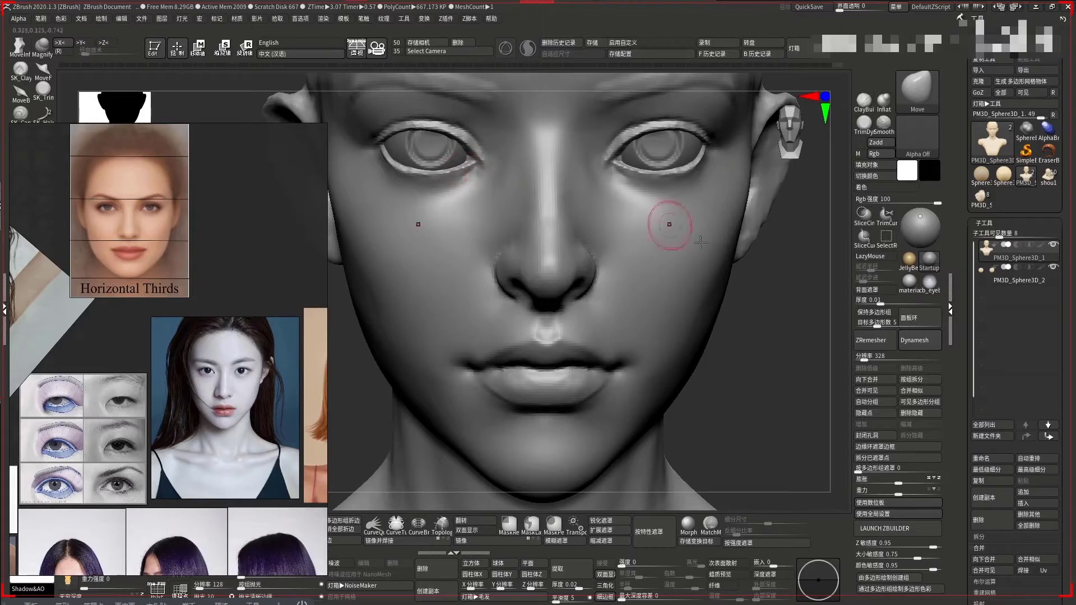
Mask along both lower eyelids, invert the mask so only the eyes stay free, and enable the Move gizmo
key("f")
right_click_drag(696, 196, 433, 183, "ctrl")
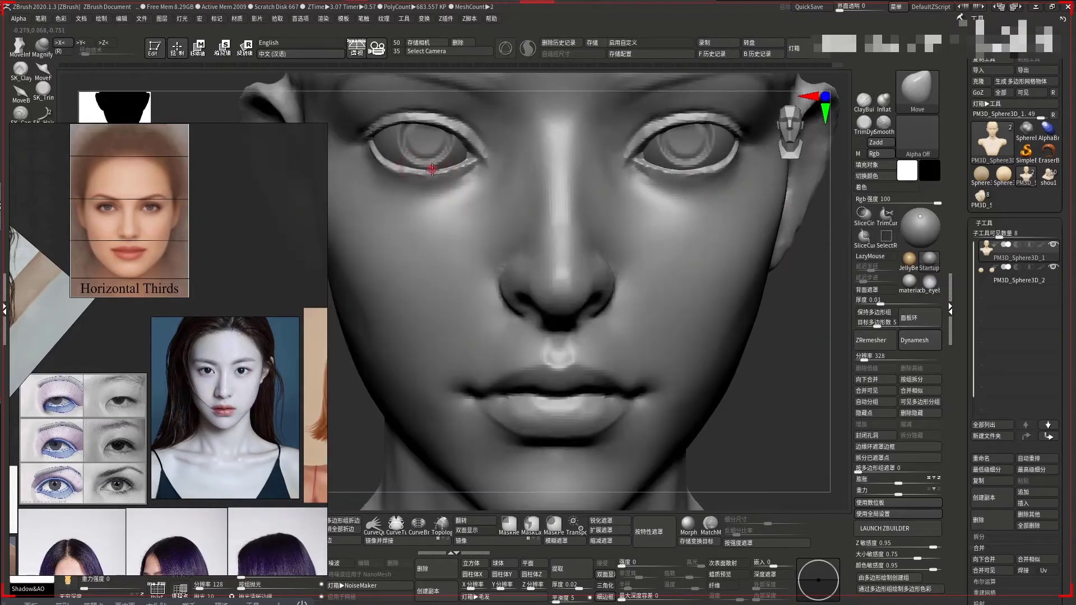
key("ctrl")
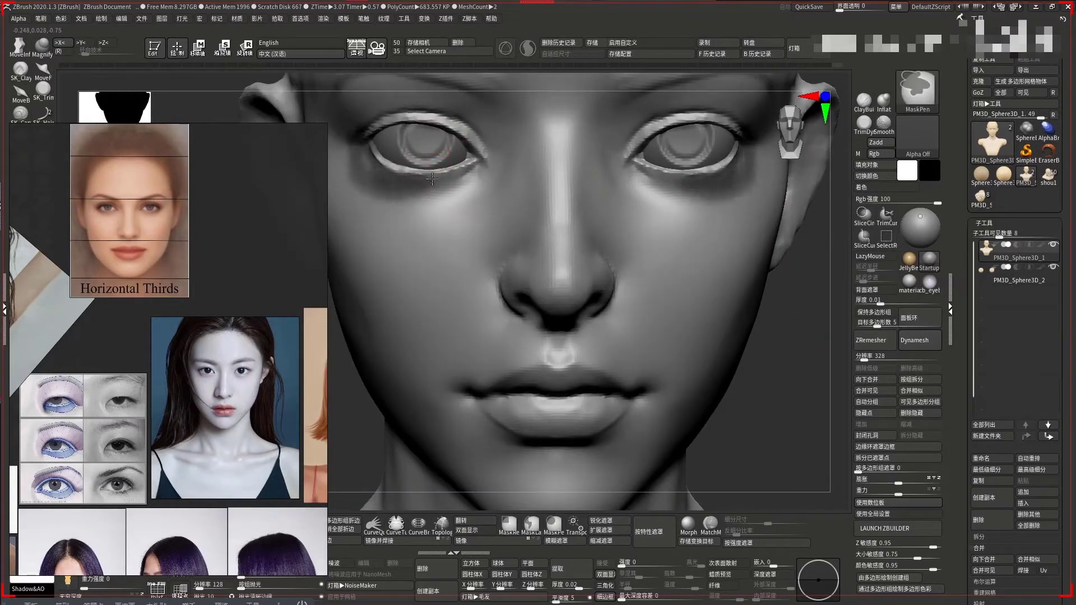
left_click_drag(386, 163, 437, 172, "ctrl")
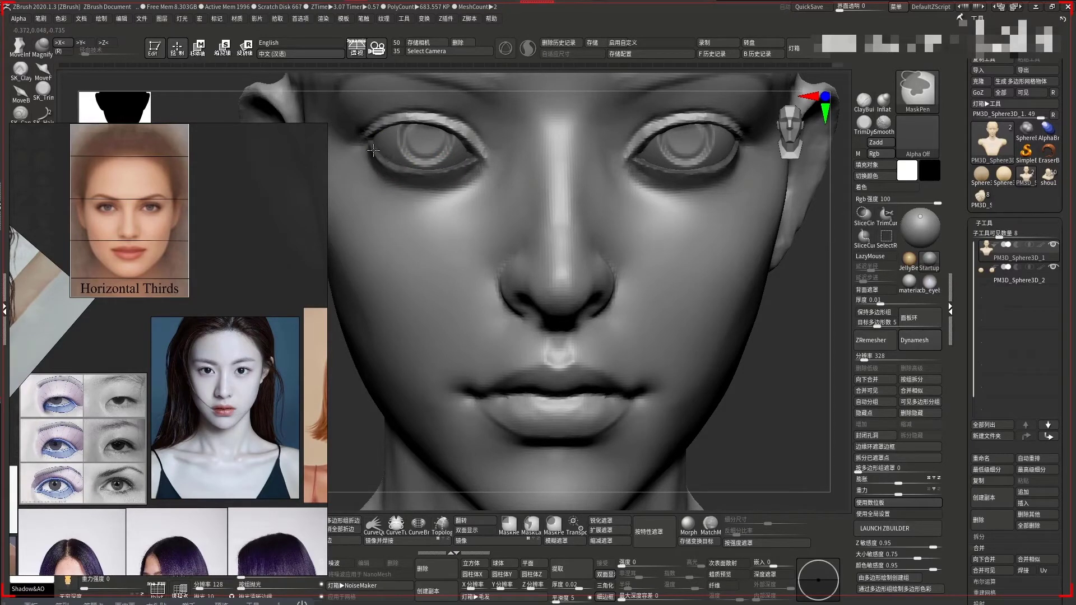
left_click(842, 351, "ctrl")
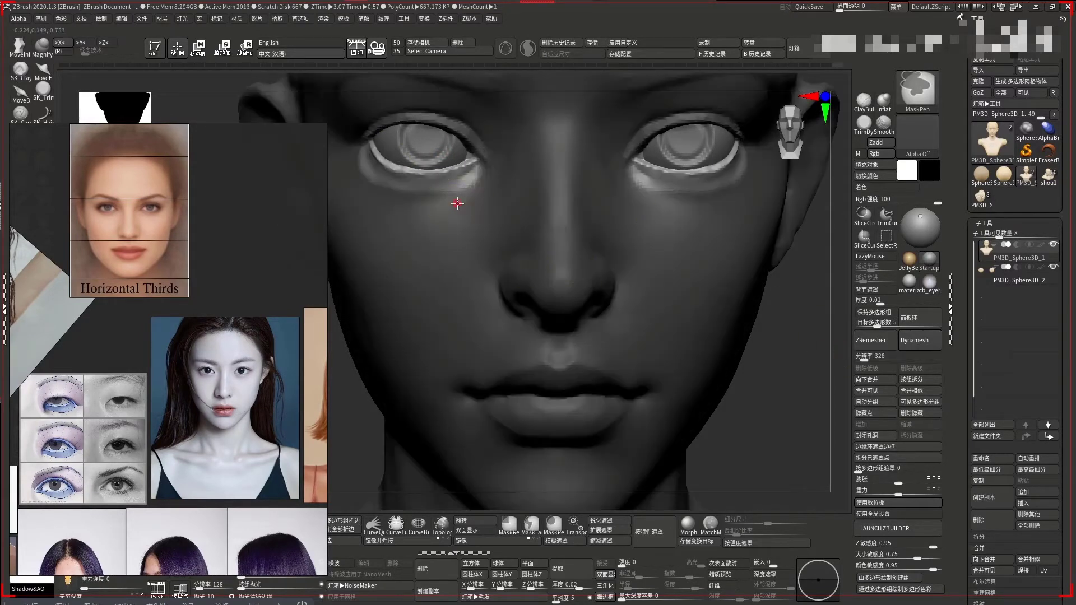
key("w")
left_click_drag(788, 355, 776, 331)
mouse_move(418, 236)
left_mouse_down()
mouse_move(443, 231)
mouse_move(586, 118)
left_mouse_up()
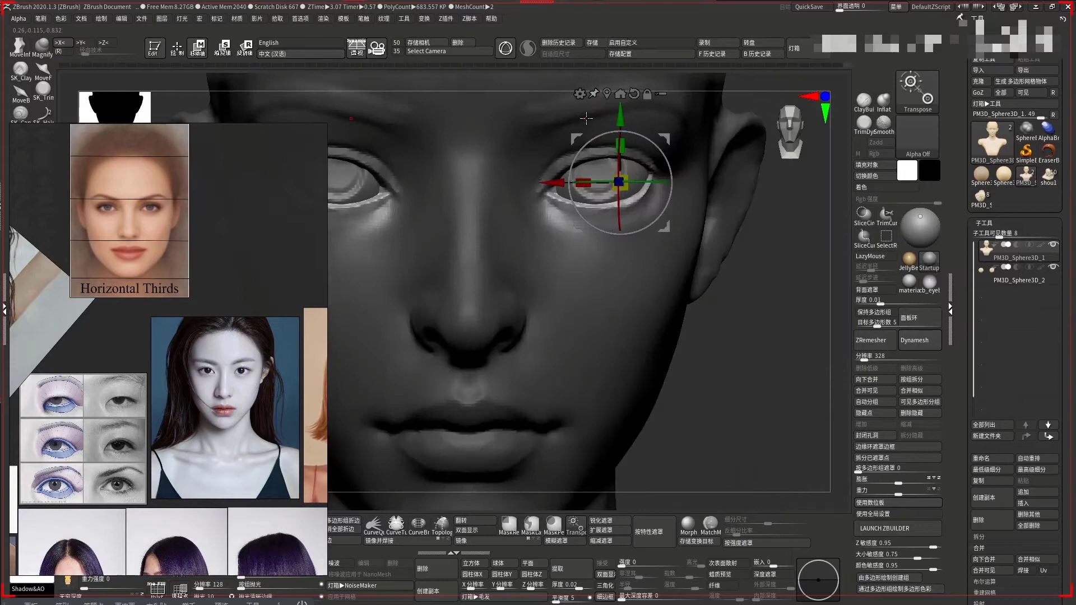
Centre the gizmo on the unmasked eyes and reposition them, checking their depth in side profile
left_click(610, 90)
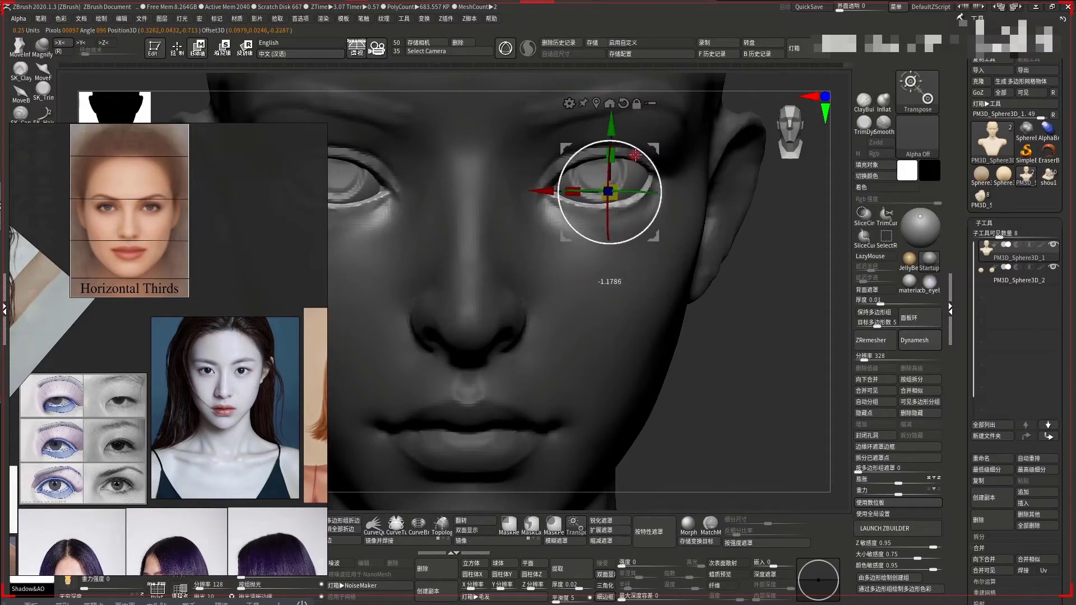
mouse_move(738, 279)
left_mouse_down()
mouse_move(364, 222)
mouse_move(653, 146)
left_mouse_up()
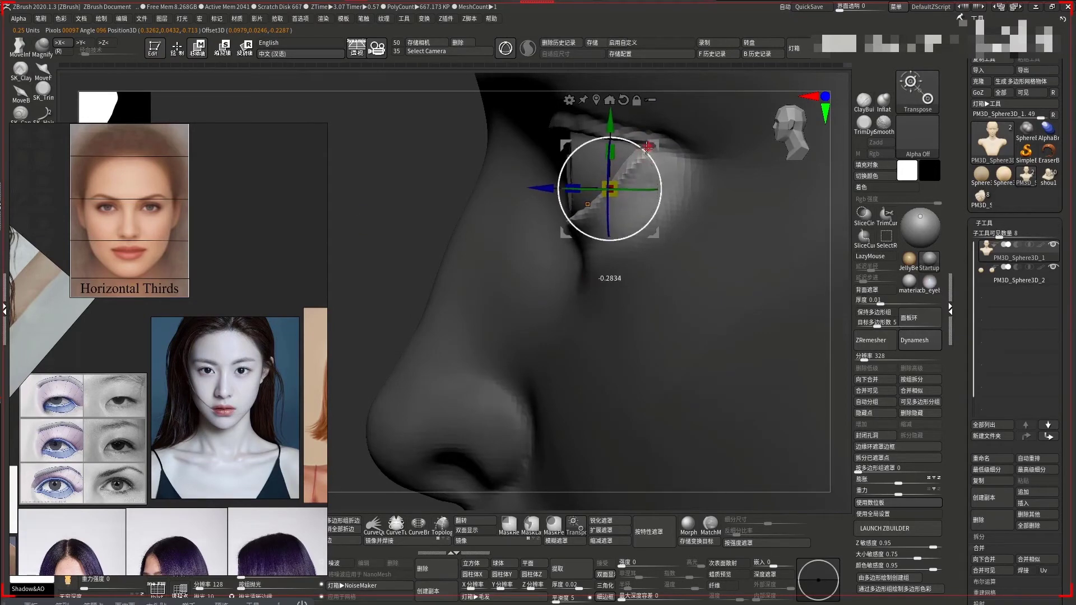
key("q")
key("f")
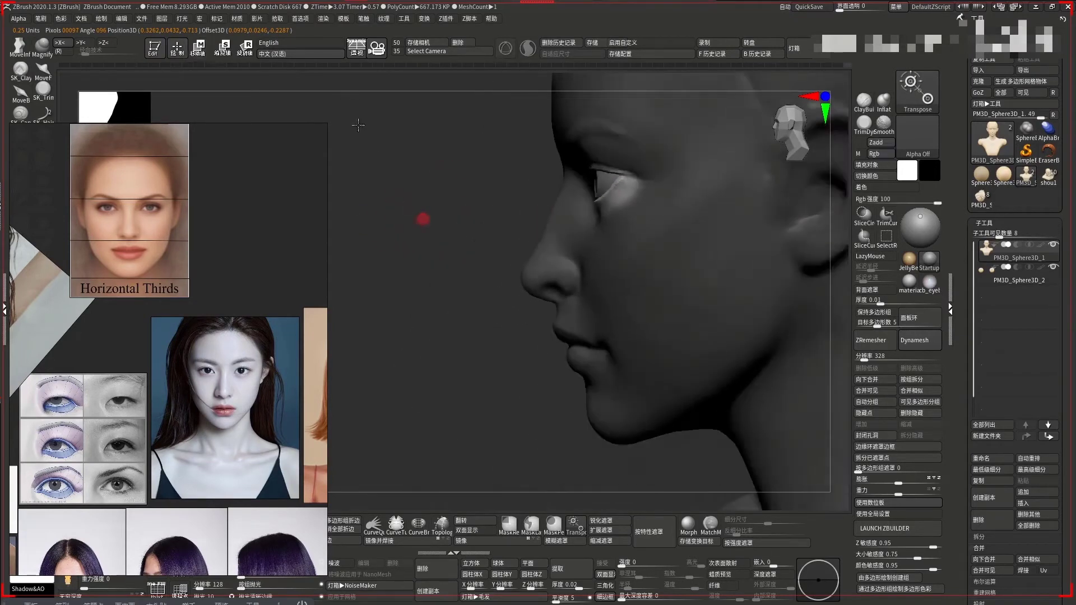
mouse_move(418, 194)
left_mouse_down()
mouse_move(744, 243)
mouse_move(432, 323)
left_mouse_up()
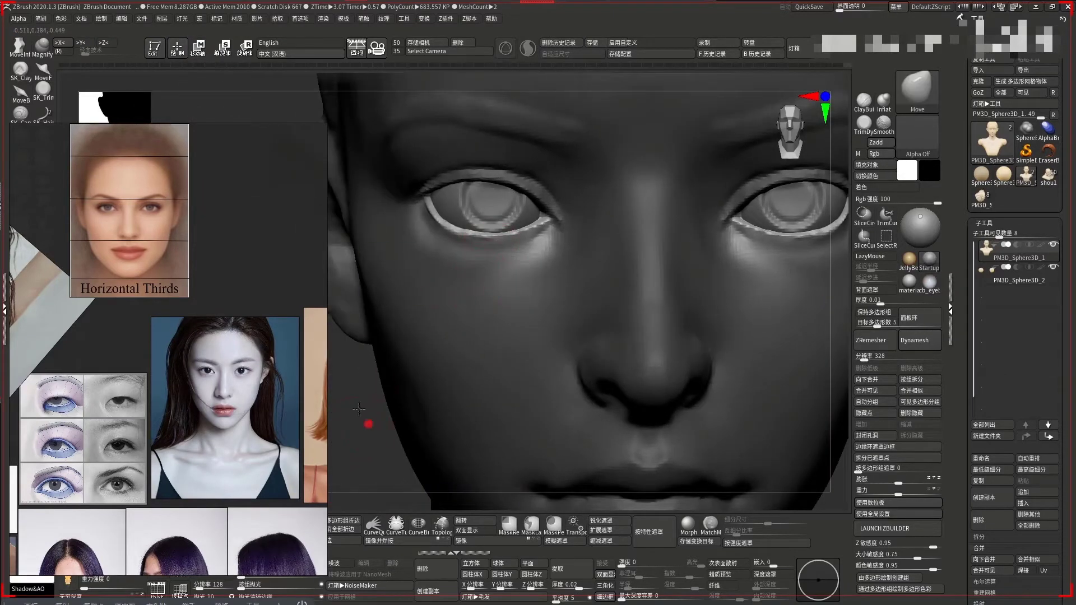
Shape the inner eye corner and eyelid with the Move brush from three-quarter and near-front views
mouse_move(360, 410)
left_mouse_down()
mouse_move(397, 354)
mouse_move(640, 254)
left_mouse_up()
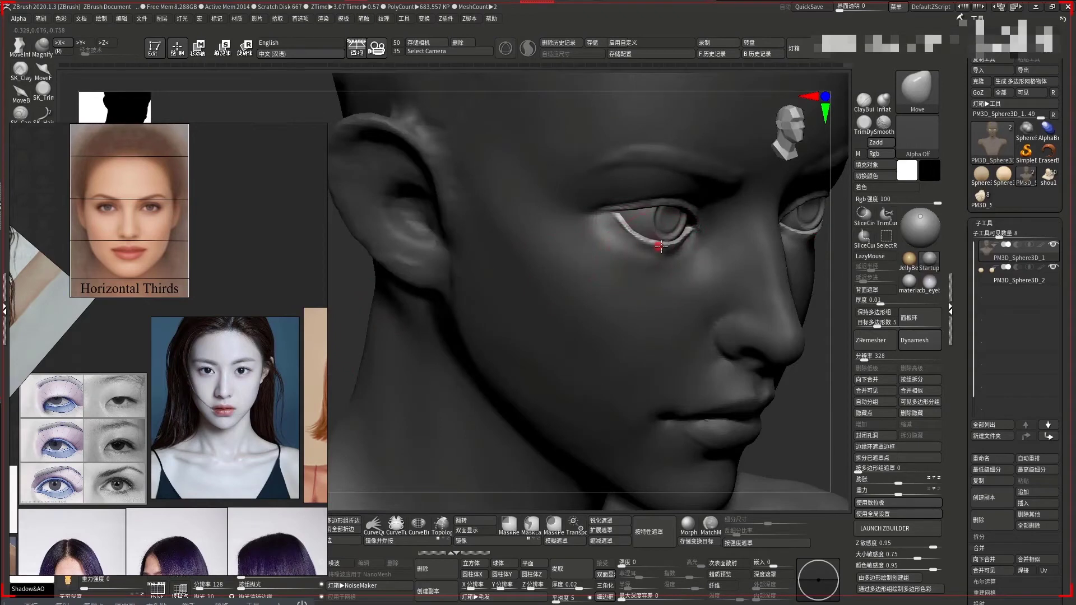
left_click_drag(842, 282, 666, 238)
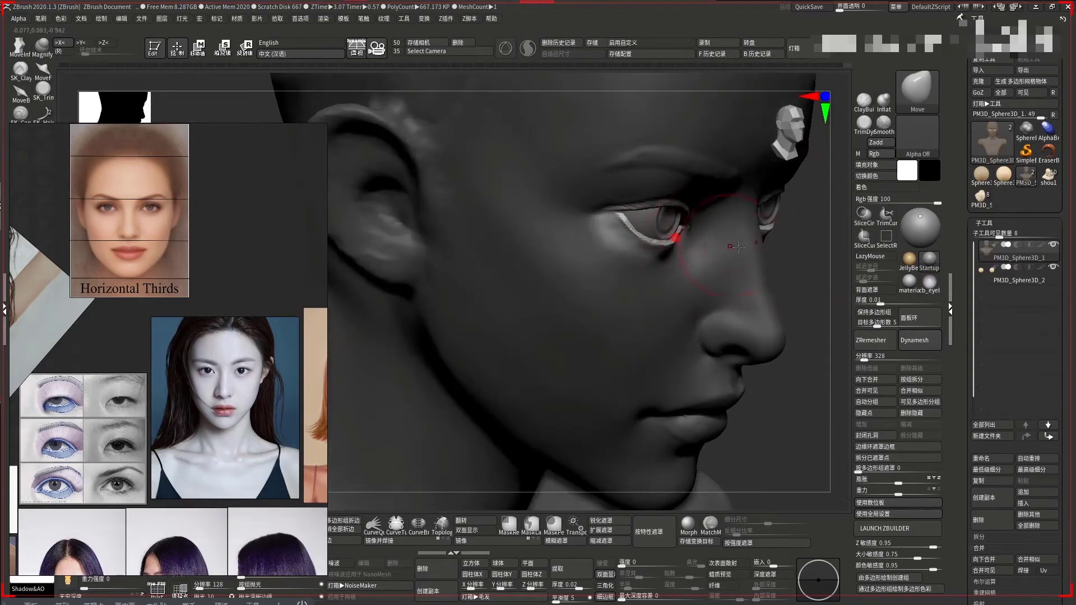
left_click_drag(738, 247, 665, 260)
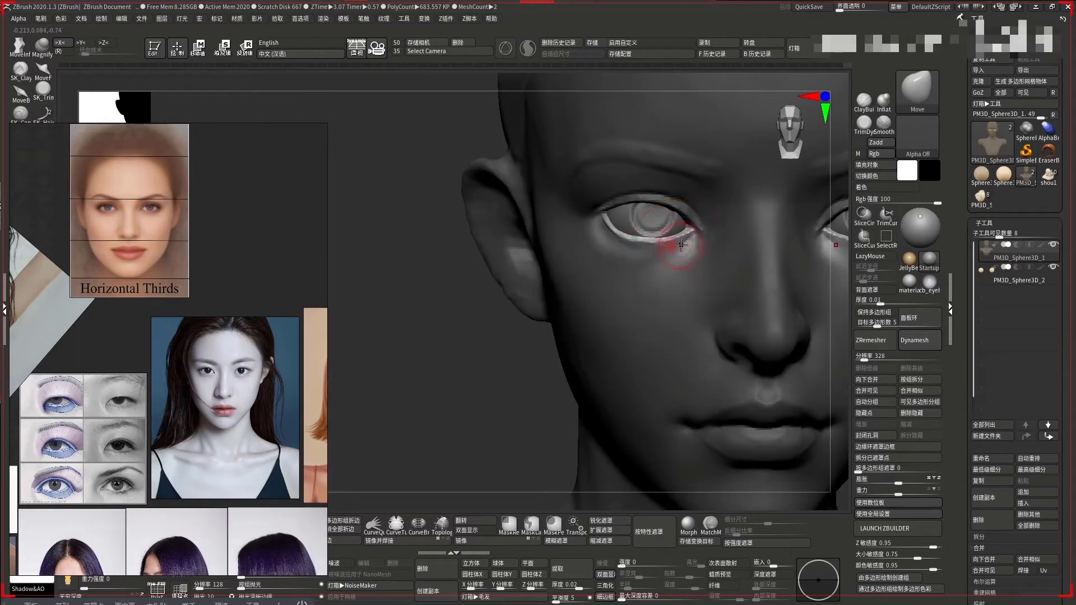
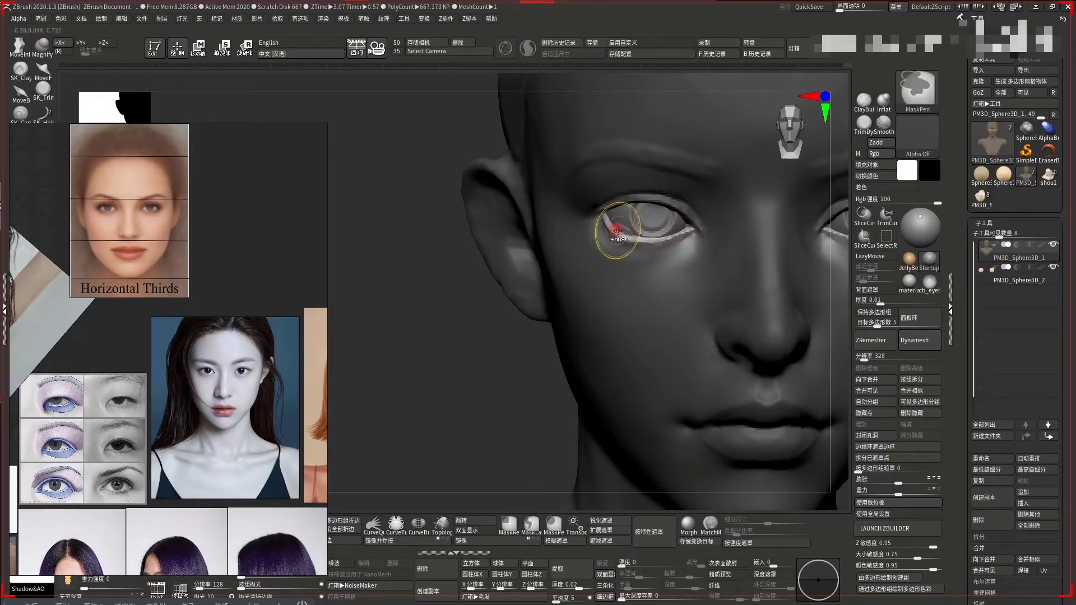
Inspect and soften the eye area from frontal, three-quarter and close side views
mouse_move(507, 315)
left_mouse_down()
mouse_move(489, 330)
mouse_move(627, 231)
left_mouse_up()
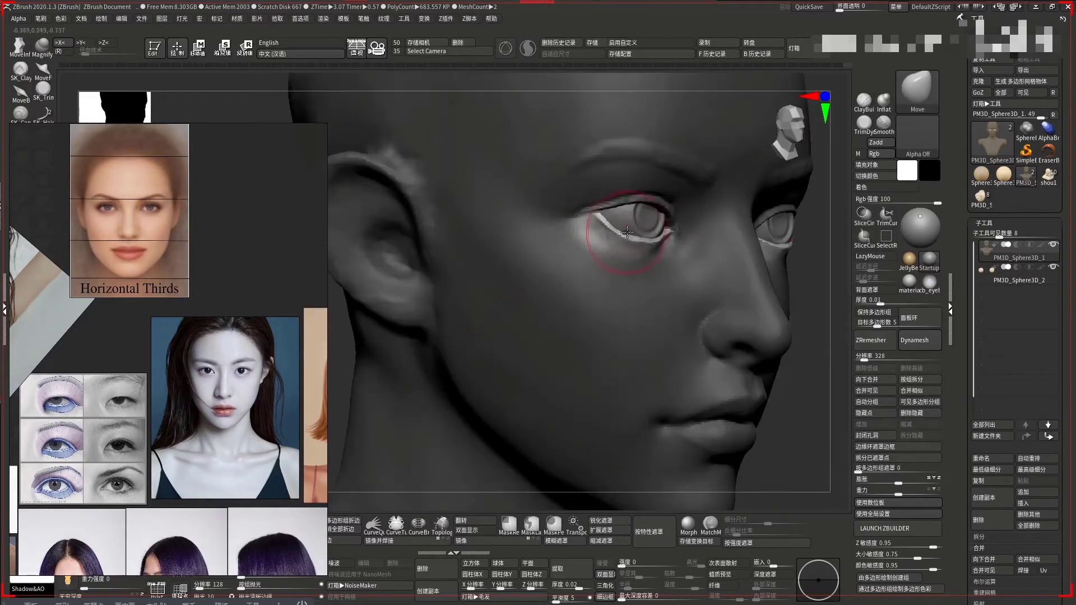
left_click_drag(810, 295, 816, 299)
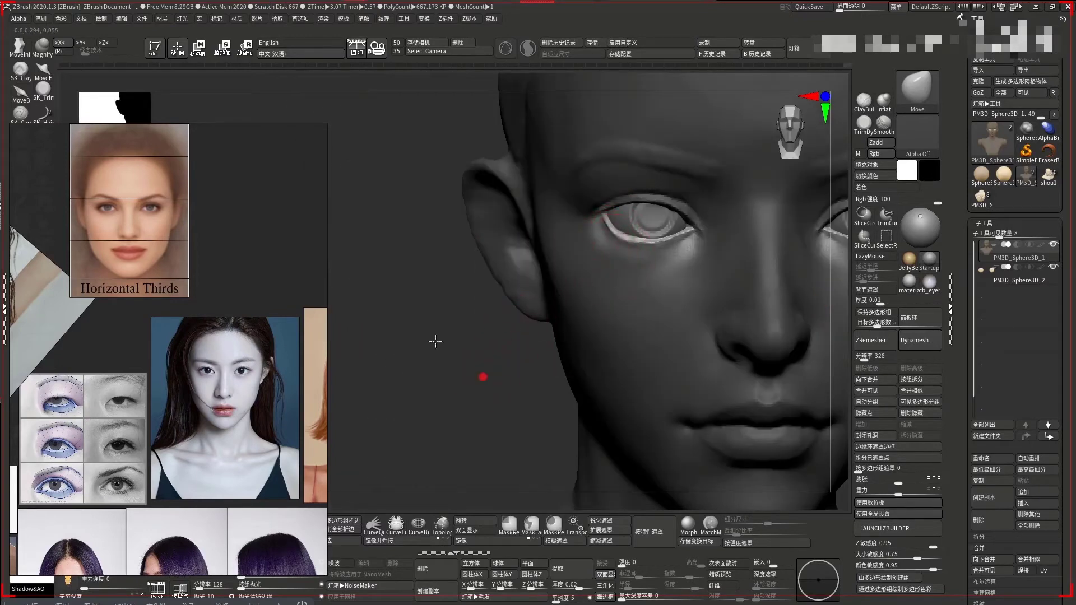
key("f")
mouse_move(598, 315)
left_mouse_down("alt")
mouse_move(663, 257)
mouse_move(597, 236)
left_mouse_up("alt")
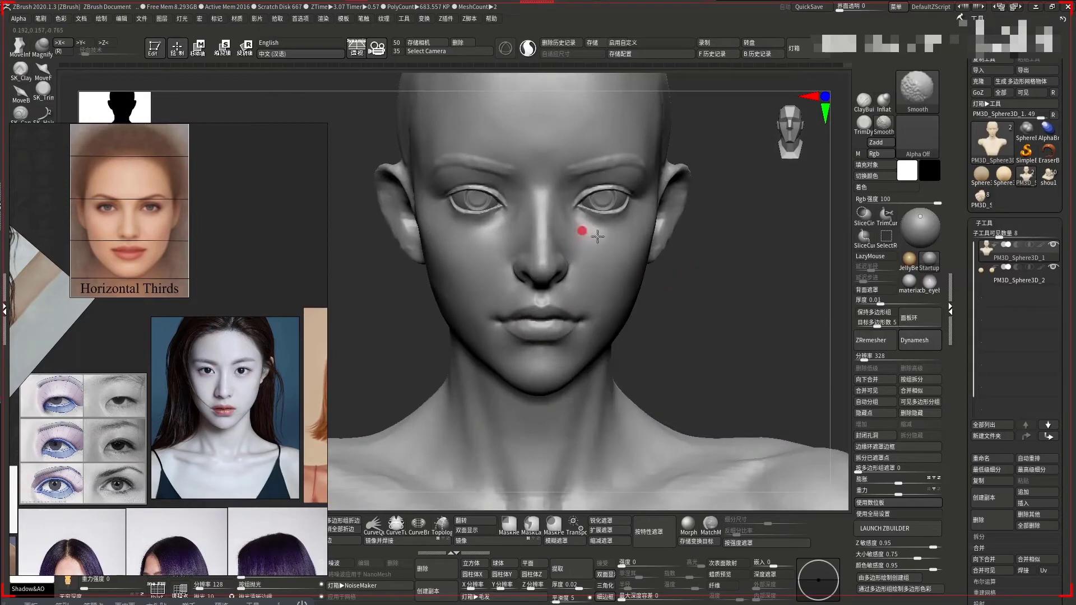
right_click_drag(597, 236, 633, 231)
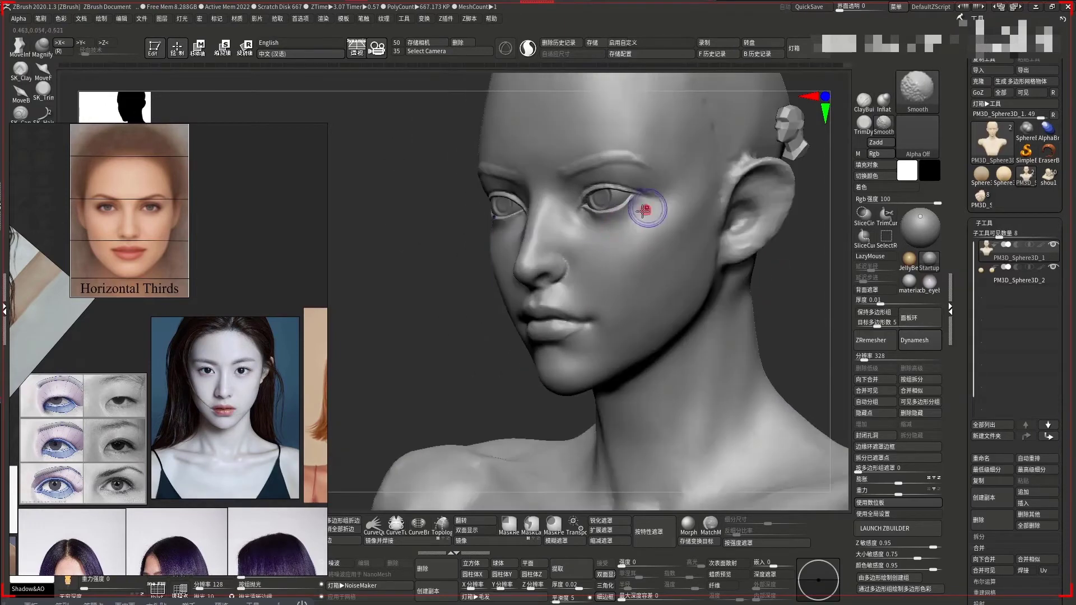
key("f")
mouse_move(781, 258)
right_mouse_down()
mouse_move(669, 213)
mouse_move(691, 288)
mouse_move(696, 200)
mouse_move(735, 249)
mouse_move(704, 247)
mouse_move(721, 258)
mouse_move(737, 221)
mouse_move(737, 267)
mouse_move(486, 287)
right_mouse_up()
right_click(669, 214)
right_click(721, 258)
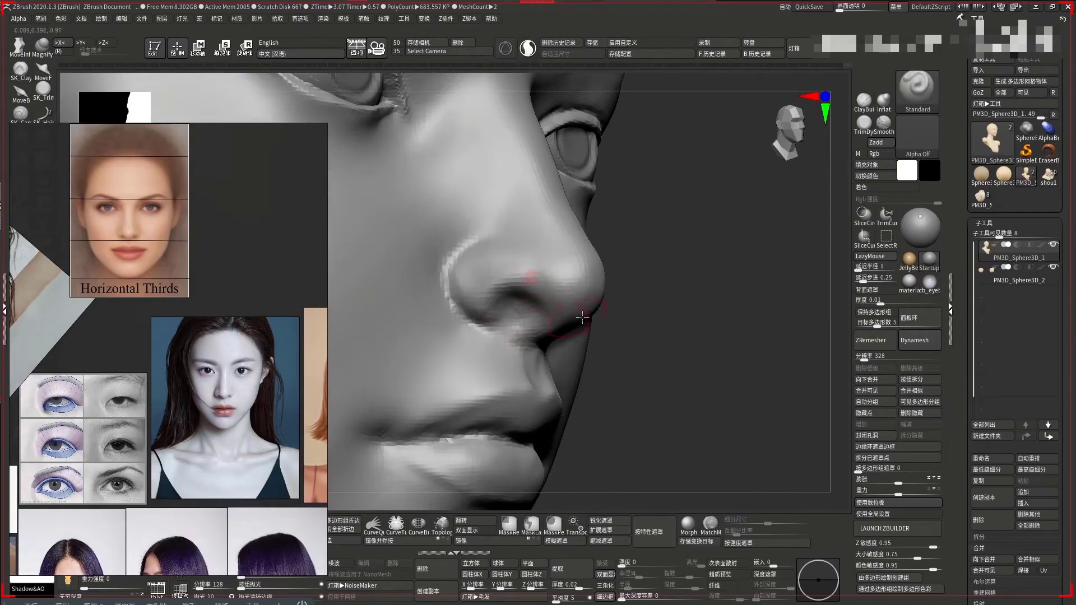
Zoom onto the nose in profile and reshape the nostril with a sculpt stroke
right_click_drag(582, 318, 733, 325)
right_click_drag(837, 427, 583, 305)
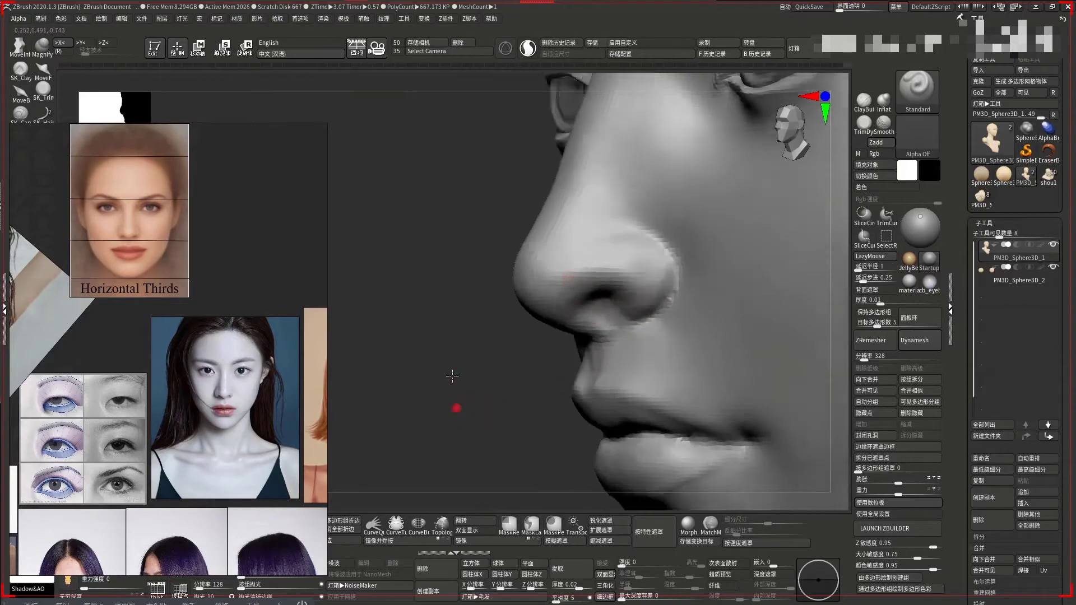
right_click_drag(456, 404, 561, 359)
key("space")
left_click_drag(607, 329, 607, 303)
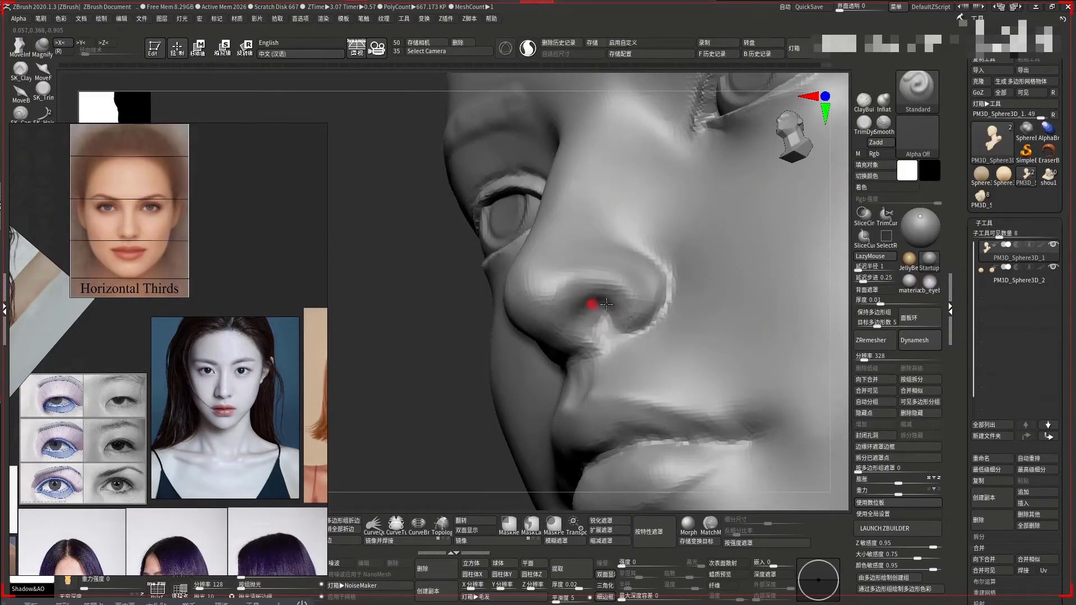
Smooth the nostril rim from below and in profile, then reframe the head and shoulders
right_click_drag(406, 437, 534, 371)
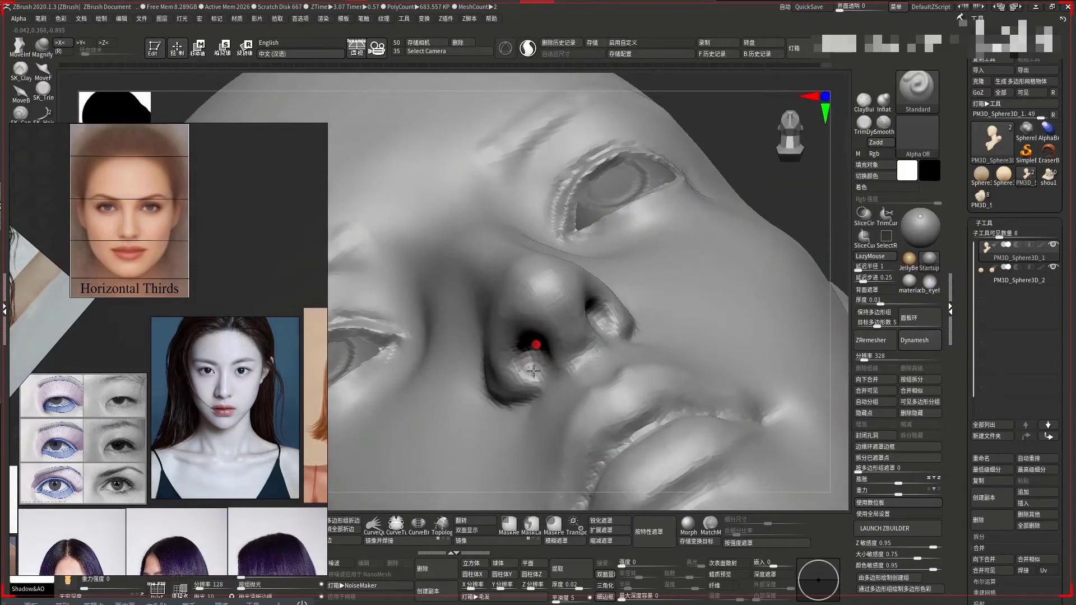
right_click_drag(736, 160, 518, 352)
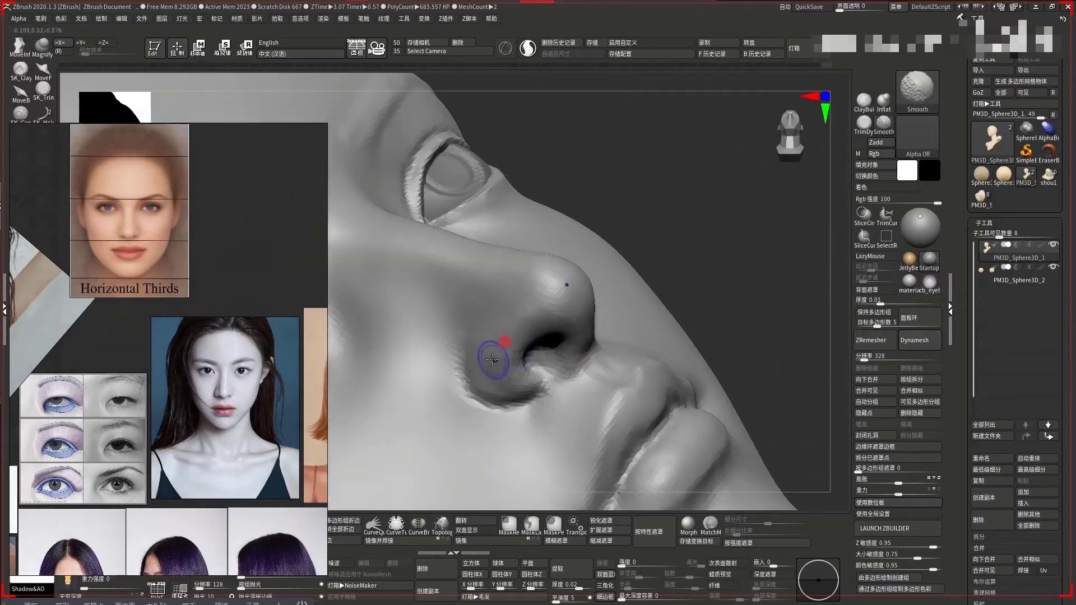
left_click_drag(492, 359, 467, 366, "shift")
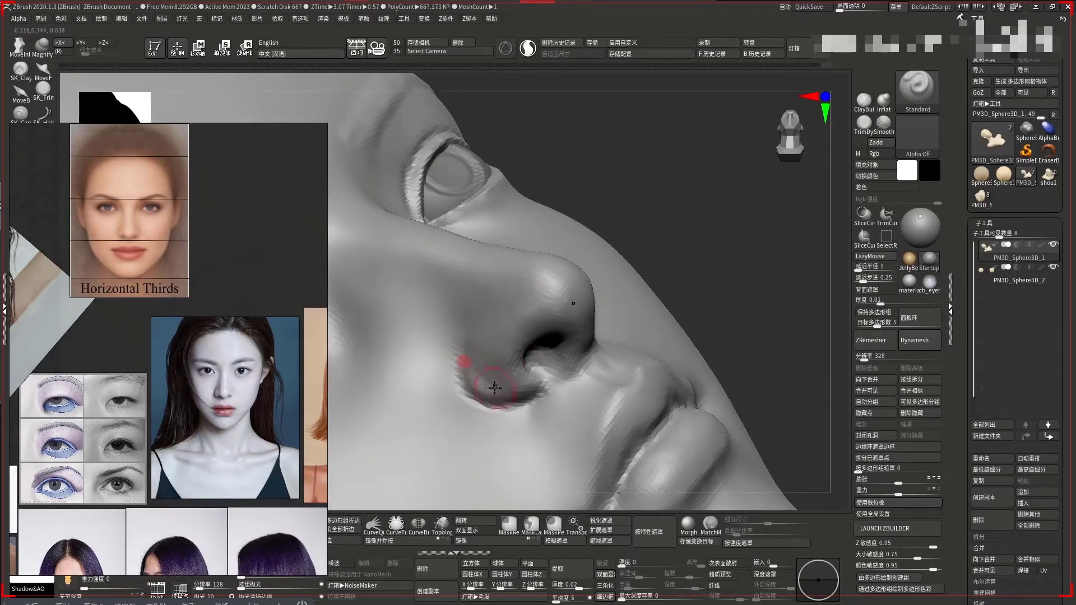
right_click_drag(663, 332, 680, 295, "shift")
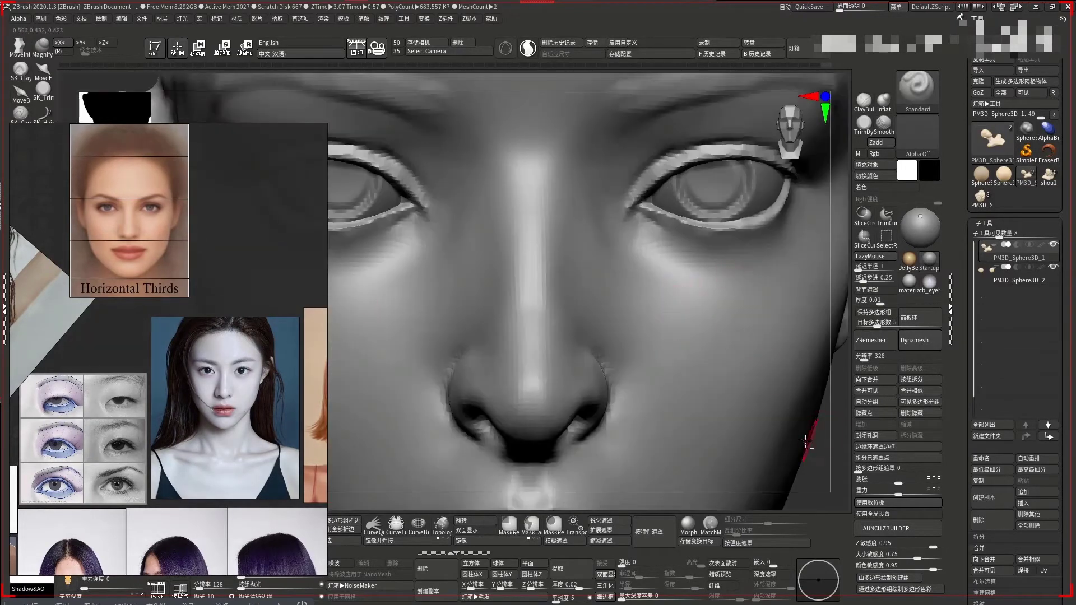
key("f")
mouse_move(690, 336)
right_mouse_down("ctrl")
mouse_move(709, 262)
mouse_move(738, 248)
mouse_move(510, 256)
right_mouse_up("ctrl")
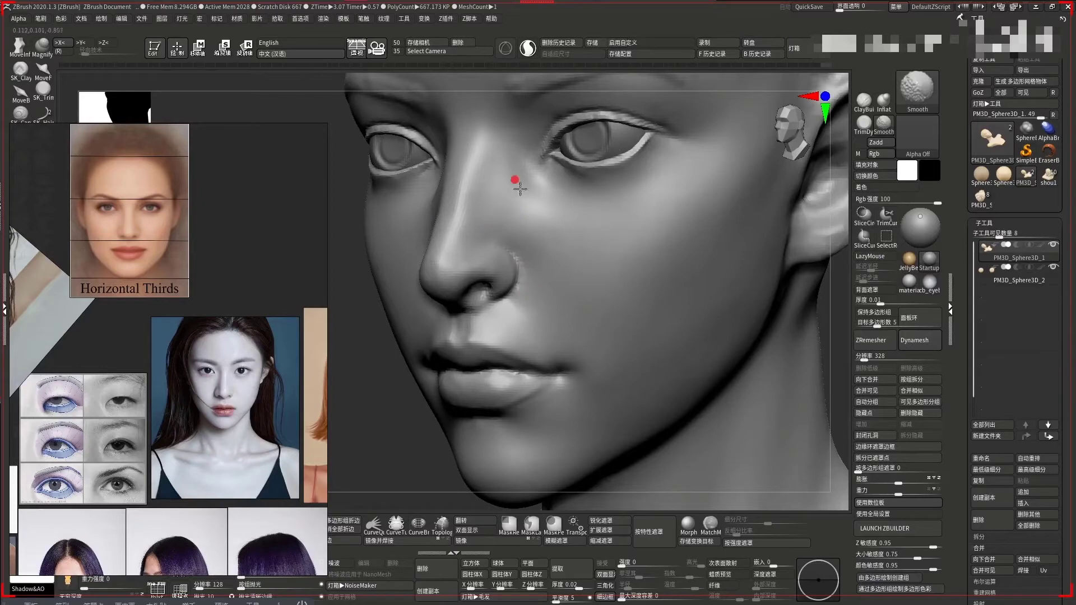
Close in on the face and set the Move brush's draw size to a moderate value
key("f")
right_click_drag(428, 429, 392, 264, "shift")
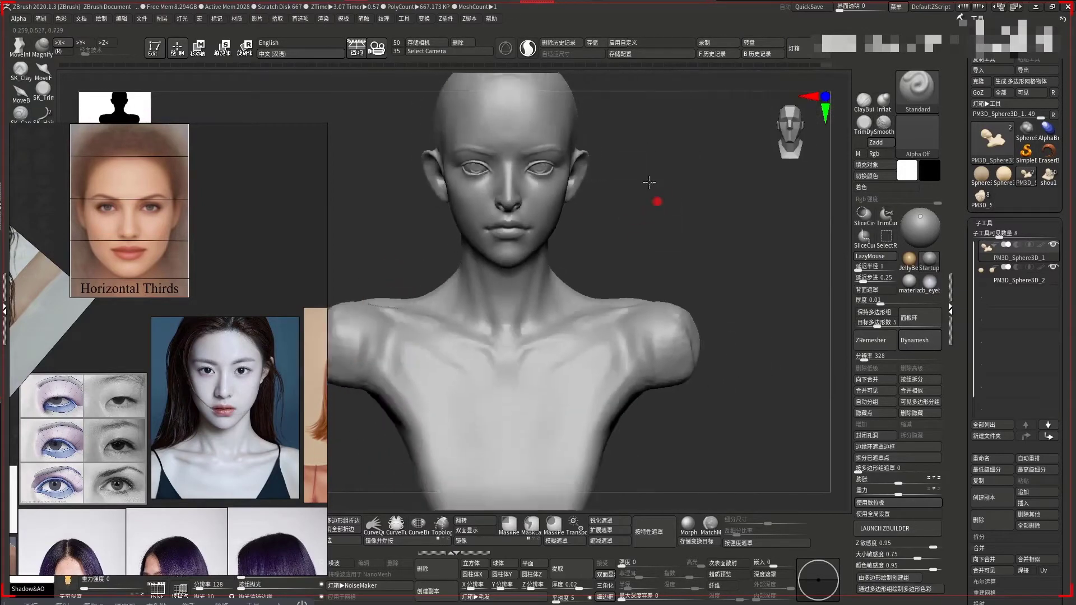
right_click_drag(644, 180, 719, 211, "ctrl")
key("space")
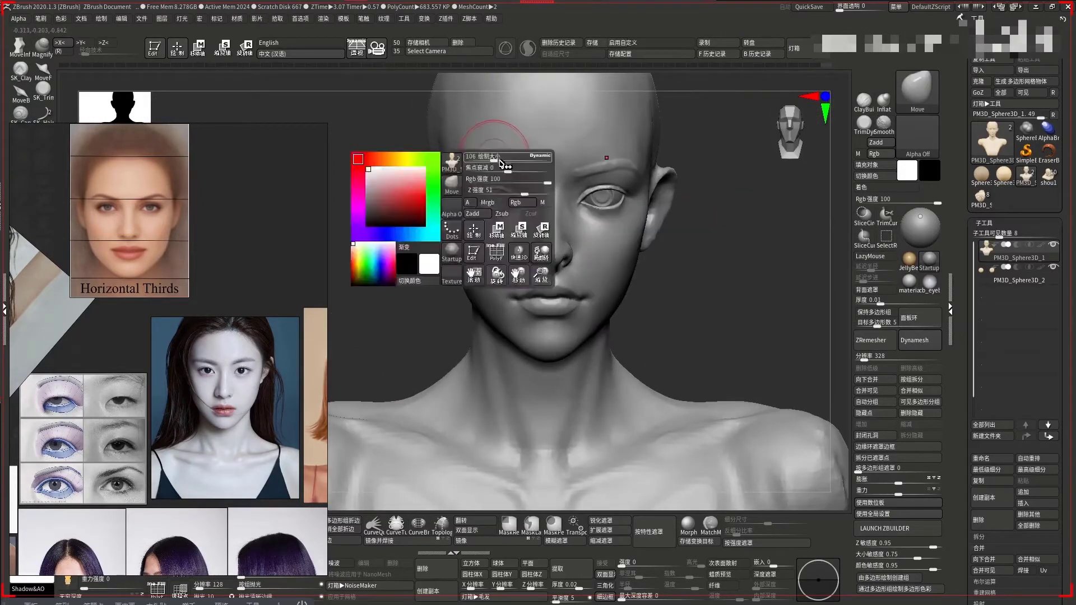
left_click_drag(501, 162, 538, 162)
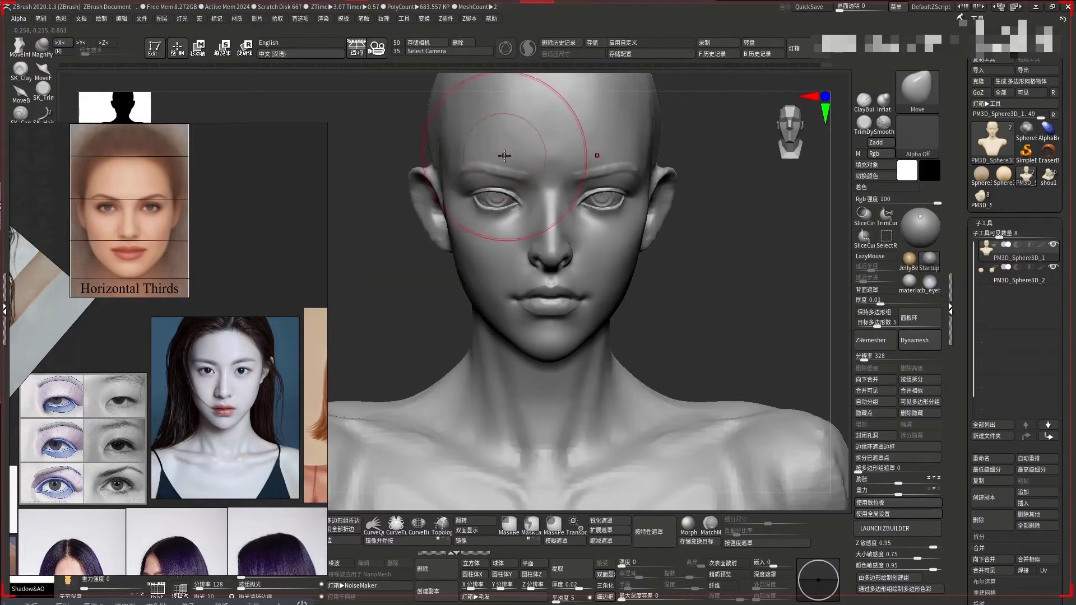
key("[")
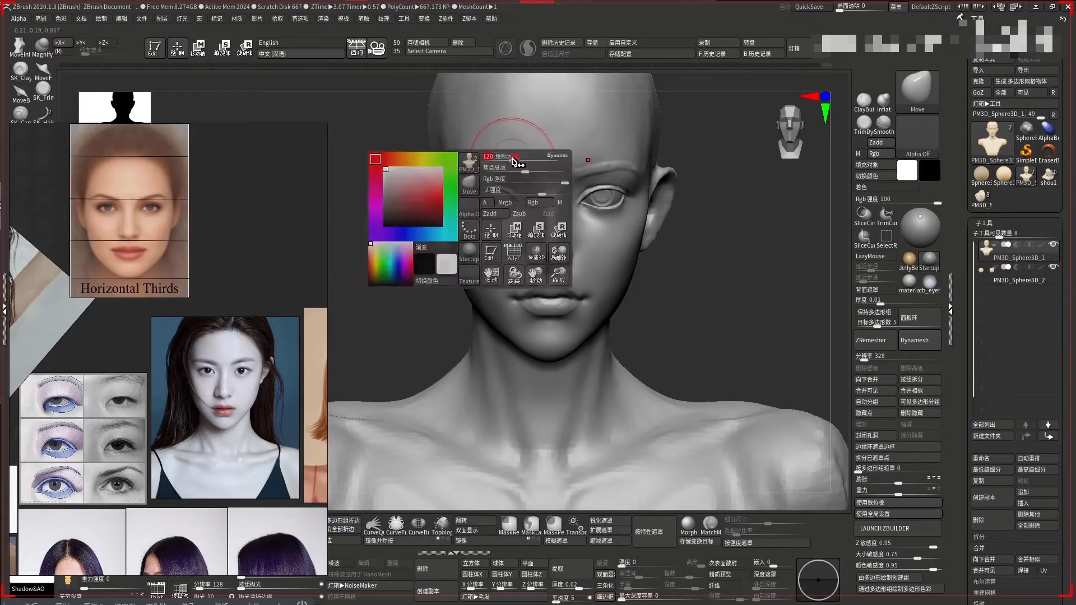
Turn the bust to a close three-quarter view of the nose, lips and cheek
mouse_move(516, 156)
right_mouse_down("alt")
mouse_move(696, 192)
mouse_move(620, 187)
right_mouse_up("alt")
mouse_move(588, 221)
right_mouse_down()
mouse_move(604, 236)
mouse_move(764, 240)
mouse_move(435, 297)
right_mouse_up()
mouse_move(763, 285)
right_mouse_down()
mouse_move(781, 284)
mouse_move(762, 269)
mouse_move(710, 287)
mouse_move(534, 260)
right_mouse_up()
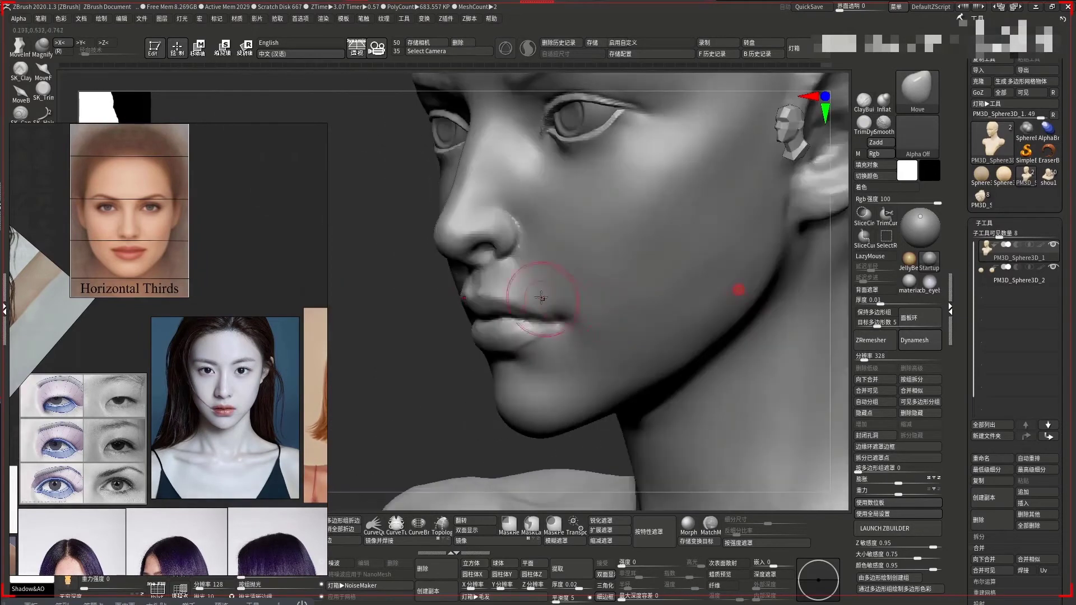
Switch to the DH-CarvePinch brush and study the face from profile and three-quarter views
key("space")
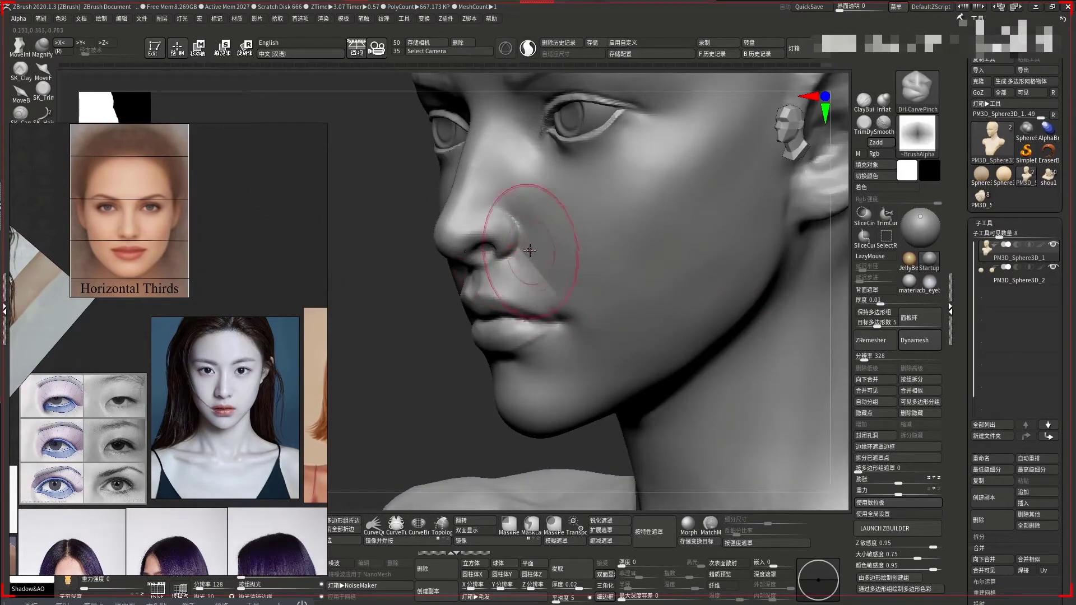
mouse_move(520, 253)
right_mouse_down()
mouse_move(420, 304)
mouse_move(437, 302)
mouse_move(444, 240)
right_mouse_up()
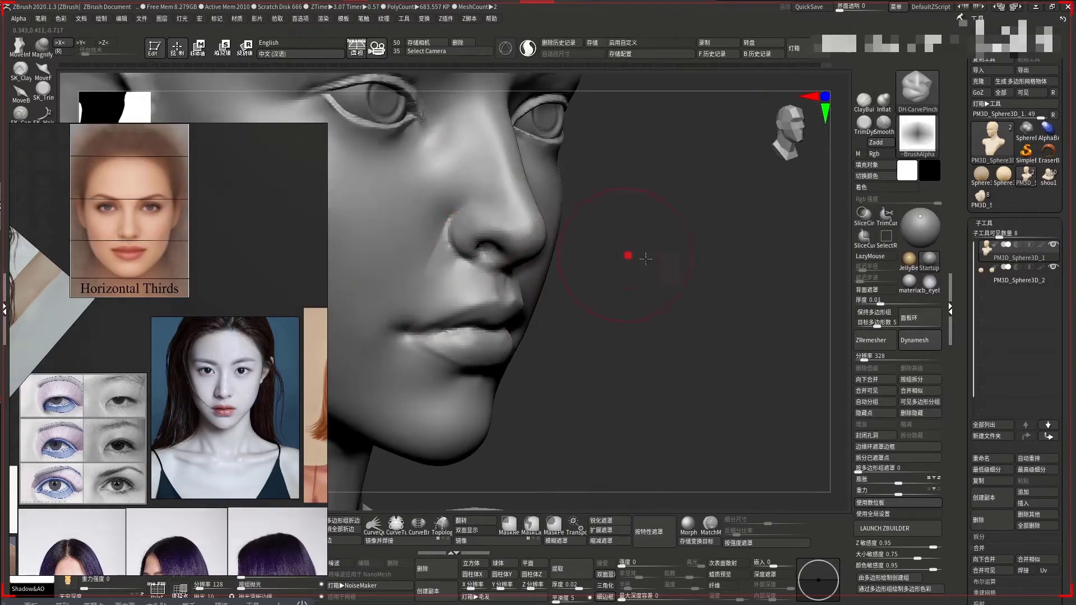
right_click_drag(628, 255, 458, 211, "shift")
mouse_move(564, 263)
right_mouse_down()
mouse_move(454, 213)
mouse_move(407, 286)
right_mouse_up()
mouse_move(533, 287)
right_mouse_down()
mouse_move(781, 348)
mouse_move(594, 287)
right_mouse_up()
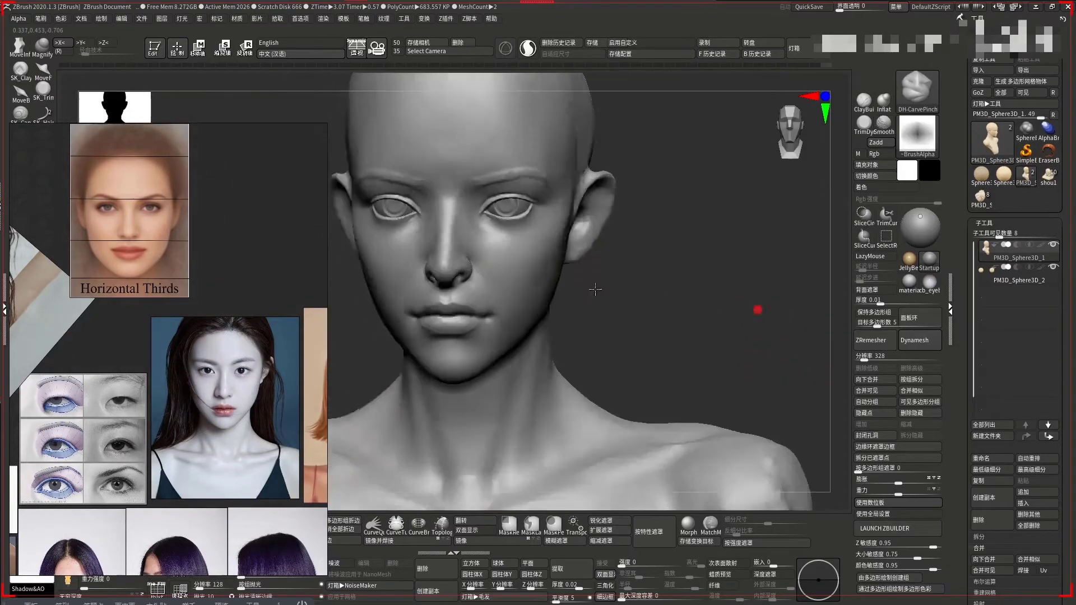
mouse_move(654, 305)
right_mouse_down("ctrl")
mouse_move(762, 330)
mouse_move(384, 336)
mouse_move(421, 380)
right_mouse_up("ctrl")
right_click_drag(360, 239, 641, 227)
Set rotation pivots on the face and cheek to pinch creases near the eyes and nose
right_click(542, 224)
right_click_drag(355, 279, 577, 233)
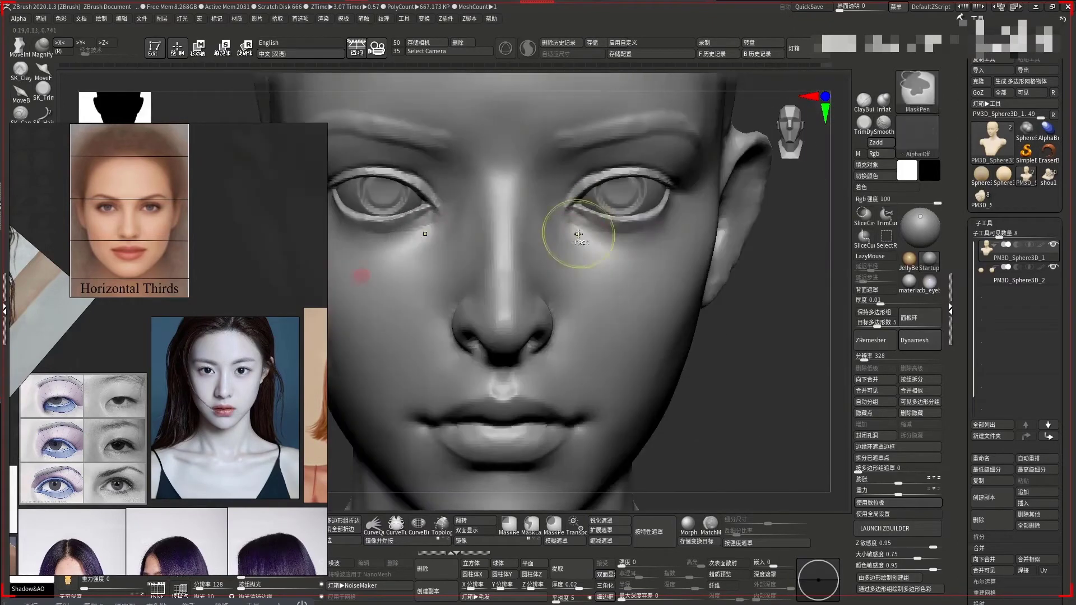
right_click_drag(737, 265, 678, 192)
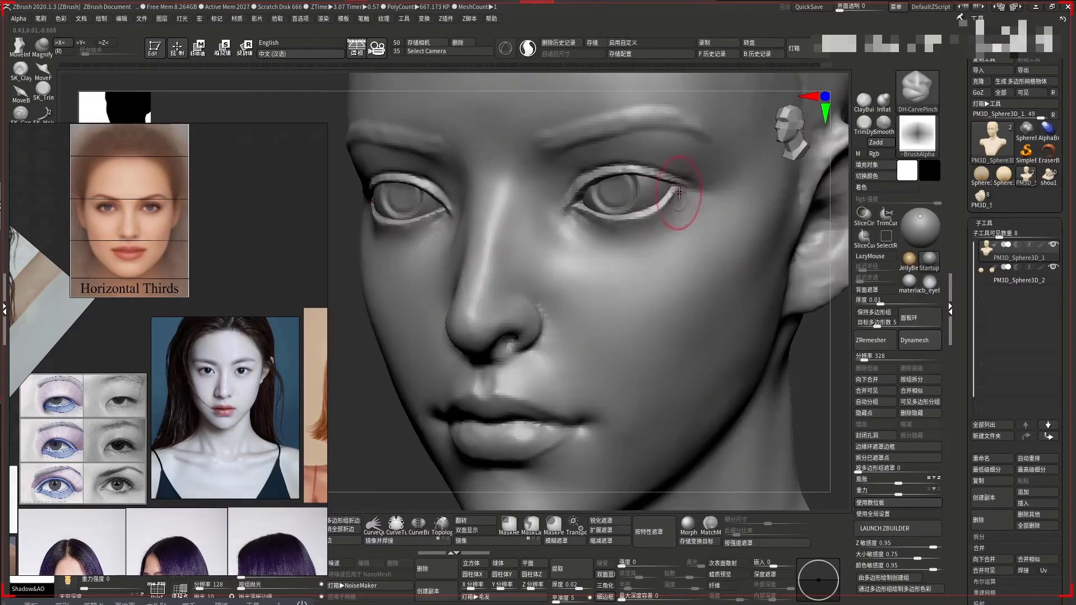
right_click(561, 237)
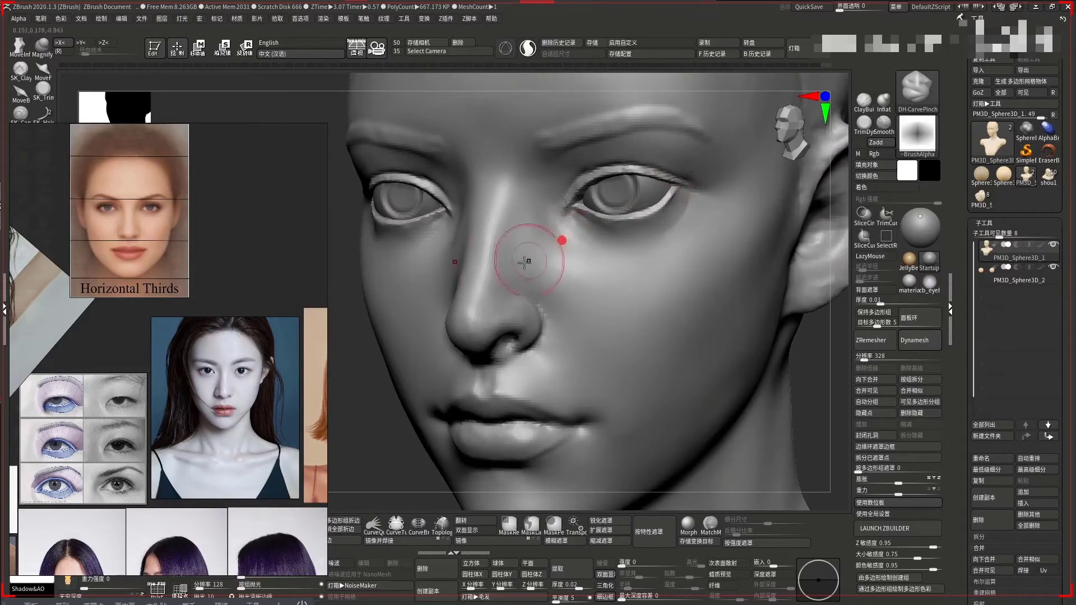
mouse_move(351, 385)
right_mouse_down()
mouse_move(669, 266)
mouse_move(727, 216)
mouse_move(750, 260)
right_mouse_up()
key("f")
Select the DamStandard brush and close in on the nose and lips
key("b")
key("d")
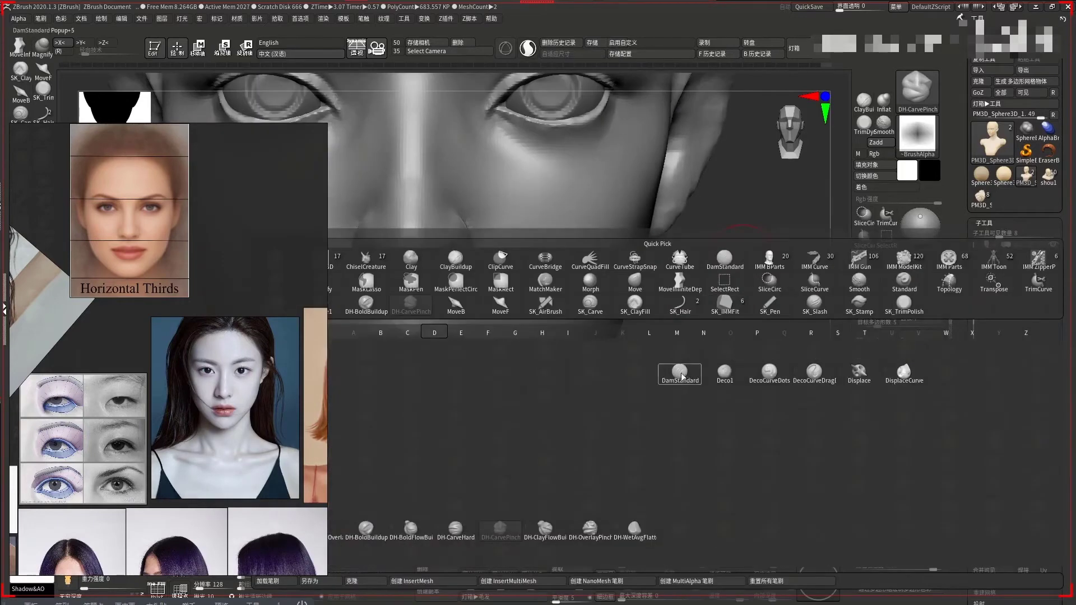
left_click(682, 377)
right_click_drag(680, 322, 773, 303)
right_click_drag(752, 409, 544, 338, "ctrl")
key("space")
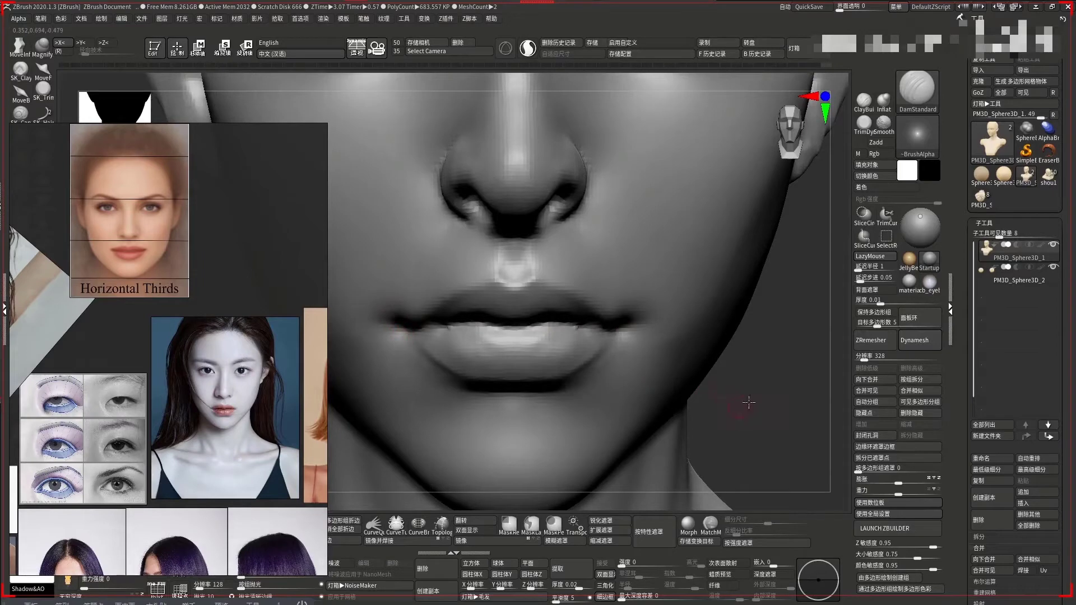
left_click_drag(749, 402, 512, 308)
Carve the lip parting line from a frontal close-up, then mask and smooth the mouth corners
key("space")
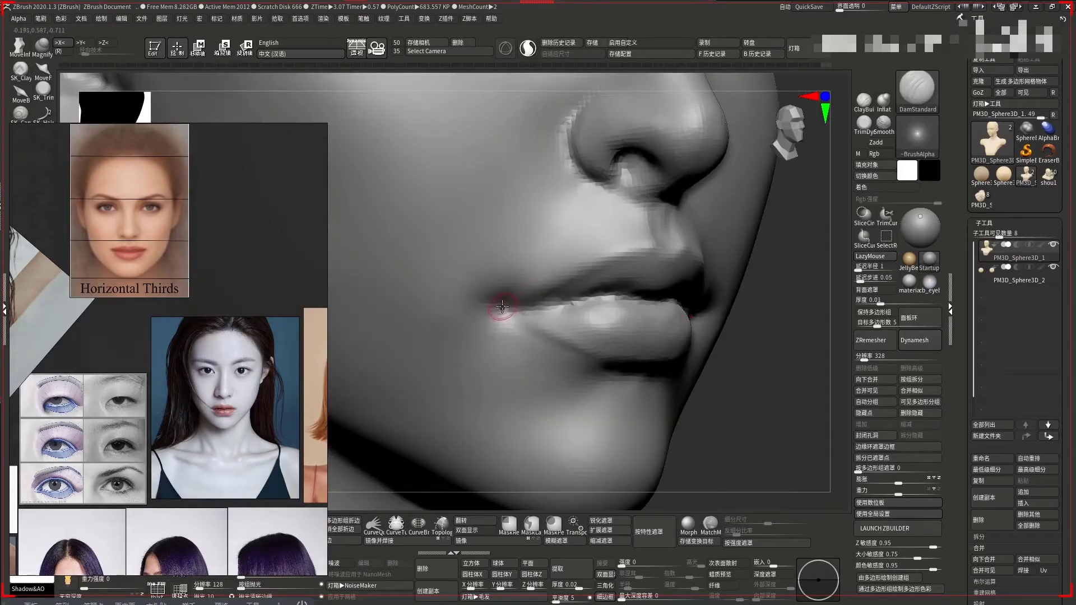
left_click_drag(693, 299, 574, 305)
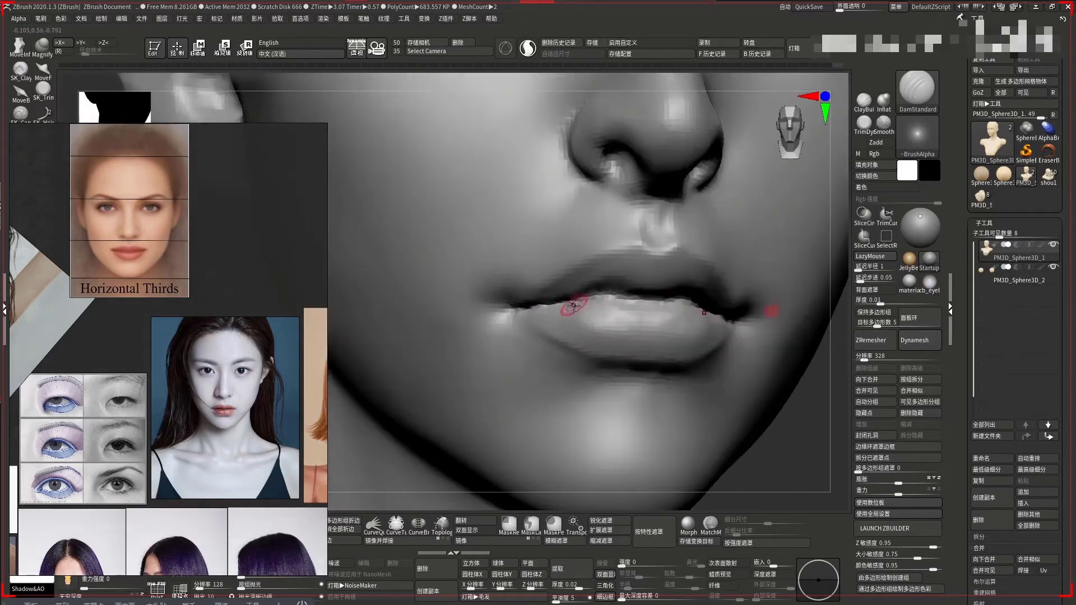
mouse_move(672, 314)
left_mouse_down()
mouse_move(796, 329)
mouse_move(572, 308)
mouse_move(690, 298)
mouse_move(685, 288)
left_mouse_up()
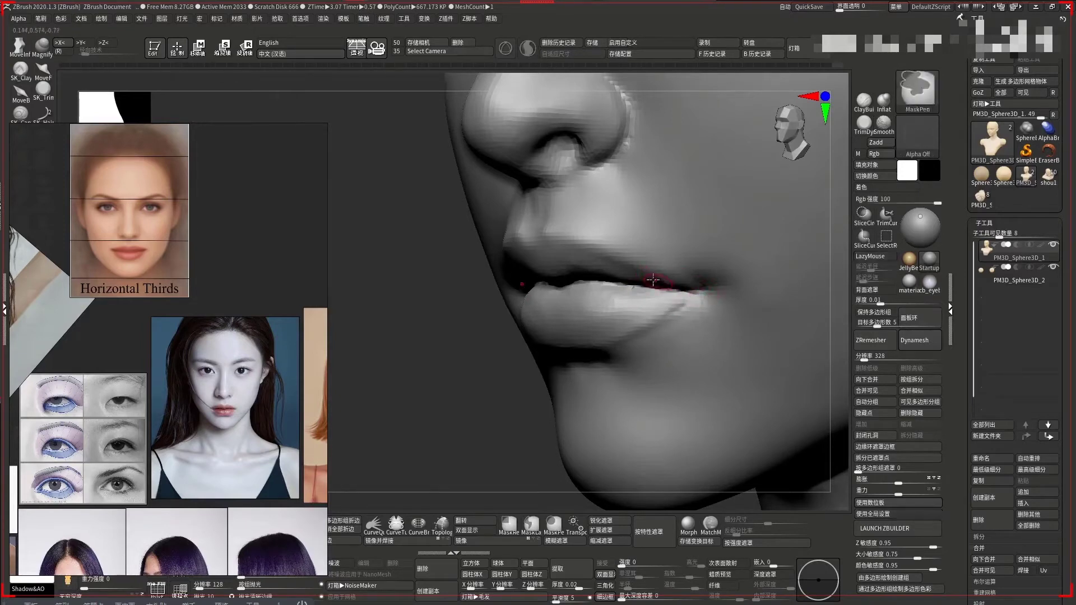
key("ctrl")
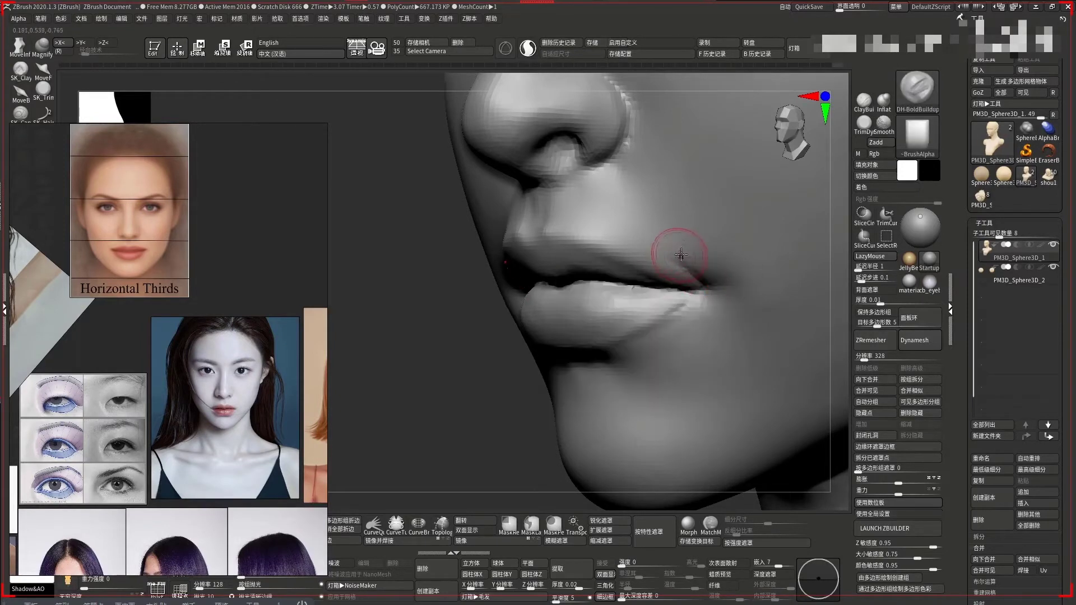
key("space")
key("shift")
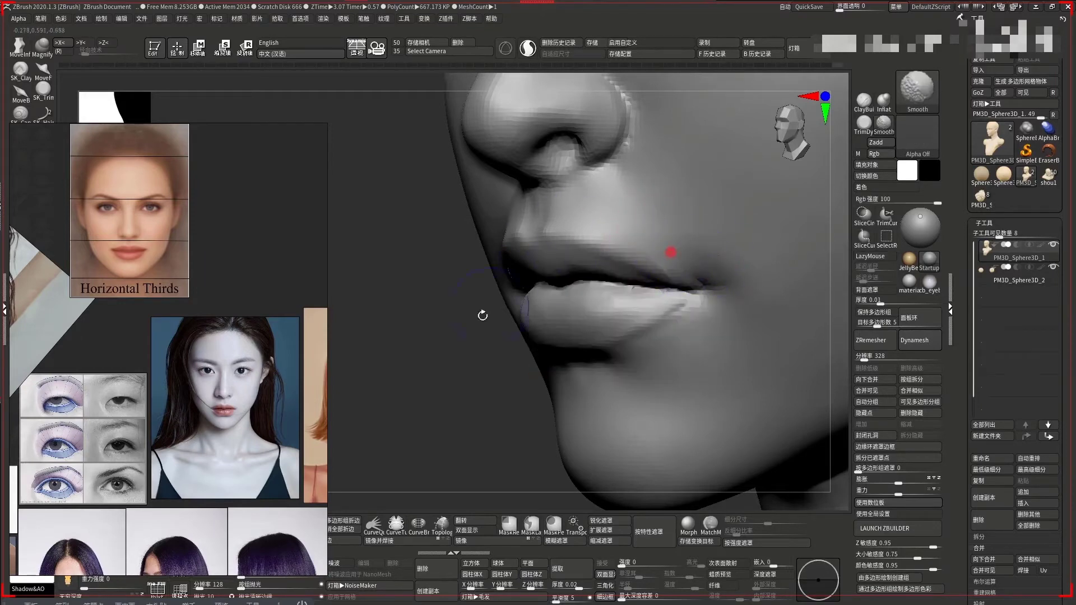
Frame the head and adjust brush settings while turning between profile and three-quarter views
right_click_drag(483, 316, 449, 295, "ctrl")
key("f")
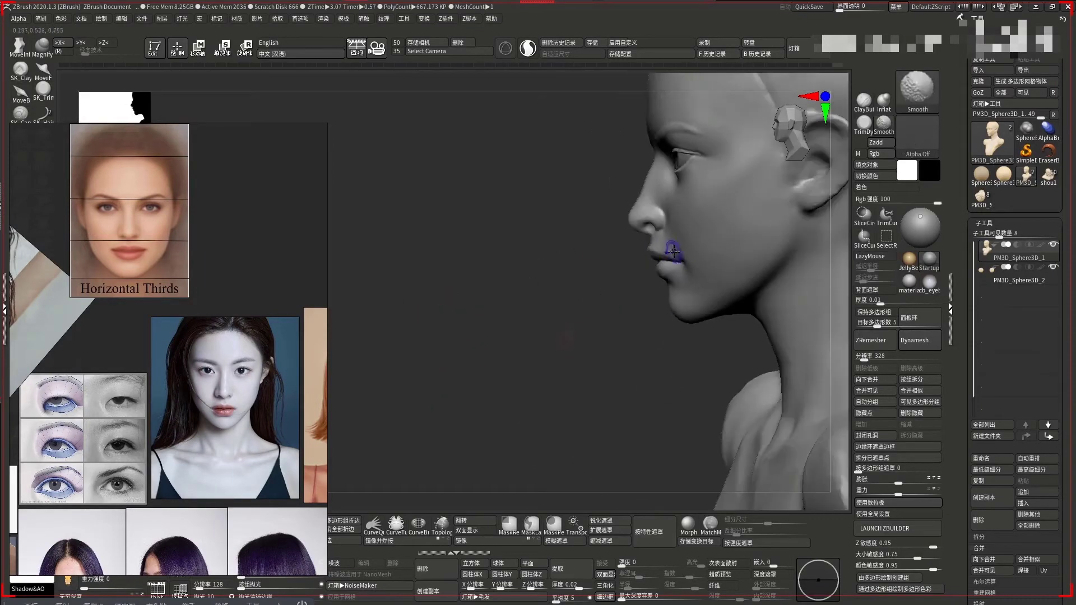
left_click_drag(588, 308, 448, 303)
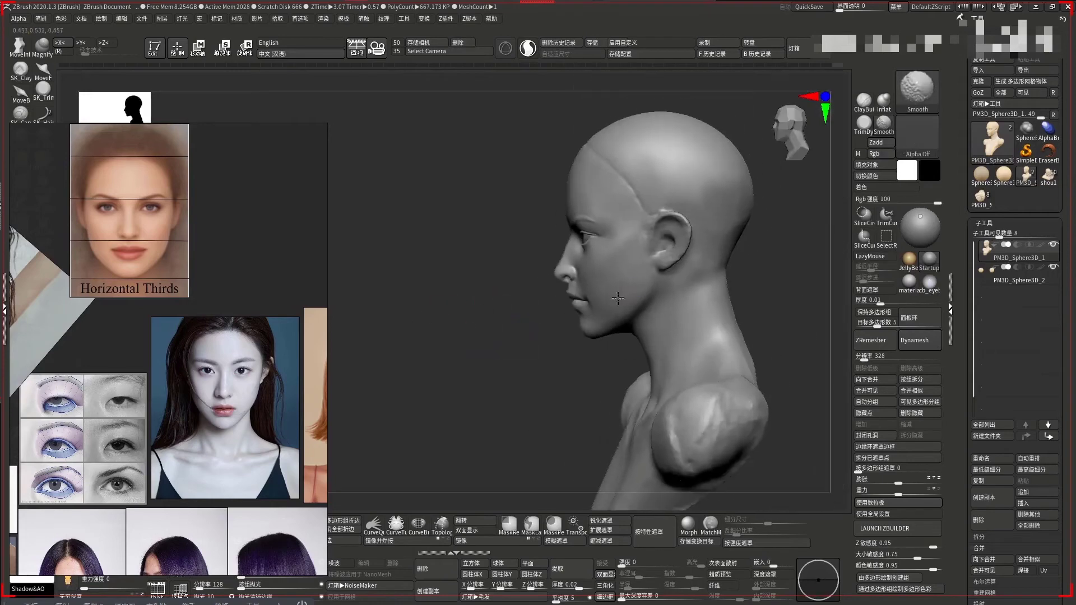
left_click_drag(506, 350, 713, 290)
right_click_drag(714, 290, 547, 311, "ctrl")
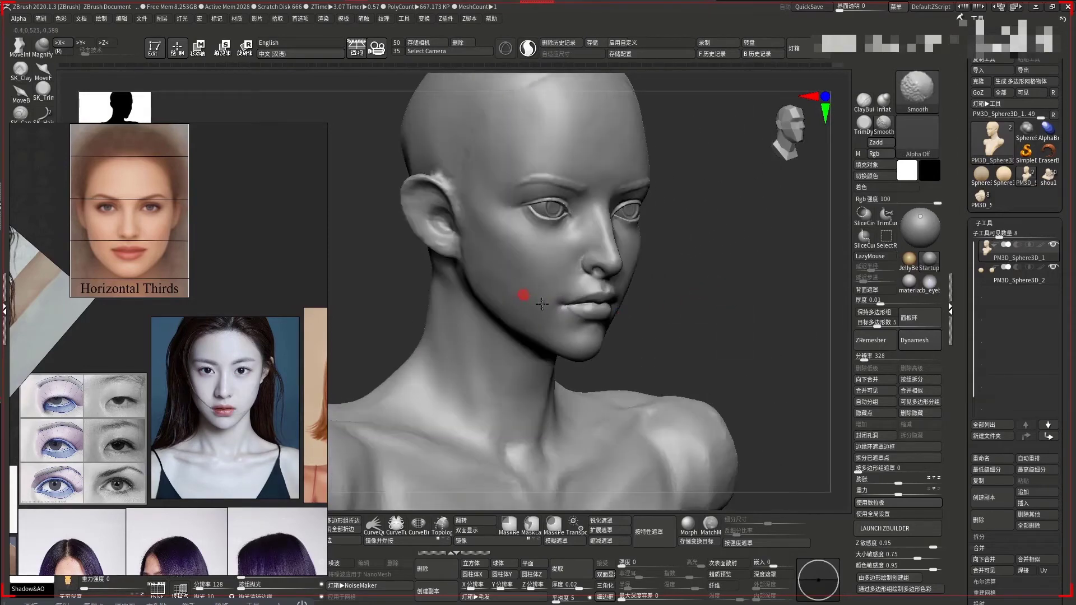
right_click(523, 296)
left_click_drag(699, 295, 670, 294)
right_click(530, 292)
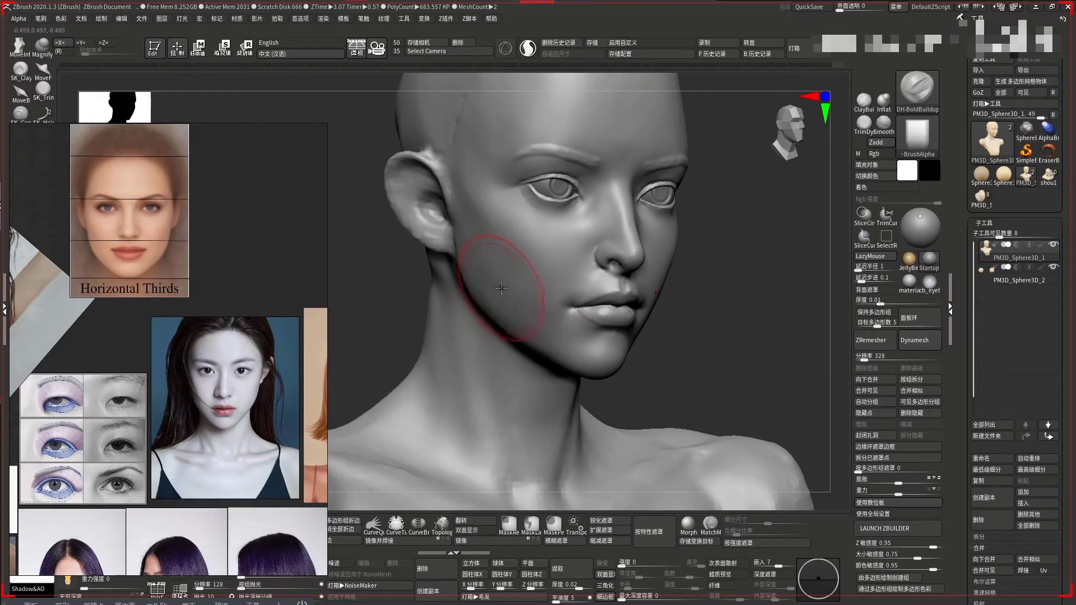
Smooth the cheek surface and the cheek below the eye from frontal and left-facing views
left_click_drag(688, 328, 667, 329)
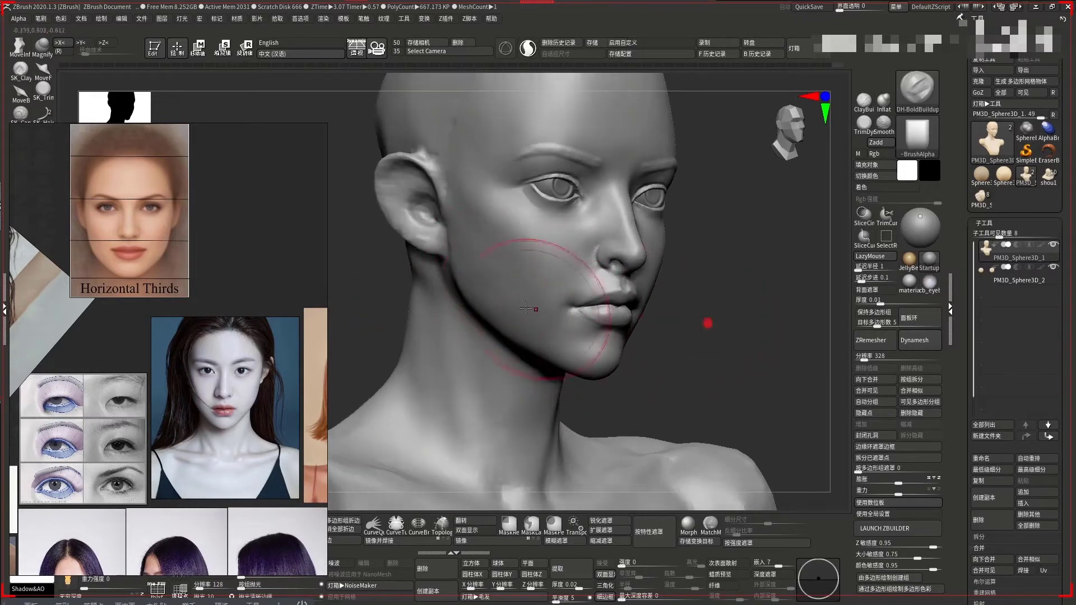
left_click_drag(507, 286, 480, 252, "shift")
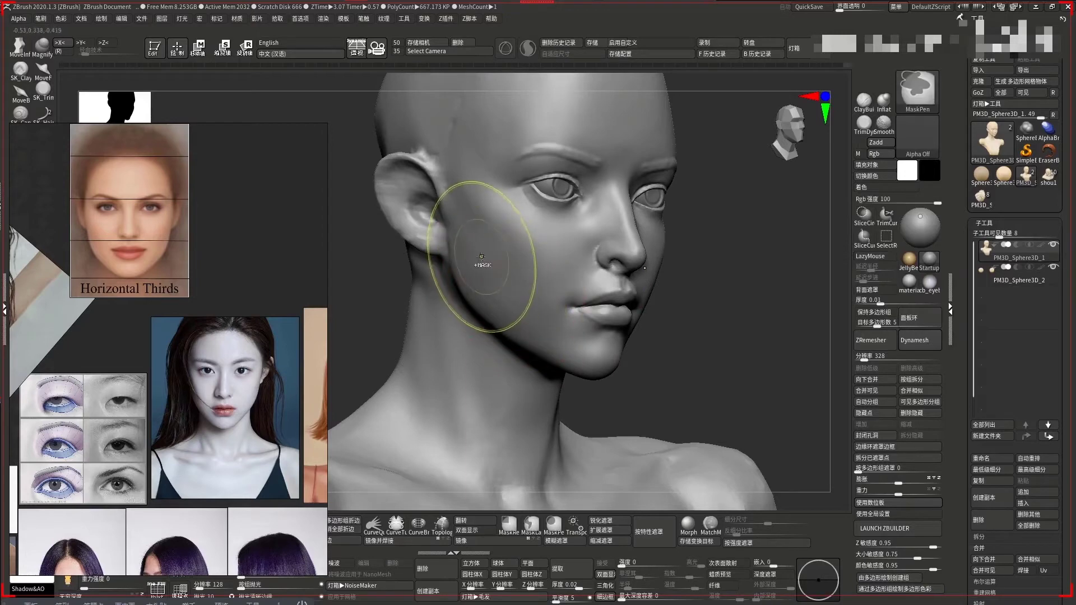
left_click_drag(714, 320, 517, 289)
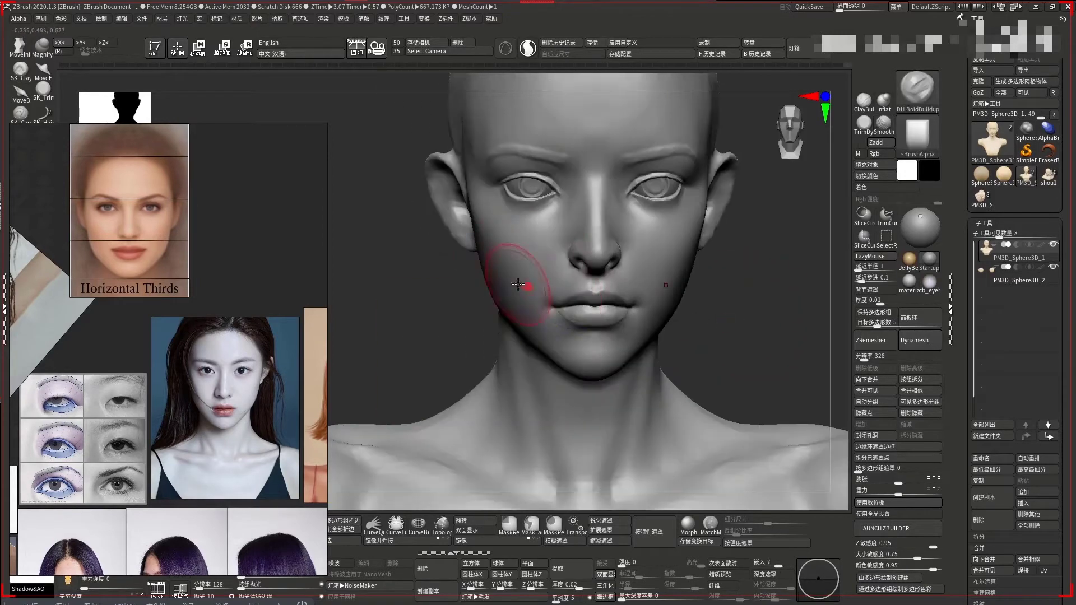
left_click_drag(745, 319, 637, 284)
left_click_drag(794, 296, 619, 256)
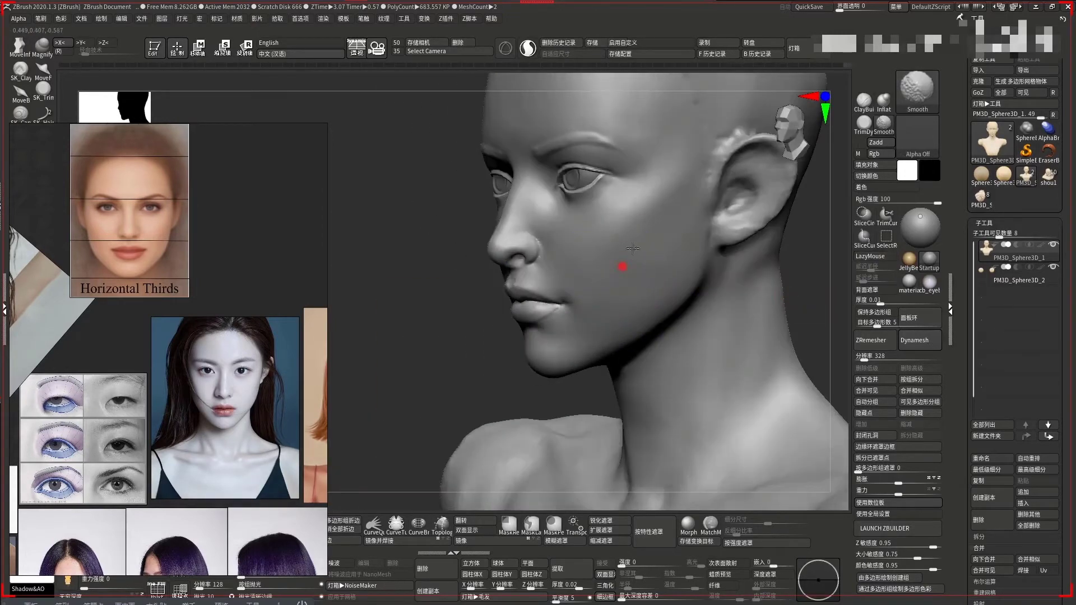
key("space")
left_click_drag(602, 217, 610, 202, "shift")
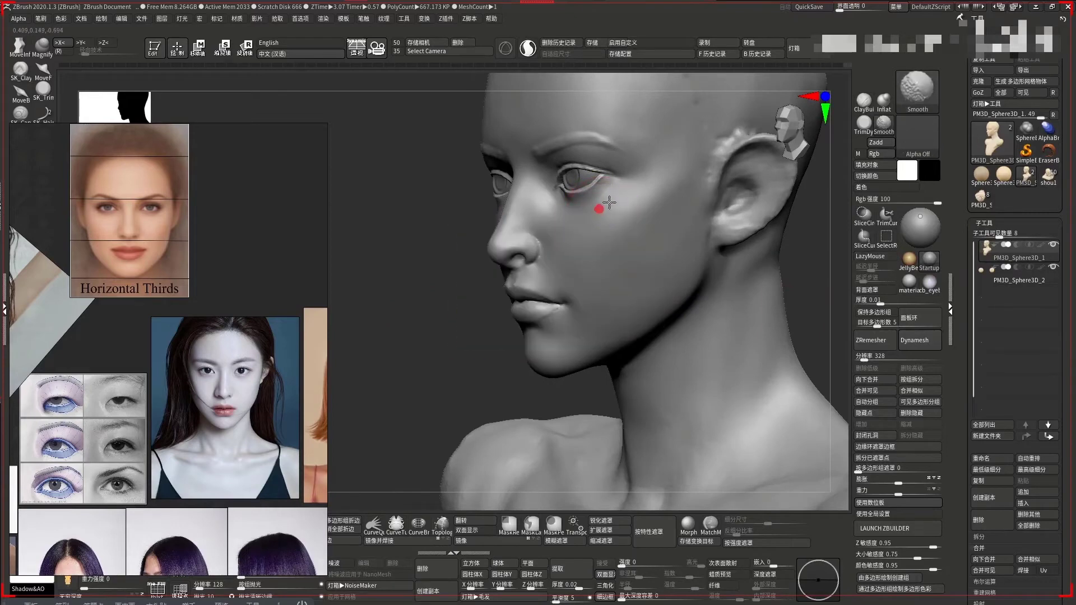
Switch to the Standard brush and Shift-smooth the under-eye area in three-quarter view
left_click_drag(413, 279, 445, 267)
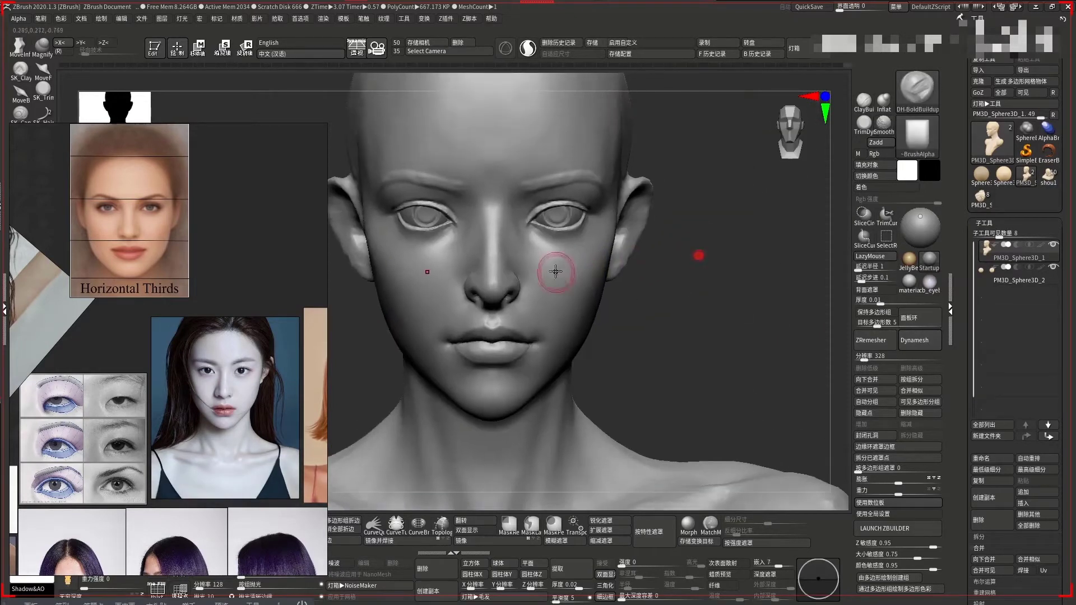
mouse_move(699, 255)
left_mouse_down("alt")
mouse_move(700, 288)
mouse_move(521, 233)
left_mouse_up("alt")
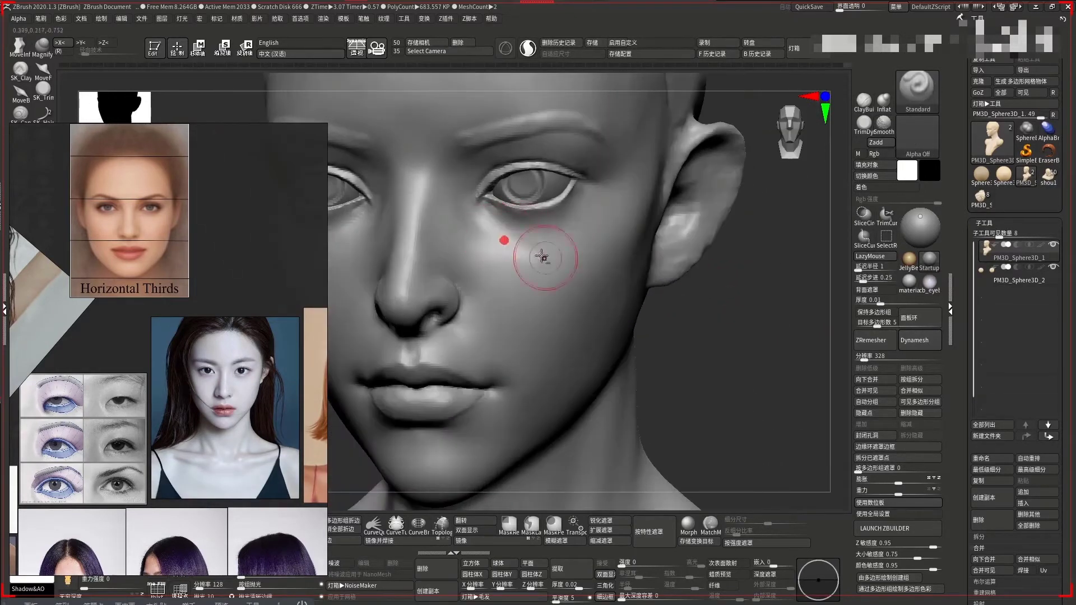
right_click_drag(572, 247, 548, 252)
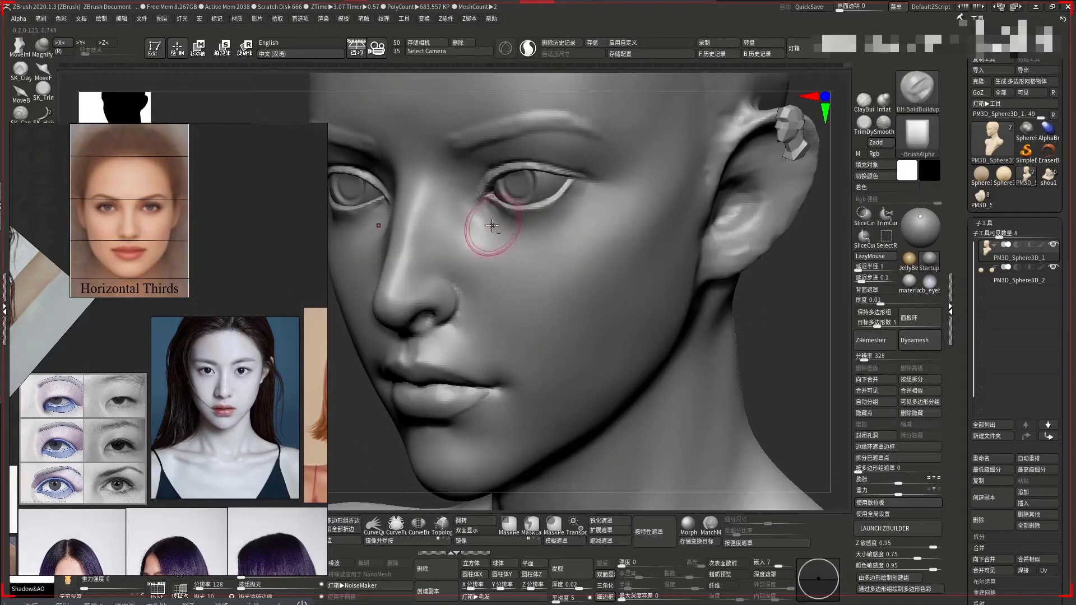
key("b")
key("s")
key("t")
key("shift")
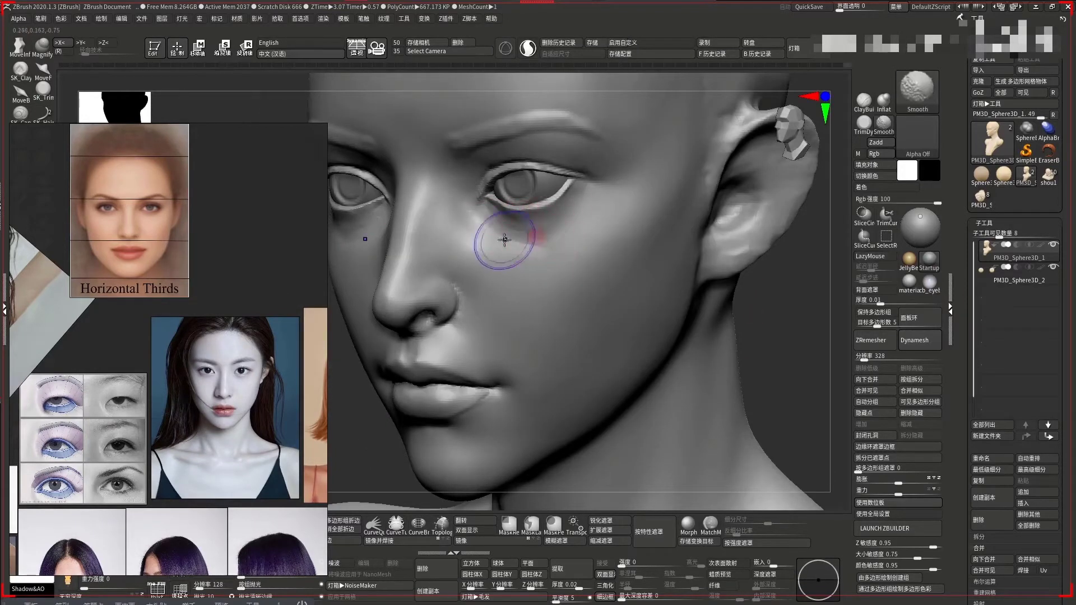
mouse_move(748, 297)
right_mouse_down()
mouse_move(666, 275)
mouse_move(704, 276)
mouse_move(728, 303)
mouse_move(711, 257)
mouse_move(710, 282)
mouse_move(721, 275)
right_mouse_up()
Enlarge the Move brush and push the cheek and side profile of the face
right_click(711, 257)
right_click(566, 276)
left_click_drag(566, 276, 554, 270)
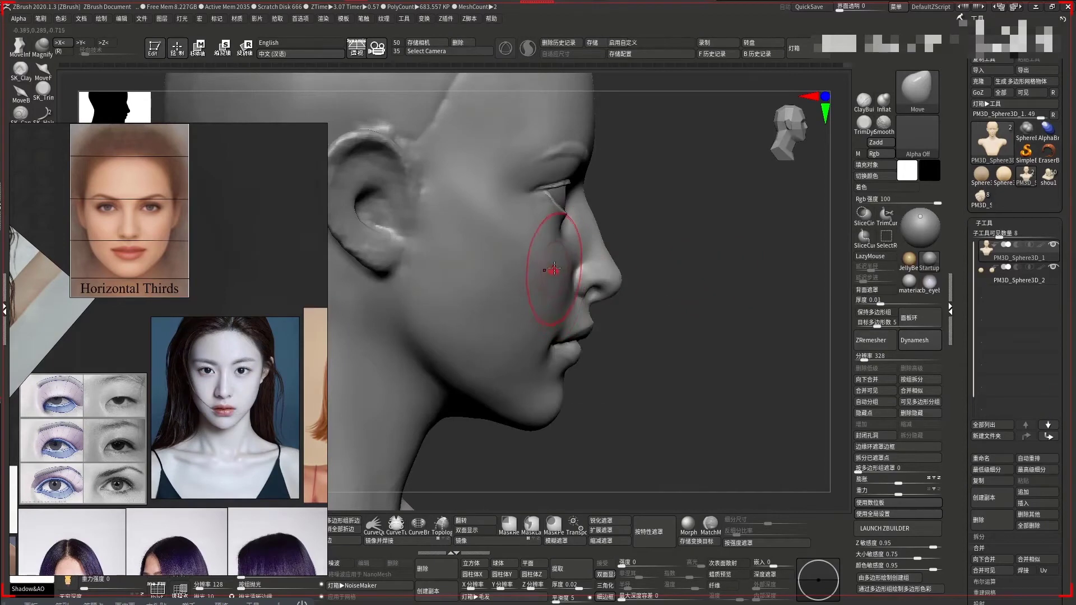
mouse_move(617, 240)
right_mouse_down()
mouse_move(437, 224)
mouse_move(449, 194)
right_mouse_up()
right_click(443, 241)
right_click_drag(397, 328, 387, 320)
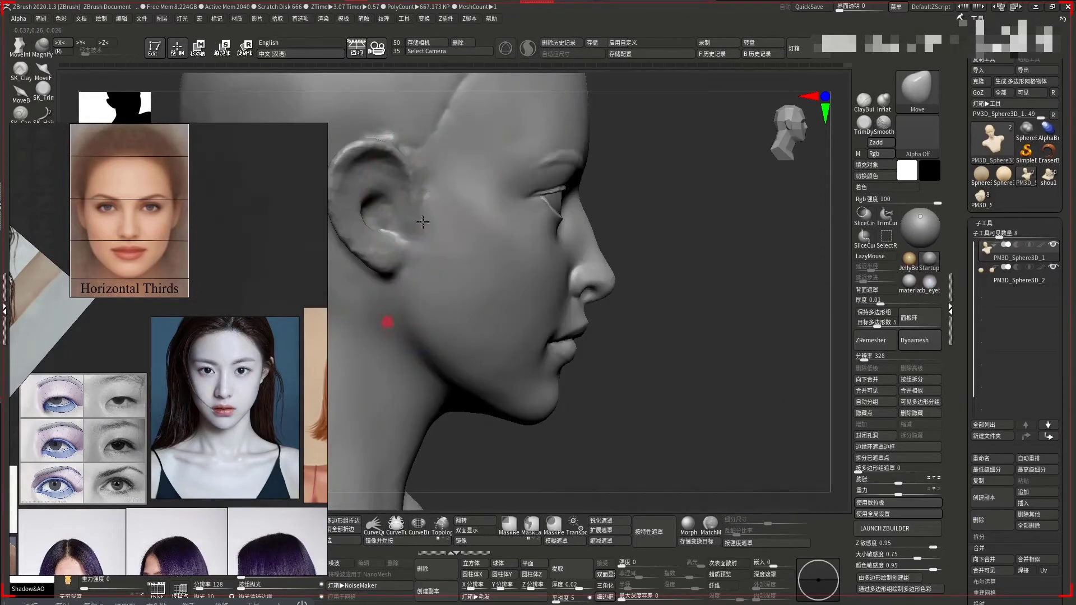
right_click(419, 238)
mouse_move(699, 279)
right_mouse_down("ctrl")
mouse_move(749, 336)
mouse_move(702, 240)
mouse_move(716, 228)
mouse_move(756, 265)
mouse_move(747, 232)
mouse_move(733, 223)
mouse_move(768, 343)
mouse_move(494, 211)
right_mouse_up("ctrl")
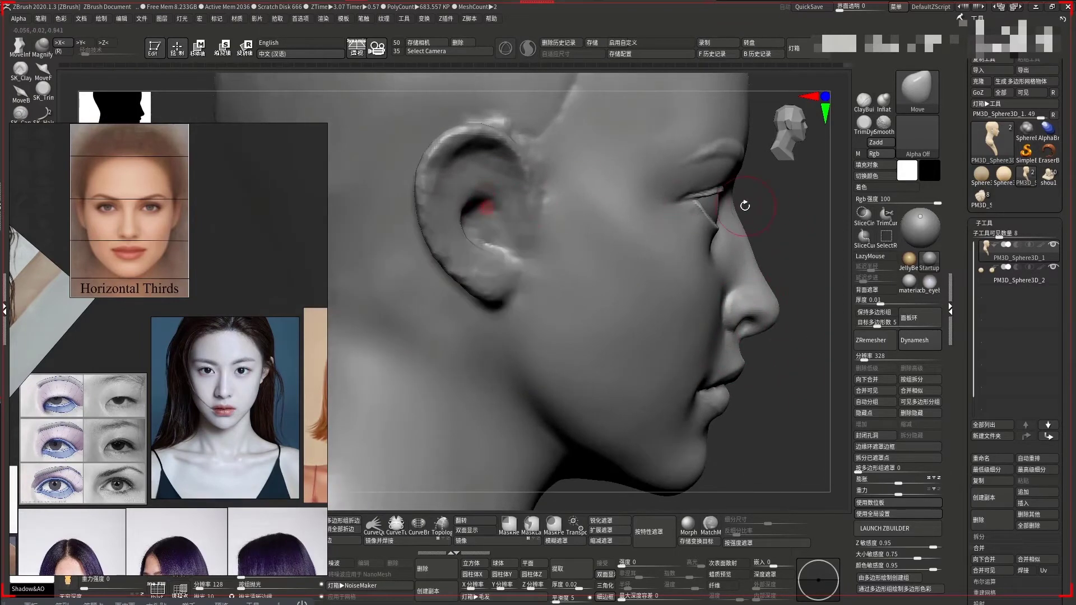
Zoom the reference panel in on the purple-haired ear photo
scroll(181, 322, "down", 3)
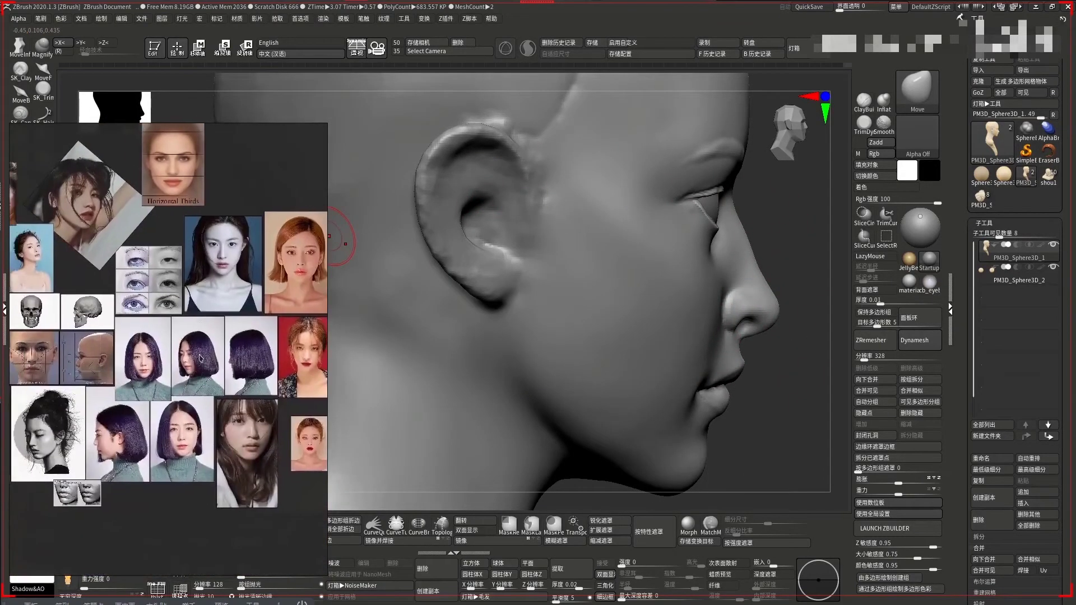
scroll(157, 392, "up", 3)
scroll(143, 455, "up", 3)
scroll(142, 455, "down", 1)
Switch to the Standard brush and carve a groove along the top of the ear rim
scroll(211, 418, "up", 1)
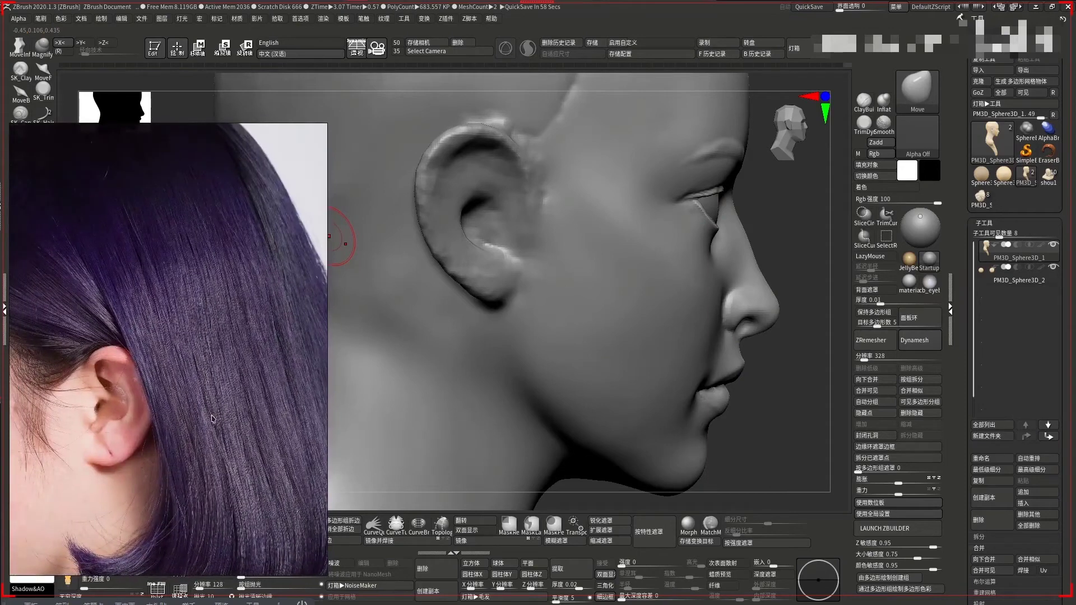
left_click_drag(779, 249, 868, 292)
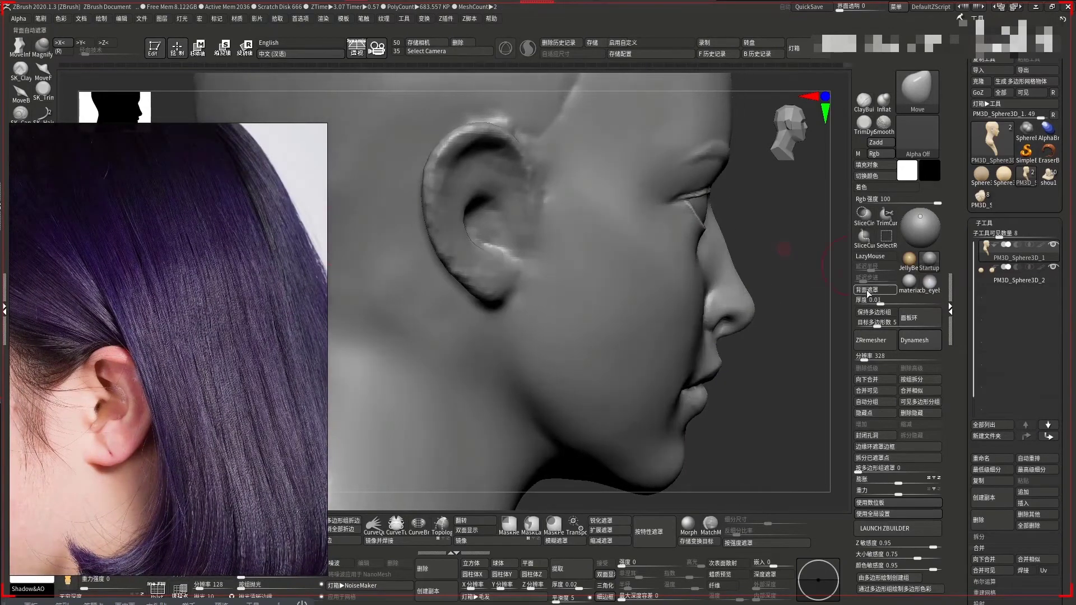
left_click_drag(797, 240, 779, 238)
key("b")
key("s")
key("t")
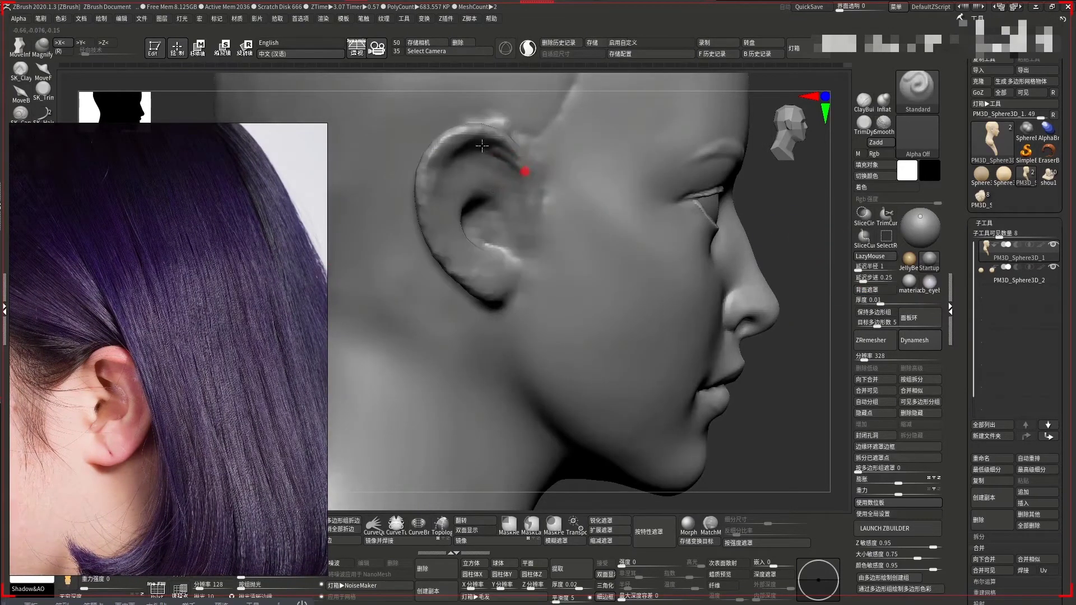
key("space")
key("space")
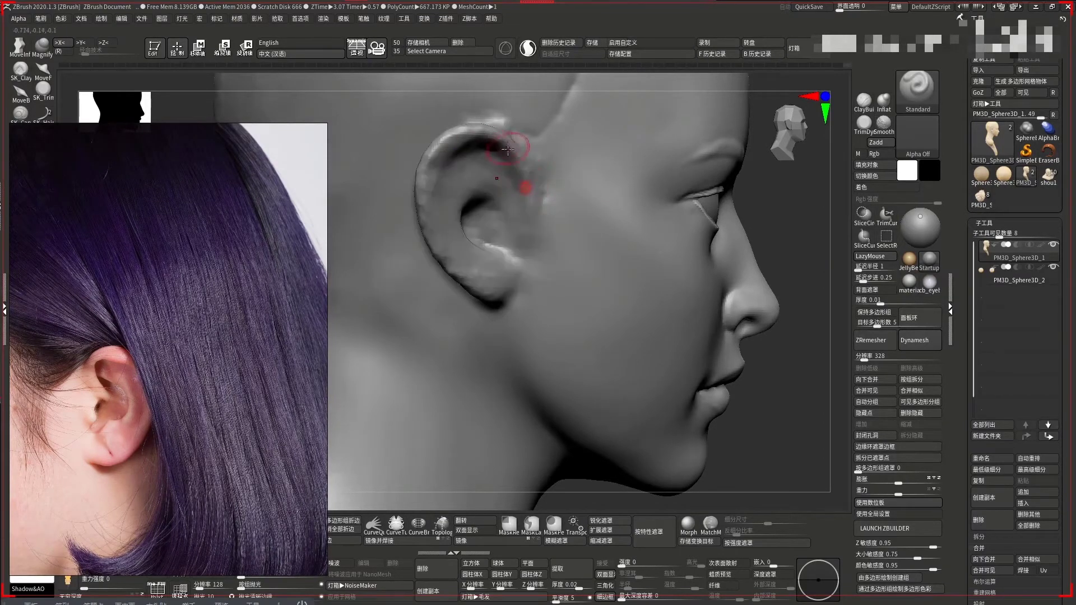
left_click_drag(504, 139, 463, 132)
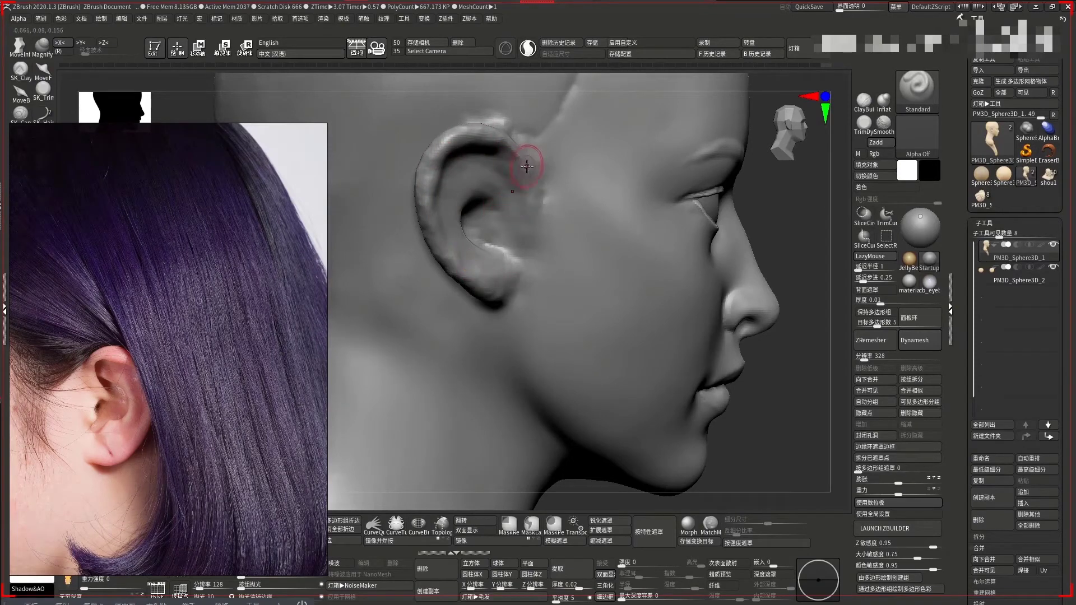
Switch to the build-up brush, enable back-face masking and reshape the back of the ears
key("b")
key("d")
key("c")
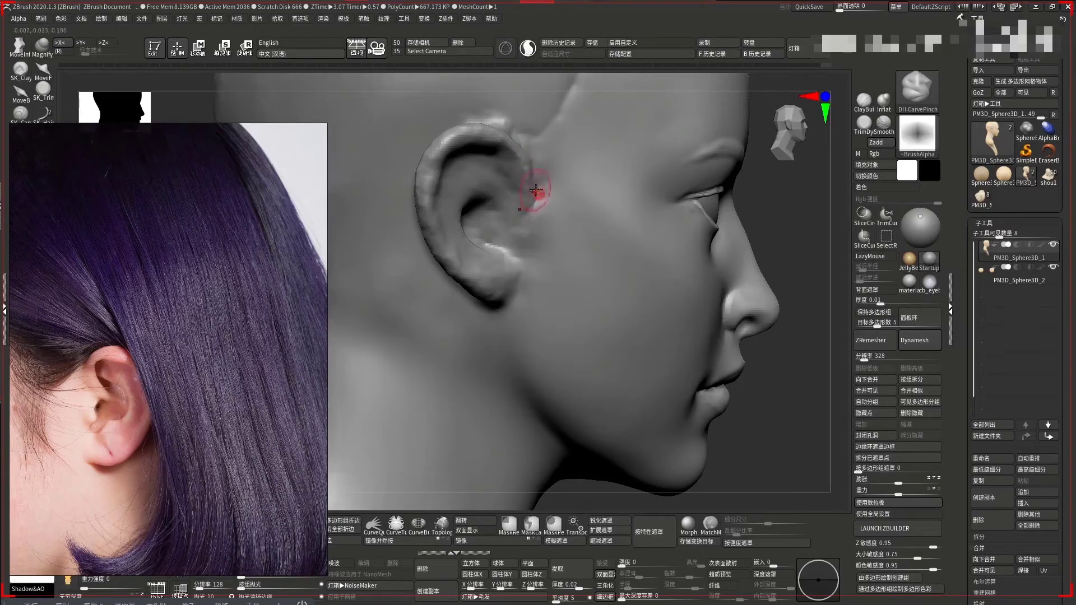
key("b")
key("d")
key("b")
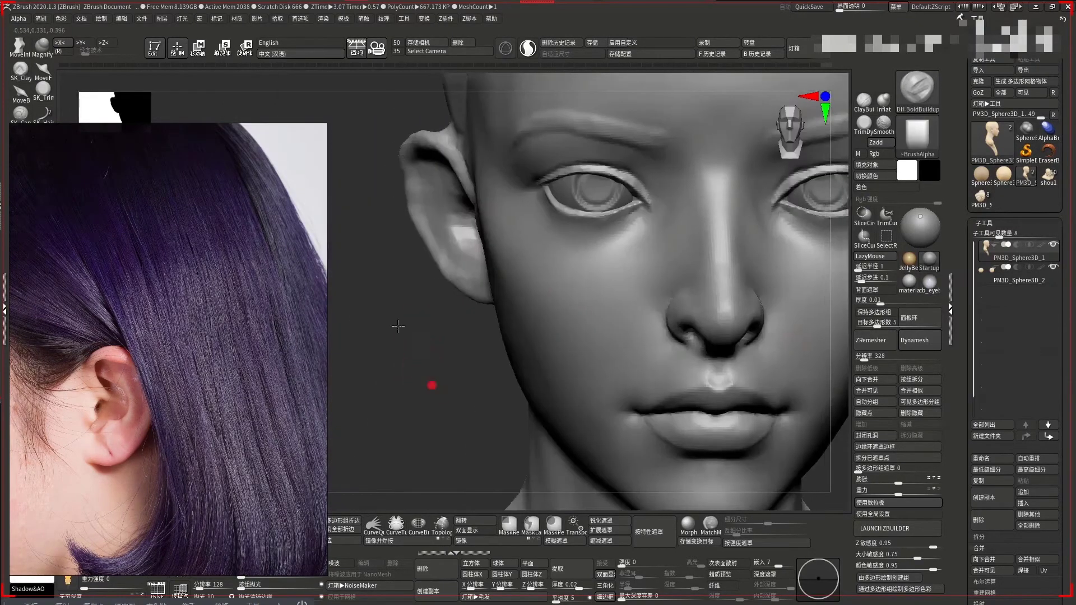
left_click_drag(398, 259, 596, 212)
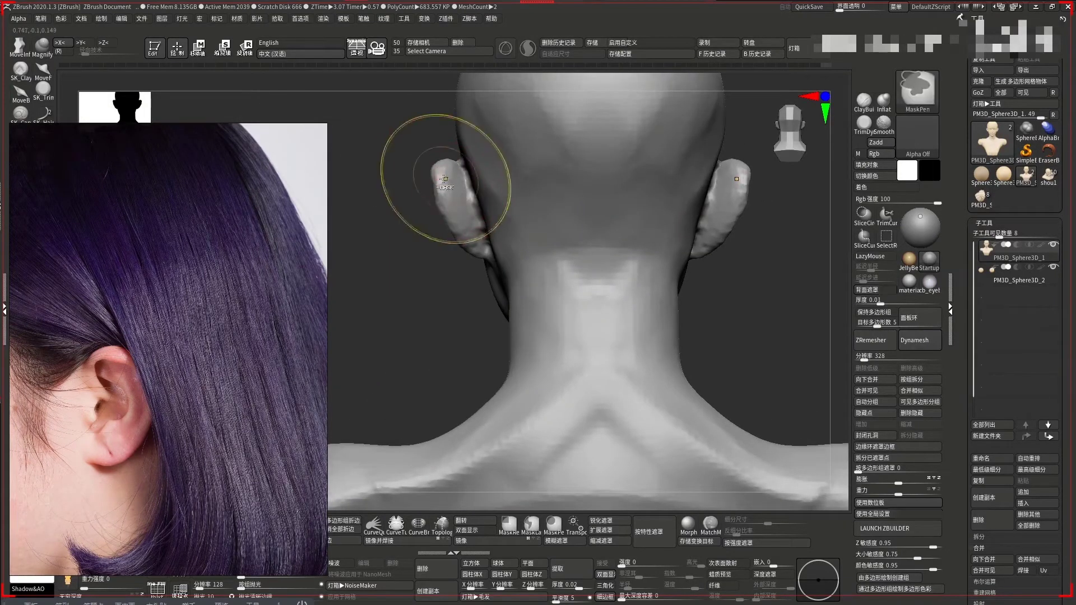
left_click(862, 289)
left_click_drag(444, 175, 445, 170)
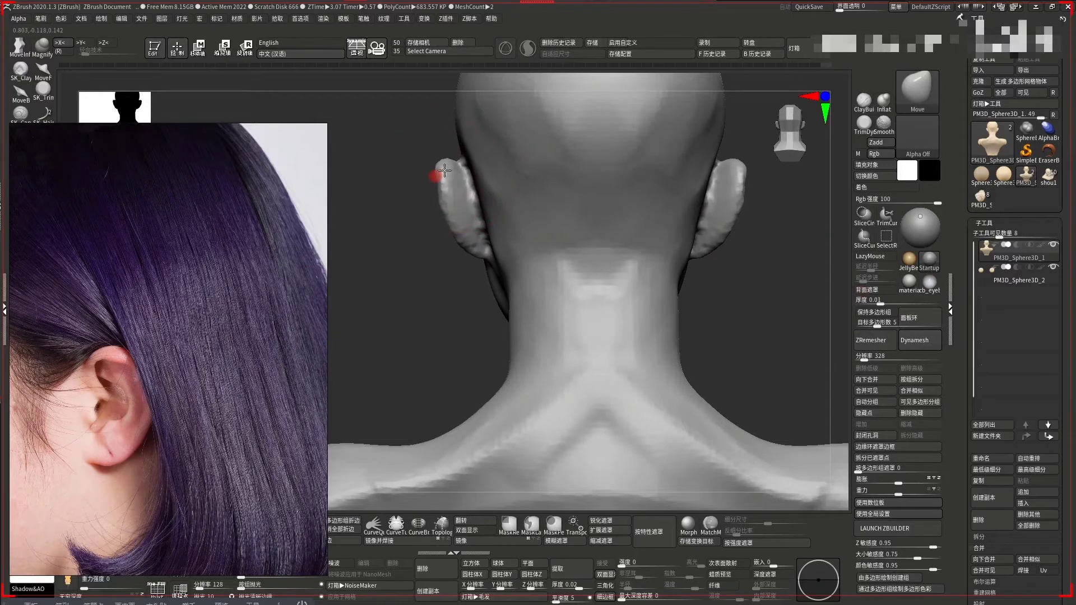
Check the ear from front, three-quarter and back views, pushing it into shape from behind
left_click_drag(420, 259, 660, 255)
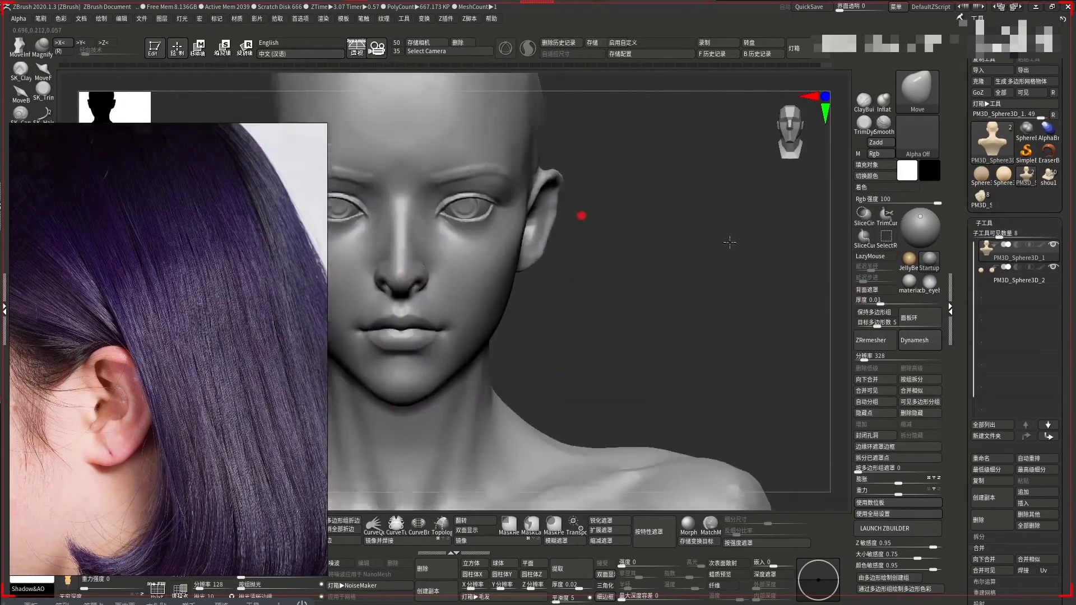
mouse_move(461, 288)
left_mouse_down()
mouse_move(577, 269)
mouse_move(446, 281)
left_mouse_up()
left_click_drag(513, 303, 640, 265, "alt")
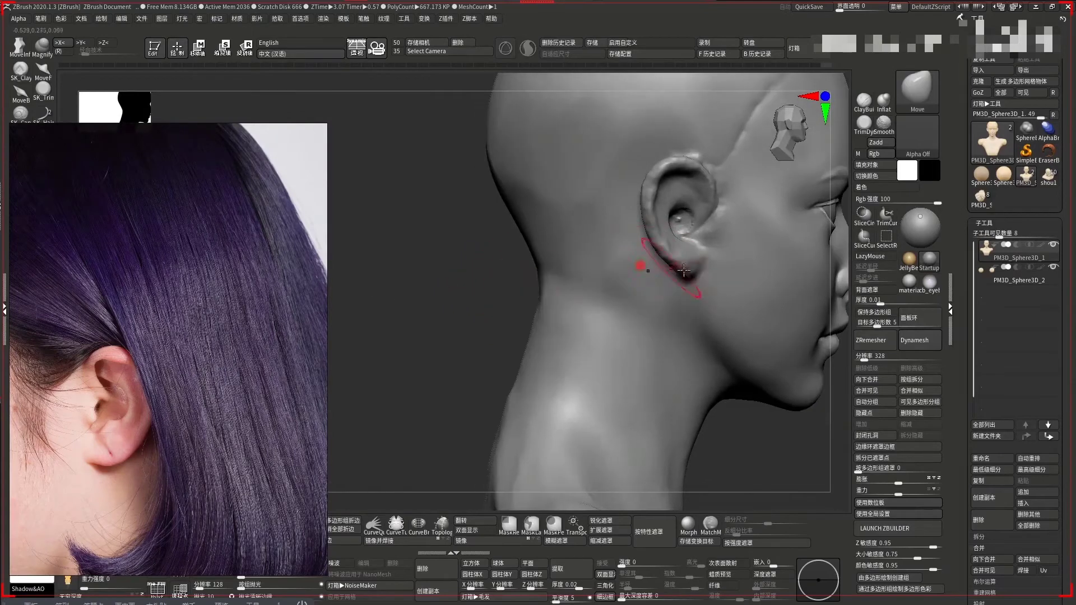
right_click_drag(689, 267, 681, 257)
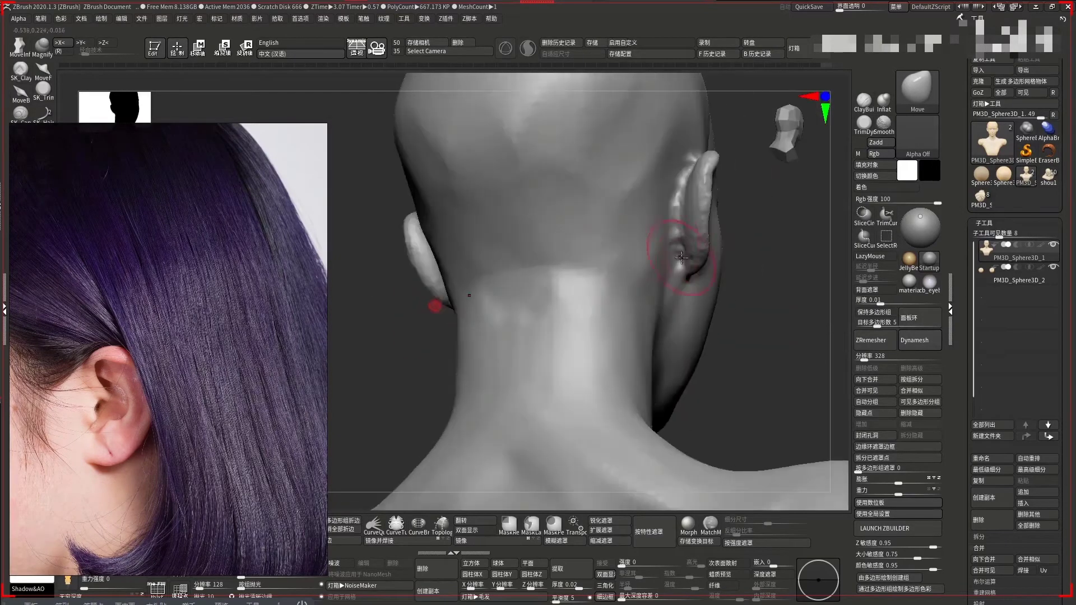
left_click_drag(702, 256, 695, 257)
right_click_drag(752, 259, 733, 239)
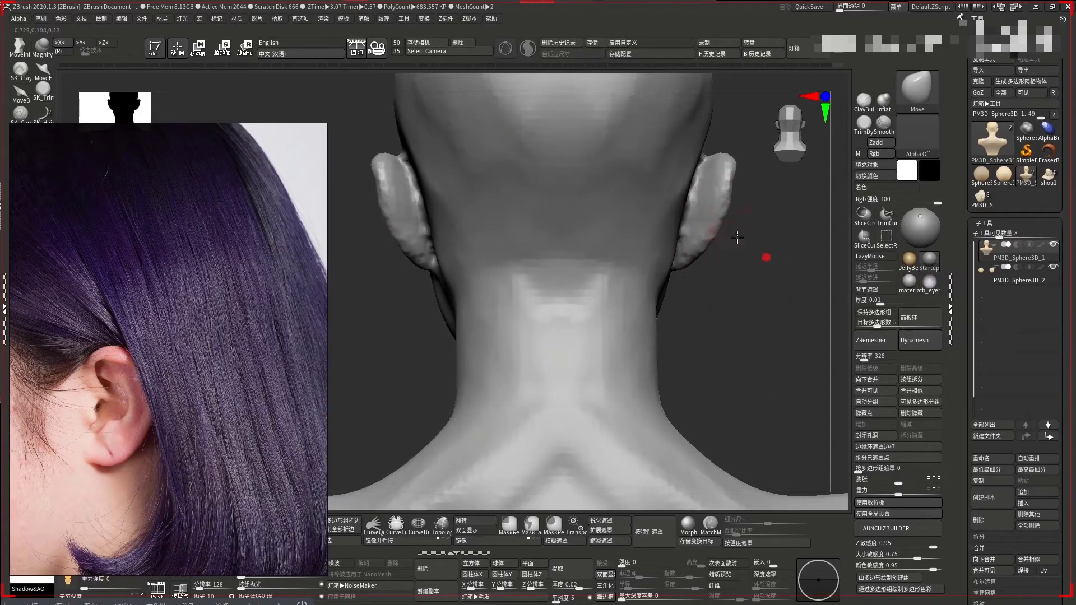
key("f")
key("space")
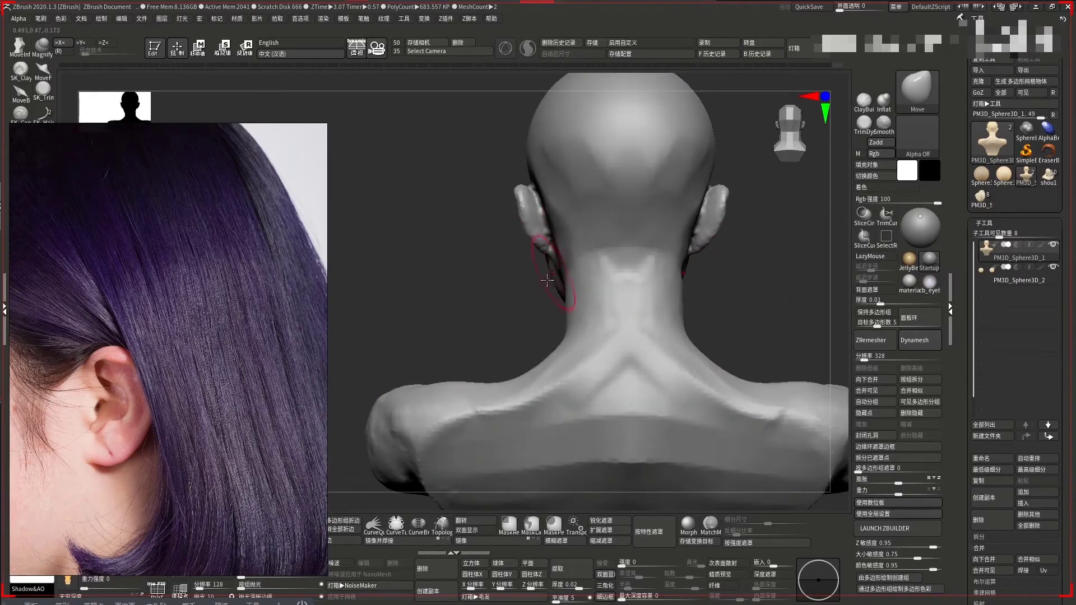
Reduce the brush to a small size and smooth around the ear in three-quarter view
mouse_move(547, 280)
right_mouse_down()
mouse_move(617, 269)
mouse_move(532, 224)
right_mouse_up()
key("space")
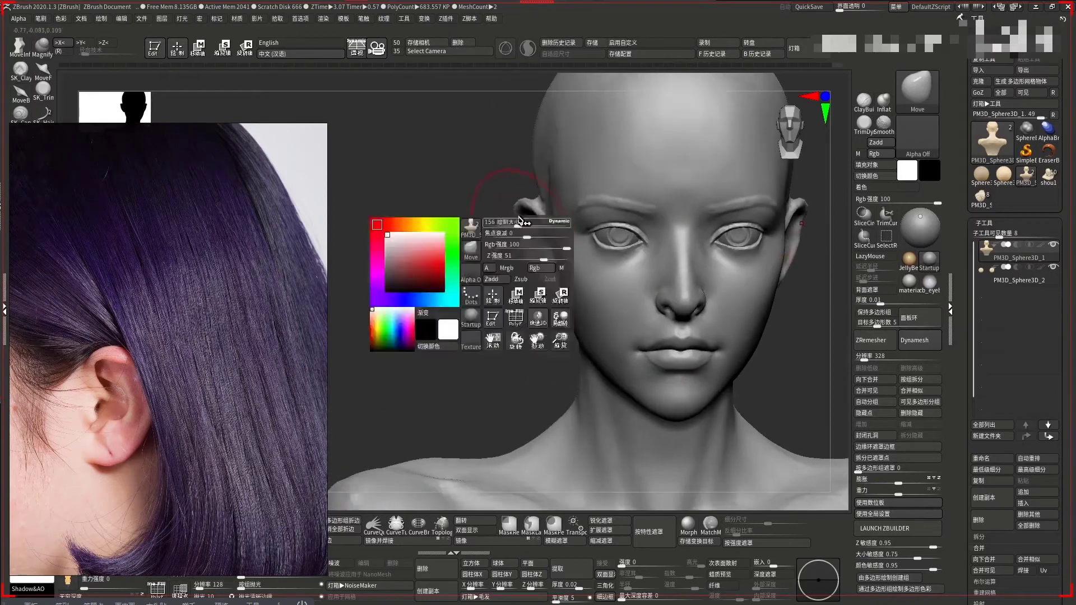
left_click_drag(519, 222, 489, 222)
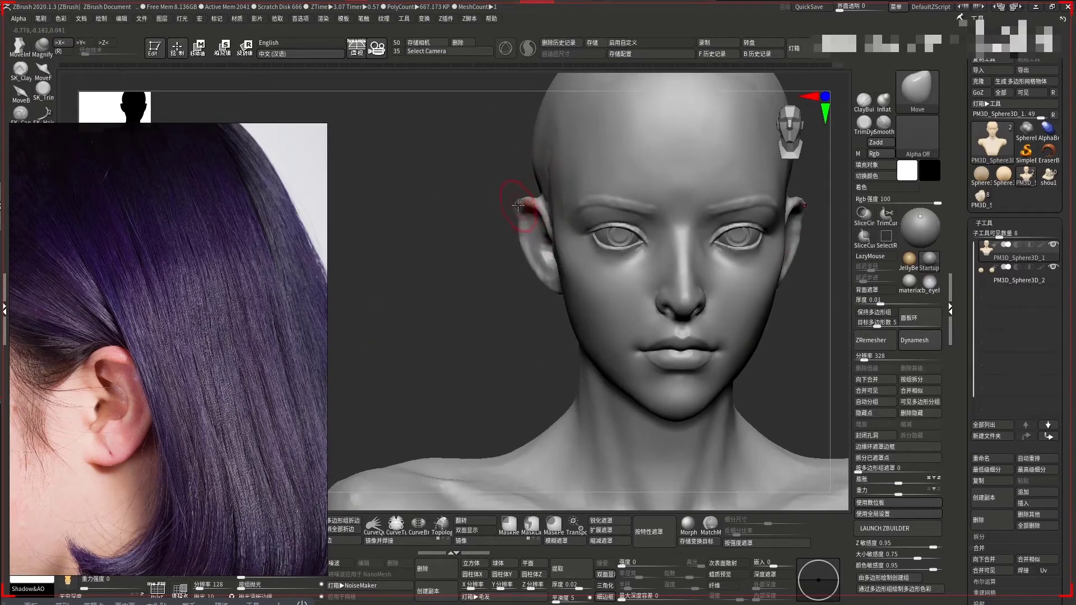
right_click_drag(489, 211, 515, 215)
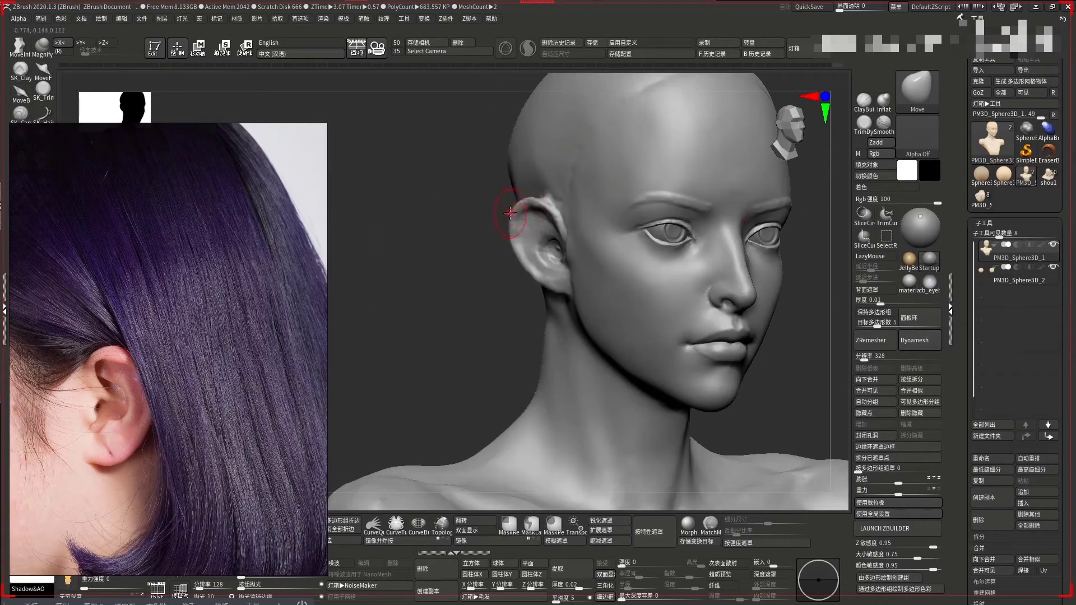
key("shift")
mouse_move(523, 254)
right_mouse_down("shift")
mouse_move(492, 300)
mouse_move(668, 226)
right_mouse_up("shift")
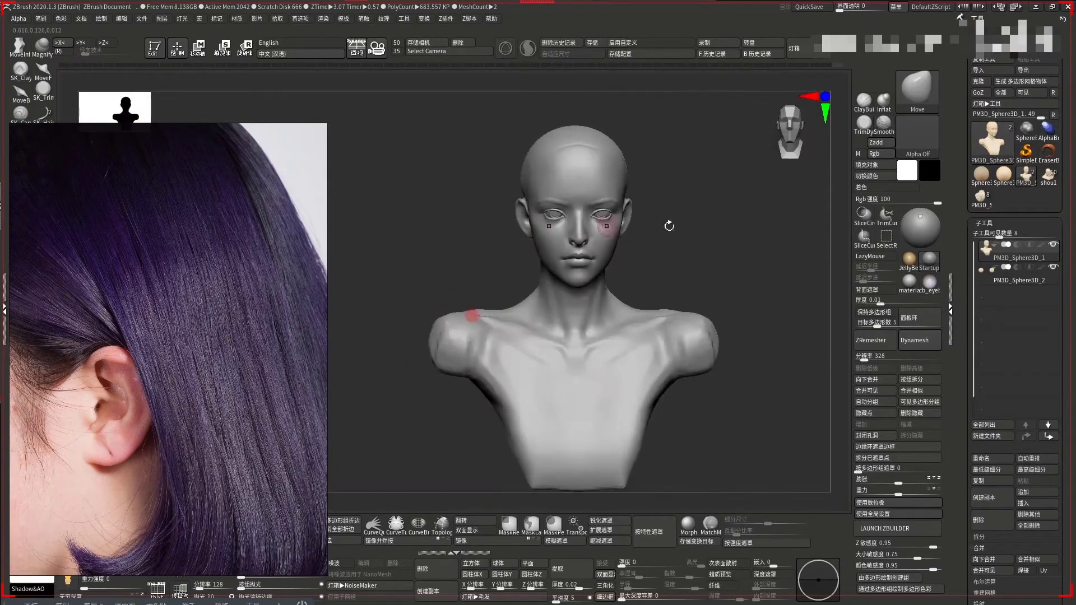
Build a hairline ridge across the side of the skull with DH-BoldBuildup, then mask and smooth it
right_click_drag(728, 202, 486, 214, "alt")
mouse_move(445, 157)
right_mouse_down("alt")
mouse_move(447, 242)
mouse_move(444, 219)
mouse_move(511, 242)
mouse_move(680, 233)
mouse_move(680, 217)
right_mouse_up("alt")
key("space")
left_click(621, 232)
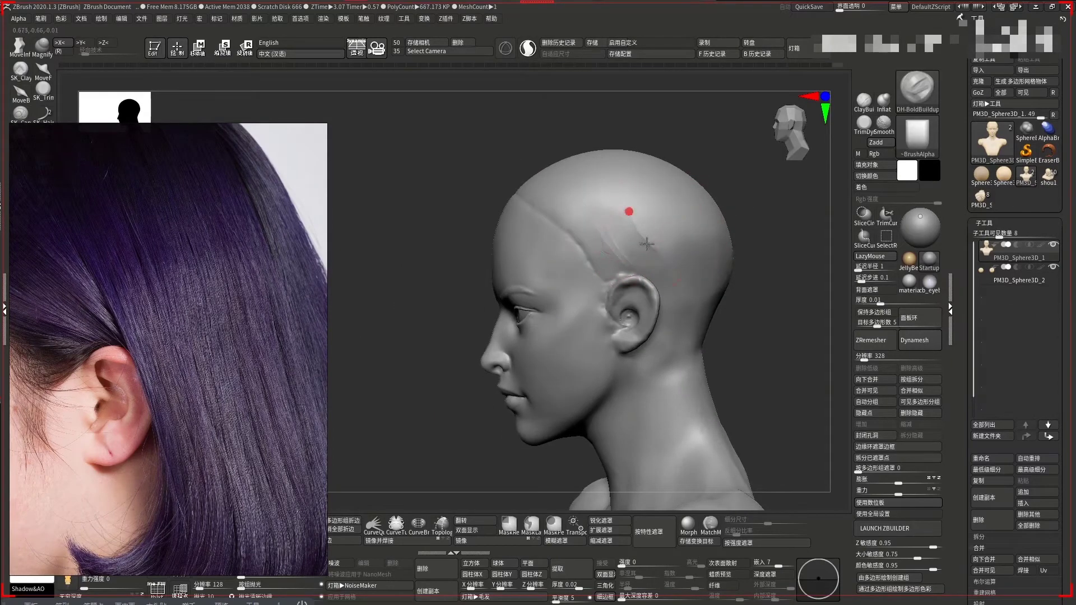
left_click_drag(630, 211, 629, 224)
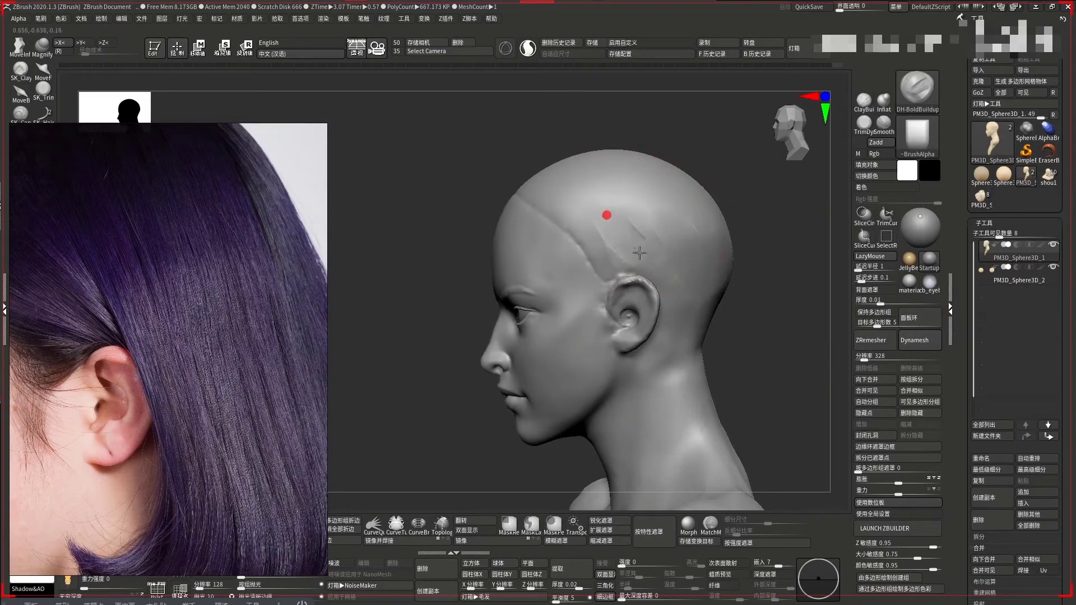
key("ctrl")
key("shift")
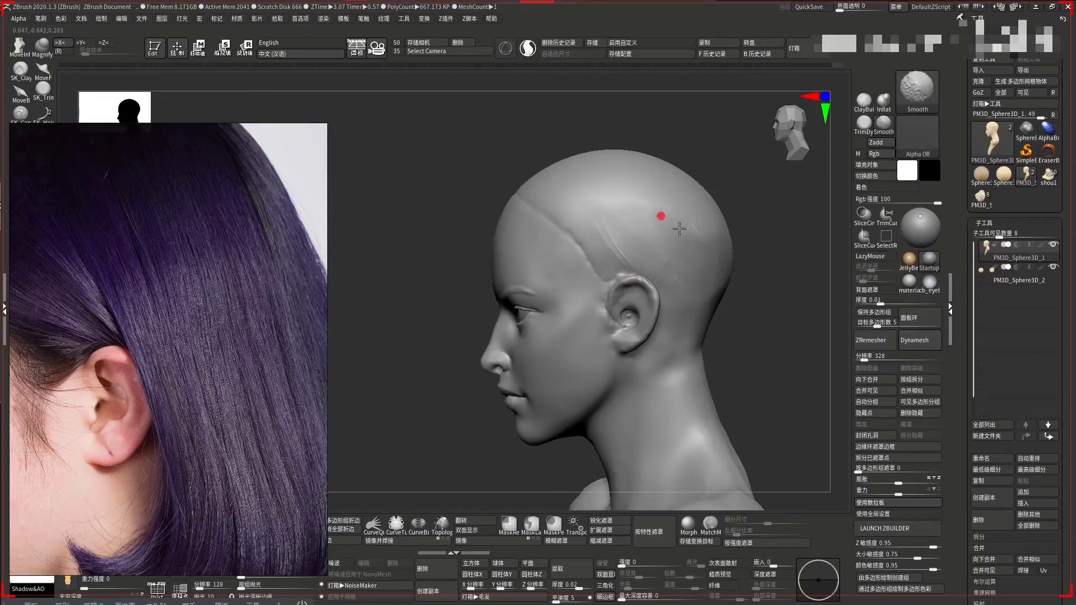
Turn the bust to face front and zoom the reference board out to the full collage
mouse_move(553, 205)
left_mouse_down()
mouse_move(473, 192)
mouse_move(665, 223)
mouse_move(662, 174)
left_mouse_up()
scroll(303, 295, "down", 3)
scroll(302, 295, "down", 2)
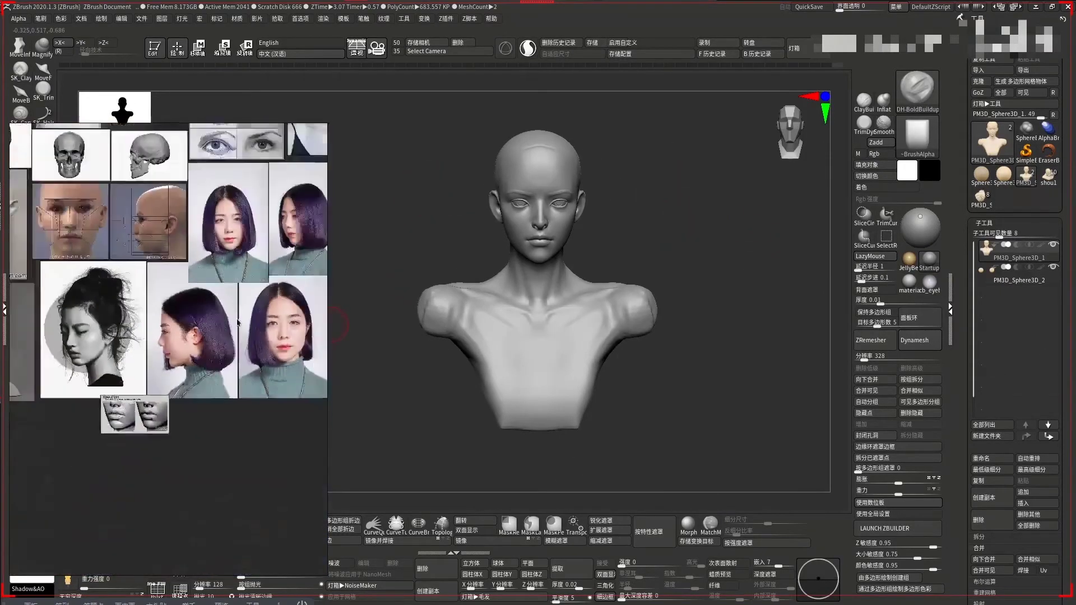
scroll(303, 296, "down", 2)
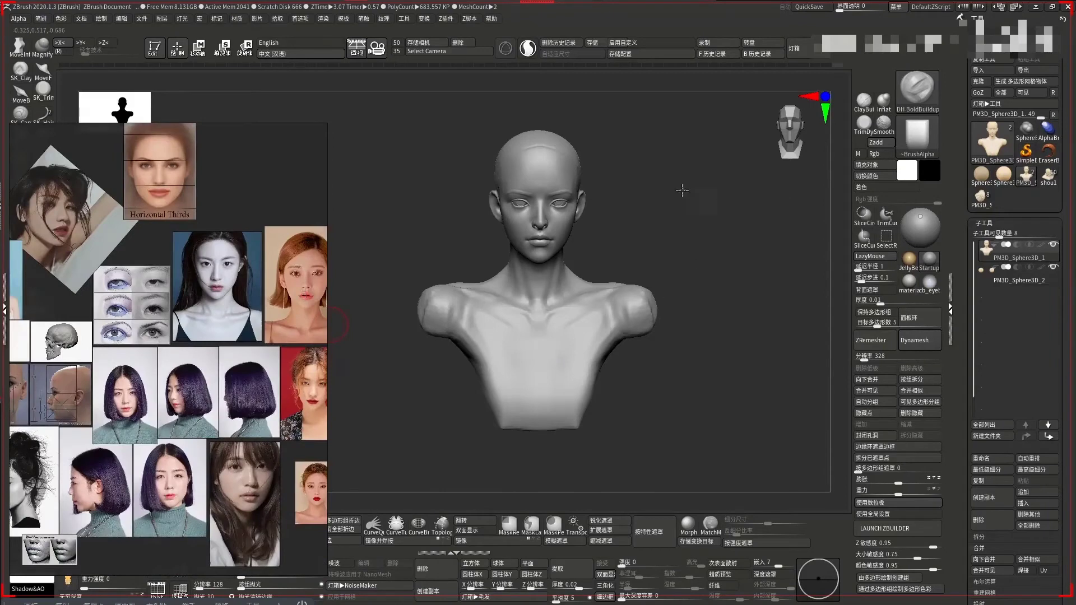
Smooth the lips in a close front view of the mouth
left_click_drag(668, 173, 744, 295, "alt")
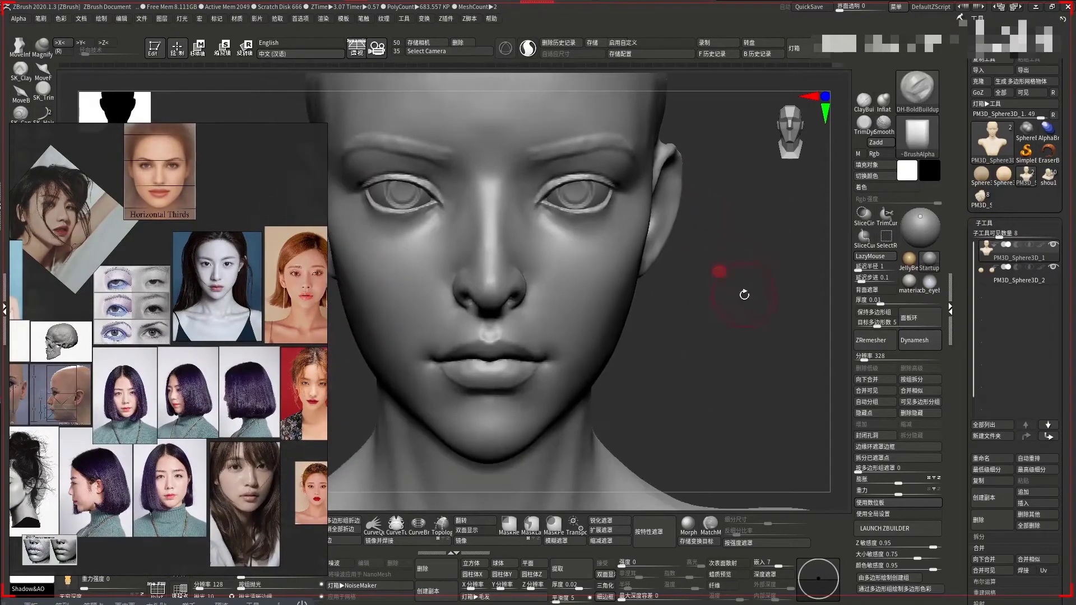
mouse_move(631, 372)
left_mouse_down()
mouse_move(715, 300)
mouse_move(591, 307)
left_mouse_up()
key("shift")
left_click_drag(658, 313, 697, 315, "shift")
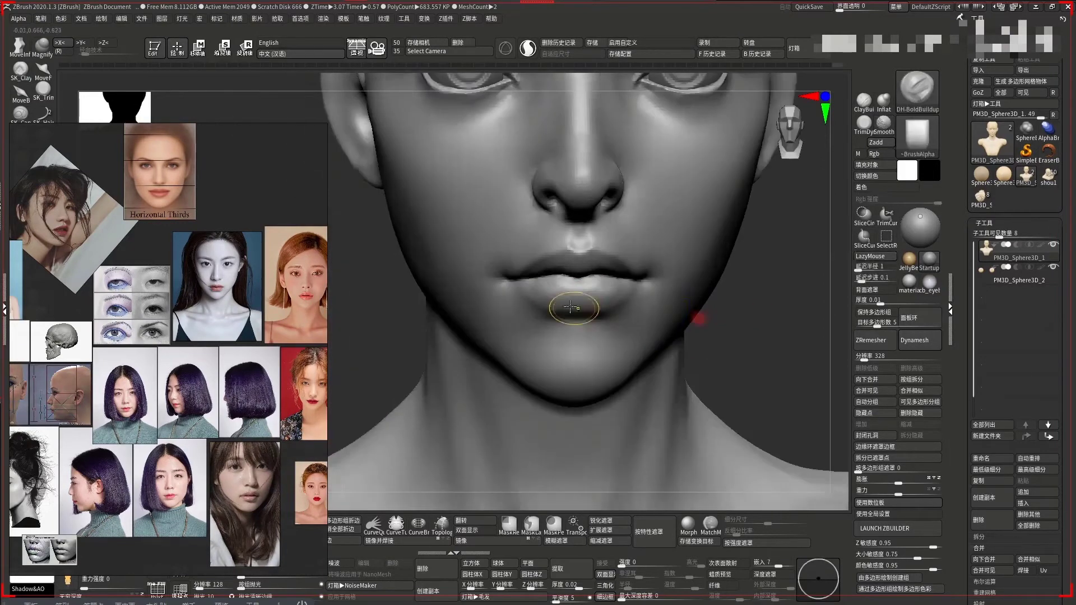
left_click_drag(773, 301, 514, 286, "alt")
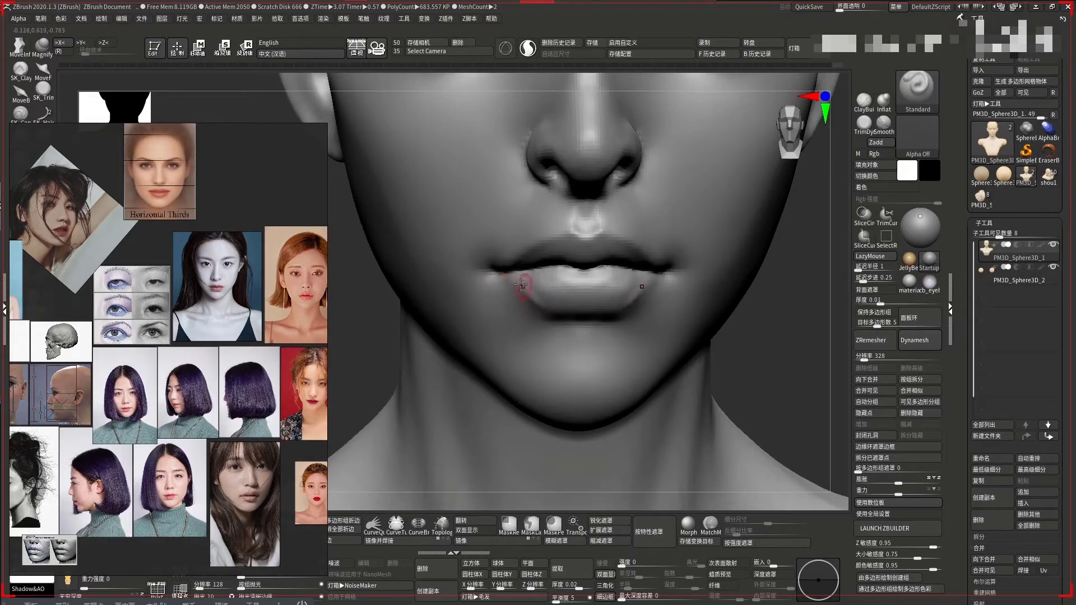
key("shift")
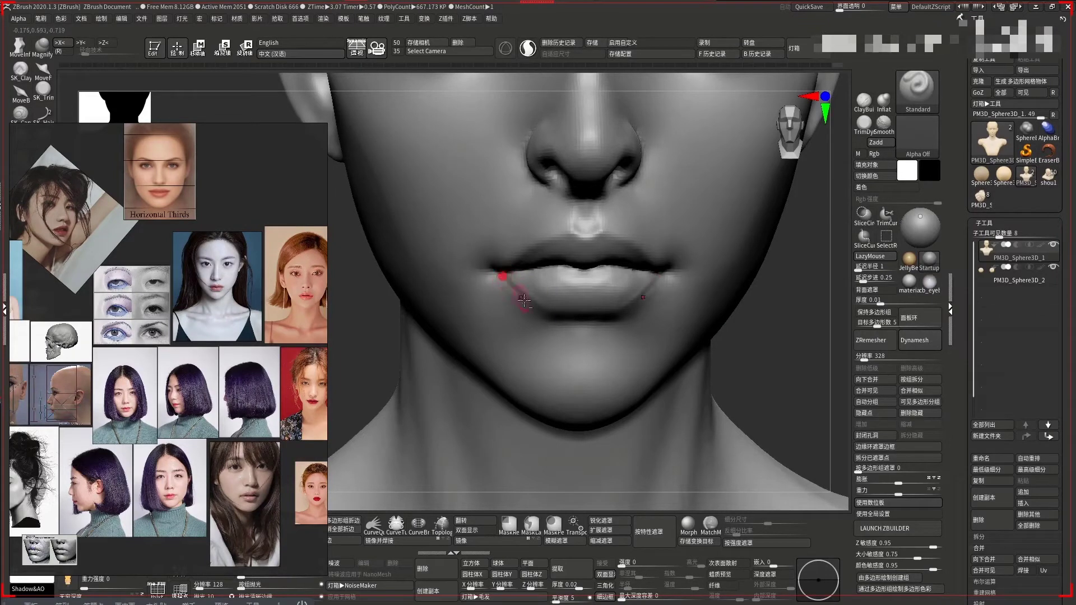
right_click_drag(494, 278, 507, 286)
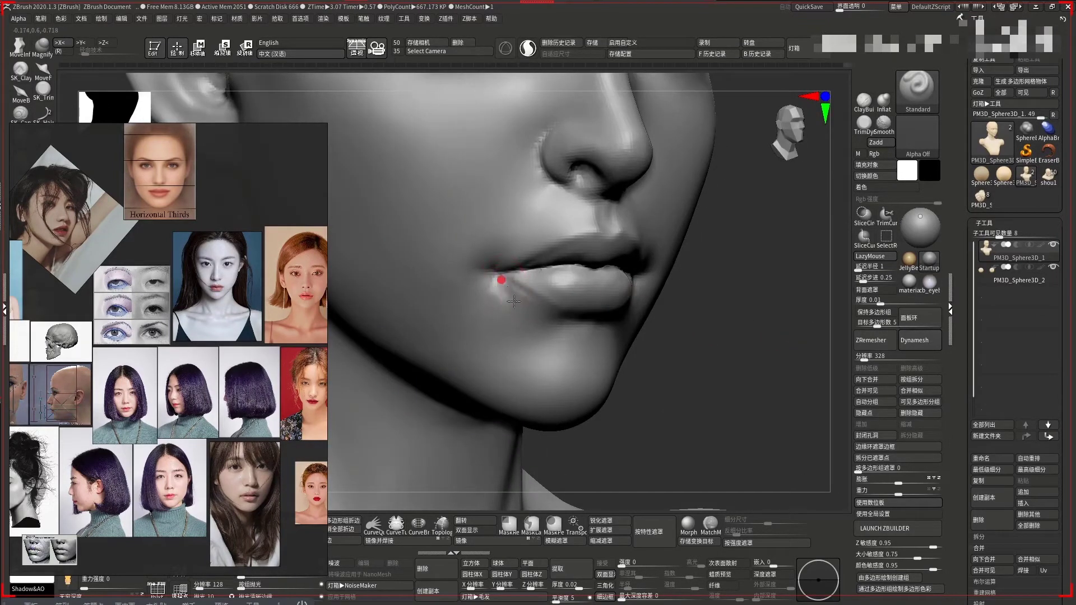
Smooth the lip corner from three-quarter views, then return to a front view
key("space")
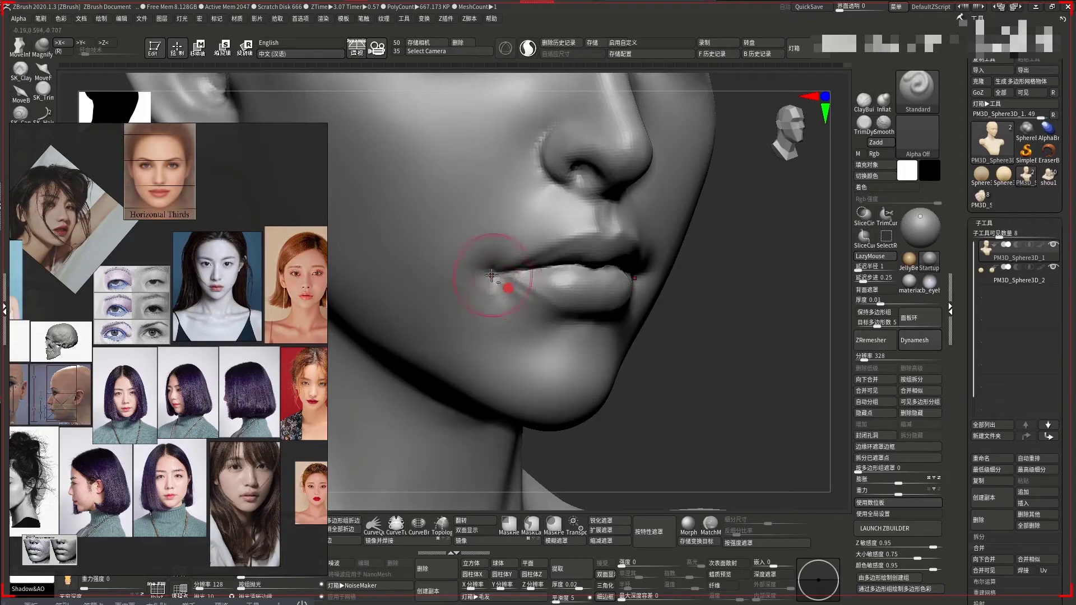
mouse_move(491, 275)
right_mouse_down()
mouse_move(713, 344)
mouse_move(488, 273)
mouse_move(710, 316)
mouse_move(469, 284)
right_mouse_up()
key("shift")
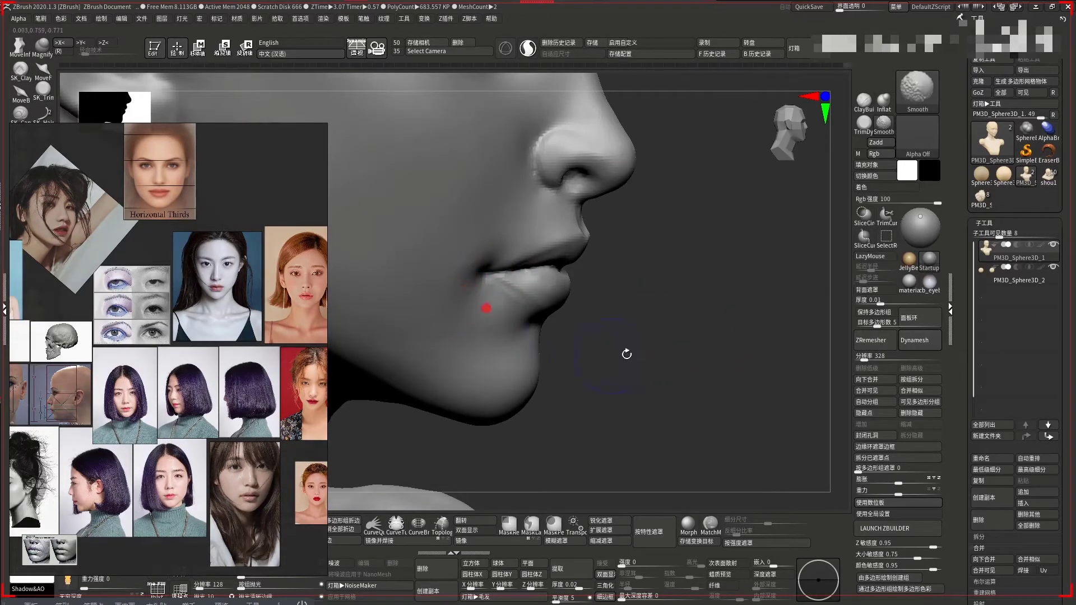
right_click_drag(627, 355, 482, 336)
mouse_move(626, 338)
right_mouse_down()
mouse_move(670, 318)
mouse_move(521, 341)
mouse_move(557, 320)
right_mouse_up()
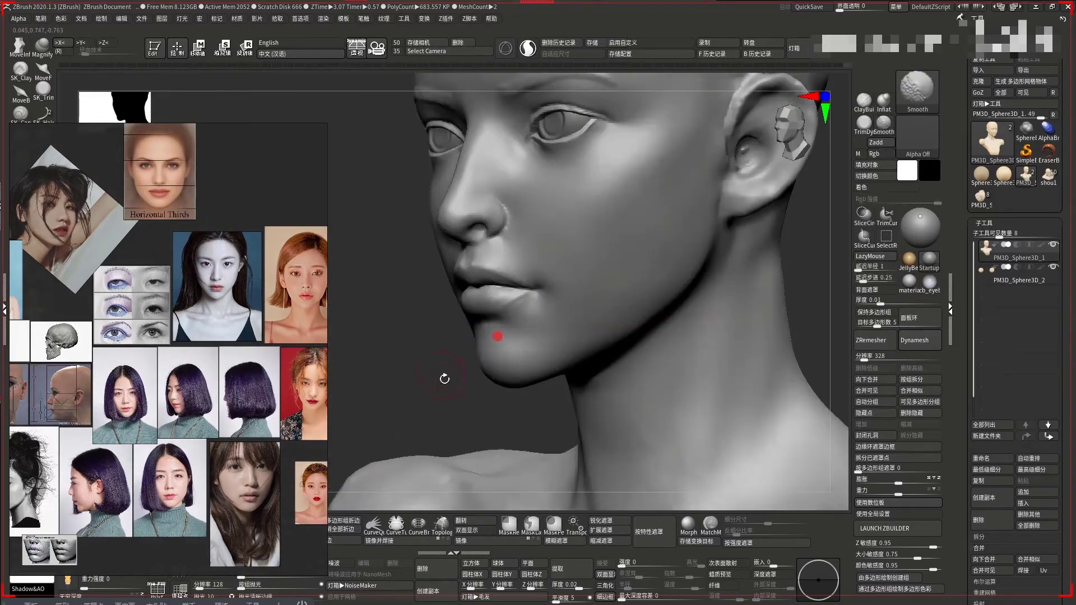
right_click_drag(445, 377, 529, 324)
mouse_move(742, 291)
right_mouse_down("shift")
mouse_move(682, 275)
mouse_move(689, 264)
mouse_move(668, 228)
mouse_move(580, 245)
mouse_move(704, 211)
mouse_move(704, 235)
mouse_move(745, 298)
mouse_move(743, 329)
mouse_move(711, 279)
mouse_move(548, 324)
mouse_move(720, 308)
mouse_move(751, 290)
right_mouse_up("shift")
Pull the lower lip down with a small Move brush so the mouth parts slightly
key("b")
key("m")
key("v")
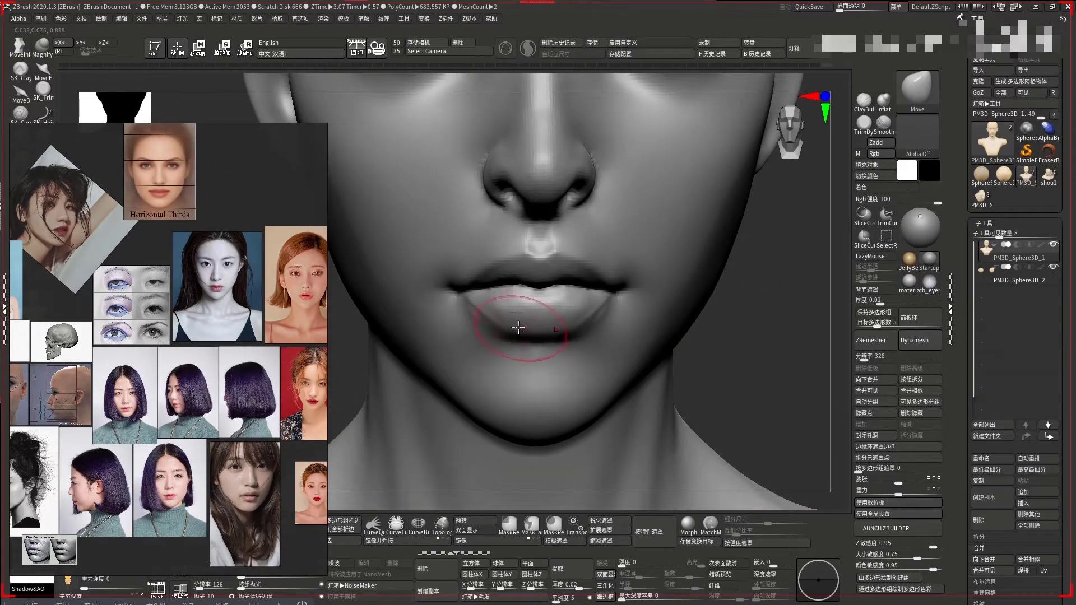
key("space")
left_click(511, 298)
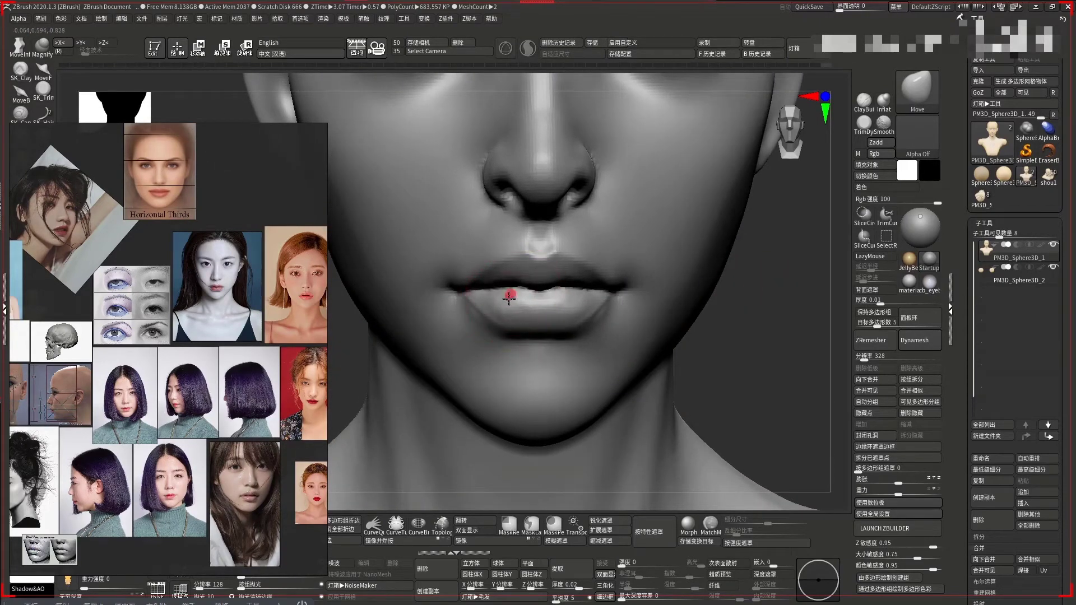
left_click_drag(512, 298, 512, 337)
key("bracketright")
key("bracketright")
key("bracketright")
key("space")
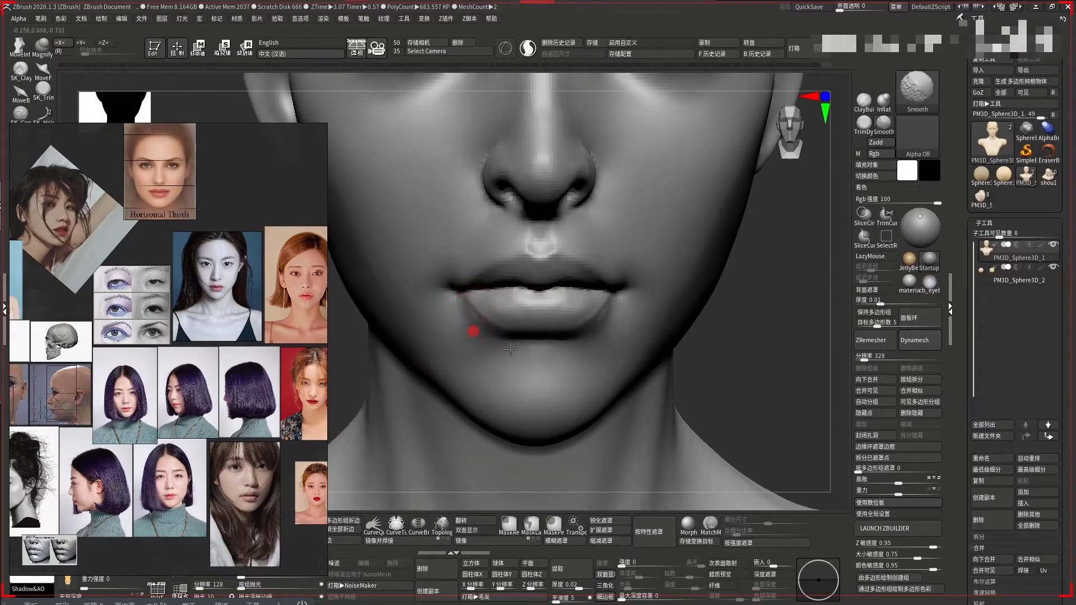
Refine the lip corners with the Standard and Smooth brushes from three-quarter and profile views
mouse_move(754, 384)
right_mouse_down("alt")
mouse_move(689, 293)
mouse_move(695, 301)
right_mouse_up("alt")
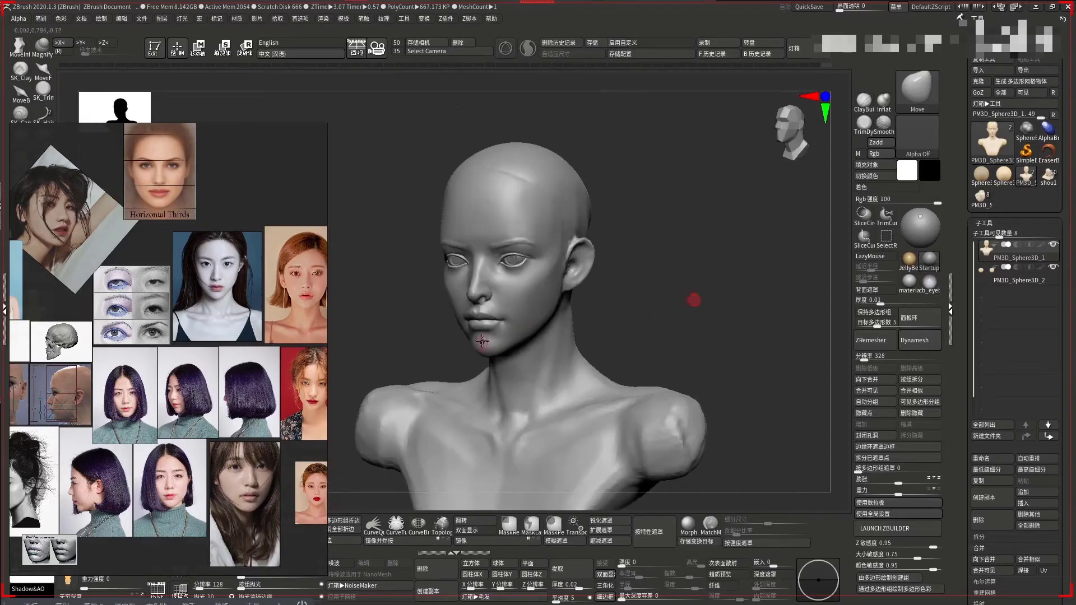
mouse_move(588, 315)
right_mouse_down()
mouse_move(761, 229)
mouse_move(455, 315)
right_mouse_up()
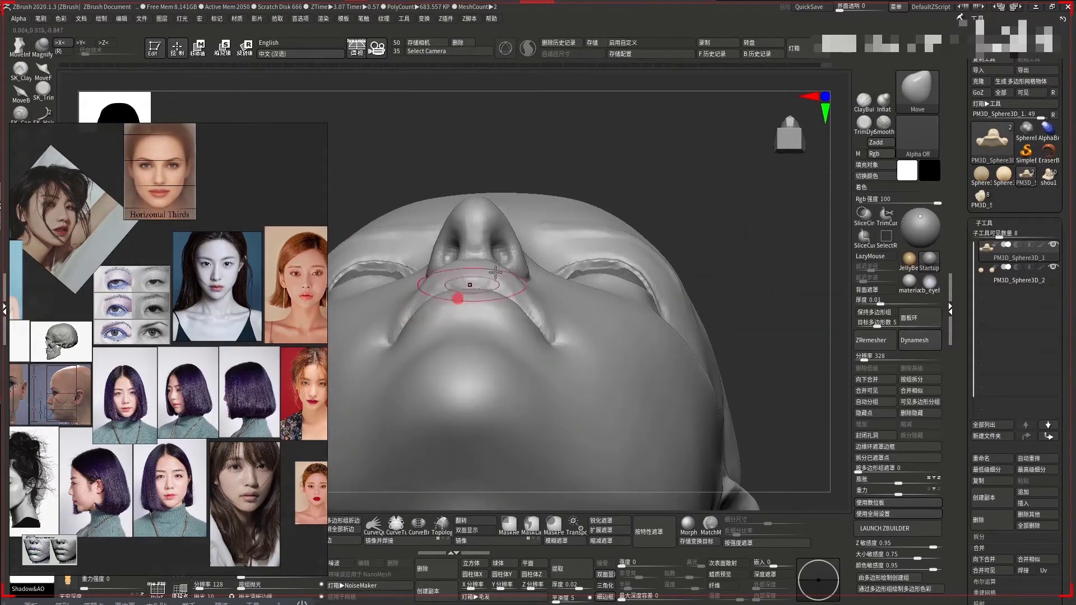
right_click(432, 307)
left_click_drag(431, 307, 480, 301)
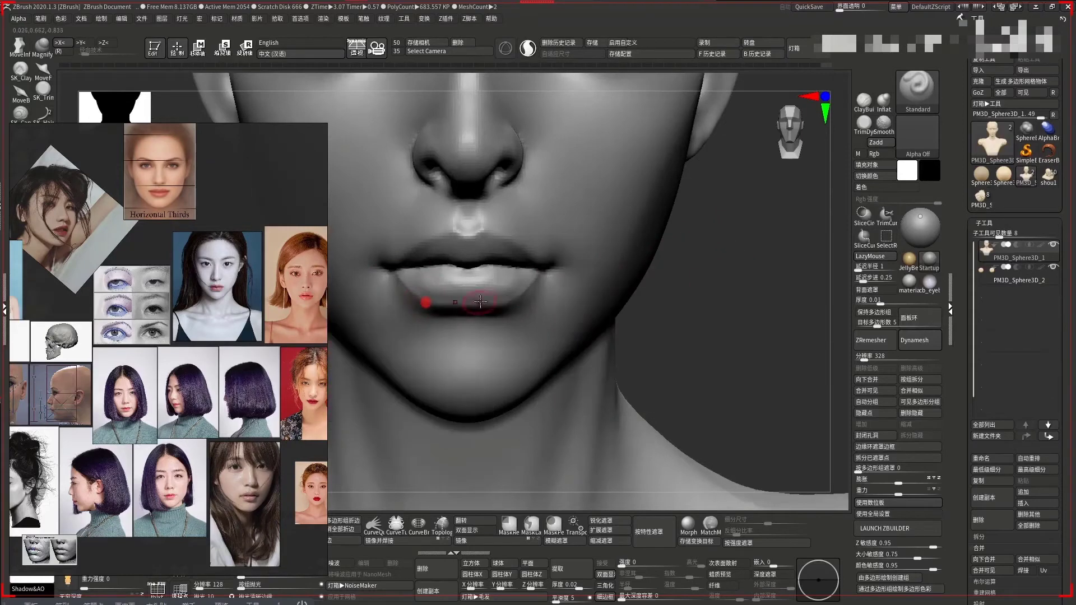
left_click_drag(705, 290, 439, 297)
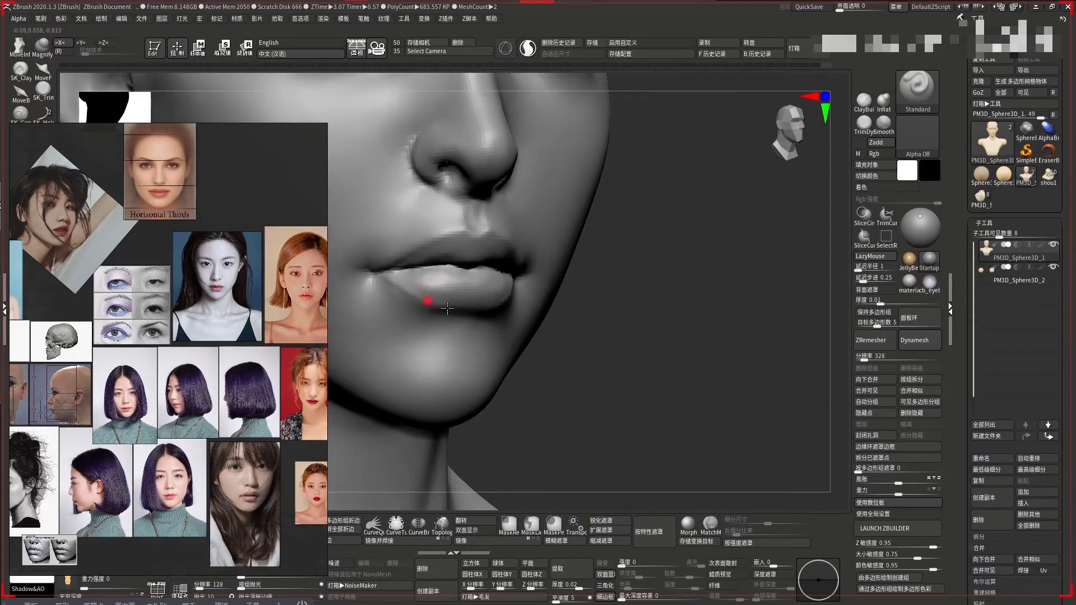
left_click_drag(596, 316, 402, 310)
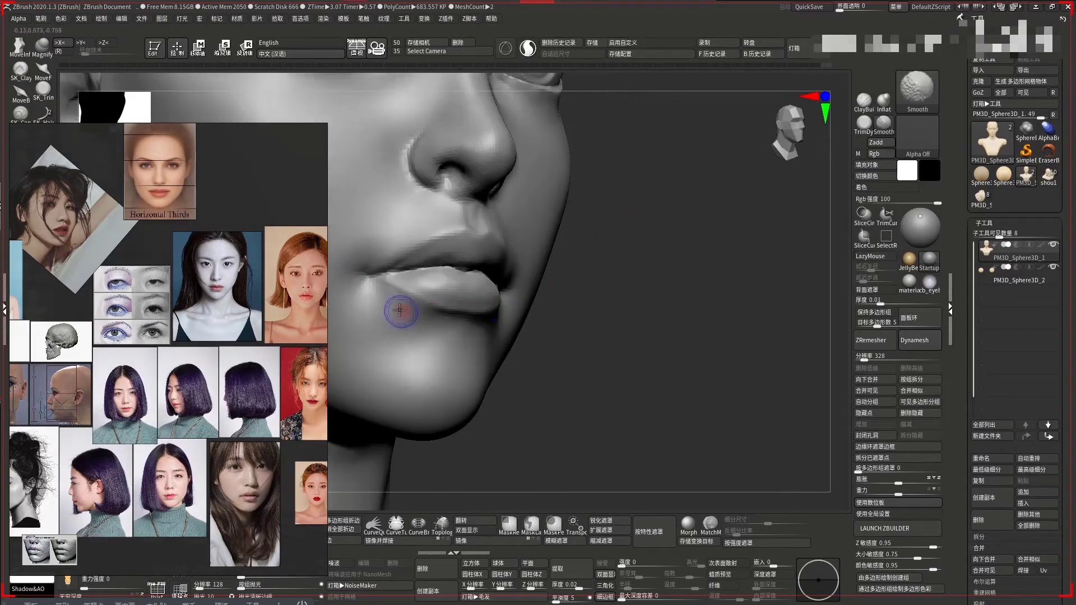
key("shift")
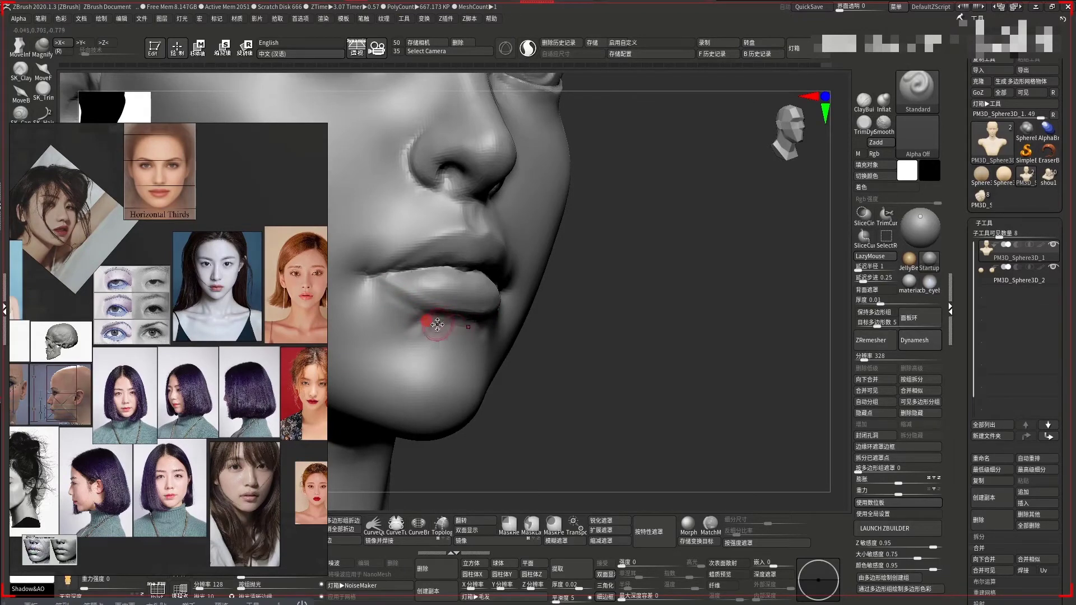
key("shift")
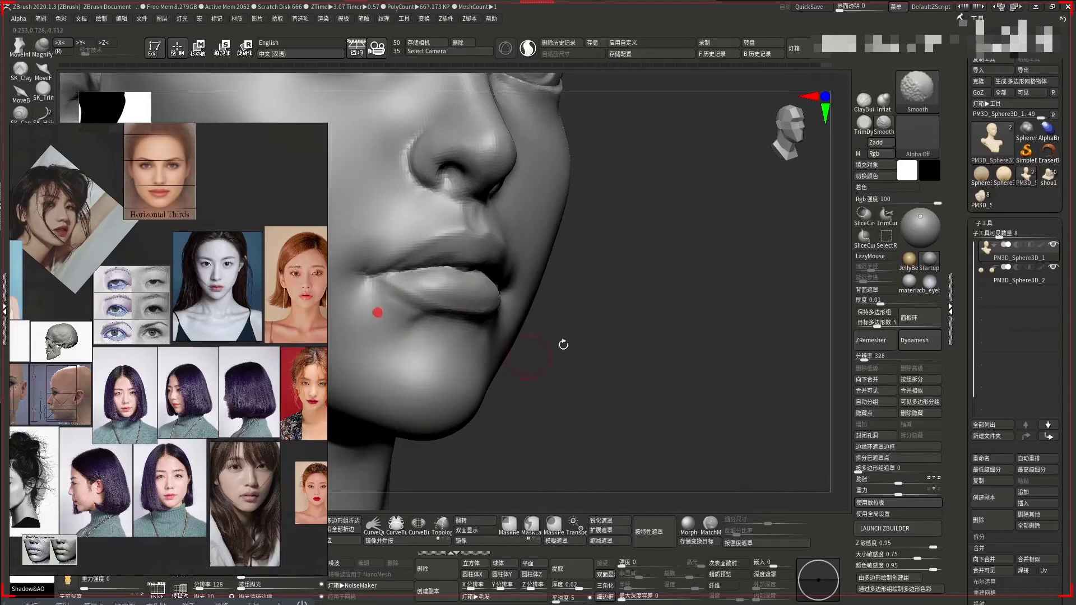
left_click_drag(563, 345, 677, 327)
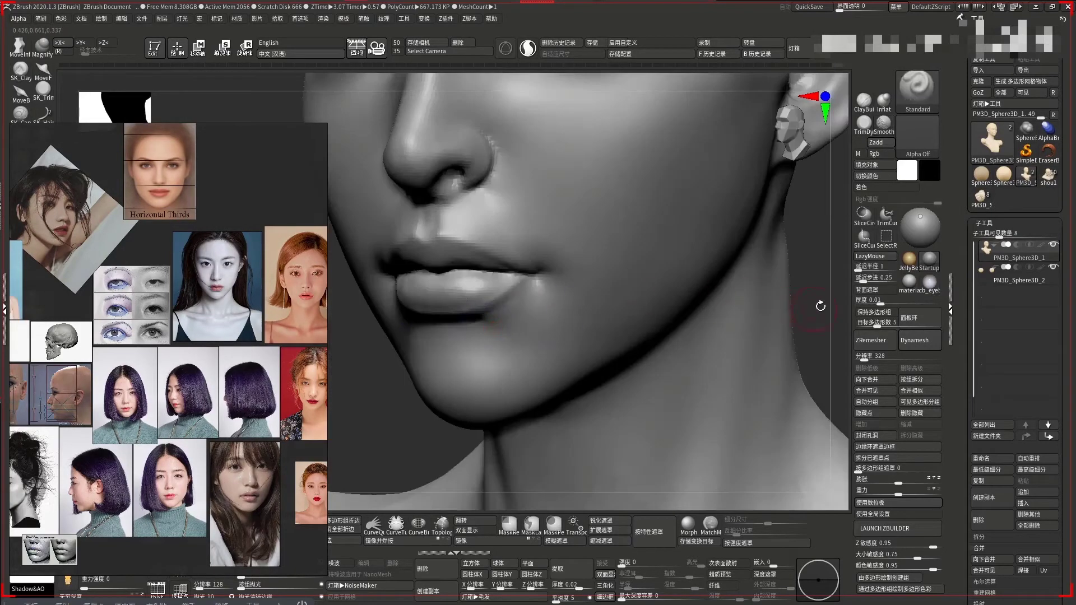
Sculpt two strokes down the nose bridge and check it at three-quarters
mouse_move(820, 305)
left_mouse_down()
mouse_move(680, 293)
mouse_move(685, 220)
mouse_move(713, 254)
mouse_move(737, 243)
mouse_move(565, 244)
left_mouse_up()
key("space")
left_click_drag(556, 174, 560, 252)
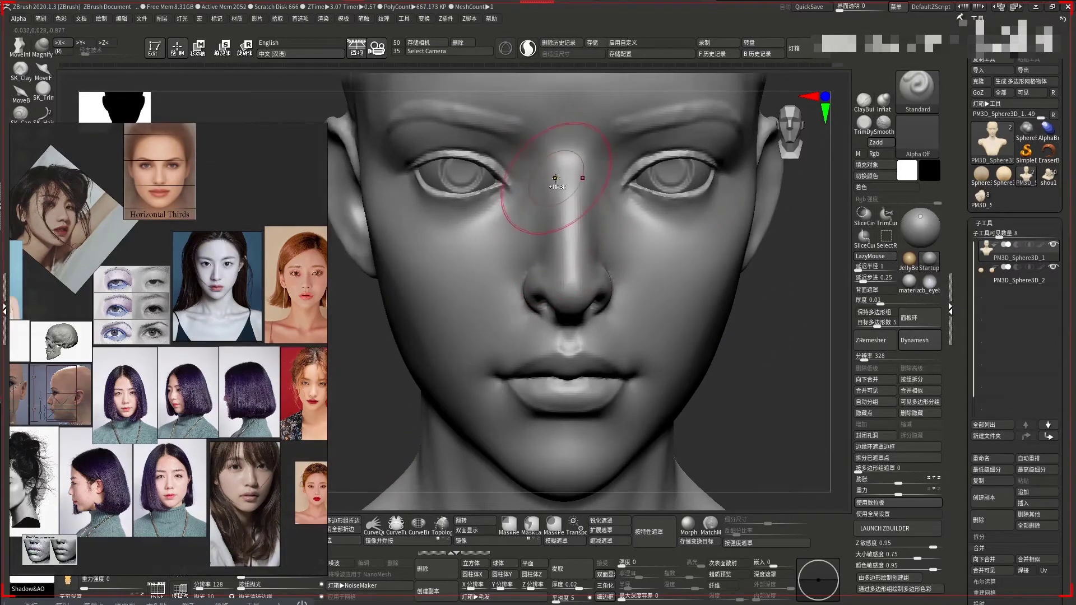
left_click_drag(557, 180, 558, 260)
left_click_drag(793, 341, 561, 247)
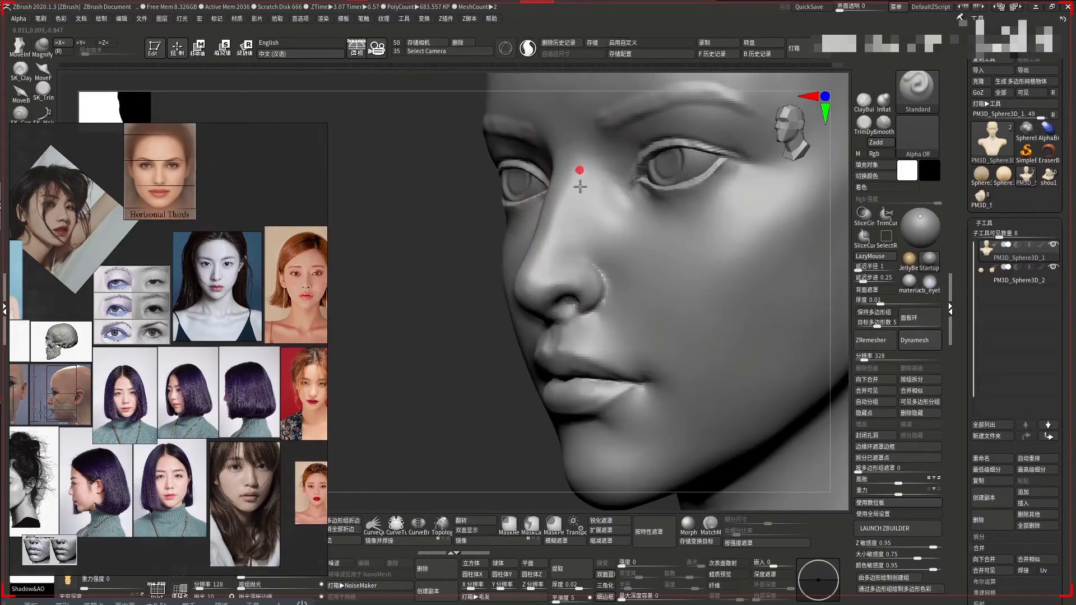
left_click_drag(579, 173, 579, 180)
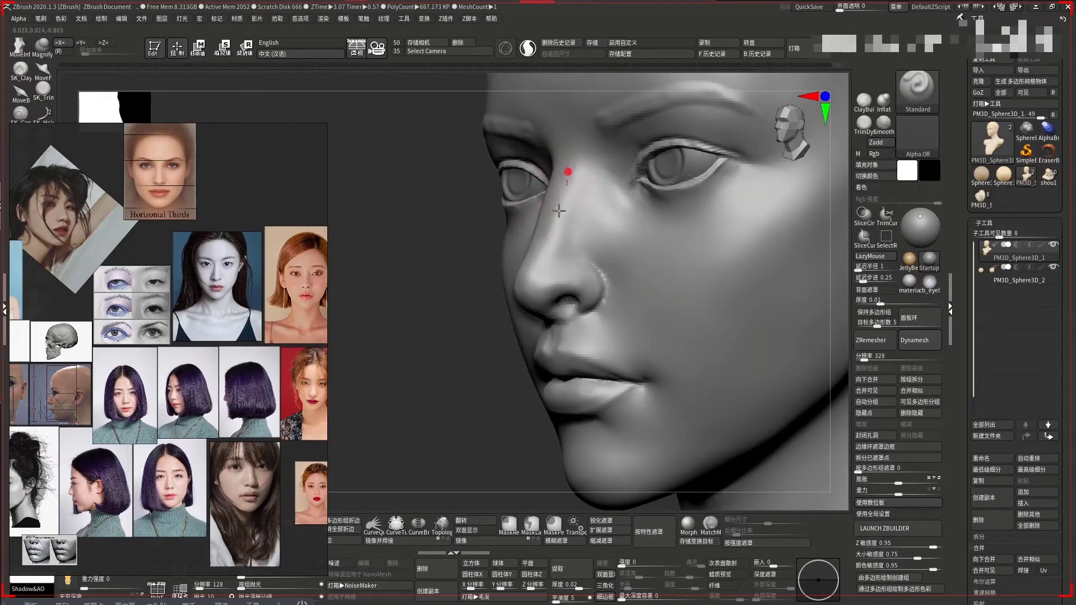
Build up and smooth the nose with the DH-BoldBuildup brush
mouse_move(559, 223)
left_mouse_down("shift")
mouse_move(516, 236)
mouse_move(493, 277)
mouse_move(469, 245)
mouse_move(708, 216)
mouse_move(774, 257)
mouse_move(553, 208)
mouse_move(538, 236)
mouse_move(648, 187)
left_mouse_up("shift")
key("space")
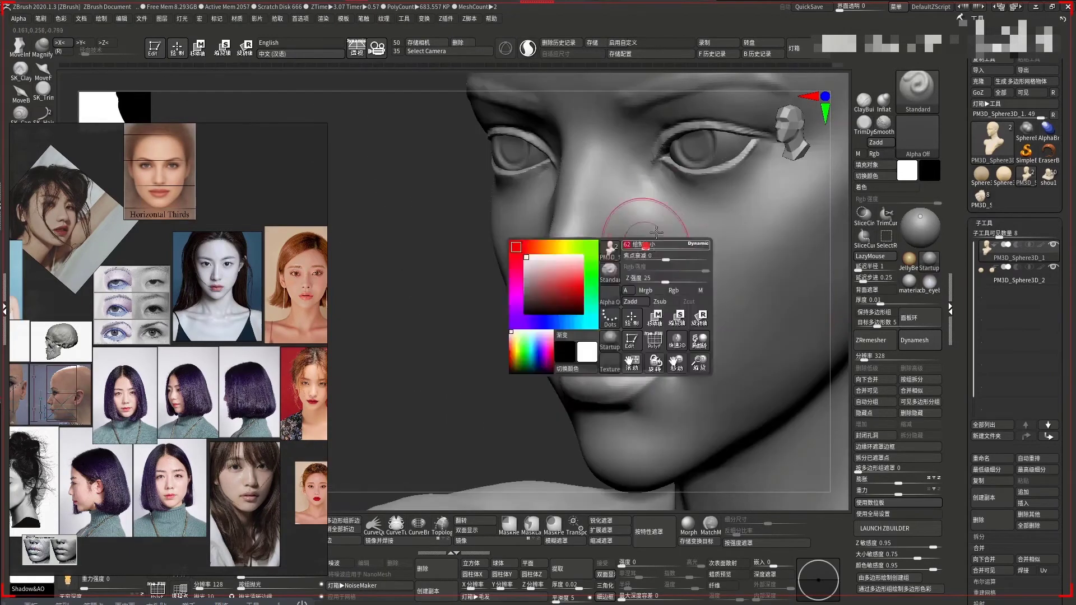
key("b")
key("d")
key("b")
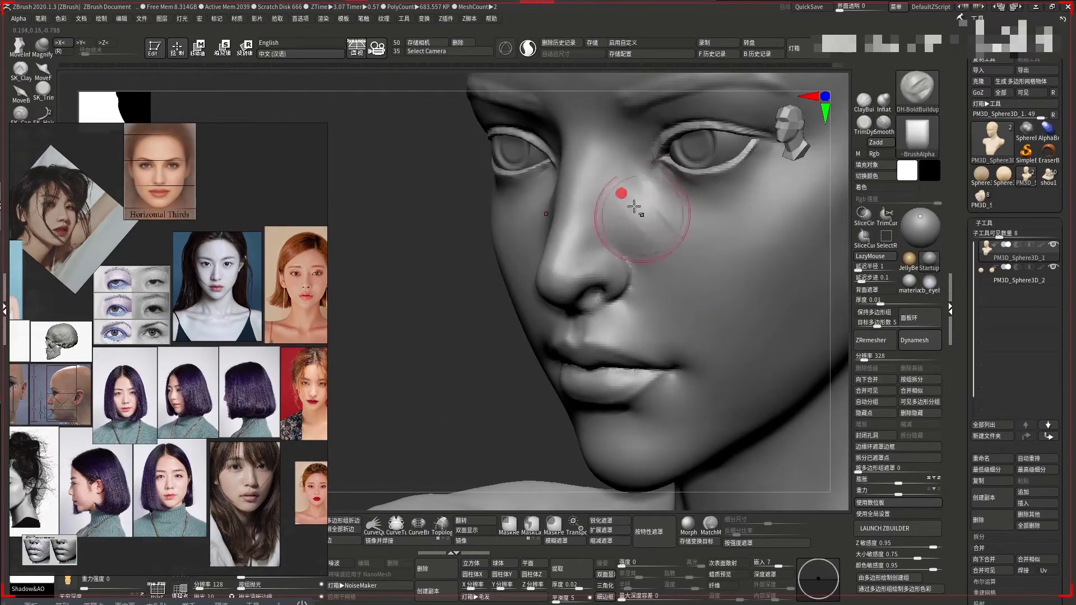
key("shift")
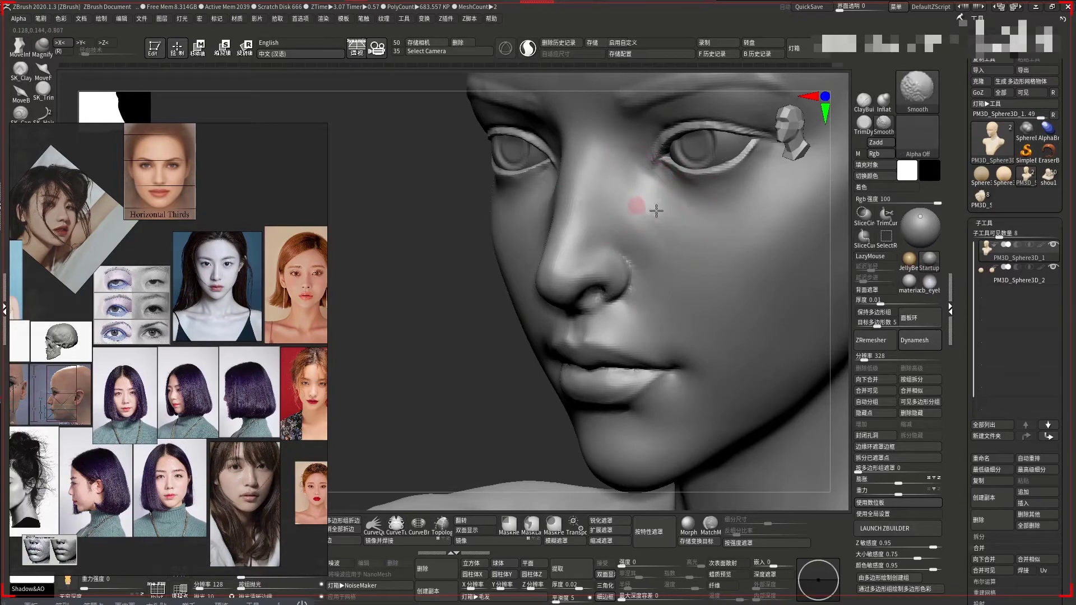
left_click_drag(547, 234, 411, 278, "shift")
left_click_drag(809, 396, 709, 257, "alt")
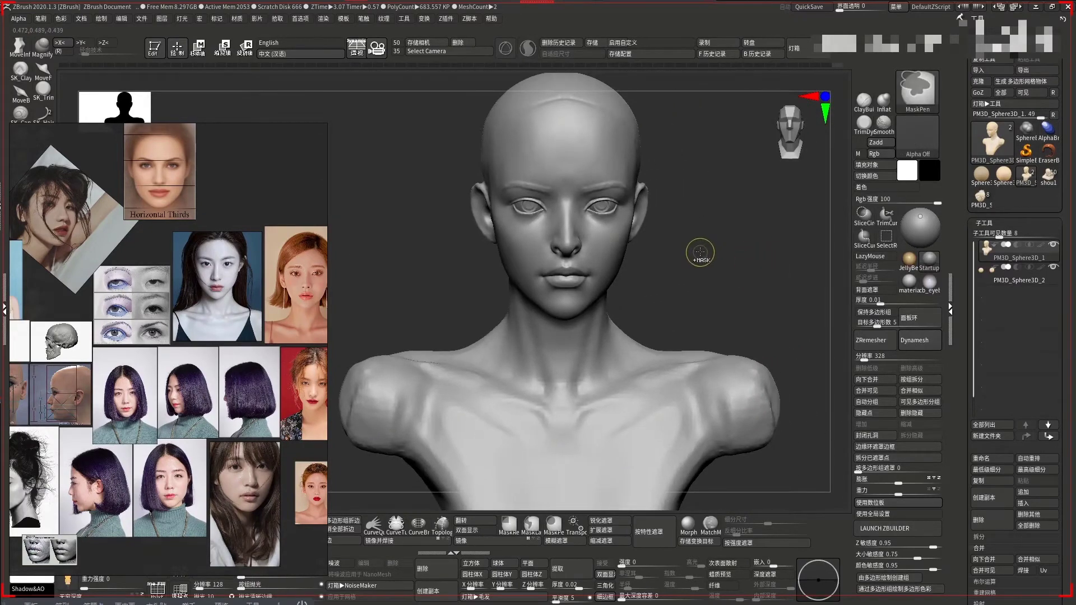
Reshape the nose tip in side profile with the Move brush, adjusting Draw Size
key("b")
key("m")
key("v")
left_click_drag(695, 242, 695, 218, "alt")
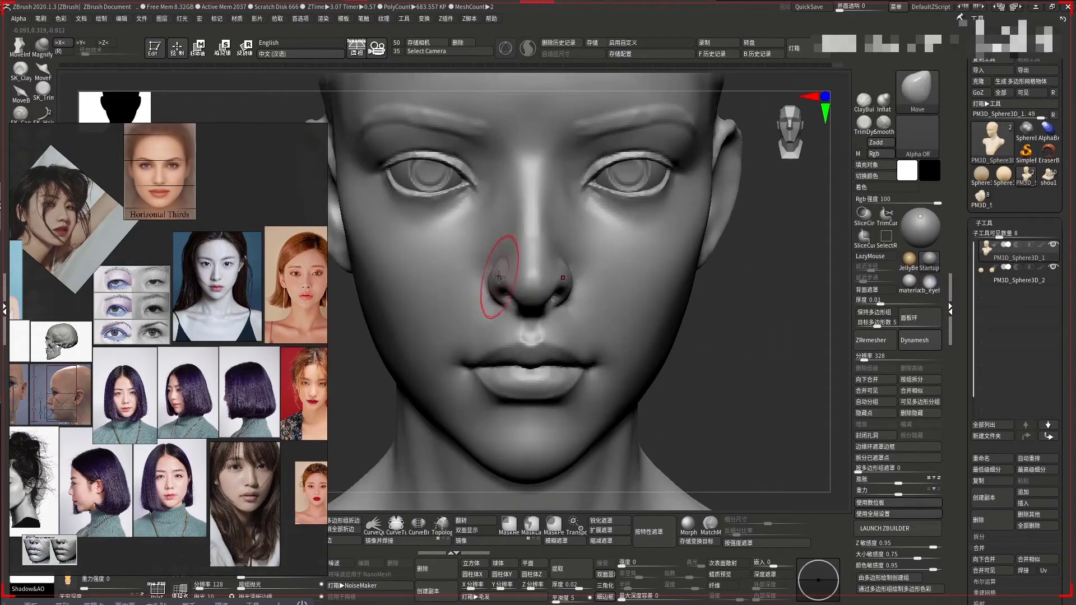
key("[")
key("[")
key("[")
left_click_drag(753, 317, 720, 306, "shift")
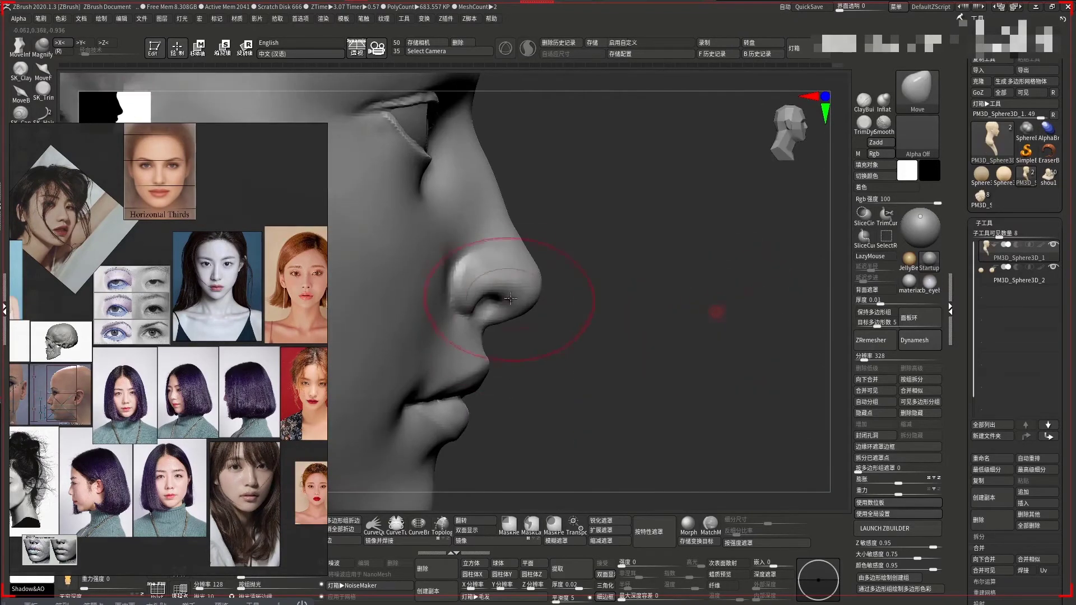
key("ctrl")
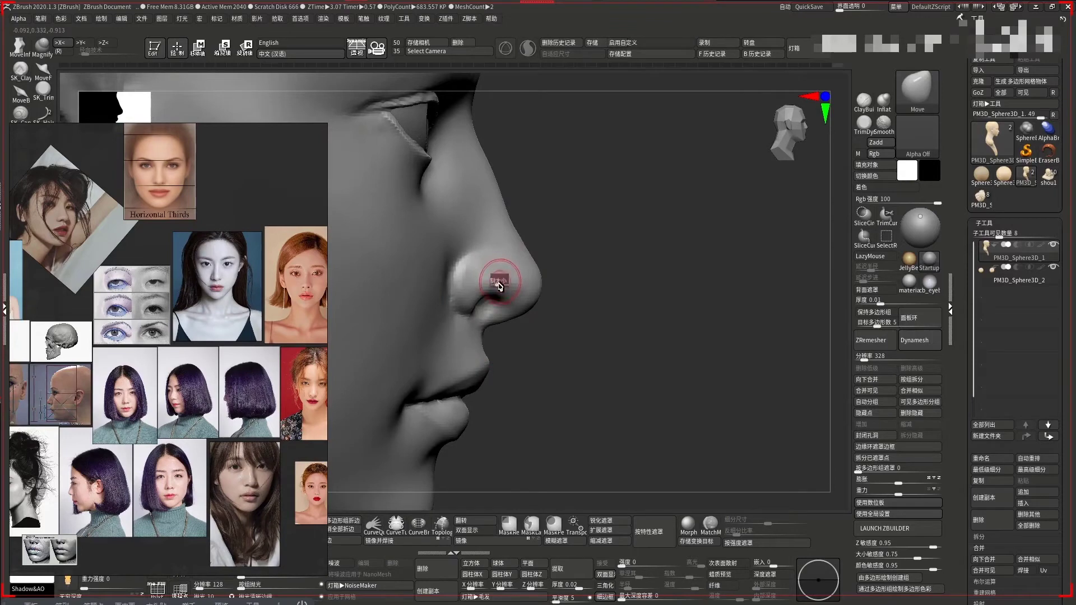
key("]")
key("]")
key("]")
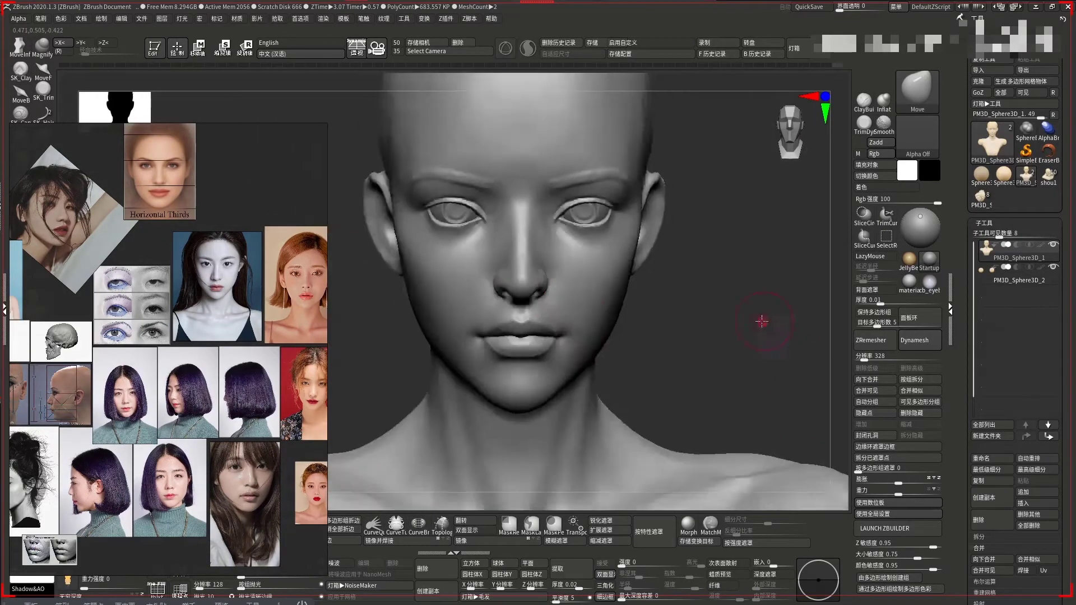
left_click_drag(758, 319, 793, 312)
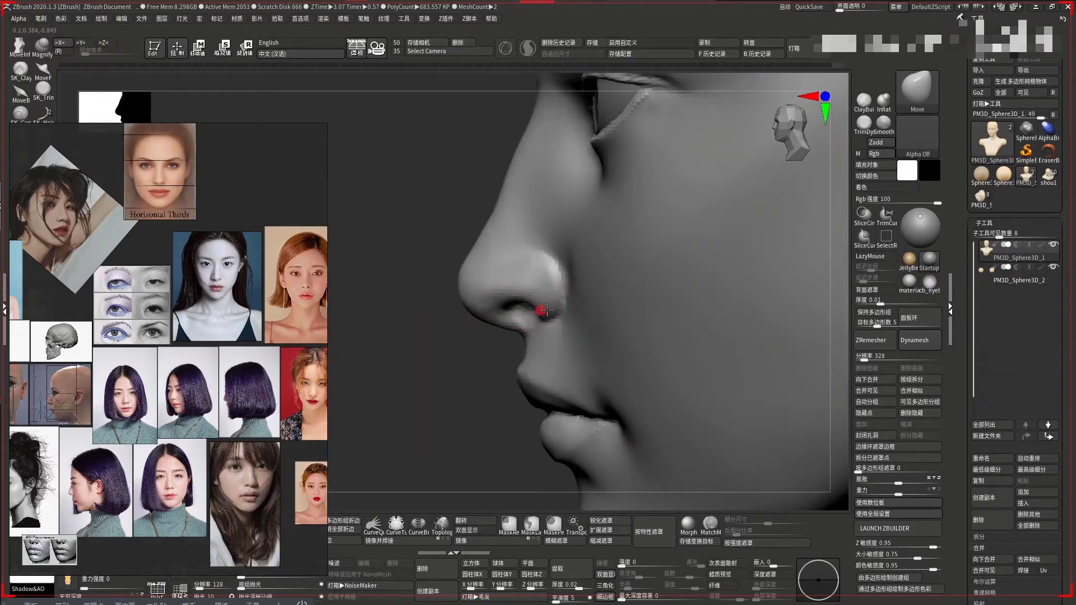
Smooth the nostril wing and tip, checking both sides of the head
key("shift")
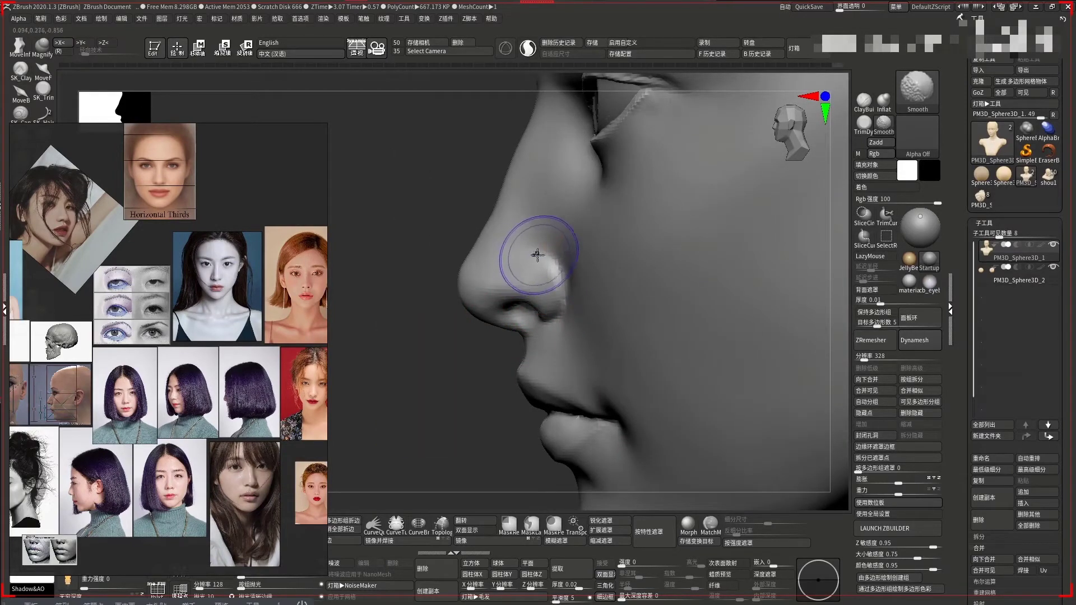
left_click_drag(537, 255, 713, 334, "shift")
right_click(731, 292)
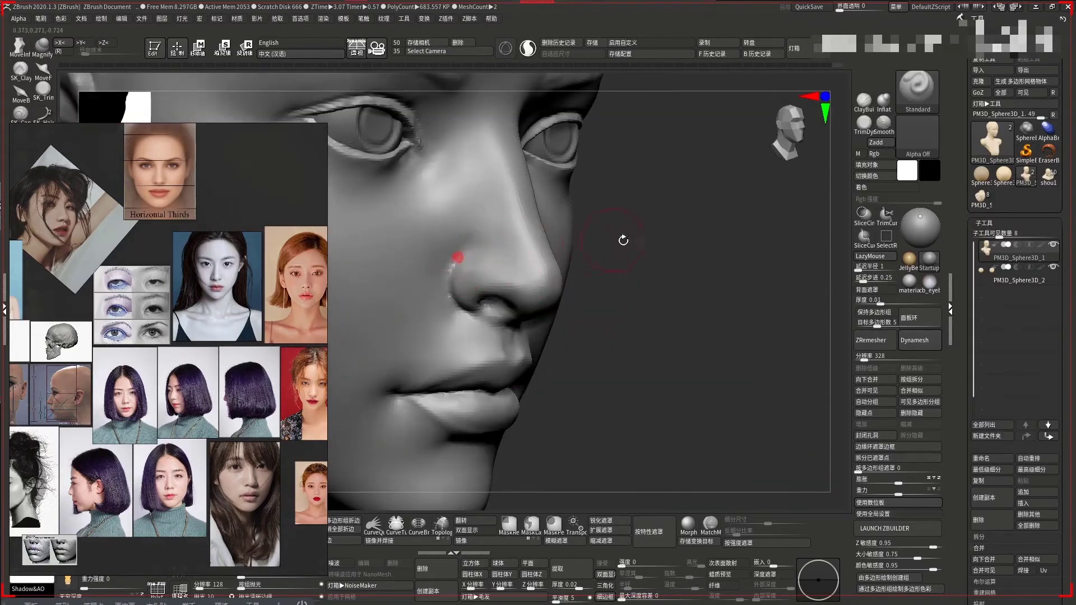
left_click_drag(623, 240, 645, 255)
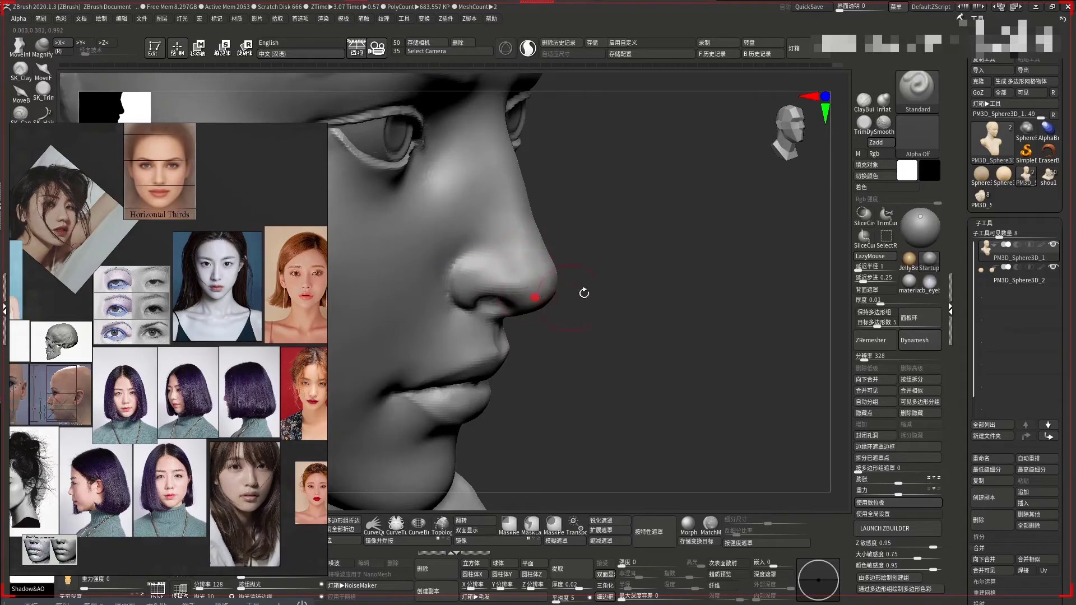
left_click_drag(584, 293, 523, 271)
left_click_drag(668, 324, 721, 326)
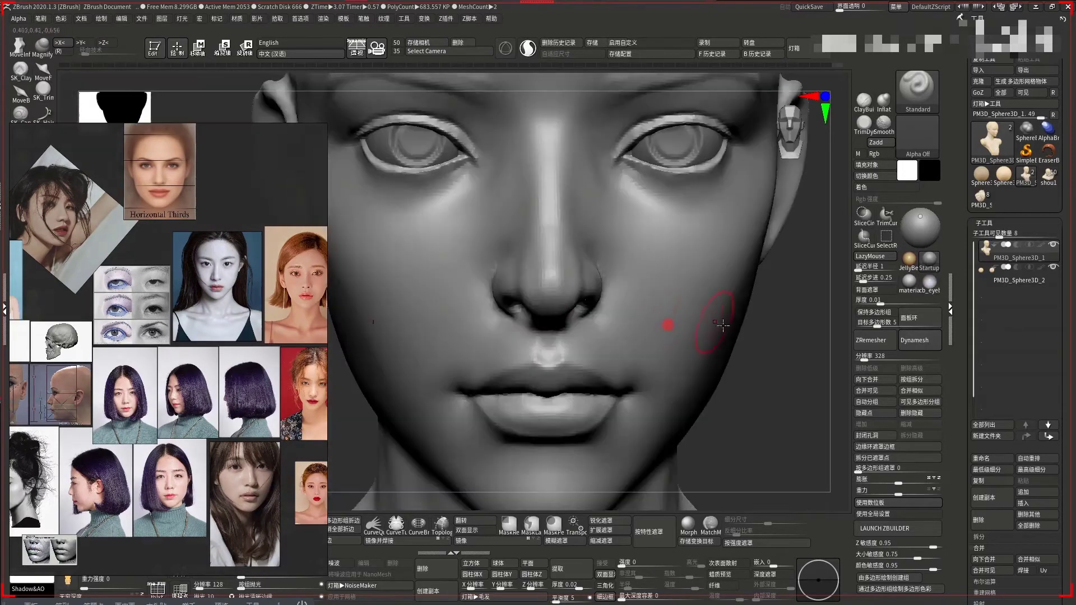
left_click_drag(790, 385, 561, 310)
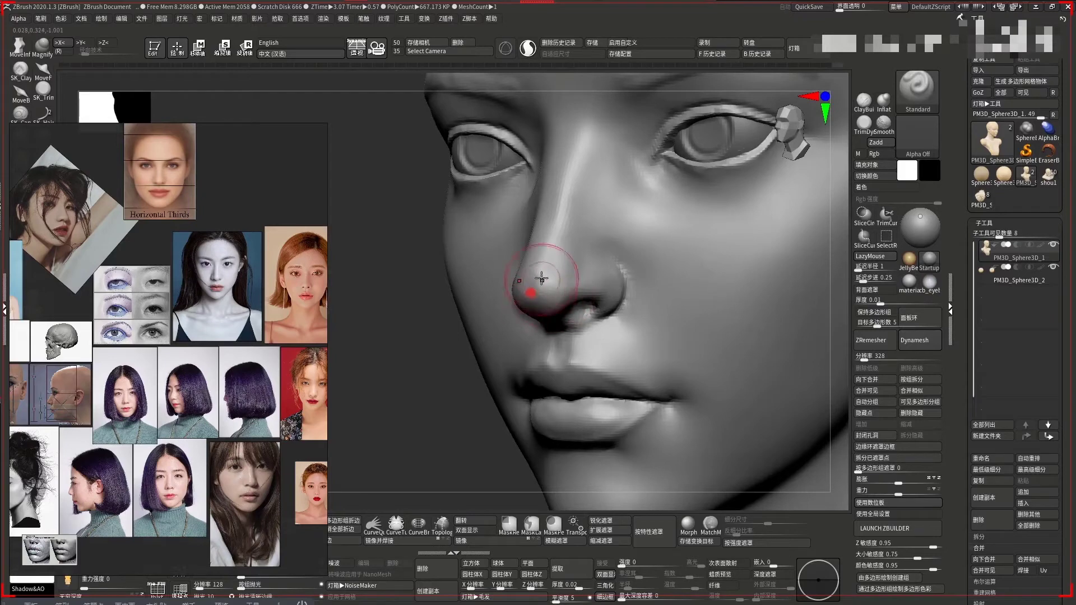
Smooth the nose again and review it from front, below and three-quarter views
key("shift")
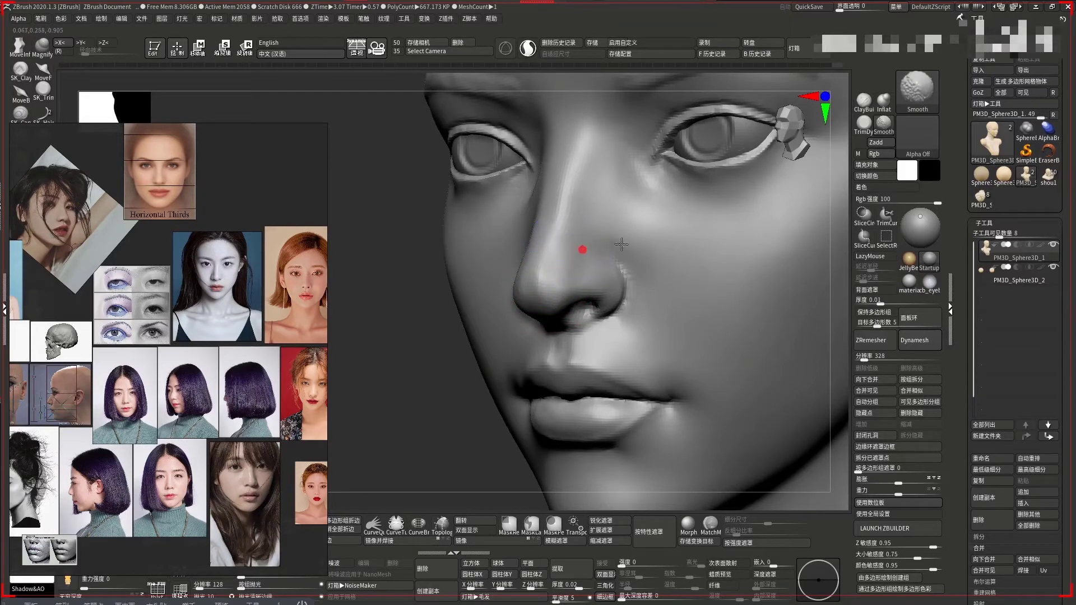
left_click_drag(389, 397, 735, 320, "shift")
key("f")
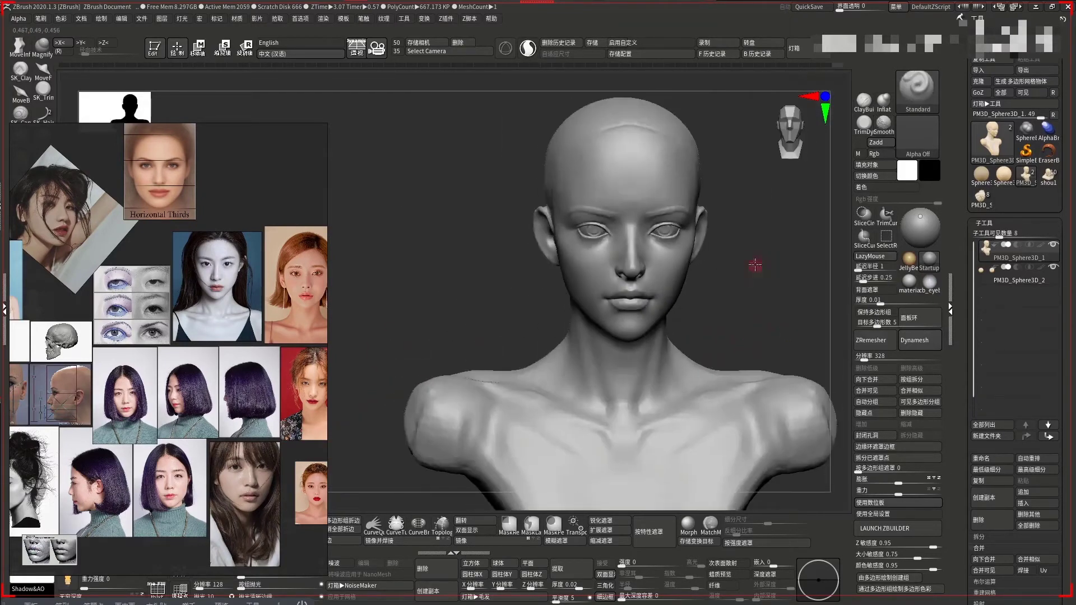
left_click_drag(755, 265, 565, 270, "alt")
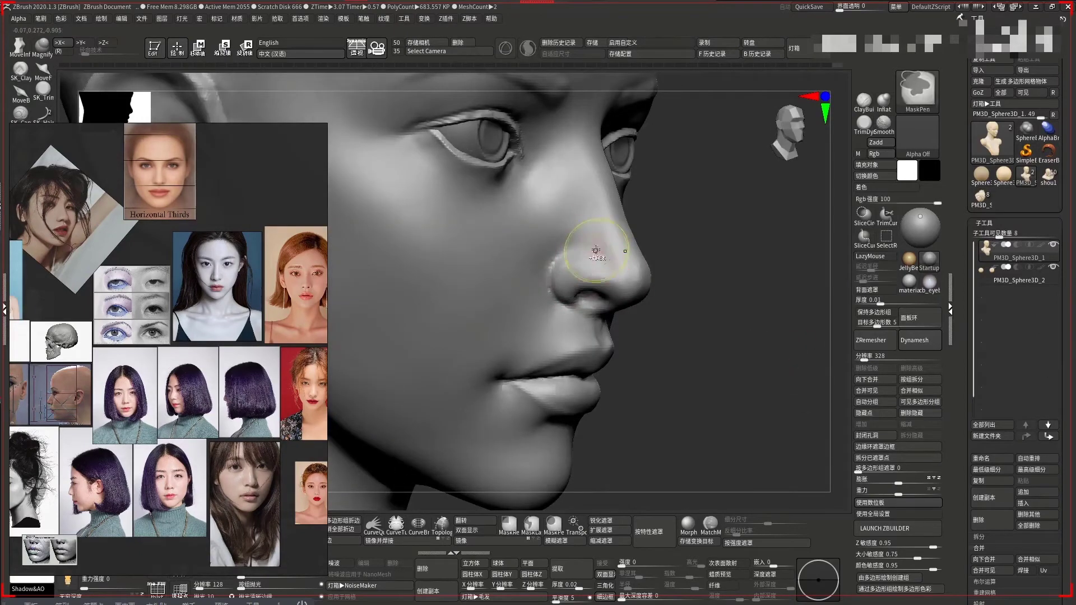
right_click_drag(595, 248, 599, 270)
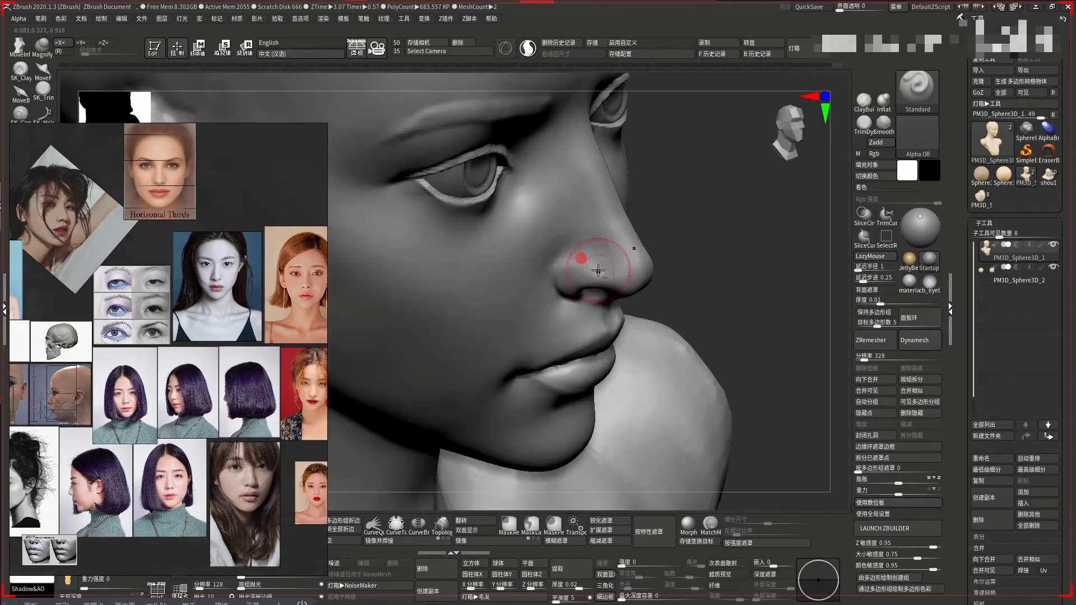
right_click_drag(663, 287, 584, 258)
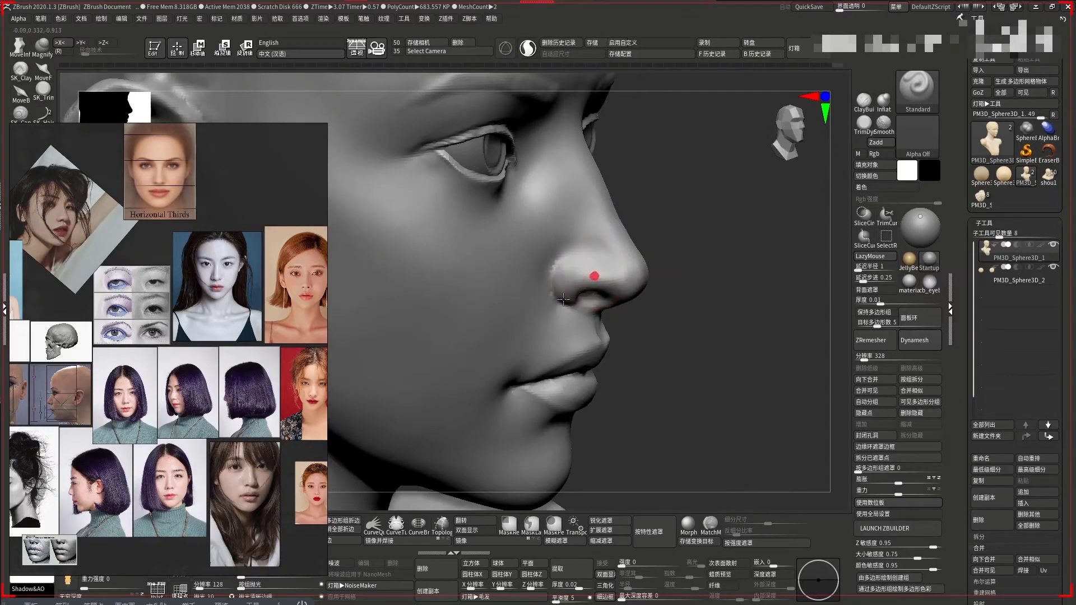
mouse_move(708, 272)
right_mouse_down()
mouse_move(571, 247)
mouse_move(620, 257)
mouse_move(582, 246)
mouse_move(614, 292)
mouse_move(507, 247)
mouse_move(565, 253)
mouse_move(548, 250)
right_mouse_up()
key("space")
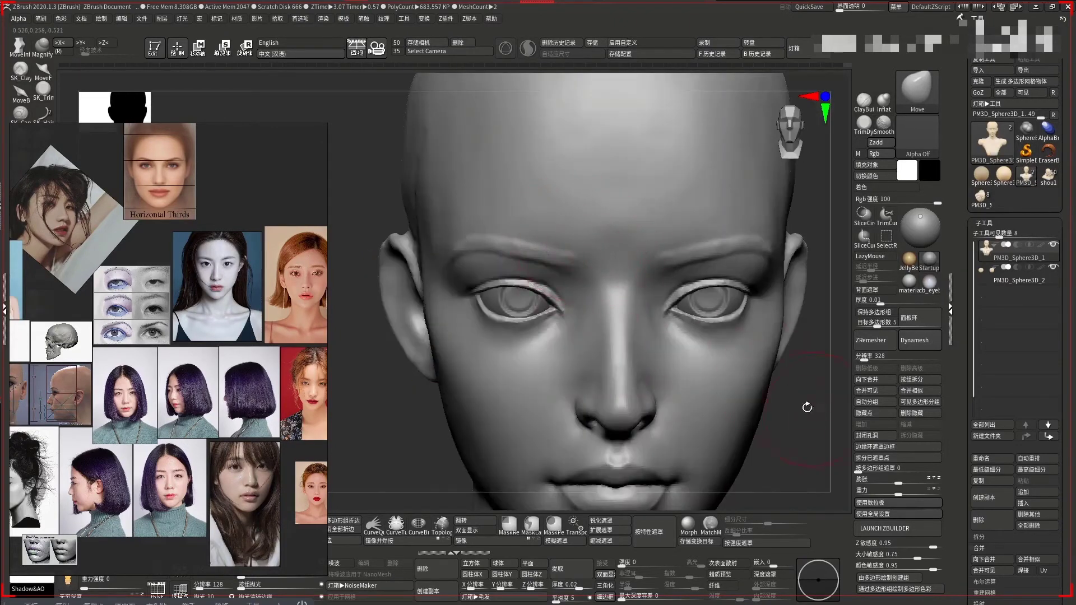
Turn the head into a close side profile of the eye, setting up the brush
mouse_move(807, 407)
right_mouse_down()
mouse_move(585, 267)
mouse_move(714, 255)
right_mouse_up()
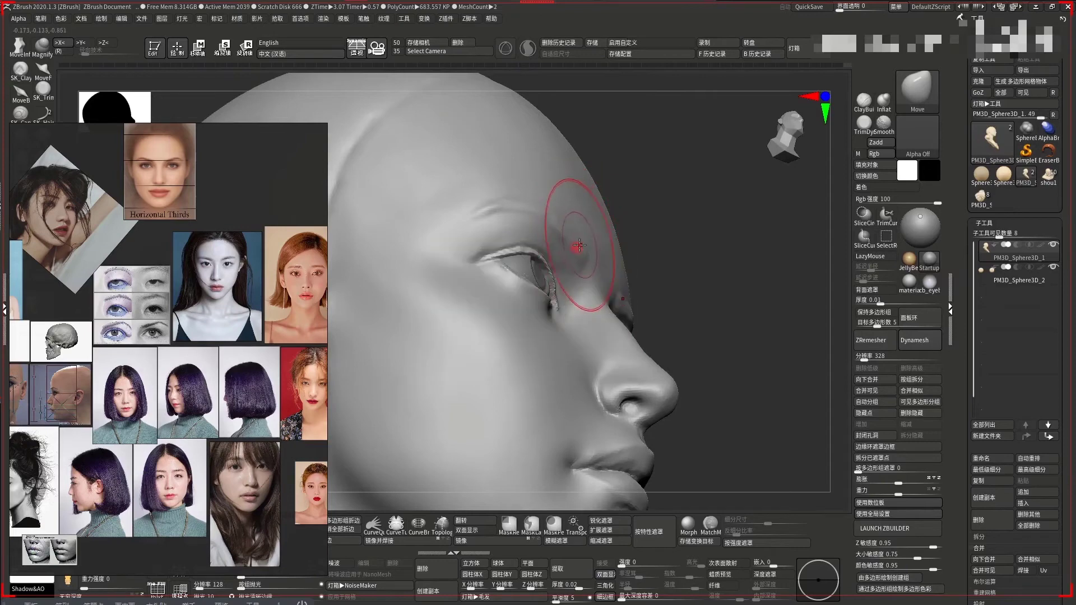
right_click_drag(654, 212, 588, 247)
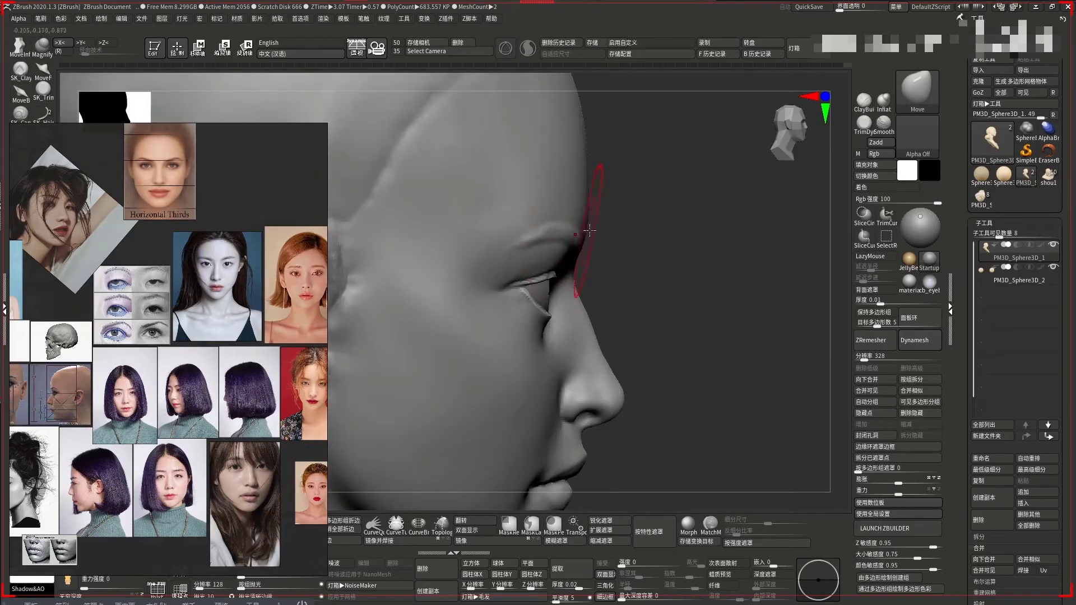
right_click(584, 216)
right_click_drag(689, 233, 512, 237)
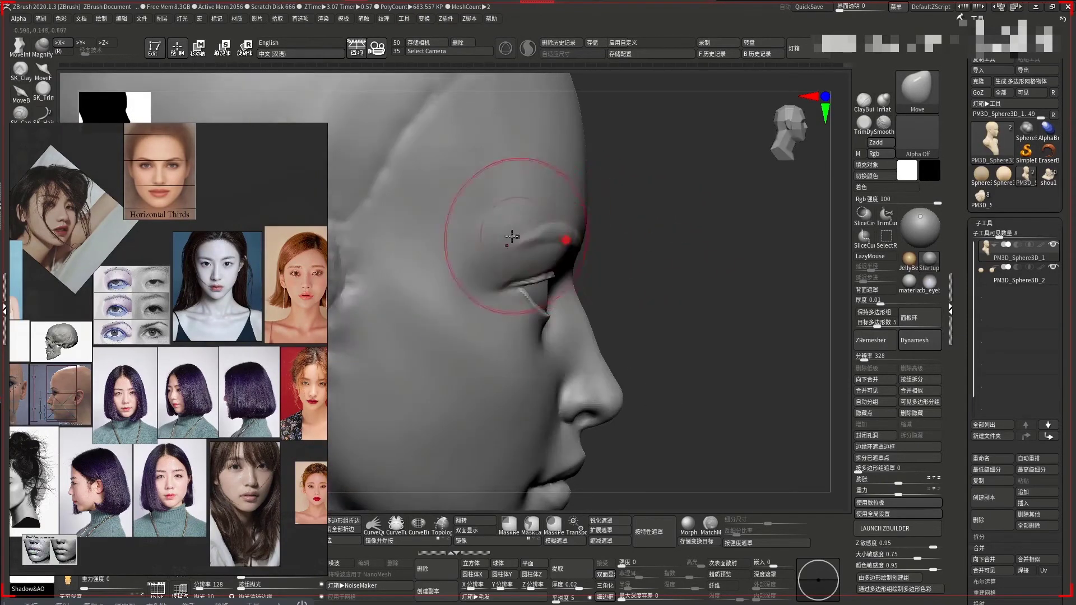
right_click_drag(622, 226, 493, 253)
Mask a curve across the eye and brow, reshape the brow, and check profile and front
right_click(429, 258)
right_click_drag(429, 258, 568, 272)
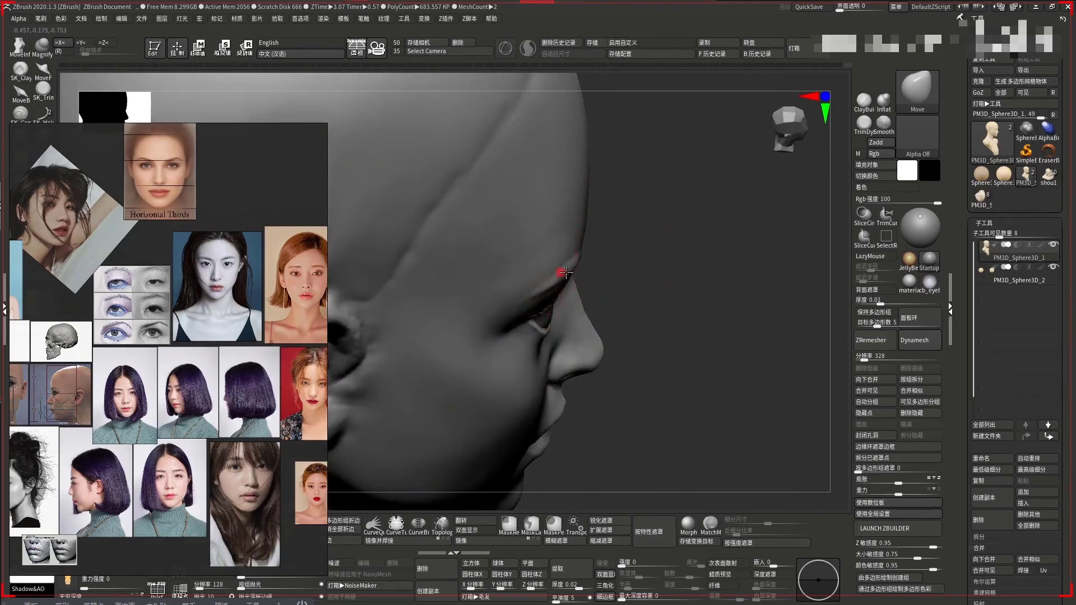
left_click_drag(568, 272, 568, 274, "ctrl")
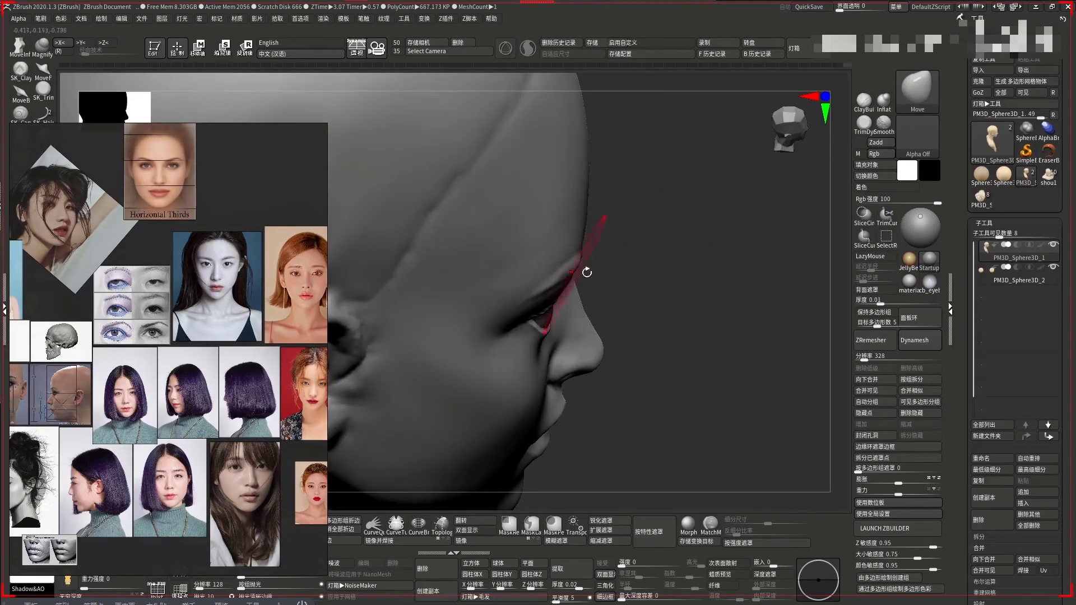
mouse_move(587, 272)
right_mouse_down("ctrl")
mouse_move(711, 257)
mouse_move(665, 233)
mouse_move(672, 277)
mouse_move(673, 252)
mouse_move(516, 284)
right_mouse_up("ctrl")
mouse_move(667, 240)
right_mouse_down("shift")
mouse_move(751, 256)
mouse_move(559, 215)
mouse_move(716, 257)
mouse_move(712, 233)
mouse_move(602, 289)
mouse_move(678, 281)
mouse_move(586, 277)
mouse_move(742, 305)
right_mouse_up("shift")
right_click(559, 215)
mouse_move(589, 269)
right_mouse_down()
mouse_move(669, 270)
mouse_move(721, 221)
mouse_move(750, 292)
mouse_move(680, 239)
right_mouse_up()
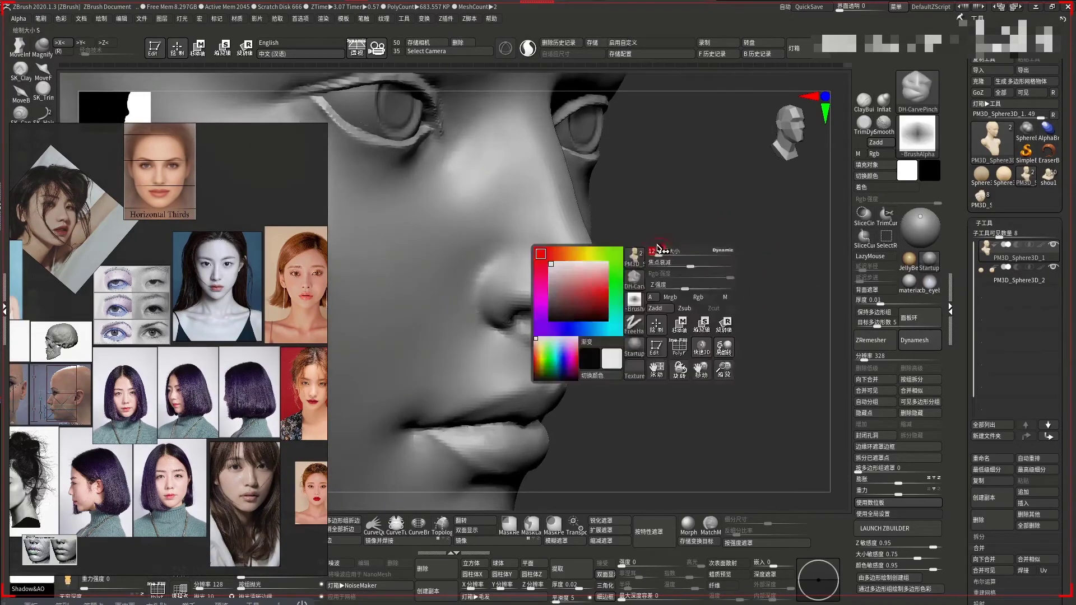
Review the nose in profile and from the front, then zoom in close on it
right_click(533, 266)
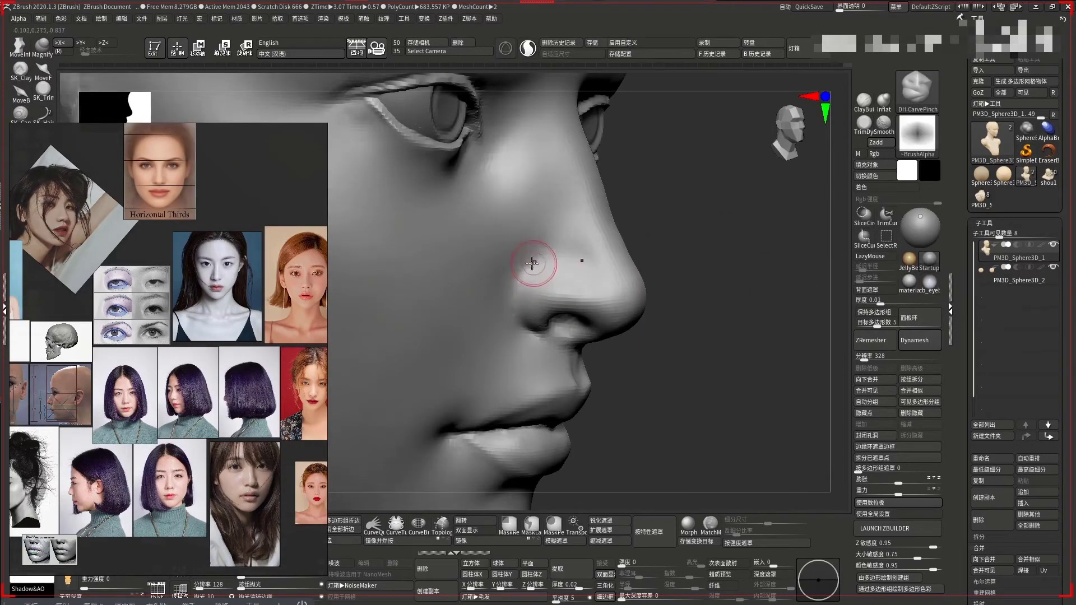
mouse_move(669, 357)
right_mouse_down()
mouse_move(515, 314)
mouse_move(518, 285)
right_mouse_up()
right_click_drag(734, 274, 577, 258)
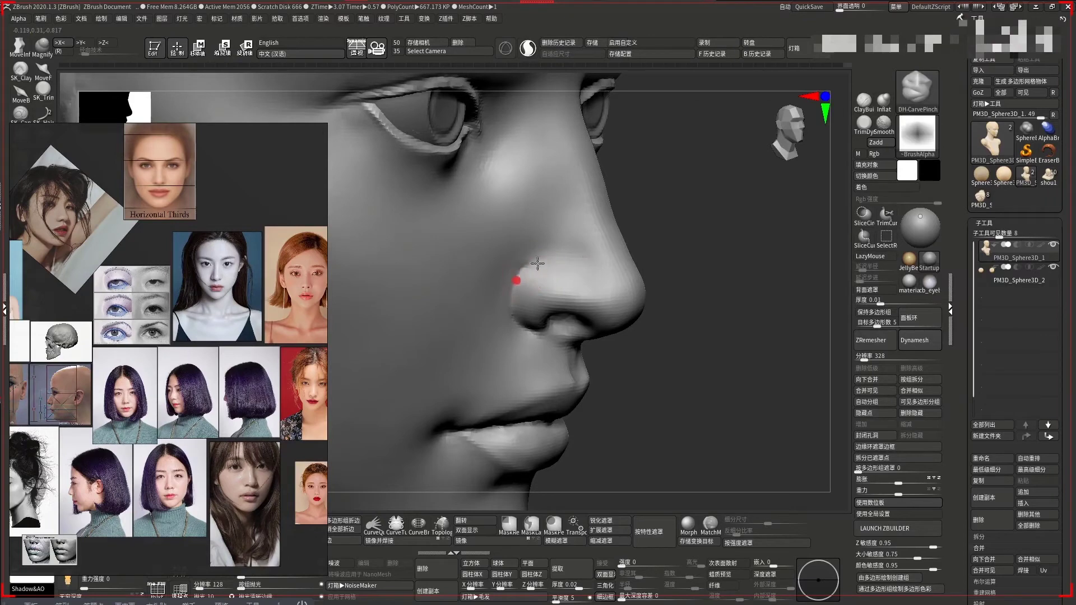
left_click_drag(713, 268, 549, 270)
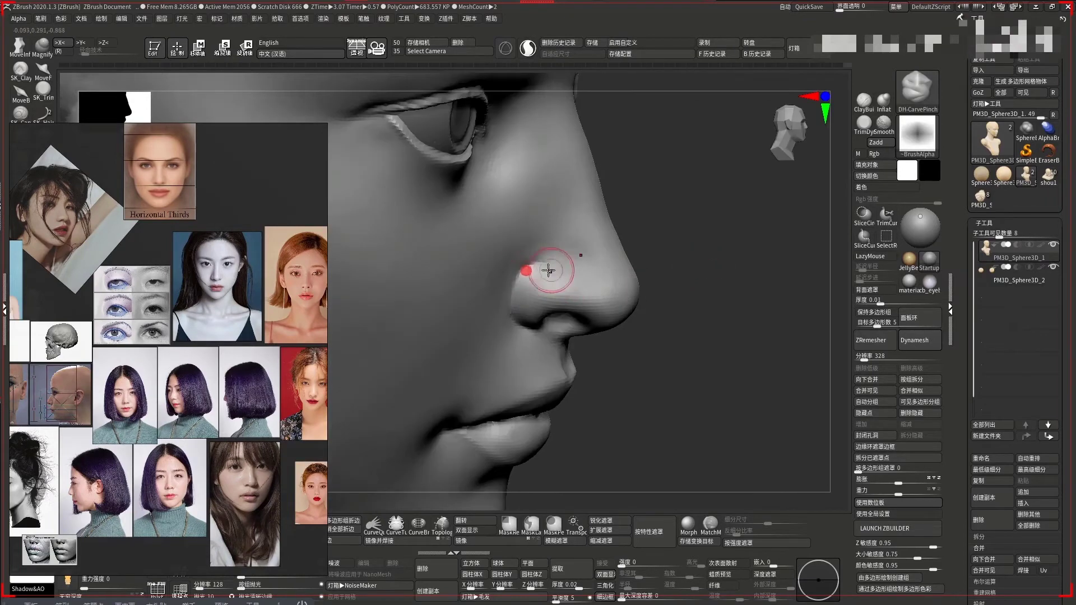
mouse_move(680, 256)
left_mouse_down()
mouse_move(725, 310)
mouse_move(570, 270)
left_mouse_up()
key("f")
mouse_move(422, 325)
left_mouse_down("alt")
mouse_move(408, 319)
mouse_move(603, 266)
left_mouse_up("alt")
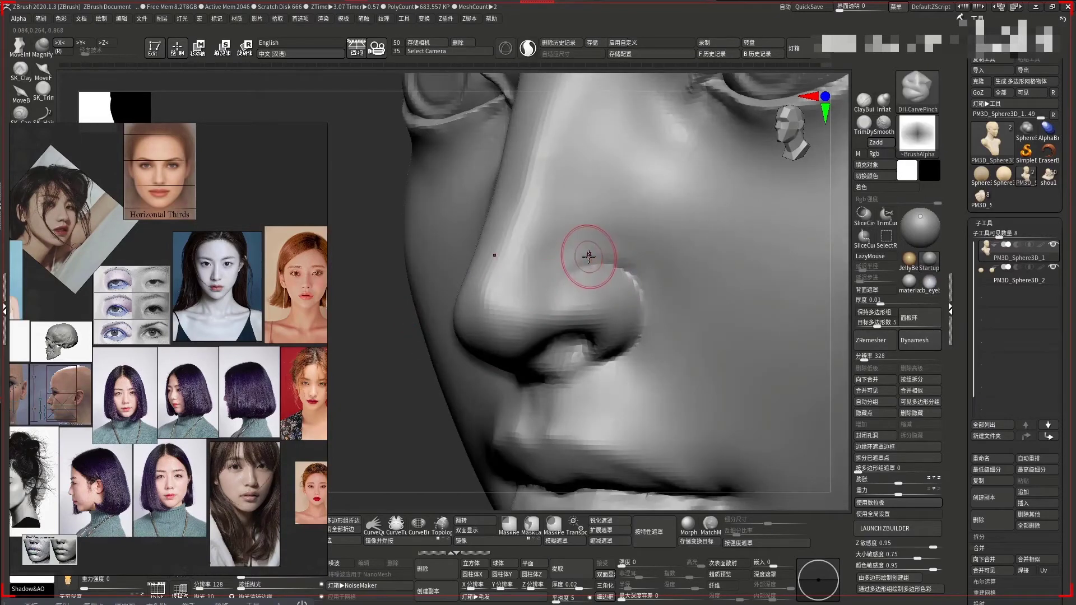
Build up the nostril wing, Shift-smooth it, and view the nose in profile
key("1")
left_click_drag(589, 258, 603, 256)
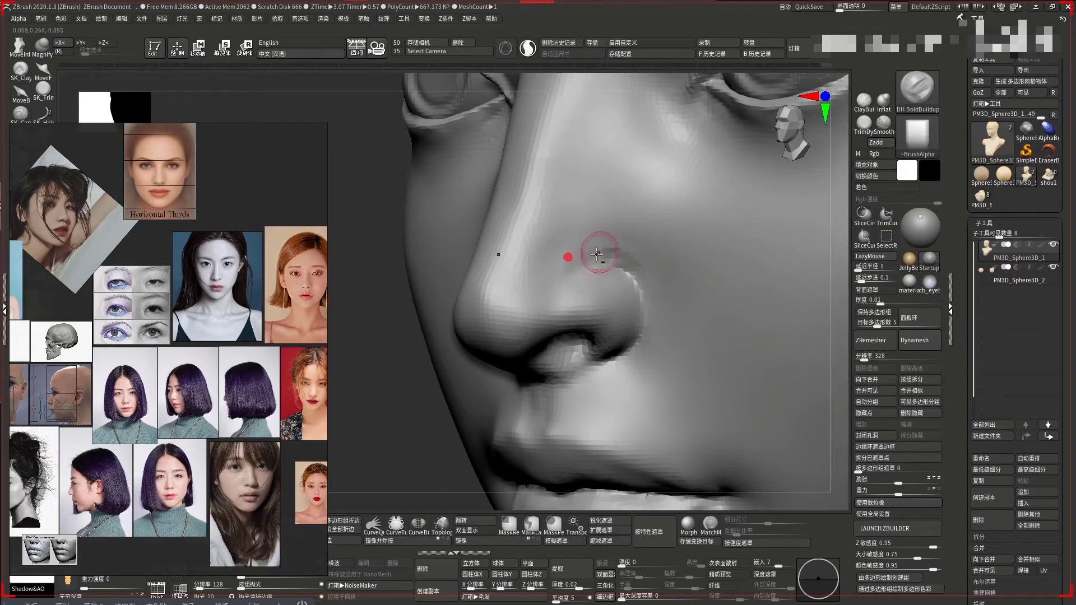
key("space")
key("space")
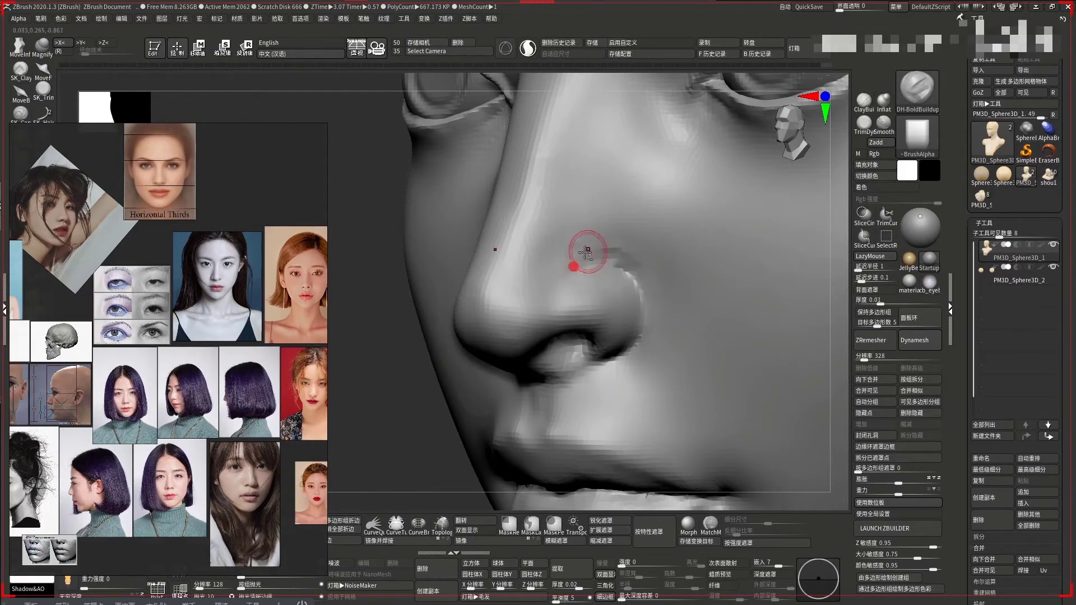
key("shift")
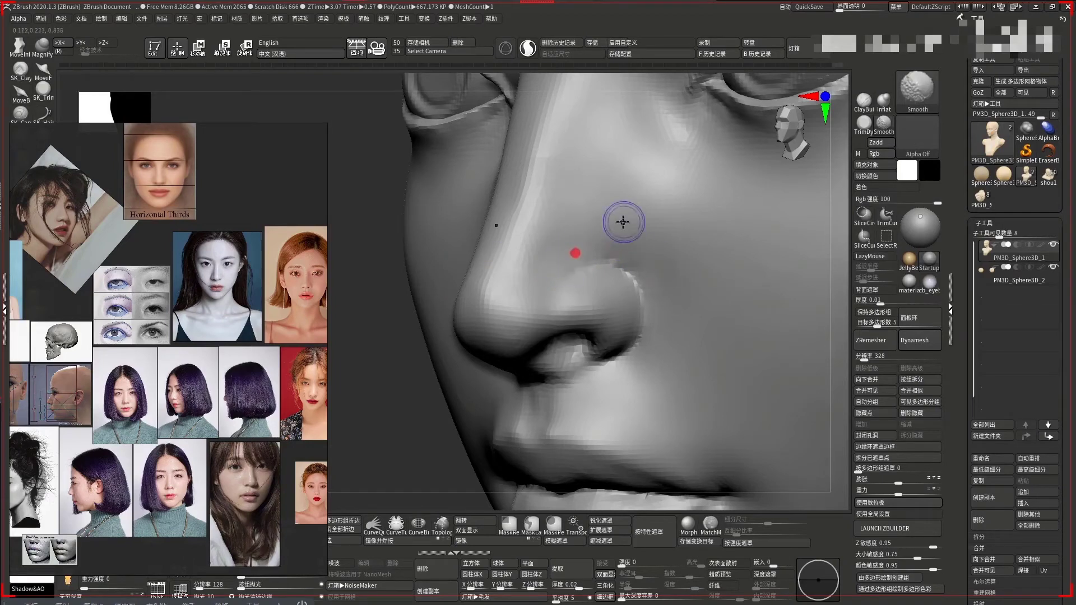
mouse_move(442, 447)
left_mouse_down("alt")
mouse_move(413, 269)
mouse_move(510, 356)
mouse_move(765, 370)
mouse_move(800, 317)
mouse_move(674, 312)
left_mouse_up("alt")
left_click_drag(600, 311, 601, 347, "alt")
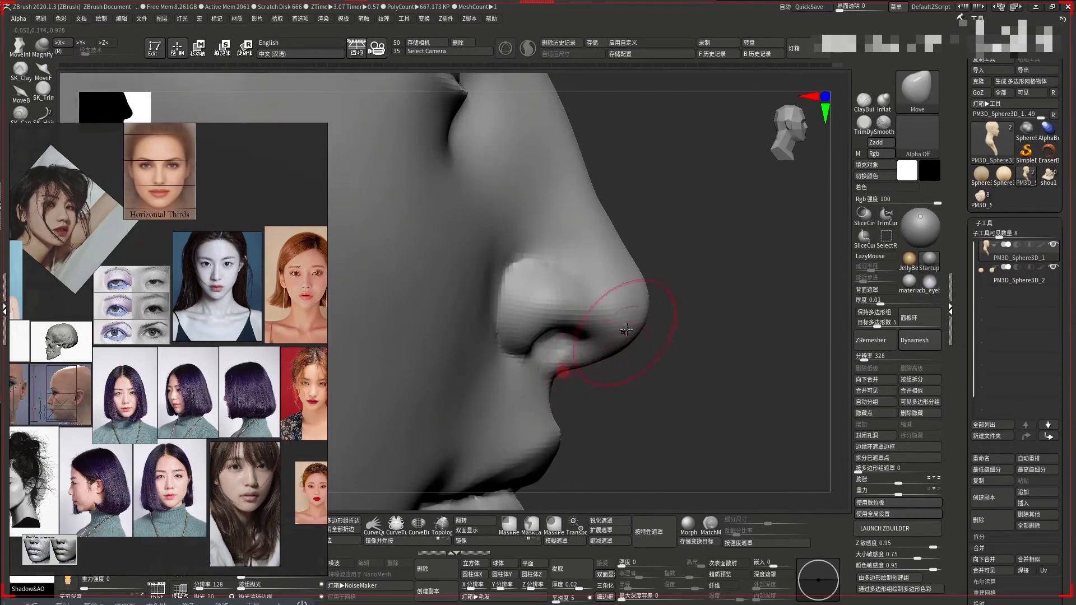
Check the eye and nose area from front and side views
left_click_drag(644, 301, 492, 274, "alt")
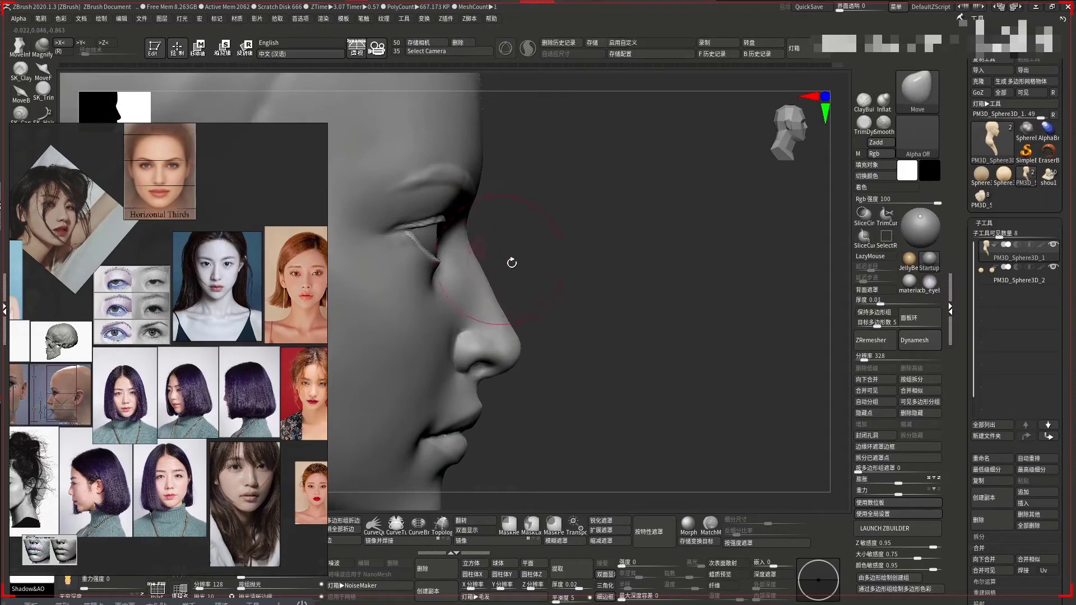
left_click_drag(512, 260, 571, 251)
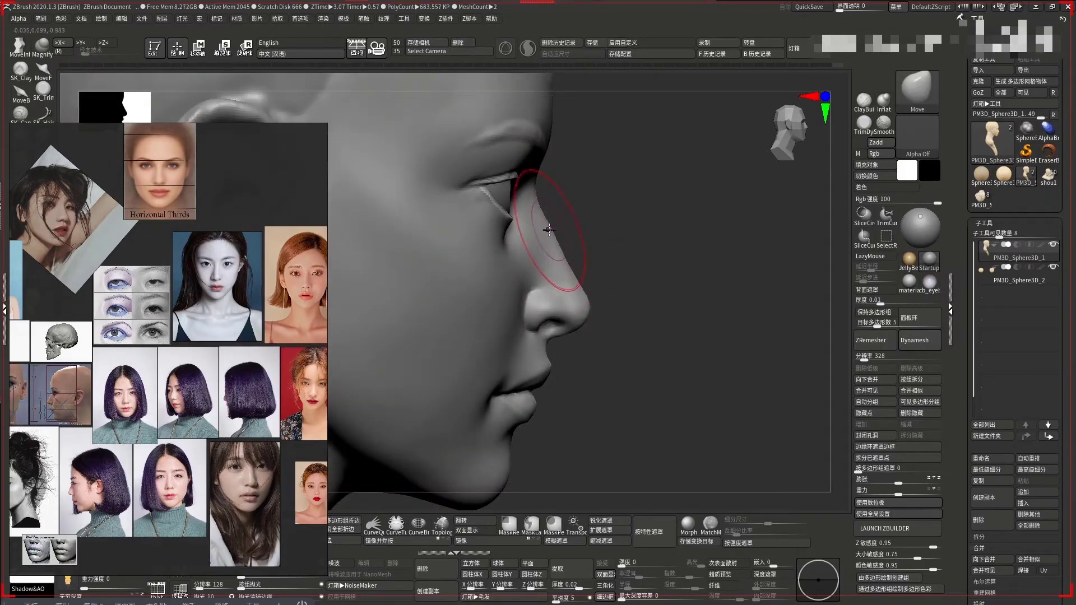
right_click(577, 283)
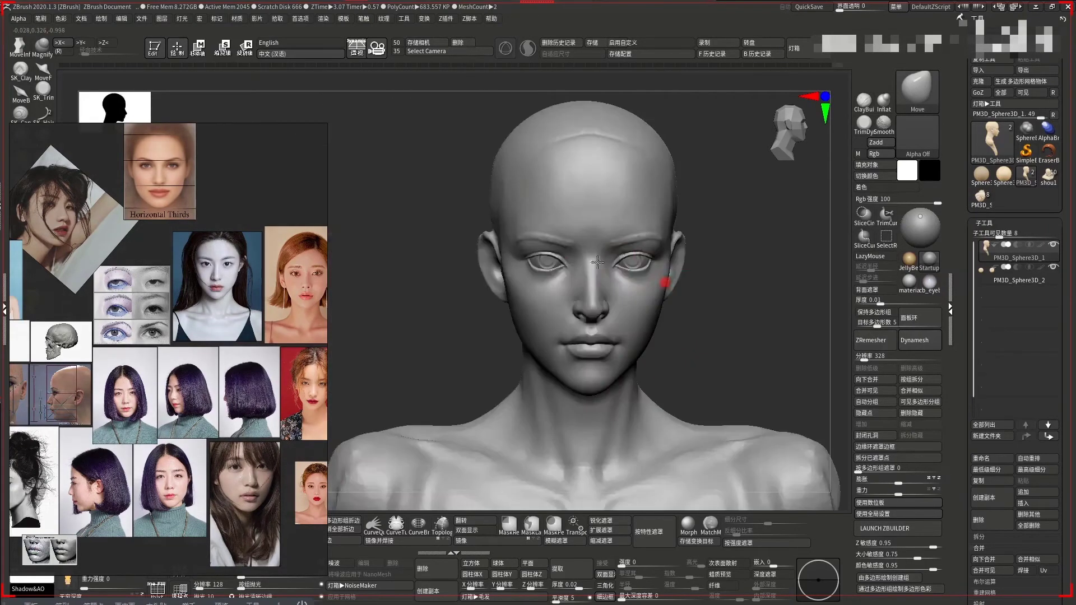
mouse_move(637, 318)
left_mouse_down()
mouse_move(442, 259)
mouse_move(458, 306)
mouse_move(579, 333)
left_mouse_up()
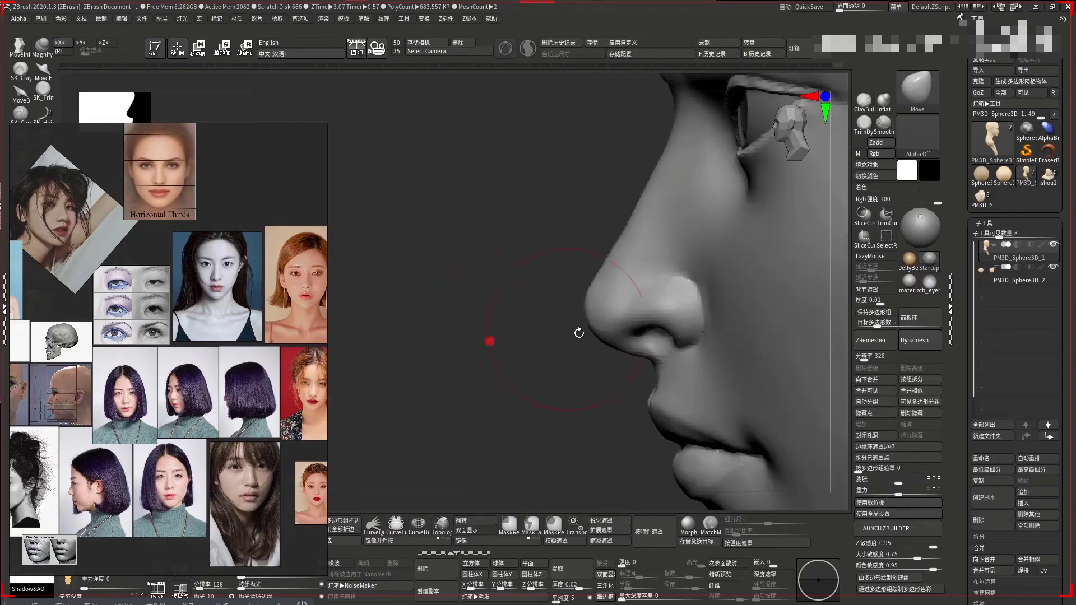
right_click(574, 299)
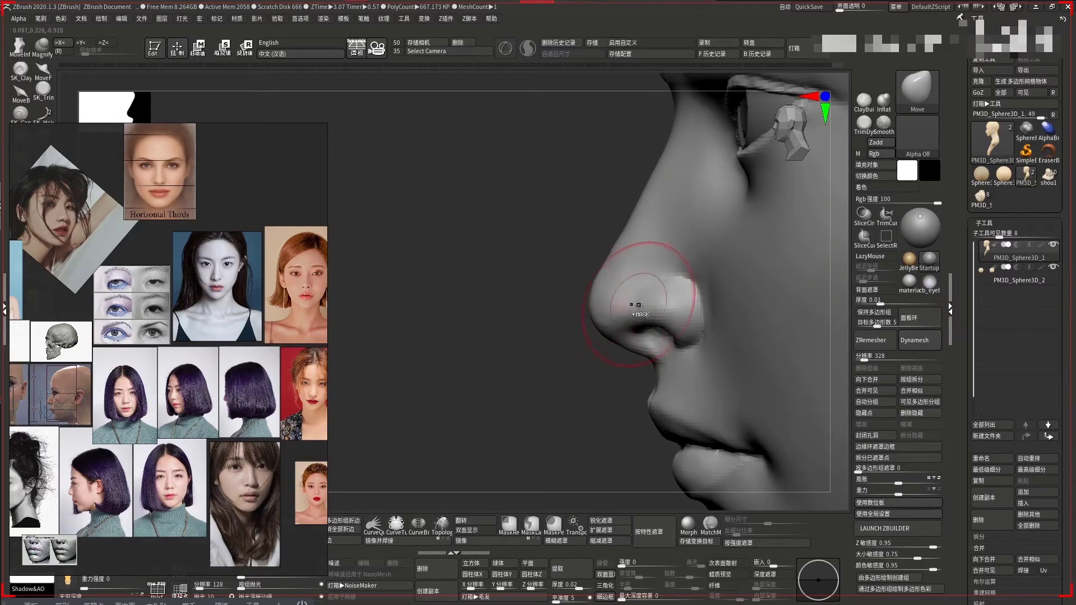
key("f")
mouse_move(575, 315)
left_mouse_down("shift")
mouse_move(721, 267)
mouse_move(678, 243)
mouse_move(801, 316)
mouse_move(504, 289)
left_mouse_up("shift")
Work the nose with a smaller Standard brush and Smooth from a three-quarter view
key("b")
key("s")
key("t")
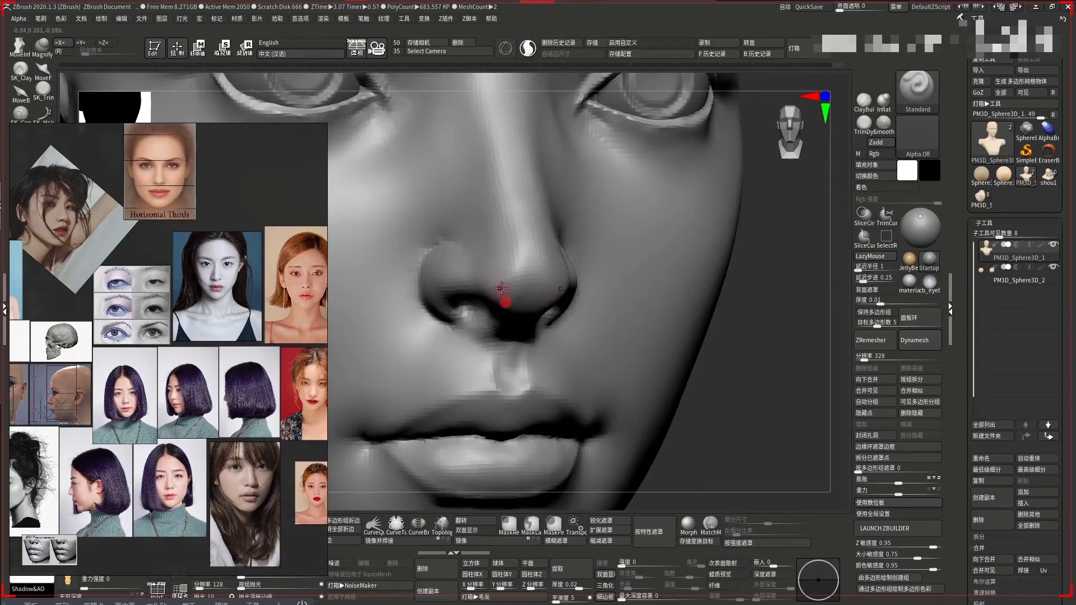
left_click_drag(738, 326, 724, 286)
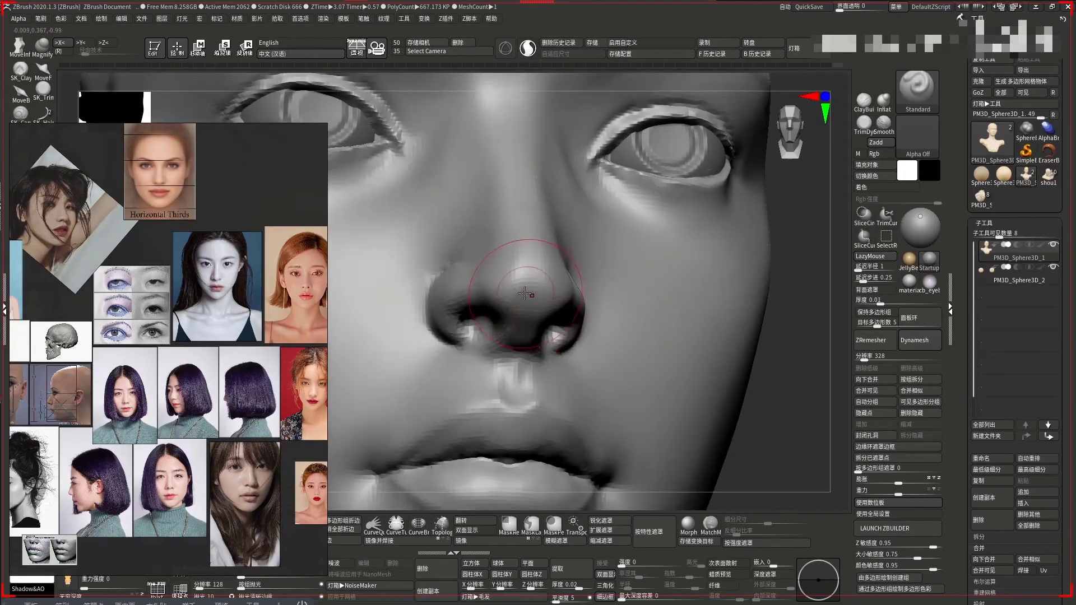
key("space")
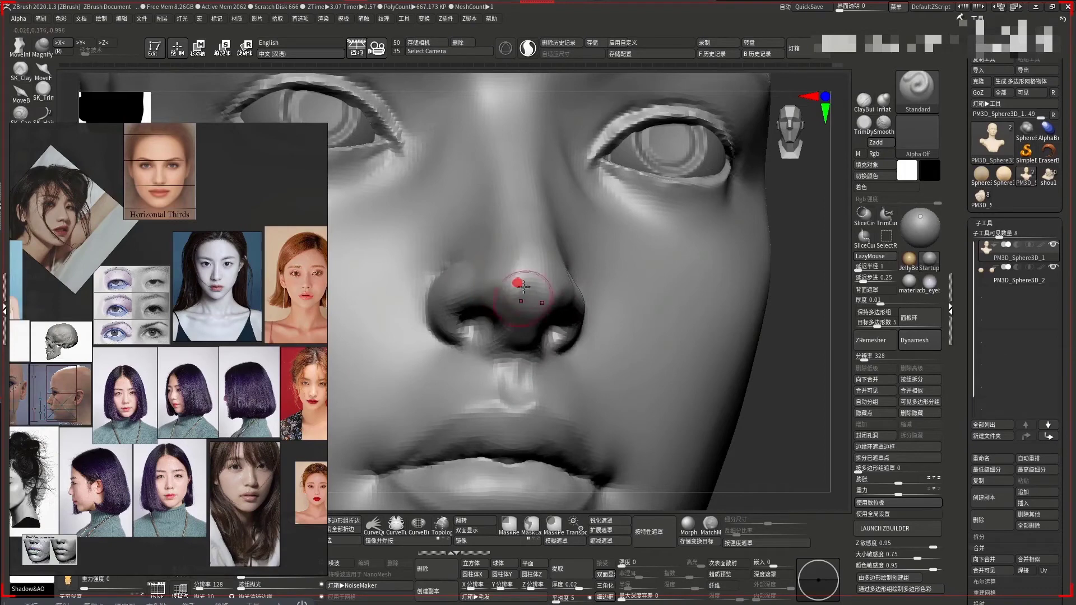
key("shift")
mouse_move(541, 321)
left_mouse_down()
mouse_move(517, 313)
mouse_move(691, 301)
mouse_move(620, 343)
mouse_move(538, 277)
mouse_move(580, 274)
mouse_move(567, 292)
left_mouse_up()
mouse_move(446, 382)
left_mouse_down()
mouse_move(428, 380)
mouse_move(449, 358)
left_mouse_up()
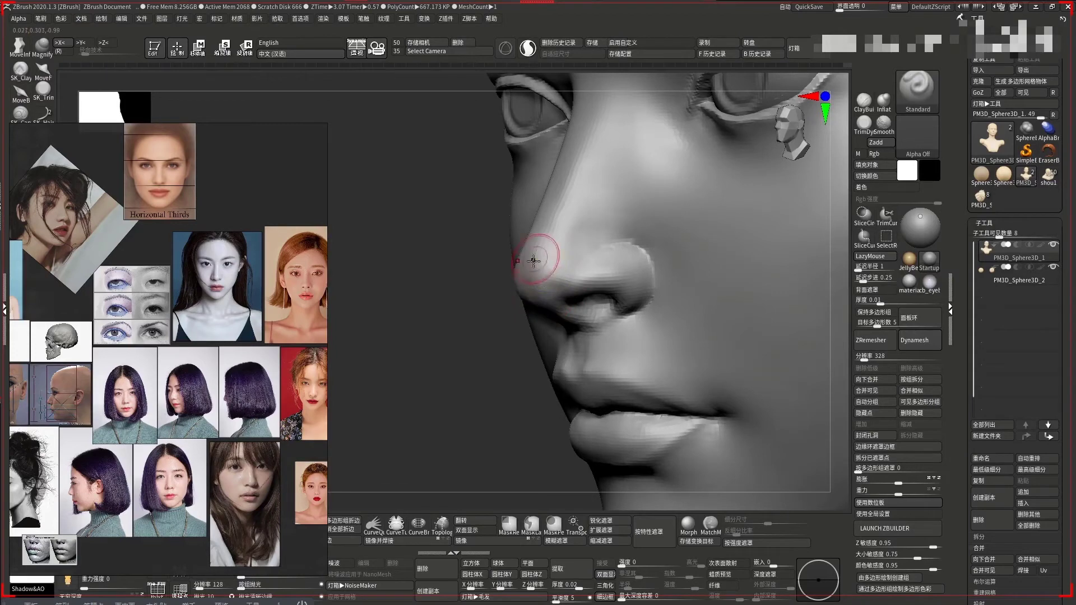
Smooth the nose, then push the side of the nose into shape in profile
key("shift")
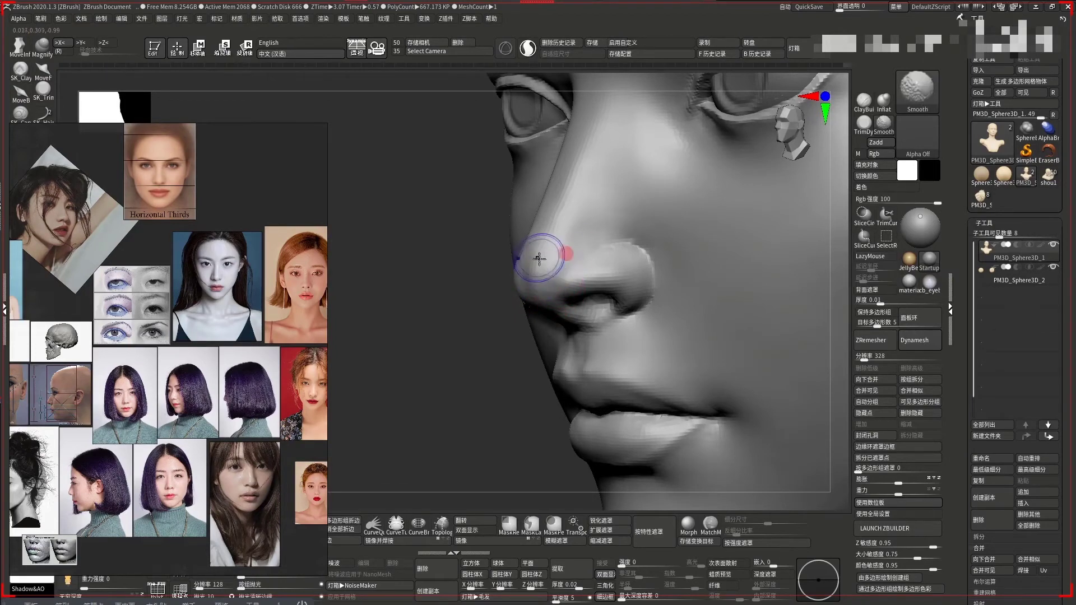
mouse_move(521, 353)
left_mouse_down()
mouse_move(480, 356)
mouse_move(781, 332)
mouse_move(712, 244)
mouse_move(633, 247)
mouse_move(701, 255)
mouse_move(622, 251)
left_mouse_up()
key("space")
key("space")
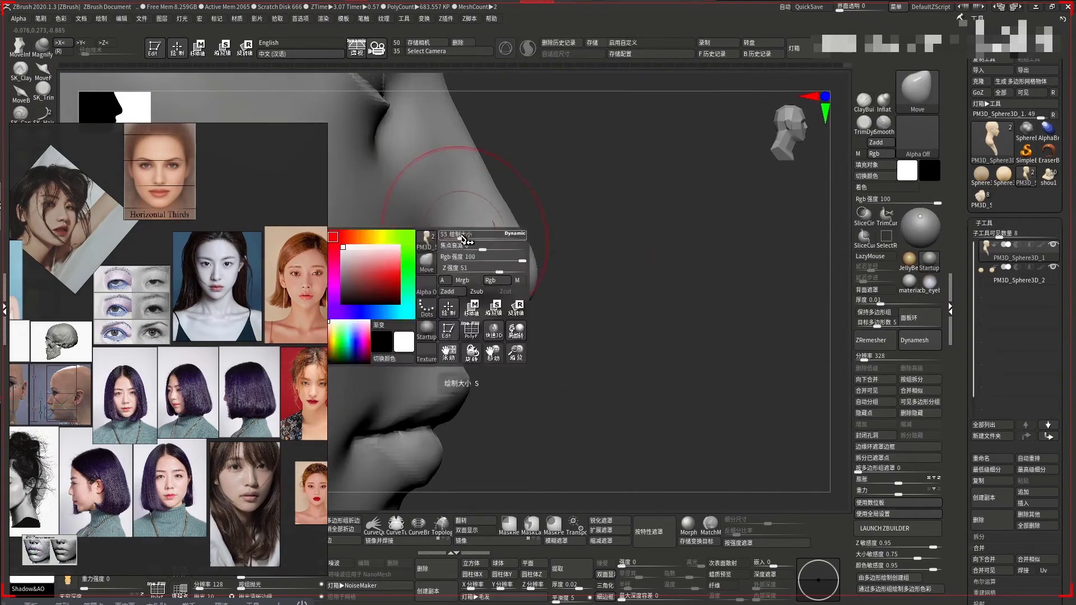
key("space")
left_click_drag(459, 241, 470, 241)
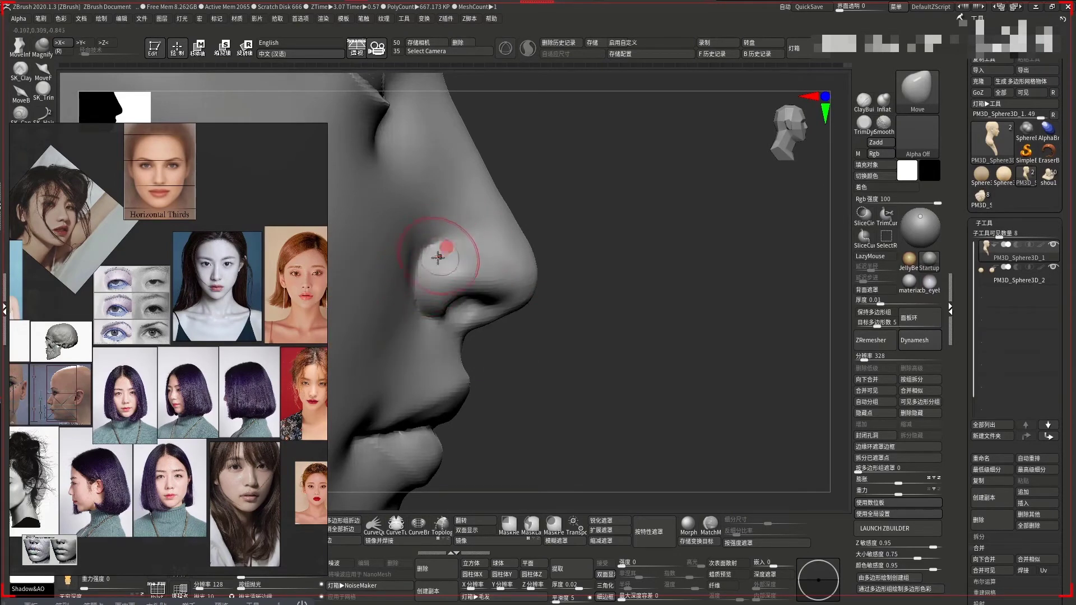
left_click_drag(439, 257, 398, 271, "shift")
right_click_drag(410, 269, 391, 247)
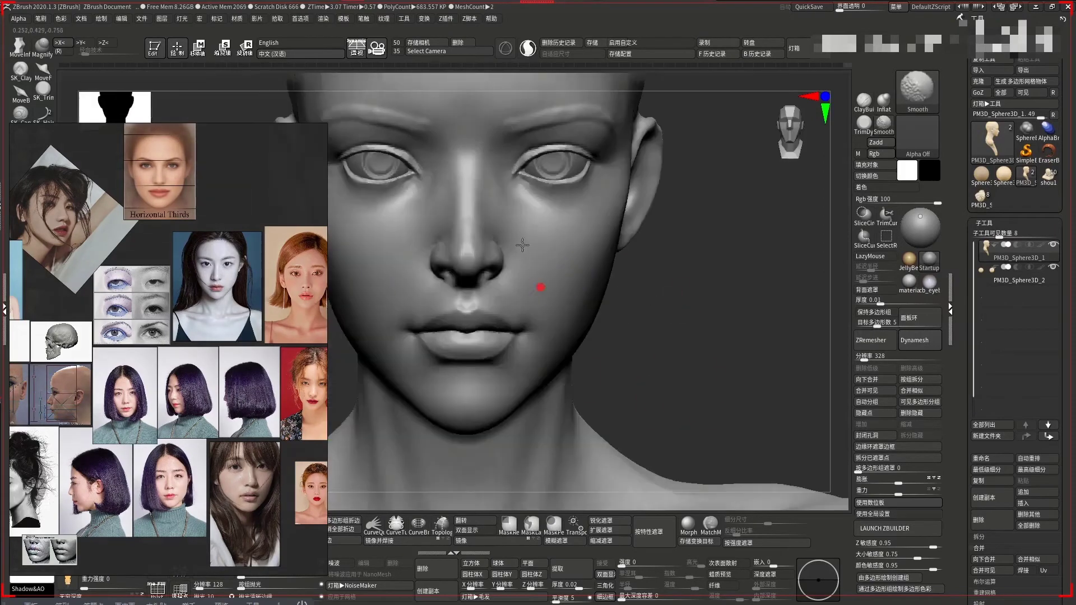
Review the whole face front and three-quarter, smoothing further and rechecking in profile
left_click_drag(672, 283, 695, 277)
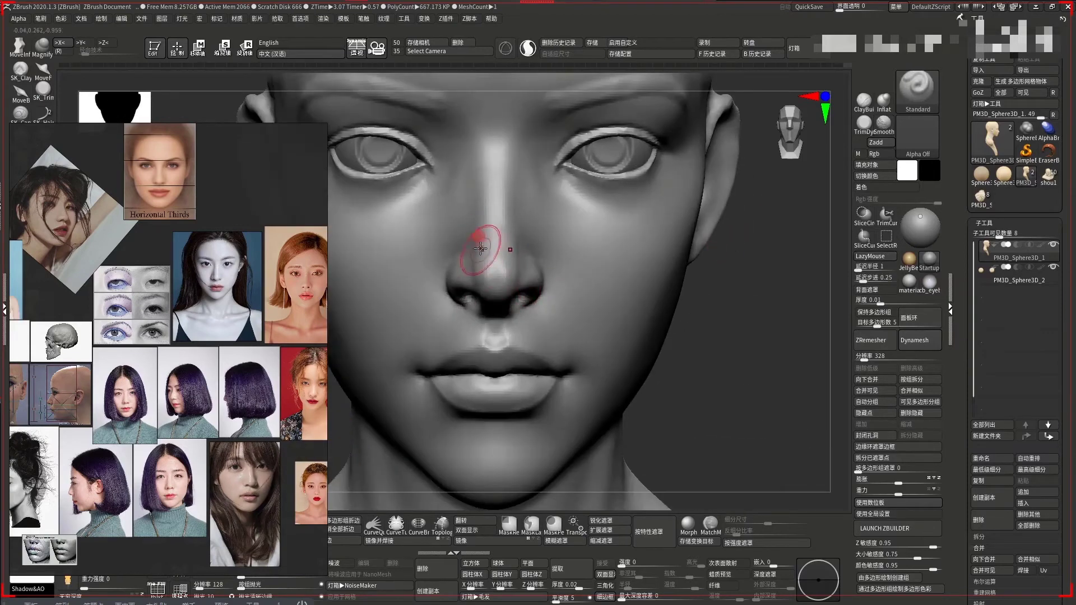
right_click_drag(531, 278, 508, 257)
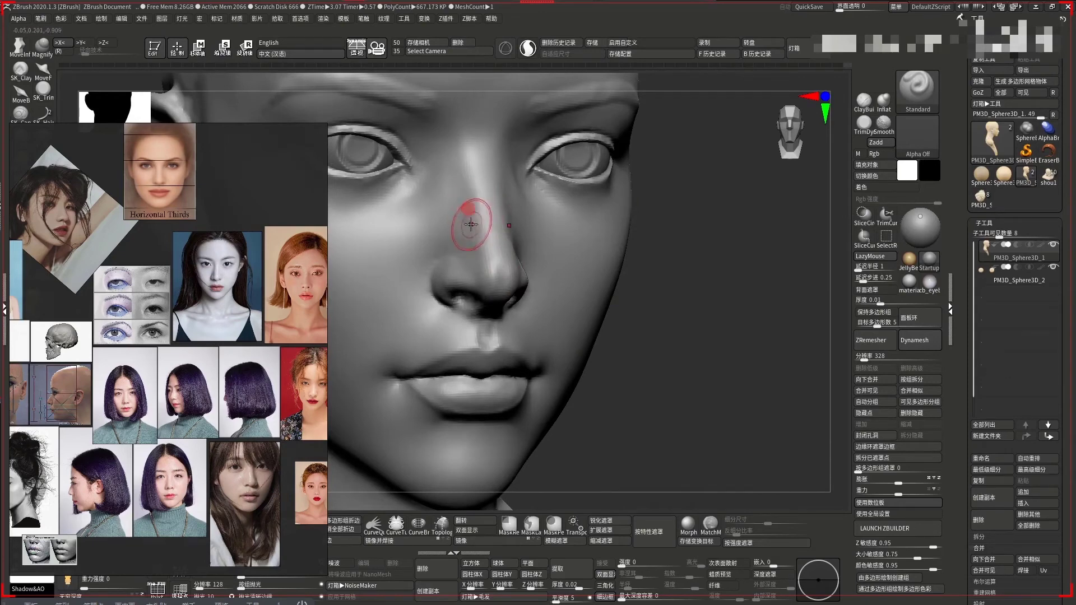
key("space")
key("ctrl")
key("space")
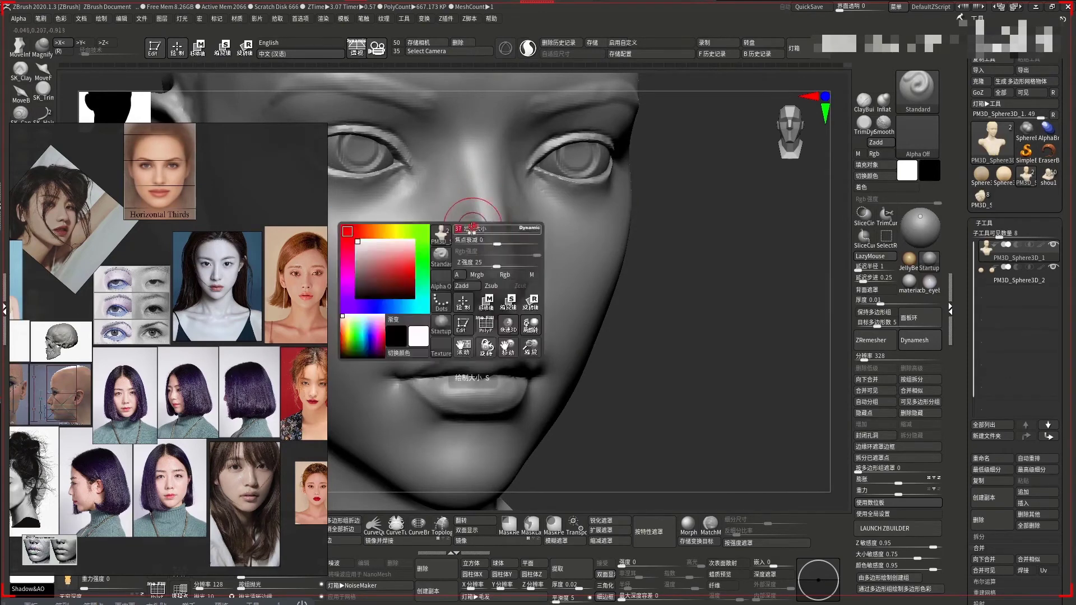
right_click_drag(456, 230, 510, 234, "shift")
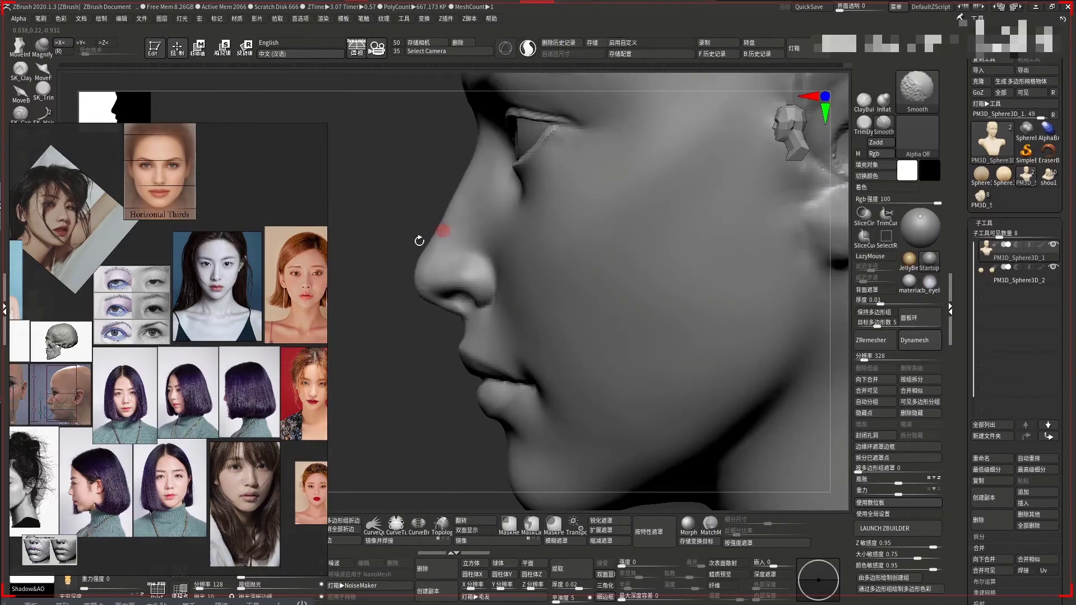
mouse_move(420, 241)
right_mouse_down("shift")
mouse_move(409, 176)
mouse_move(680, 241)
mouse_move(710, 262)
right_mouse_up("shift")
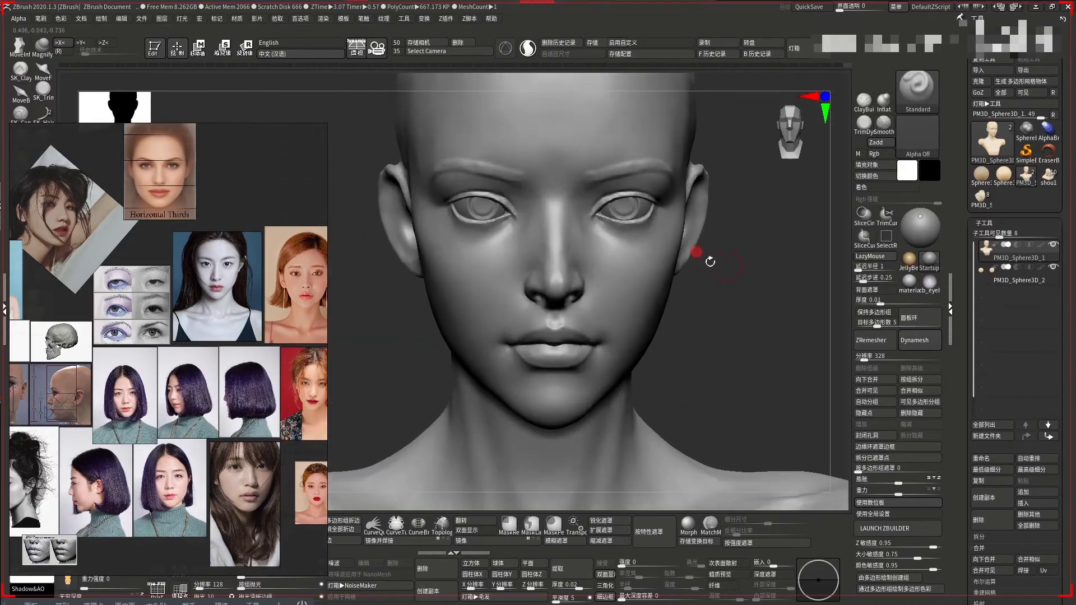
key("shift")
Zoom in on the eye and nose while cycling through the Move and Standard brushes
key("b")
key("m")
key("v")
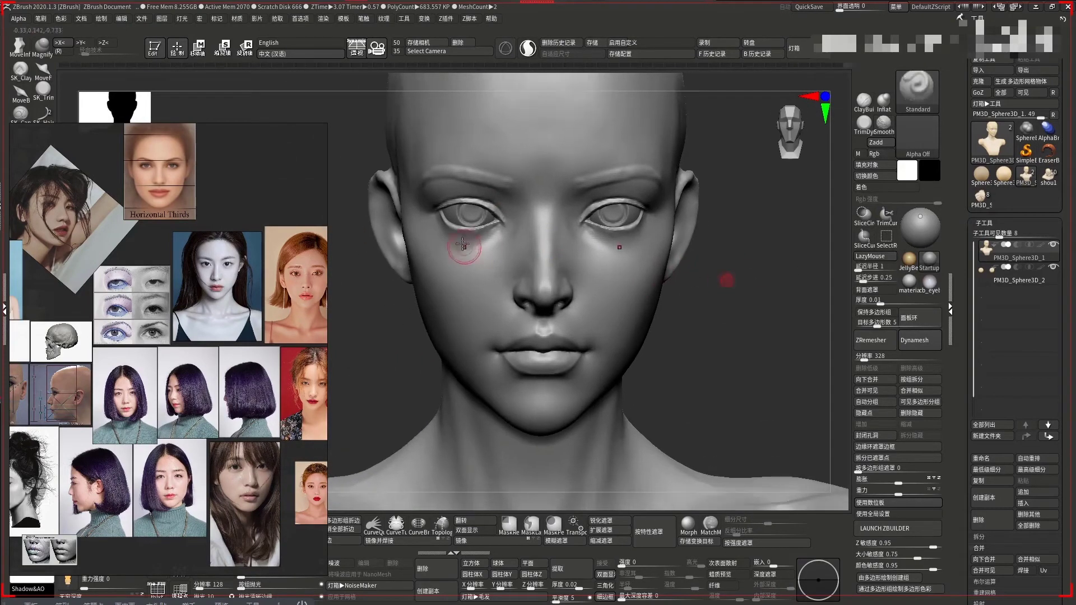
right_click(682, 288)
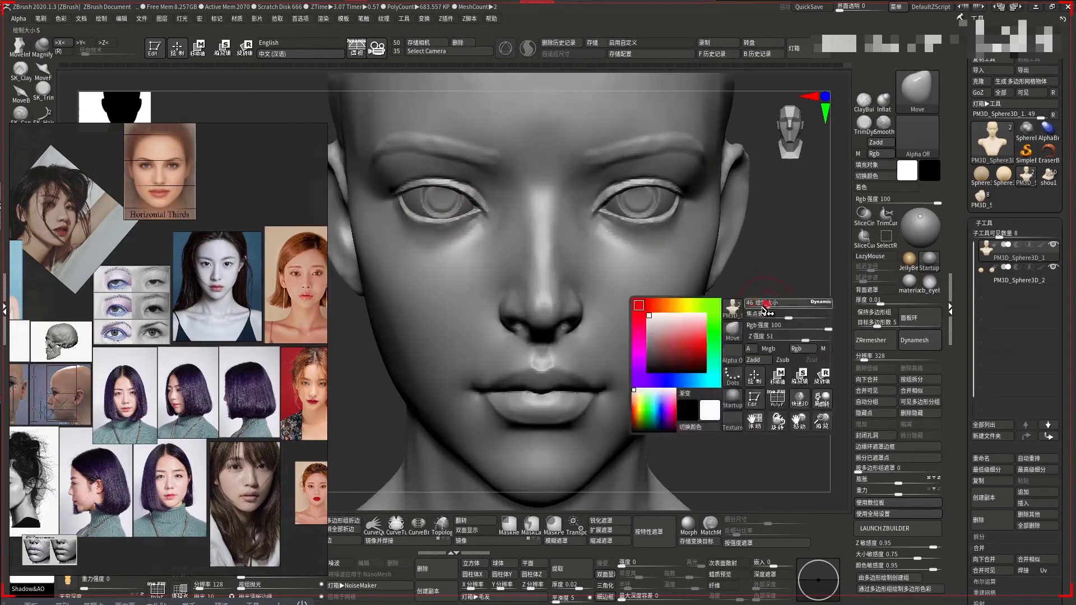
right_click_drag(681, 288, 584, 229, "ctrl")
right_click(584, 229)
key("b")
key("s")
key("t")
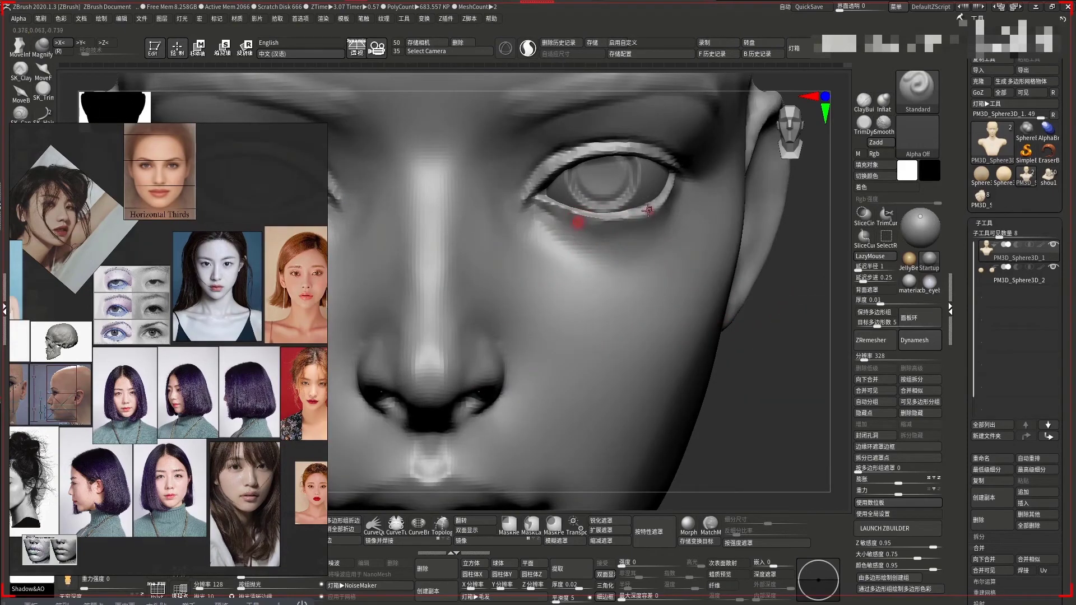
Carve a crease along the lower eyelid with a half-size DH-CarvePinch brush
key("b")
key("d")
key("c")
right_click(652, 210)
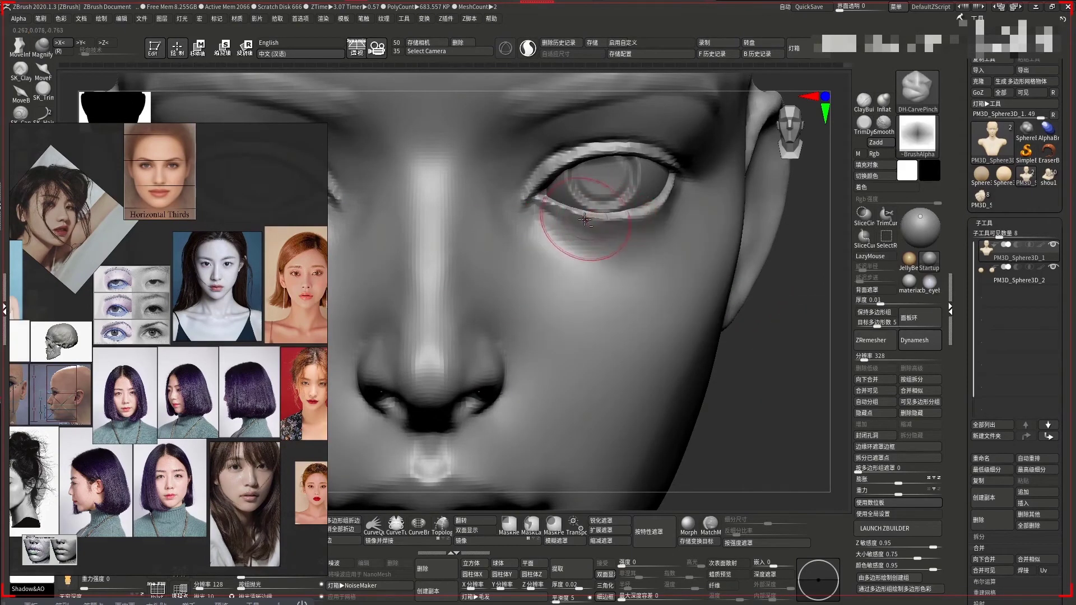
right_click_drag(626, 217, 589, 221)
mouse_move(656, 212)
left_mouse_down()
mouse_move(659, 203)
mouse_move(642, 217)
mouse_move(780, 372)
mouse_move(753, 211)
mouse_move(666, 181)
mouse_move(699, 169)
mouse_move(537, 305)
mouse_move(692, 257)
left_mouse_up()
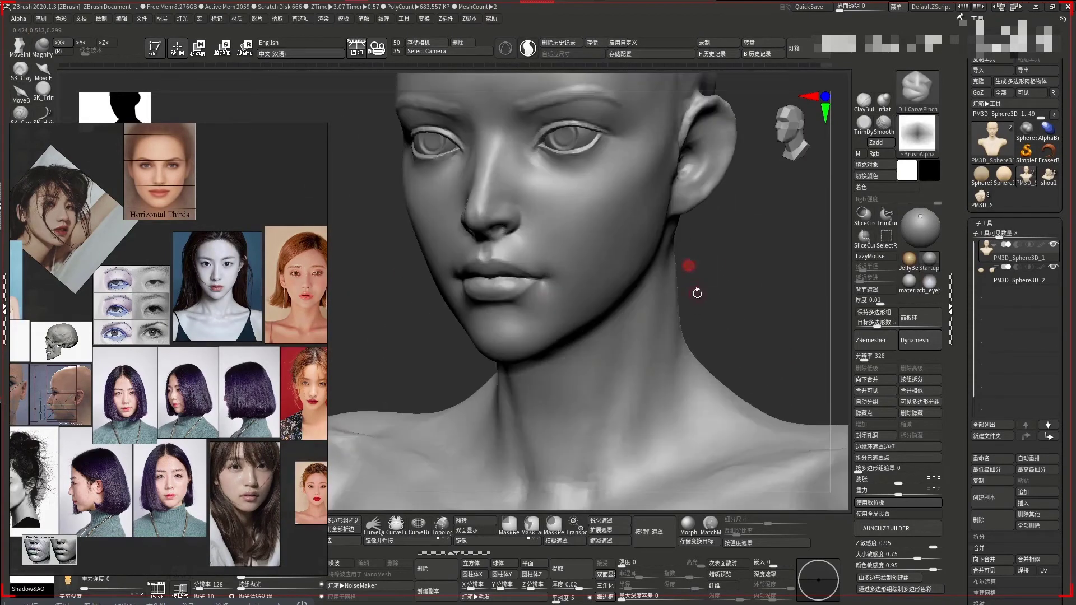
Nudge the side of the nose bridge with the Move brush
mouse_move(588, 277)
left_mouse_down("alt")
mouse_move(713, 243)
mouse_move(732, 278)
mouse_move(784, 304)
mouse_move(729, 269)
mouse_move(730, 299)
mouse_move(687, 187)
mouse_move(667, 197)
mouse_move(681, 204)
left_mouse_up("alt")
key("b")
key("m")
key("v")
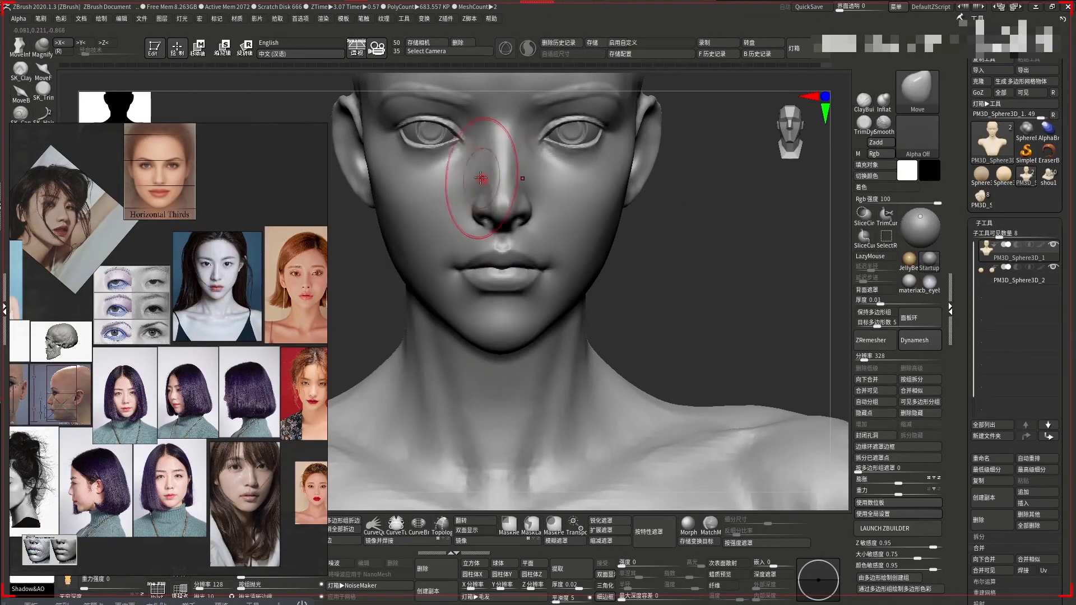
left_click_drag(482, 178, 473, 174)
Switch to the Standard brush, adjust its size, and turn the bust to three-quarter
mouse_move(616, 235)
left_mouse_down()
mouse_move(668, 245)
mouse_move(722, 229)
mouse_move(763, 268)
mouse_move(533, 217)
mouse_move(530, 227)
left_mouse_up()
key("b")
key("s")
key("t")
key("space")
left_click_drag(694, 281, 531, 226)
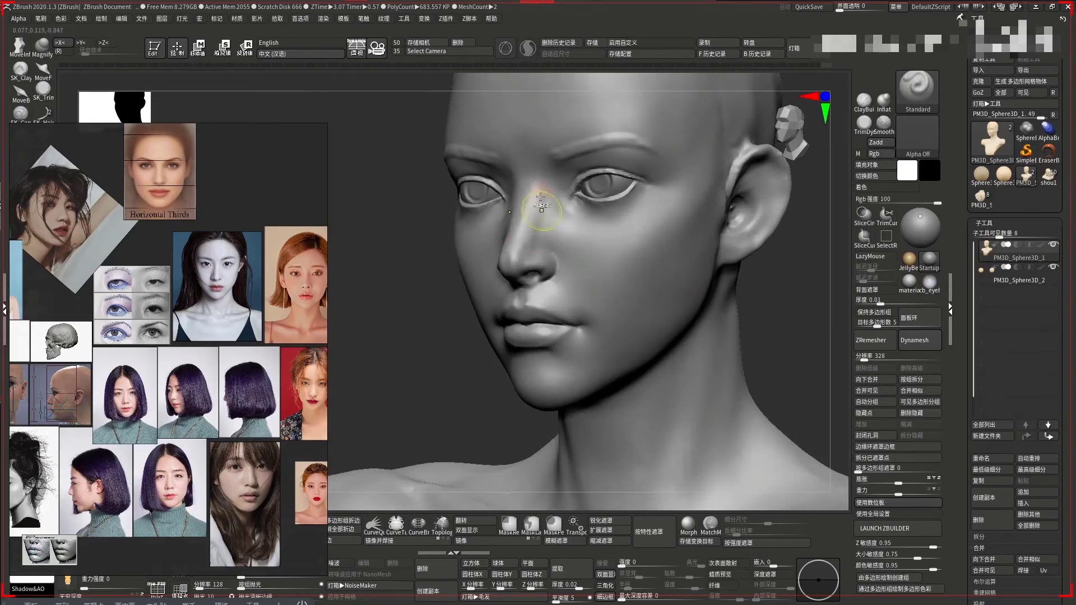
Smooth the nose and cheek area, alternating between front and three-quarter views
key("shift")
left_click_drag(439, 286, 548, 217, "shift")
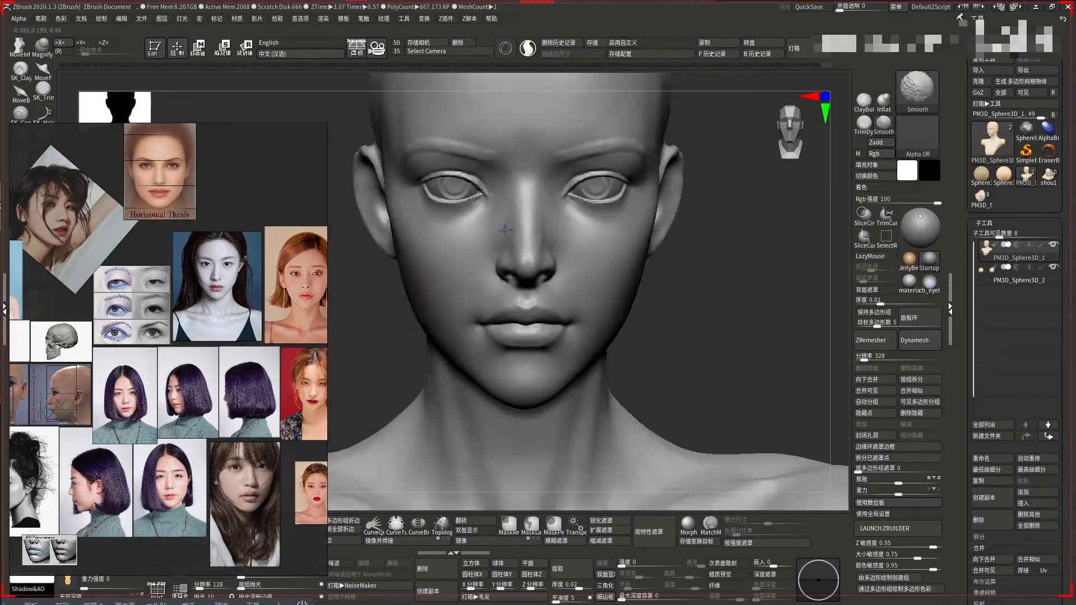
left_click_drag(716, 274, 514, 198, "shift")
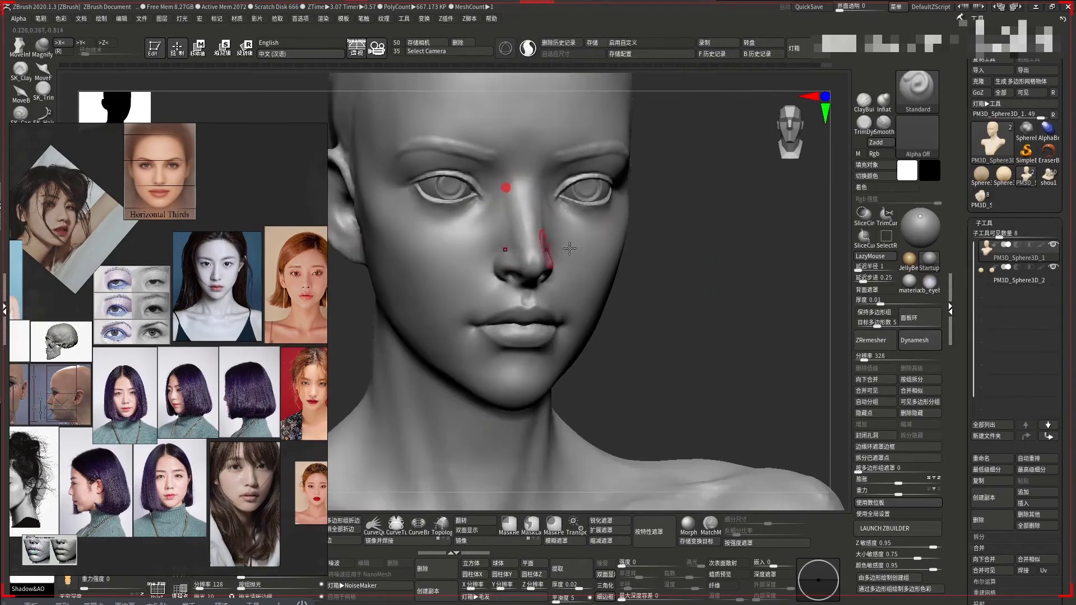
left_click_drag(745, 241, 506, 197)
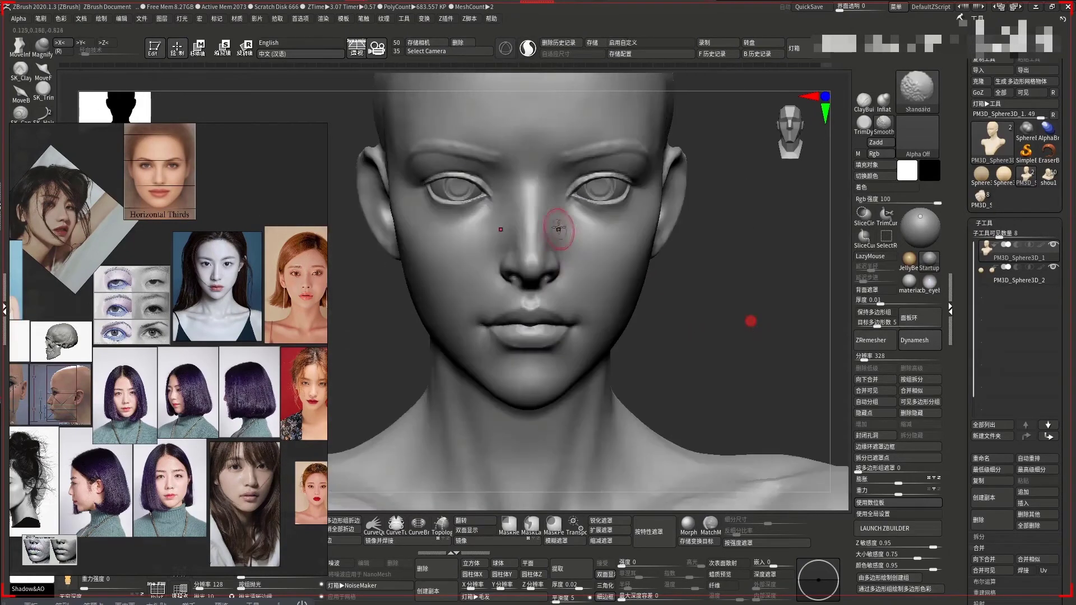
left_click_drag(752, 320, 684, 259)
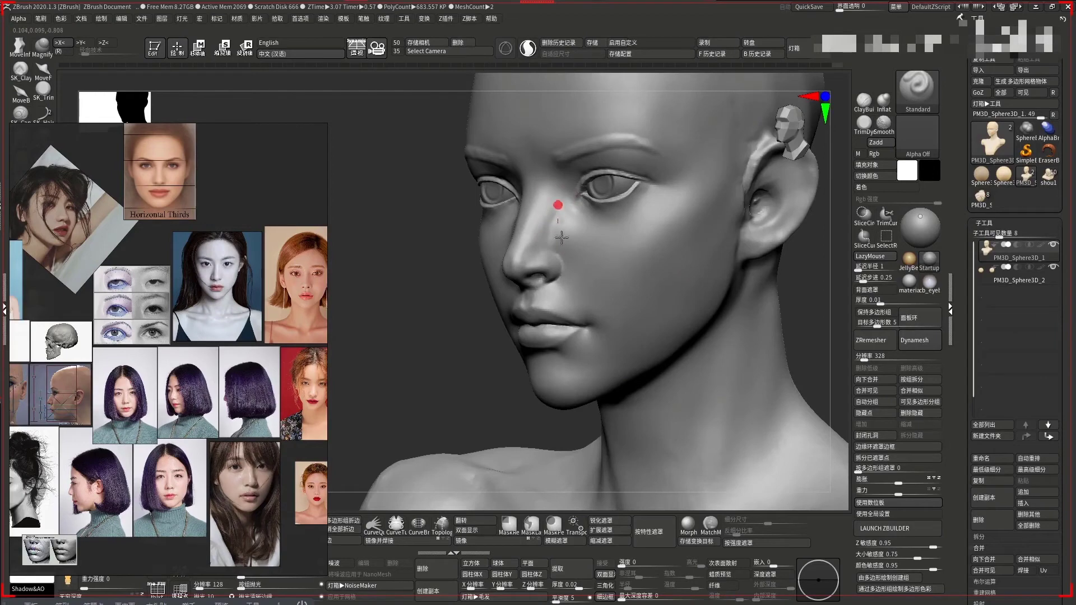
key("shift")
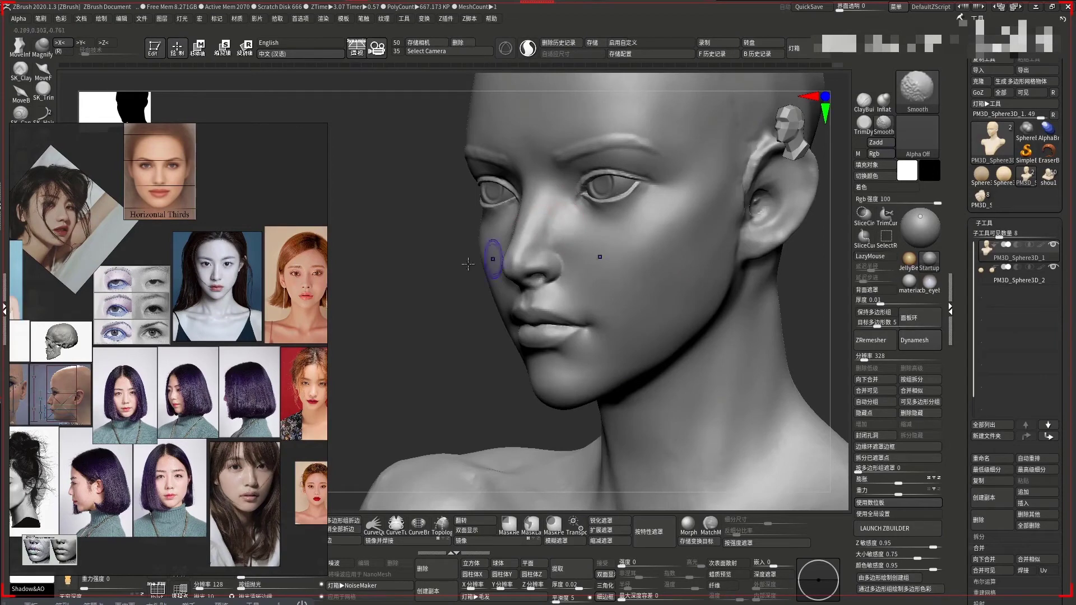
left_click_drag(468, 264, 509, 213, "shift")
Return to the Standard brush and zoom in on the cheek and nose from the side
key("f")
mouse_move(718, 312)
left_mouse_down()
mouse_move(716, 255)
mouse_move(681, 195)
mouse_move(581, 262)
left_mouse_up()
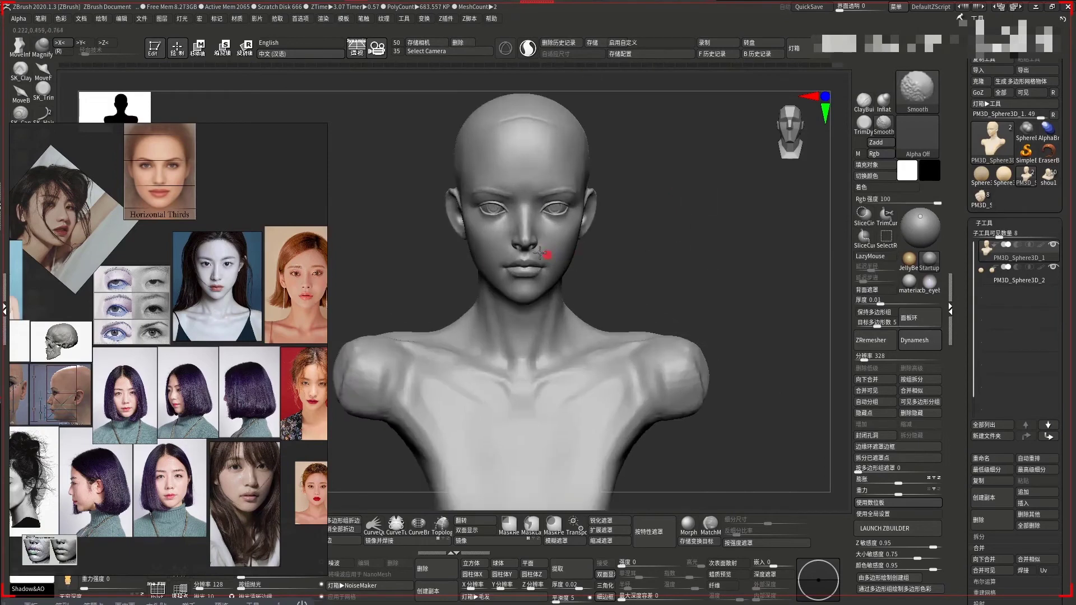
mouse_move(639, 228)
left_mouse_down("shift")
mouse_move(667, 213)
mouse_move(520, 264)
mouse_move(654, 187)
mouse_move(552, 241)
left_mouse_up("shift")
key("space")
mouse_move(696, 230)
left_mouse_down("alt")
mouse_move(611, 196)
mouse_move(638, 168)
mouse_move(616, 196)
mouse_move(628, 222)
left_mouse_up("alt")
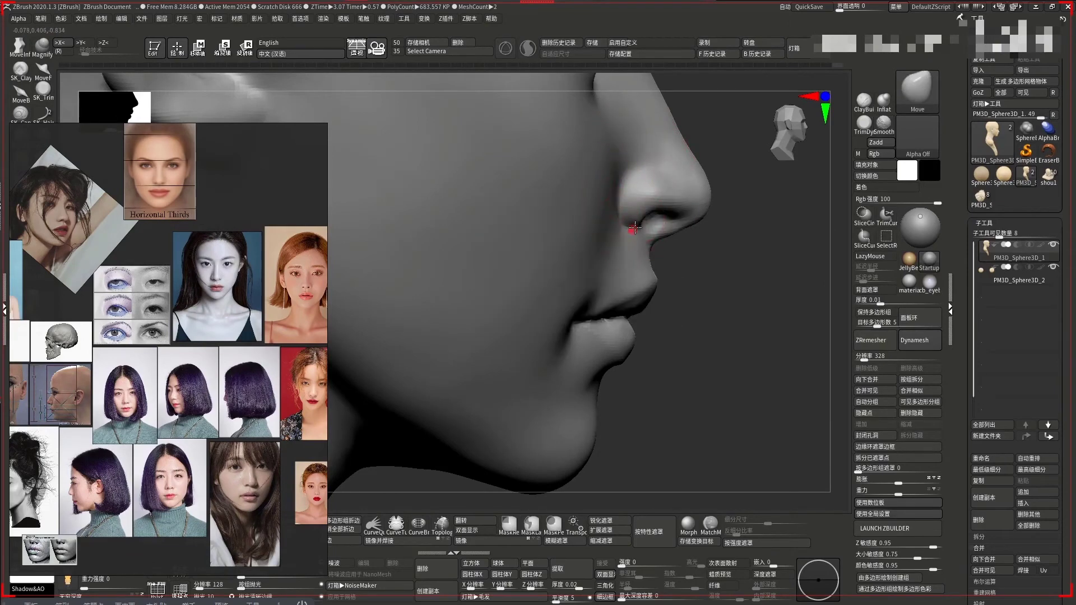
Rotate around the nose, then zoom out and snap the head to an exact front view
right_click_drag(634, 229, 710, 247)
left_click_drag(753, 273, 633, 220)
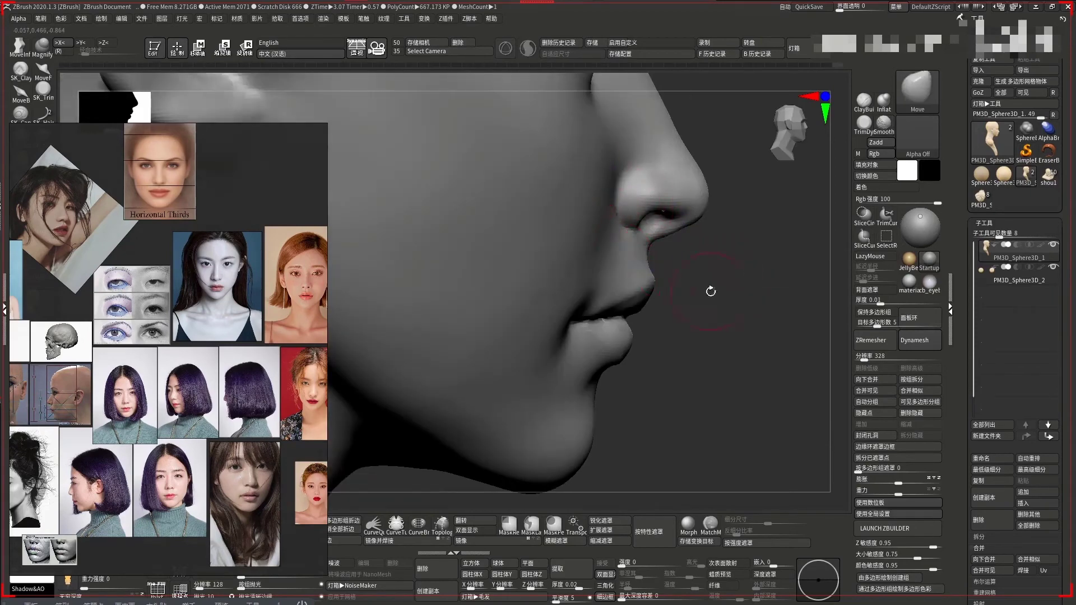
left_click_drag(711, 290, 579, 196, "alt")
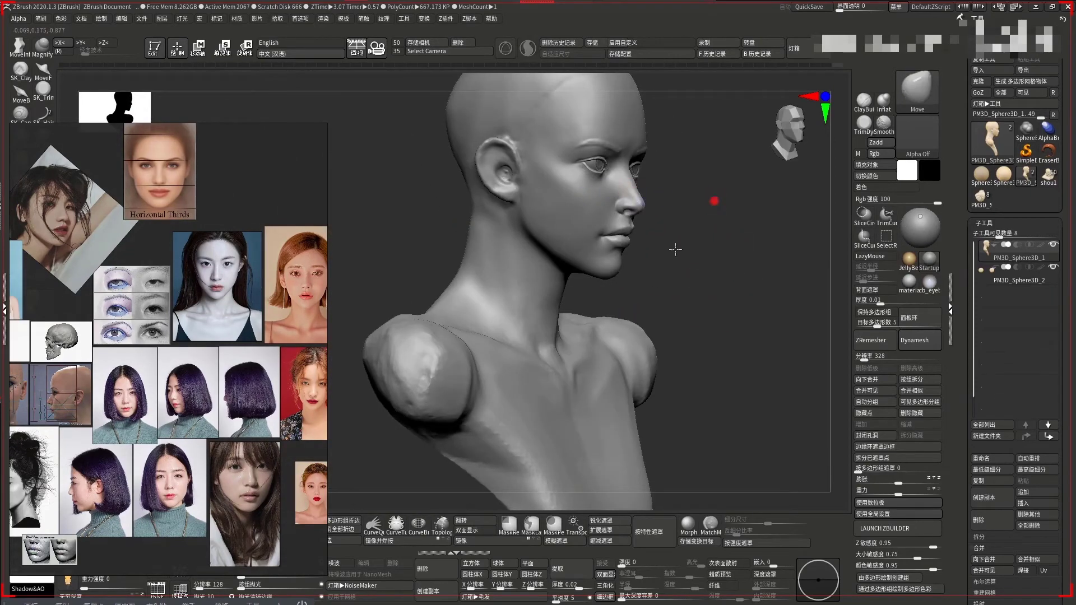
left_click_drag(727, 249, 602, 245)
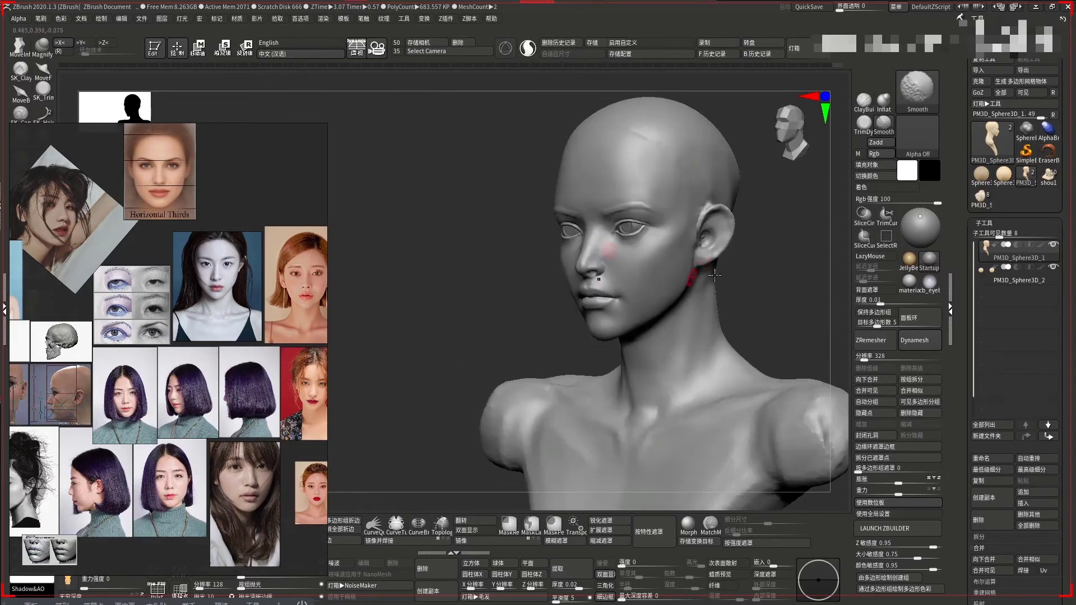
mouse_move(715, 275)
left_mouse_down("shift")
mouse_move(664, 295)
mouse_move(645, 269)
mouse_move(668, 227)
mouse_move(693, 210)
mouse_move(708, 291)
left_mouse_up("shift")
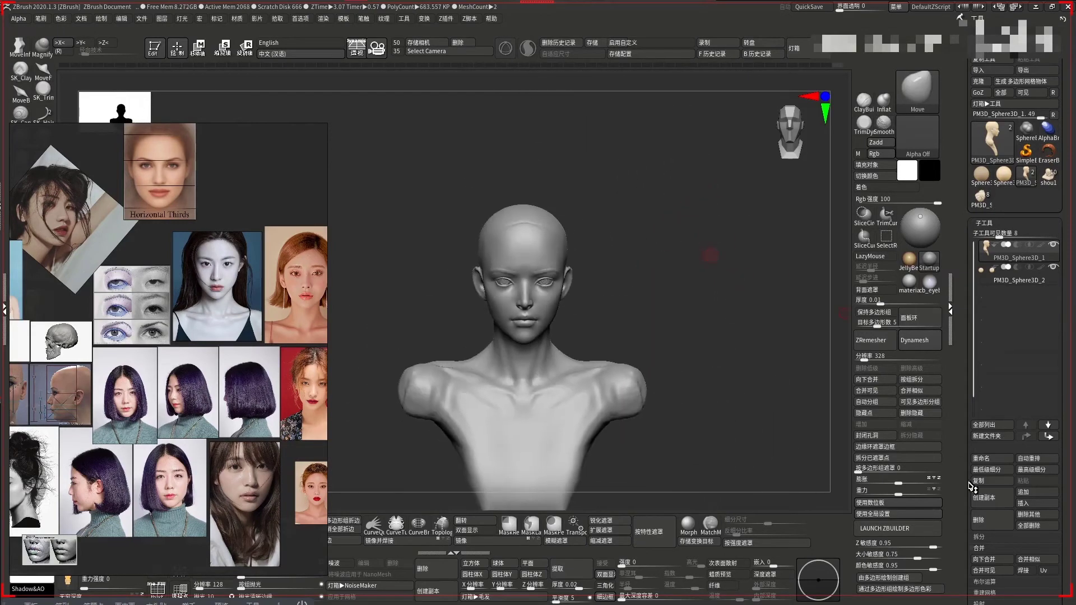
Zoom the reference board onto the orange-haired bob portrait and bring up Subtool > Append's mesh picker
scroll(213, 292, "down", 3)
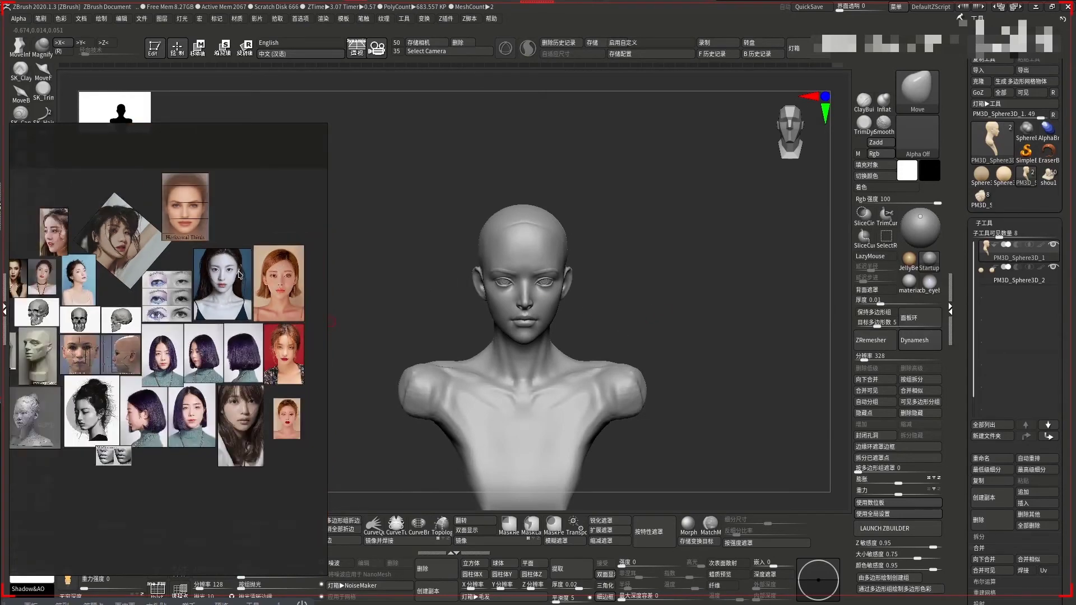
scroll(213, 292, "up", 3)
scroll(213, 292, "down", 1)
scroll(243, 304, "up", 1)
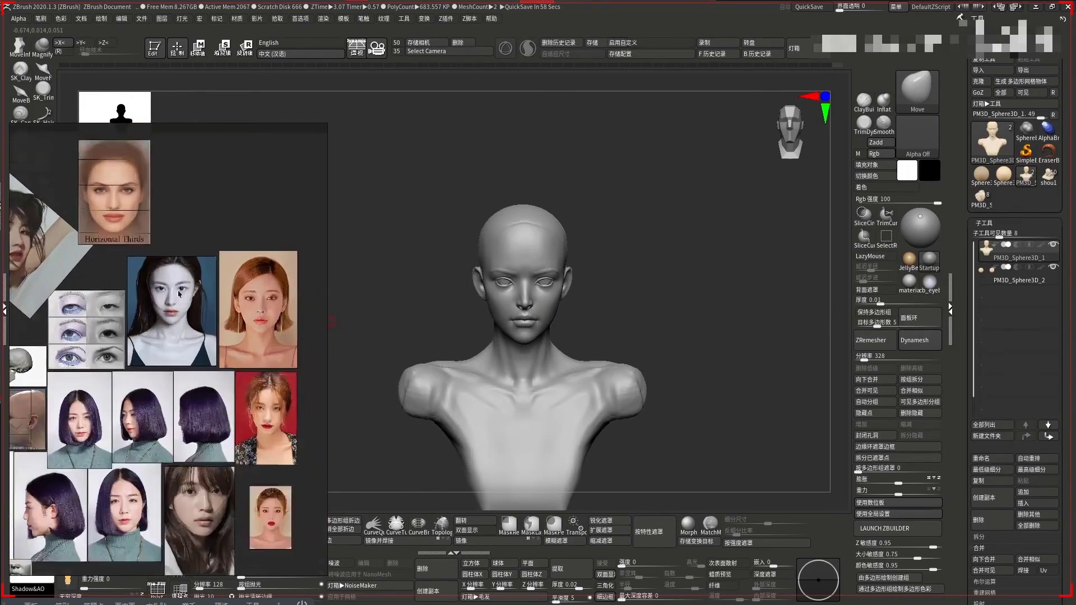
scroll(244, 304, "up", 1)
scroll(246, 303, "up", 1)
scroll(248, 300, "up", 2)
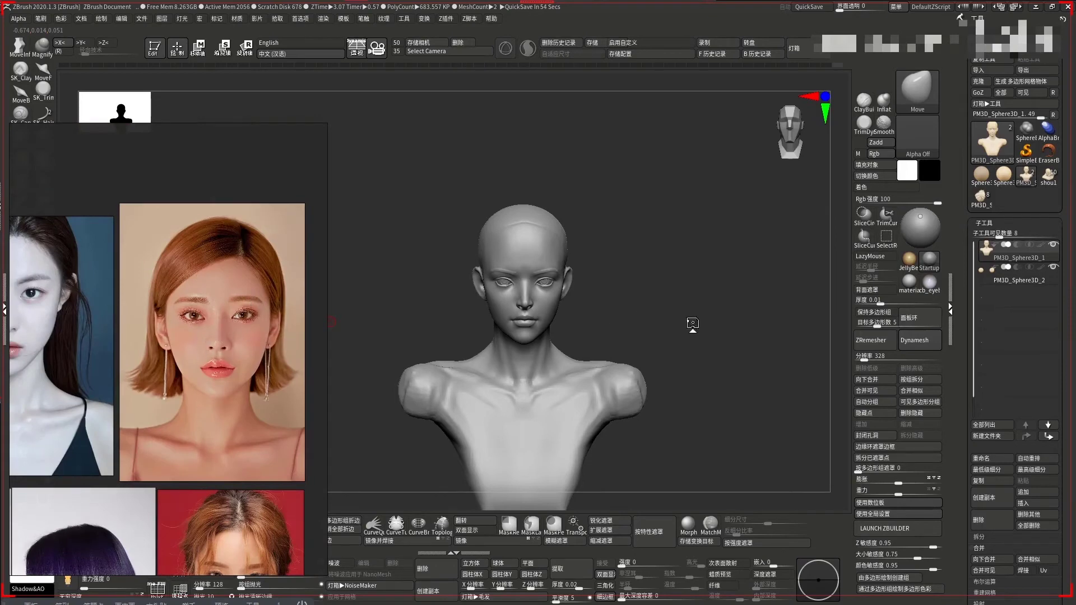
left_click(1026, 493)
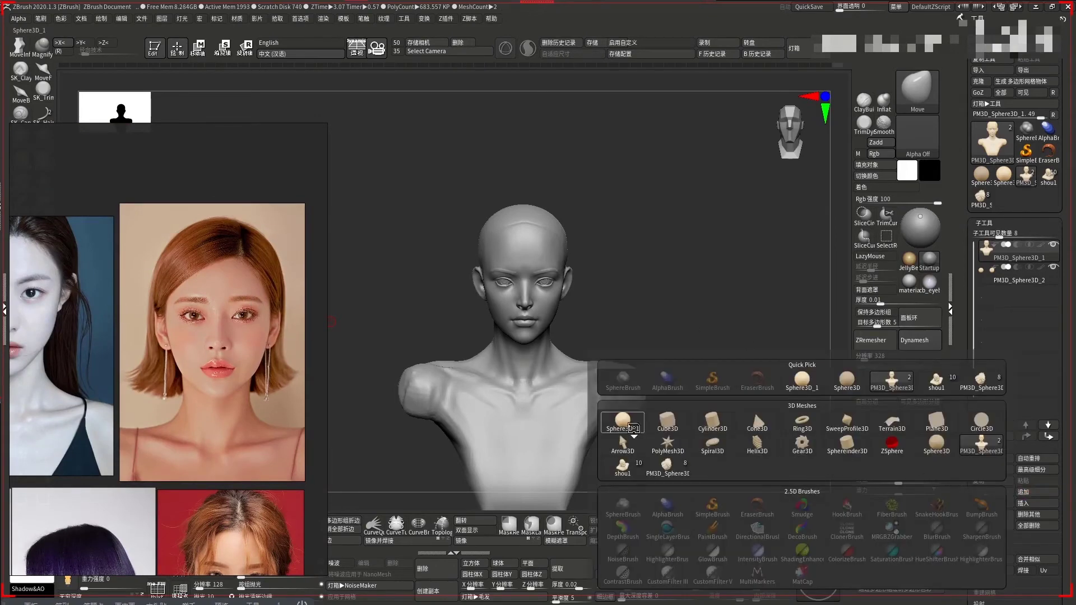
mouse_move(622, 422)
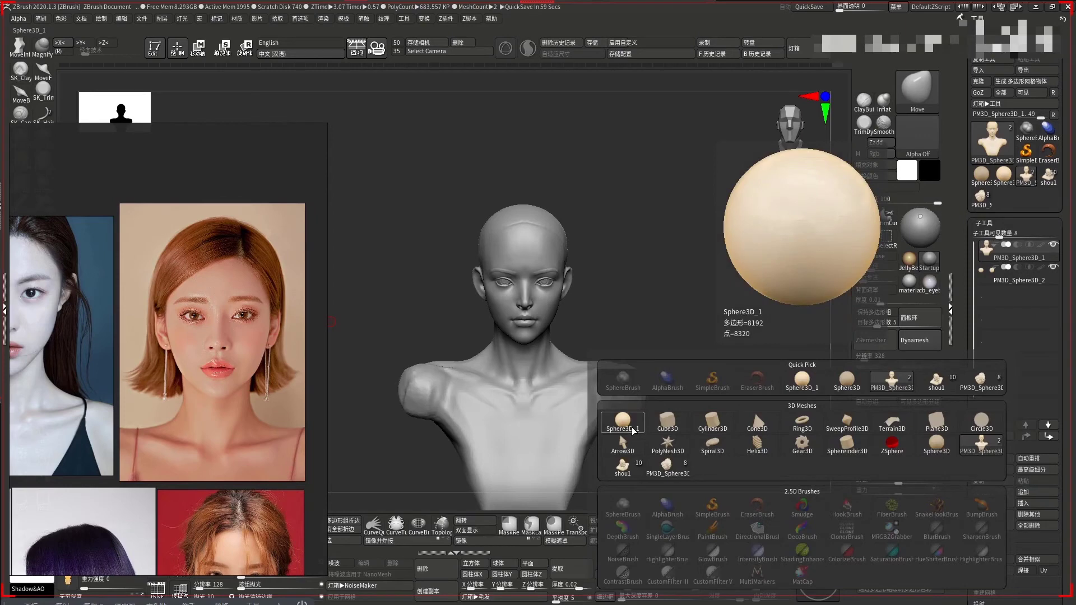
Append a Sphere3D and use the Transpose gizmo to raise and shrink it over the skull
left_click(633, 431)
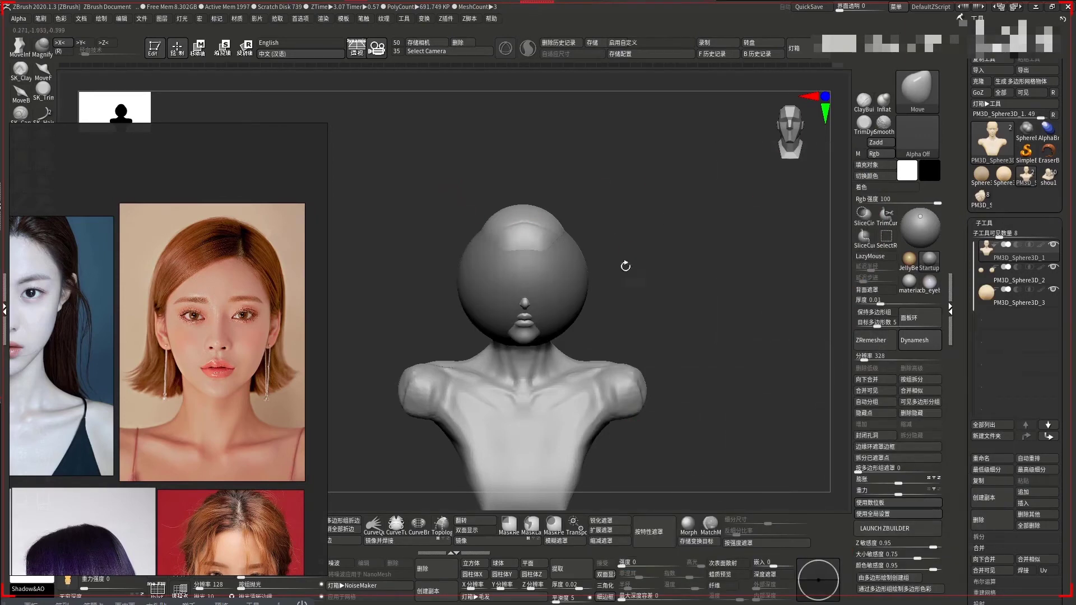
left_click_drag(552, 257, 653, 236)
key("w")
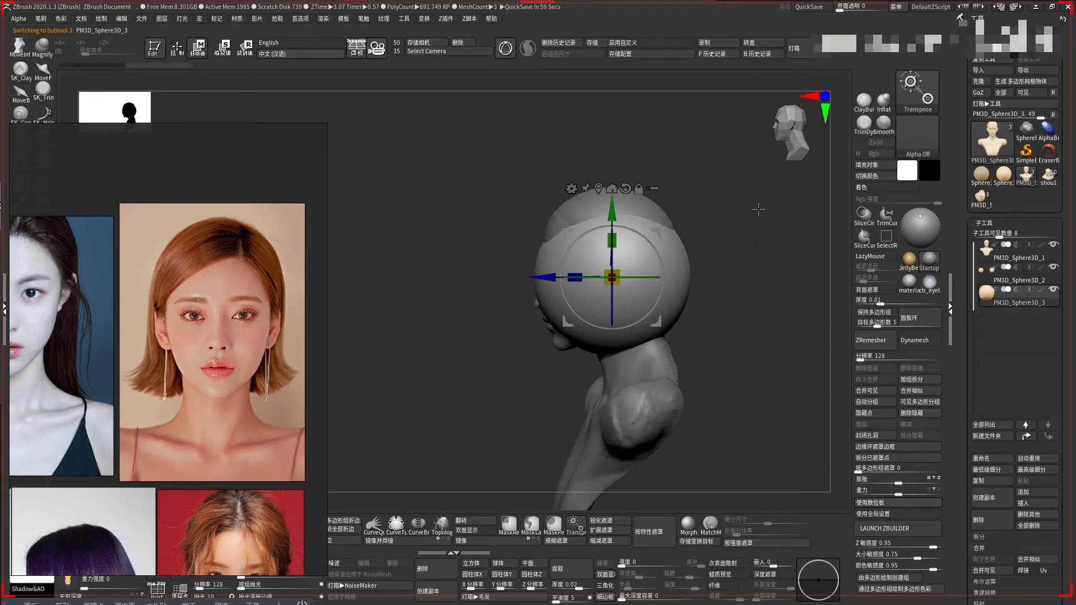
left_click_drag(759, 209, 740, 188, "shift")
left_click_drag(579, 208, 579, 156)
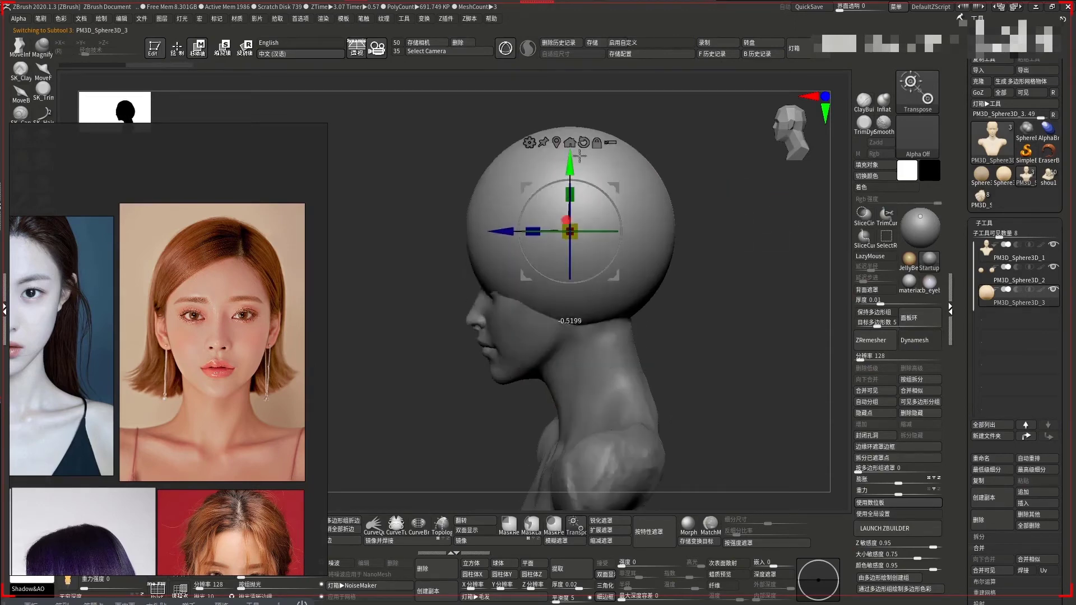
left_click_drag(569, 230, 718, 231)
Enable X symmetry, DynaMesh the sphere, and pull the back of the cap into shape
key("q")
key("x")
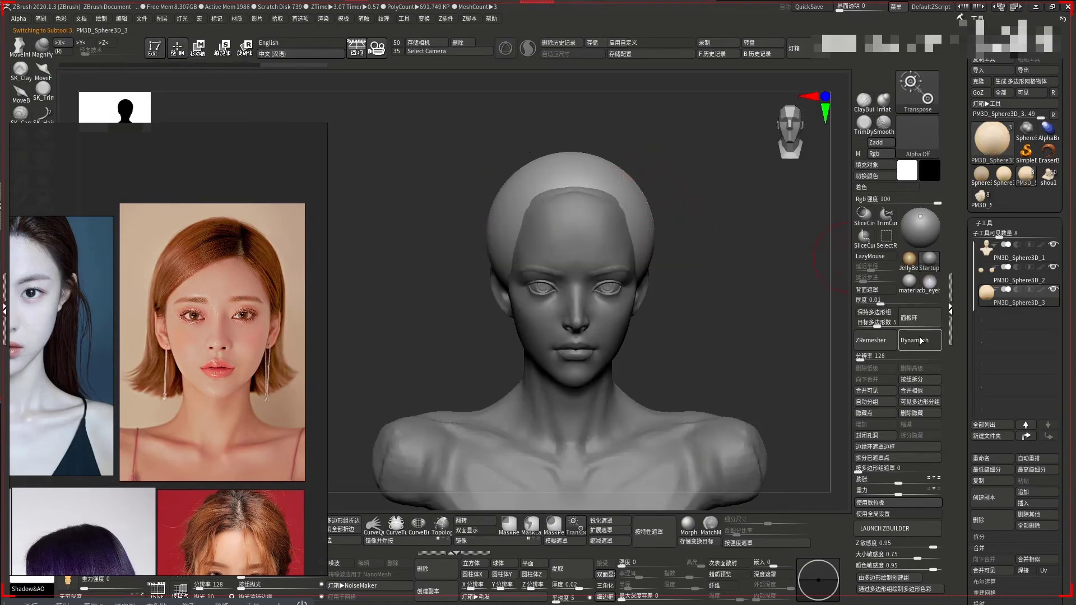
left_click(921, 340)
key("q")
mouse_move(745, 264)
left_mouse_down("alt")
mouse_move(666, 230)
mouse_move(504, 241)
left_mouse_up("alt")
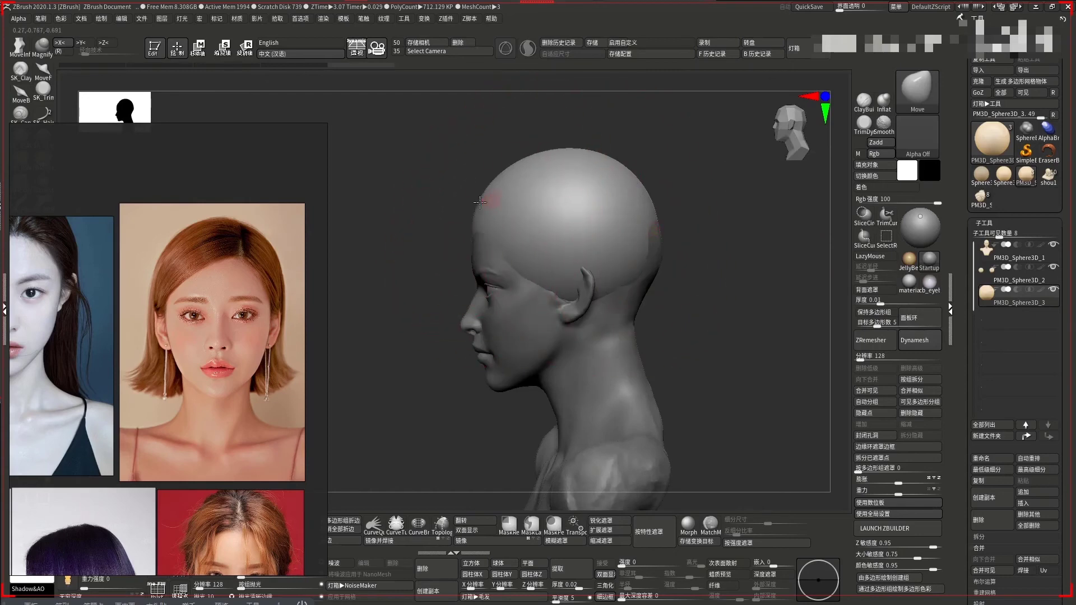
key("space")
left_click_drag(695, 259, 659, 261)
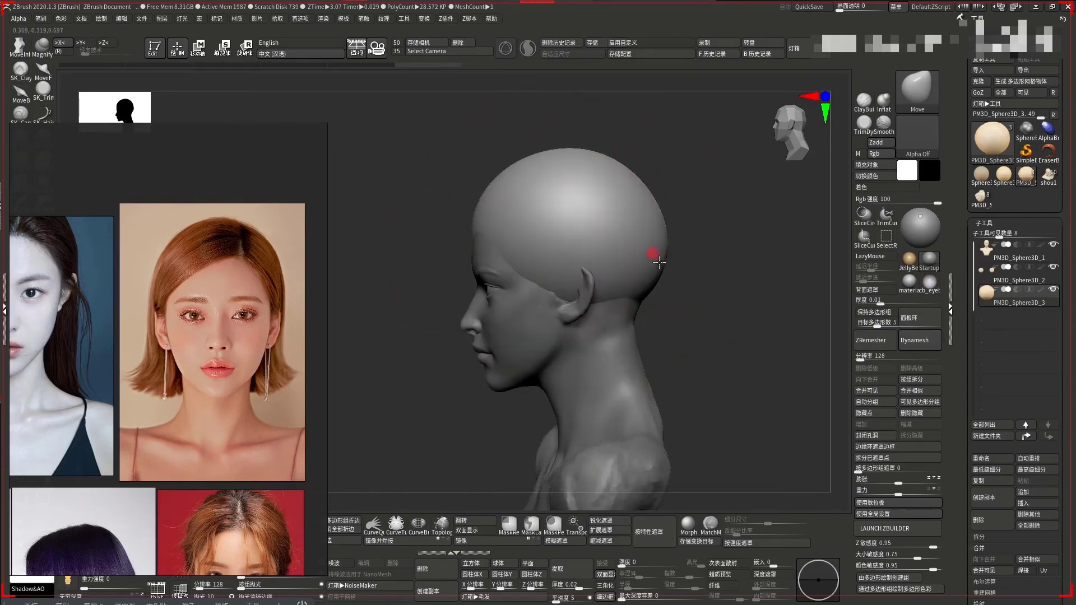
right_click_drag(632, 305, 713, 344, "ctrl")
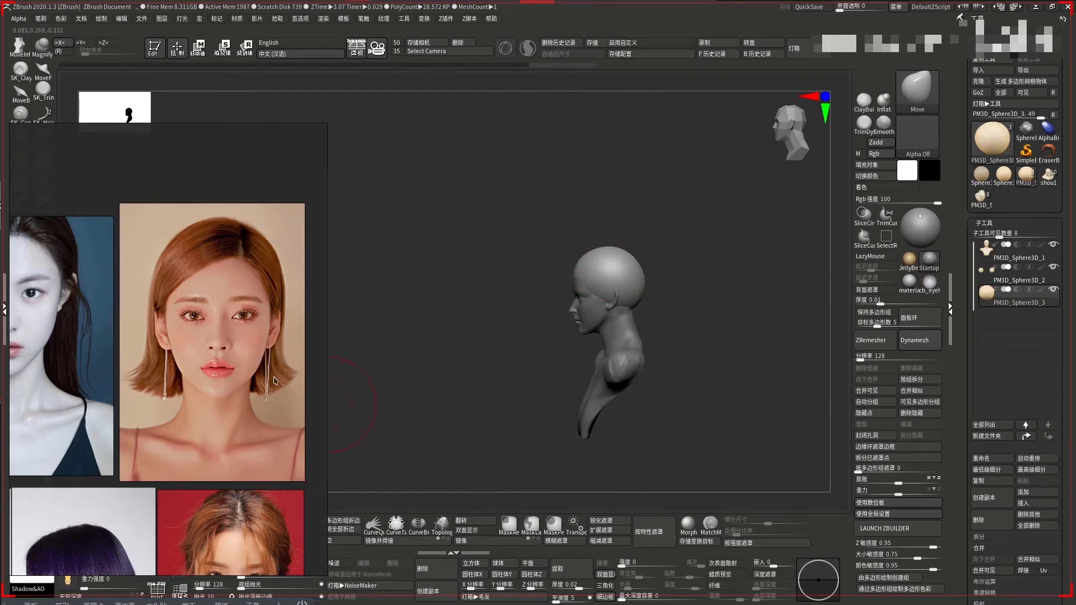
Browse the reference board to bring the purple-bob portrait into view
scroll(275, 381, "down", 5)
left_click_drag(710, 317, 744, 318, "shift")
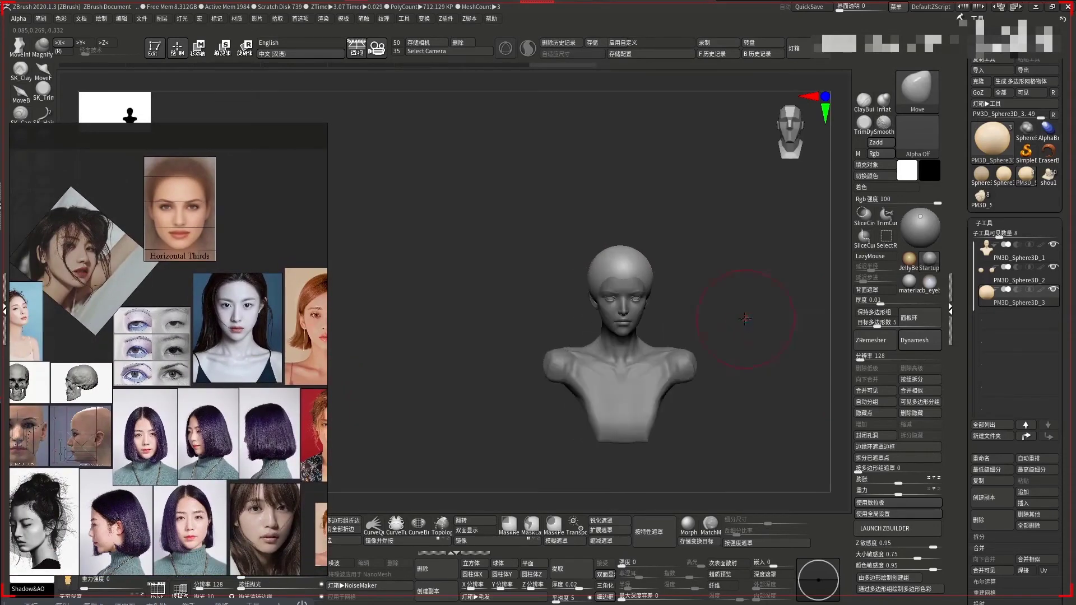
scroll(252, 393, "down", 3)
scroll(209, 295, "down", 2)
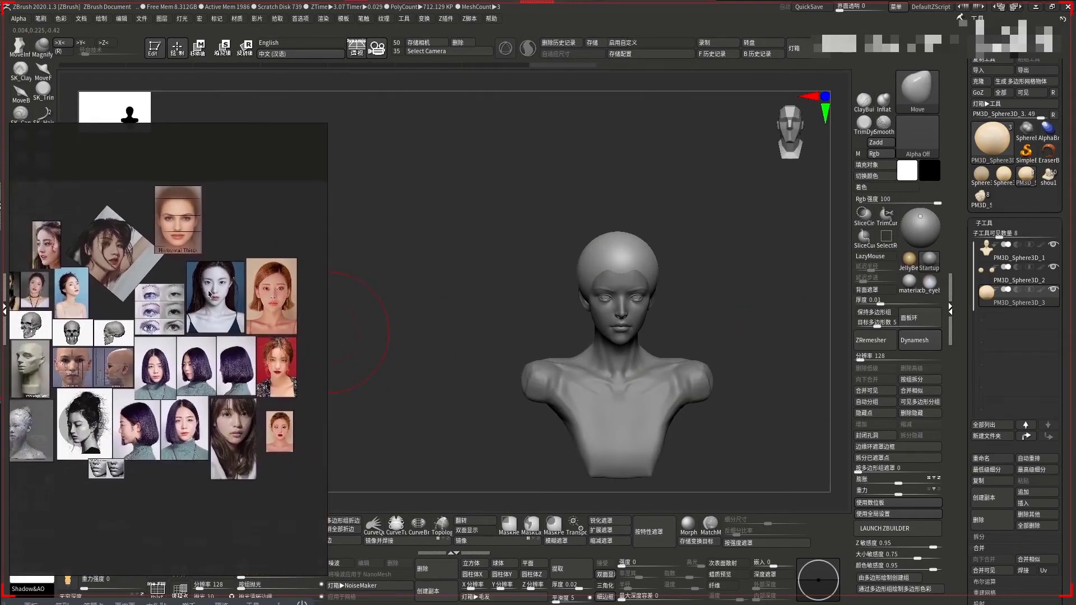
scroll(223, 296, "up", 2)
scroll(171, 299, "up", 1)
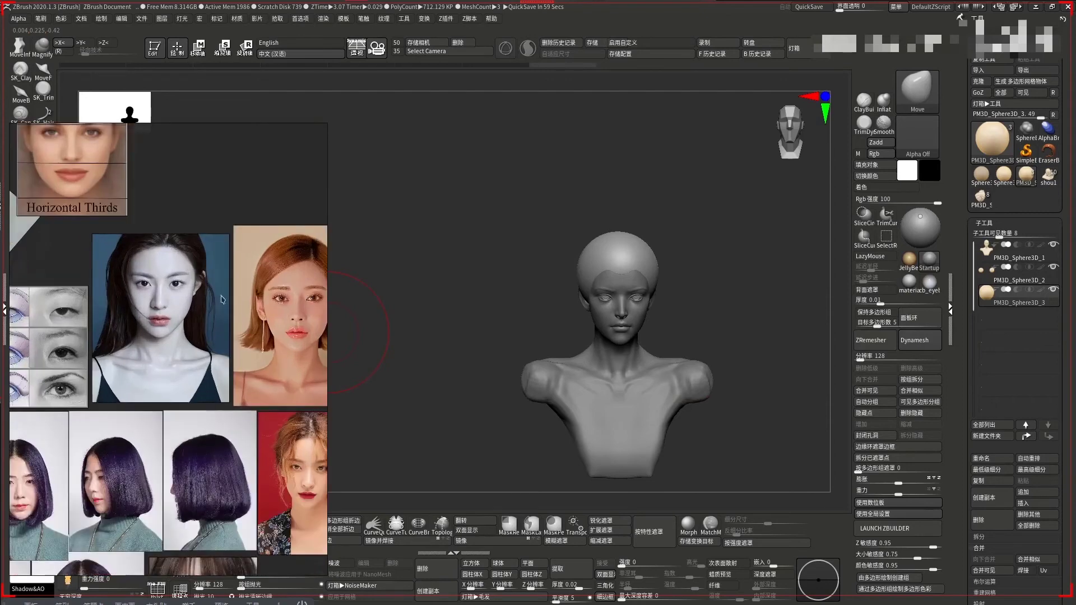
scroll(169, 312, "up", 1)
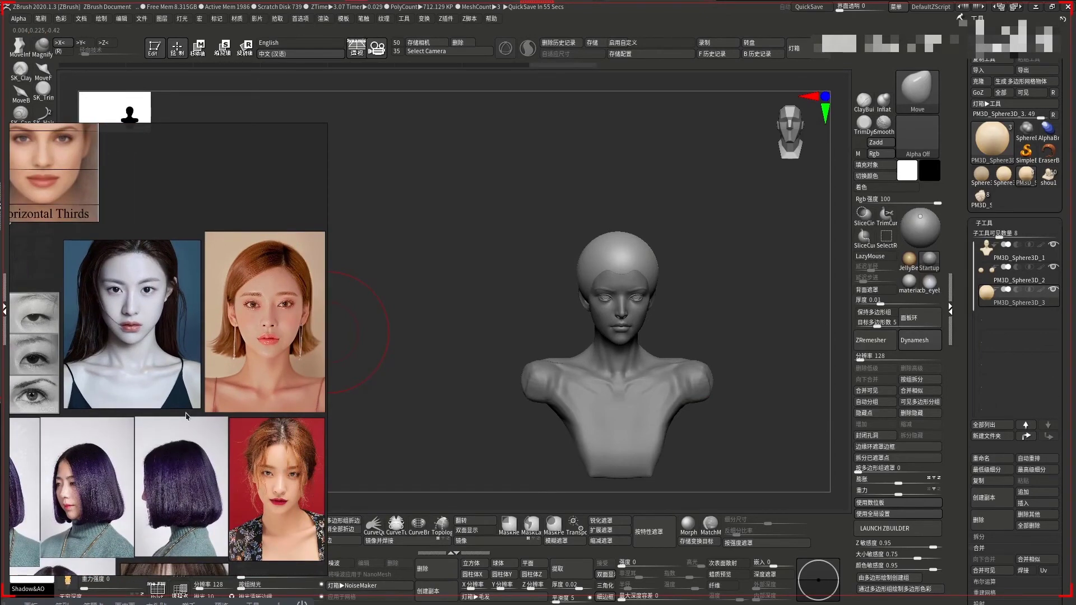
scroll(187, 419, "down", 2)
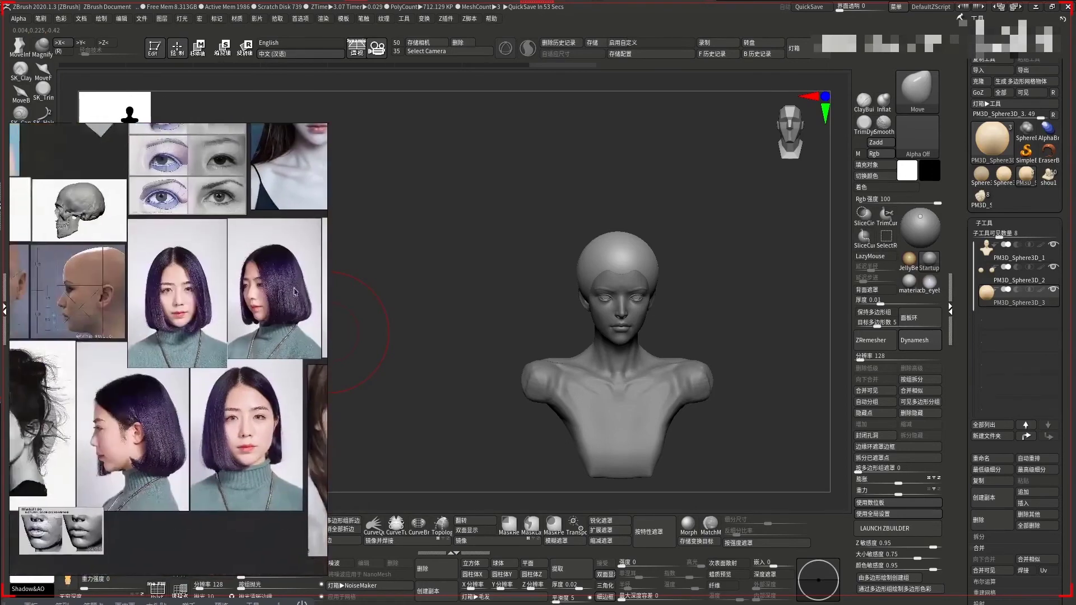
middle_click_drag(168, 336, 225, 310)
scroll(231, 261, "up", 4)
scroll(231, 261, "up", 2)
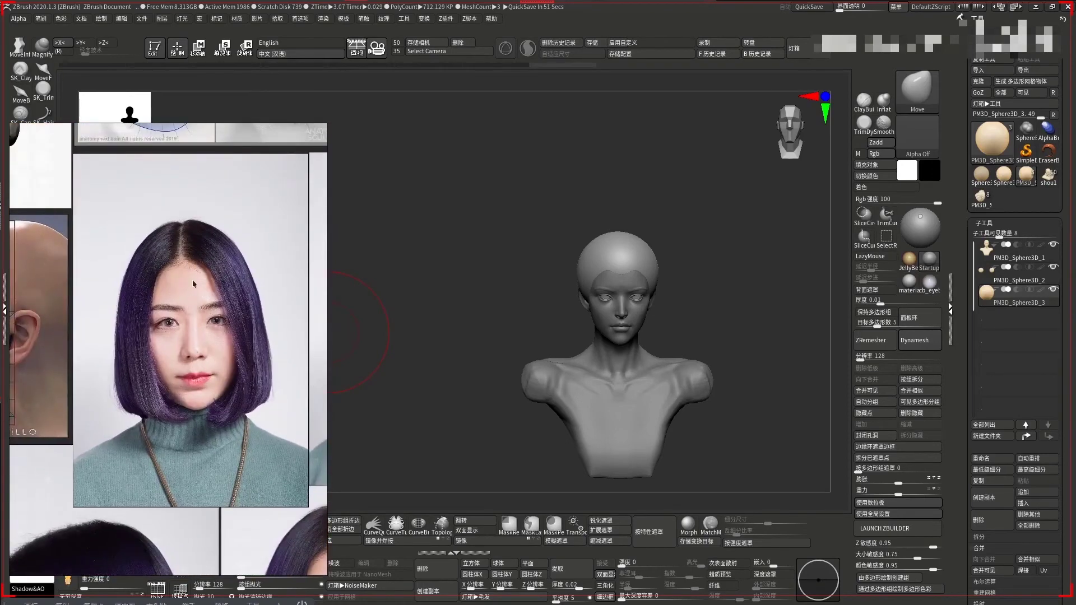
scroll(193, 280, "down", 1)
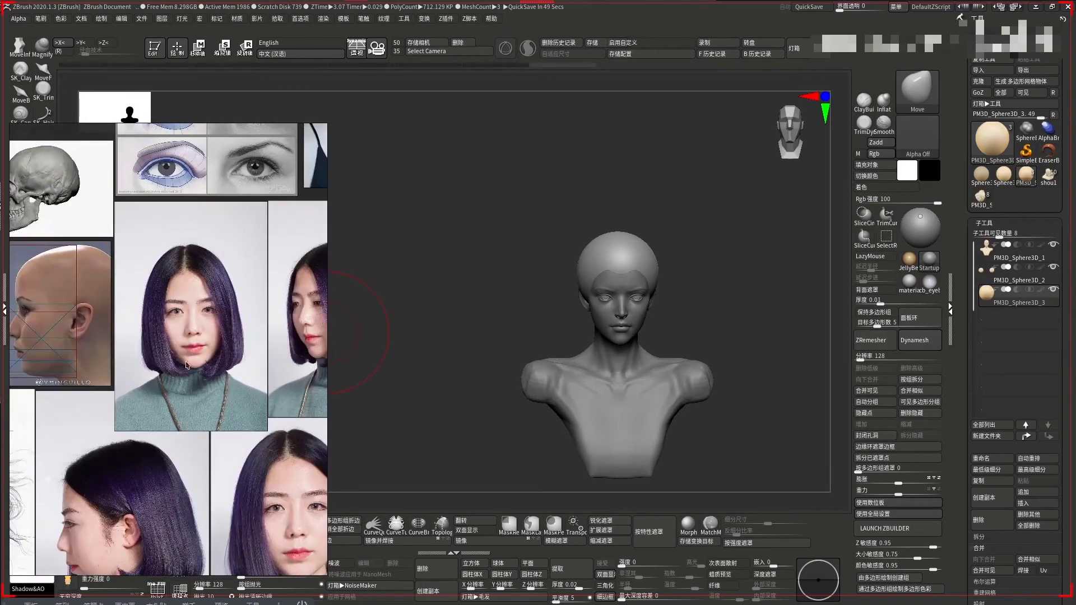
middle_click_drag(161, 364, 130, 365)
Reframe the bust, switch to the Move brush, and undo the last cap reshaping
left_click_drag(655, 311, 646, 314)
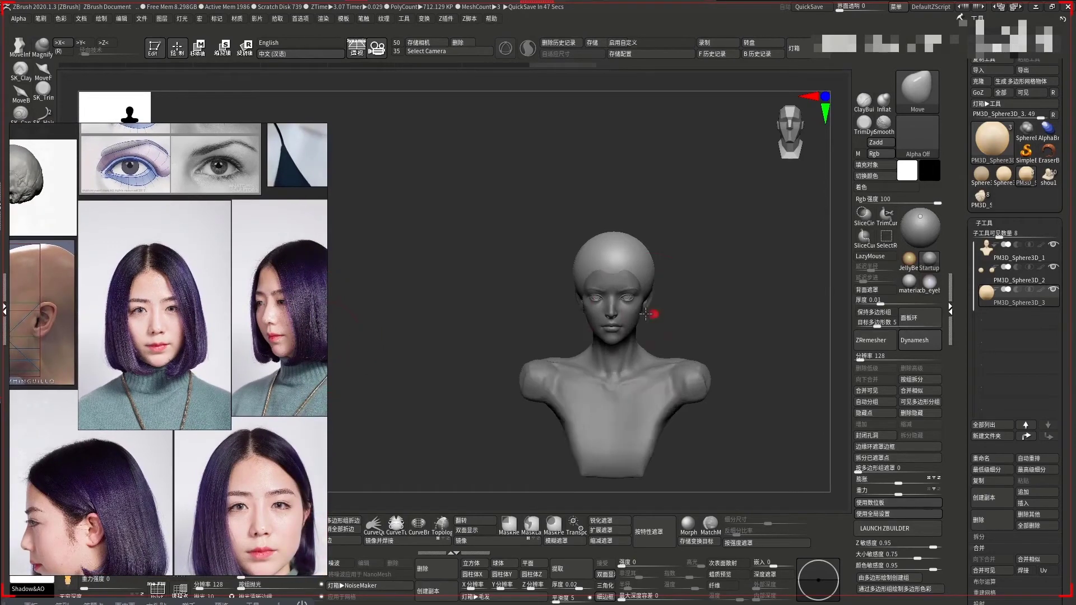
mouse_move(682, 269)
left_mouse_down("alt")
mouse_move(738, 305)
mouse_move(731, 277)
mouse_move(740, 281)
left_mouse_up("alt")
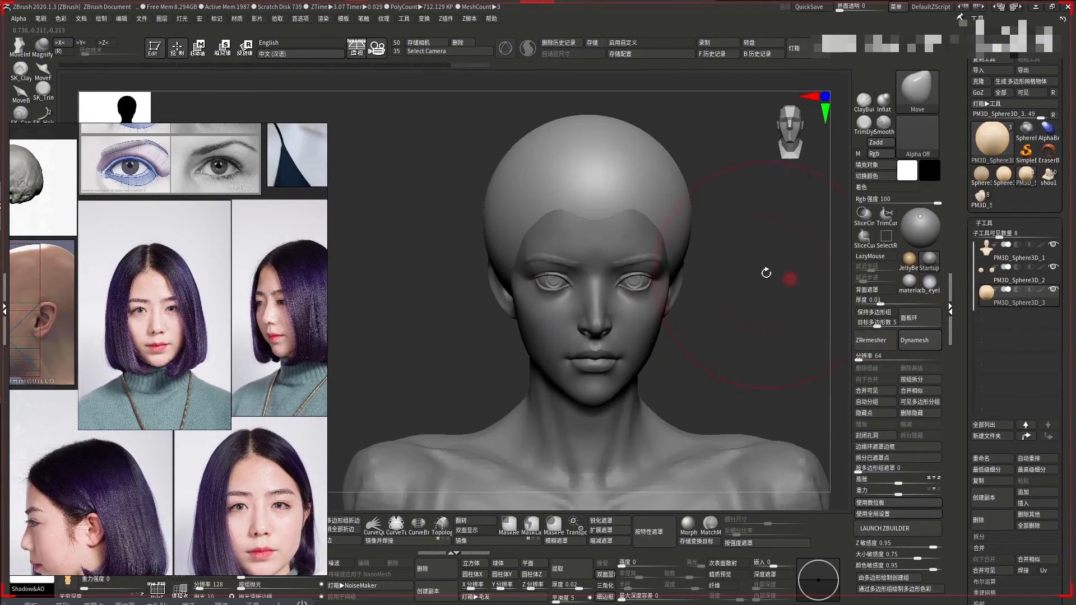
mouse_move(746, 238)
left_mouse_down("alt")
mouse_move(717, 266)
mouse_move(588, 185)
left_mouse_up("alt")
key("b")
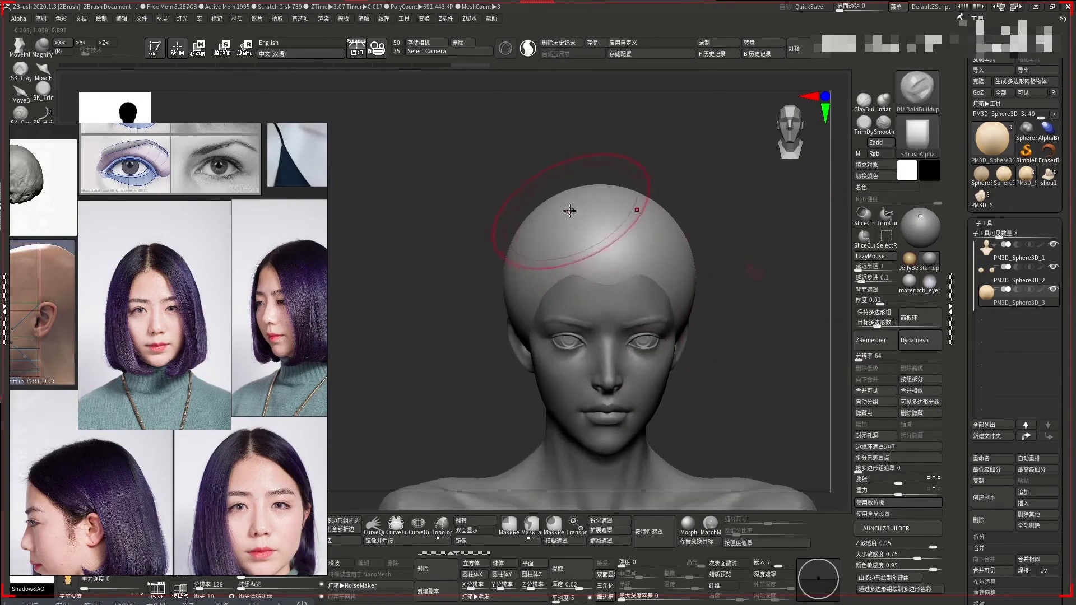
key("b")
key("m")
key("v")
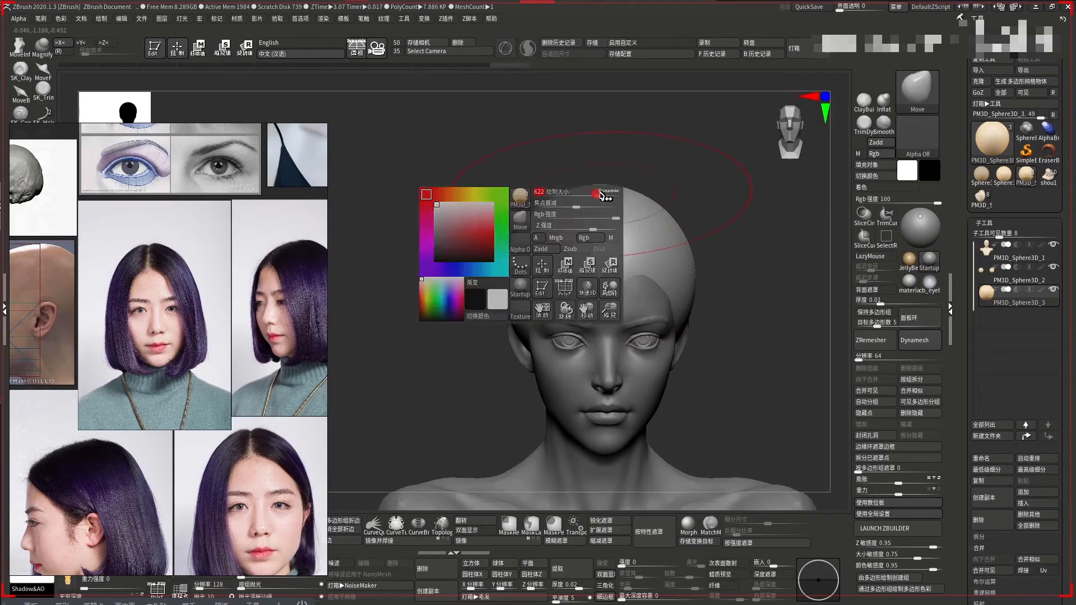
key("ctrl+z")
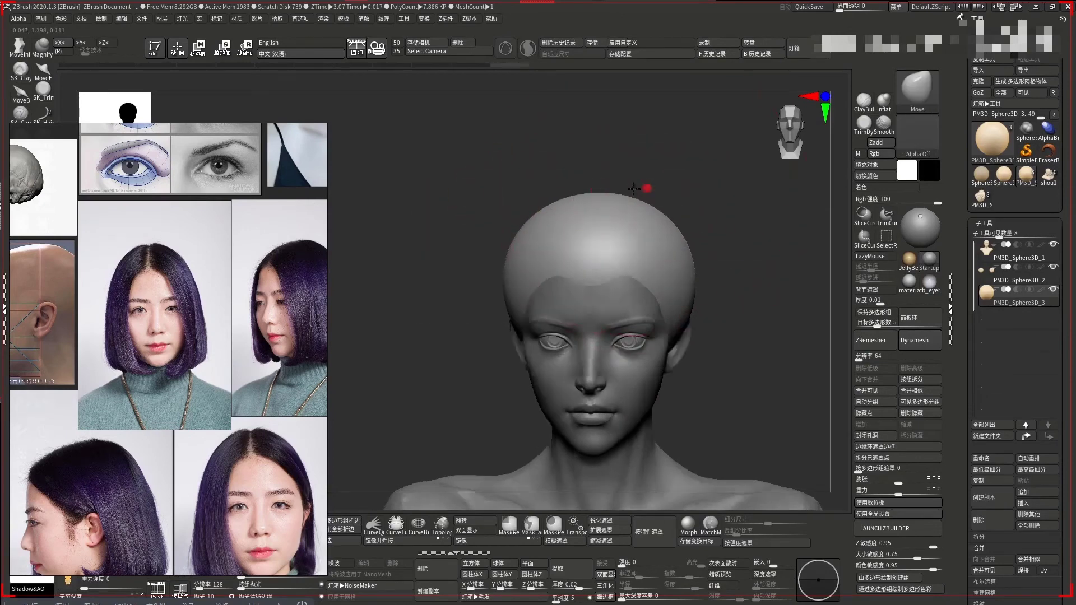
Mask the cap and round off its pointed bottom from behind
left_click_drag(644, 187, 549, 232)
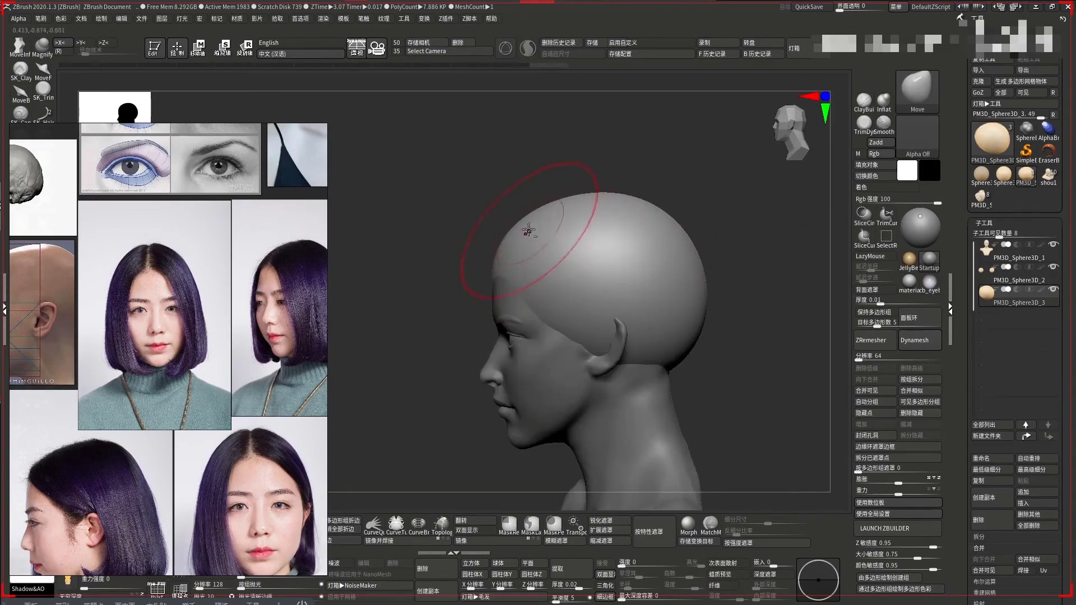
key("ctrl")
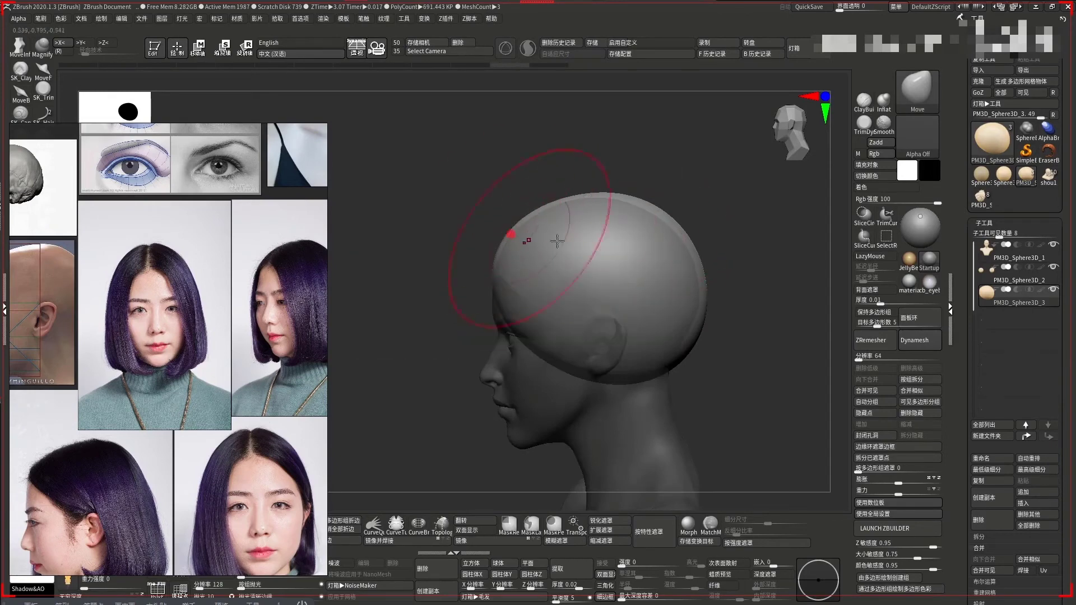
mouse_move(694, 223)
left_mouse_down()
mouse_move(626, 281)
mouse_move(666, 353)
left_mouse_up()
mouse_move(598, 340)
left_mouse_down()
mouse_move(573, 332)
mouse_move(612, 360)
mouse_move(516, 341)
mouse_move(543, 257)
mouse_move(664, 240)
left_mouse_up()
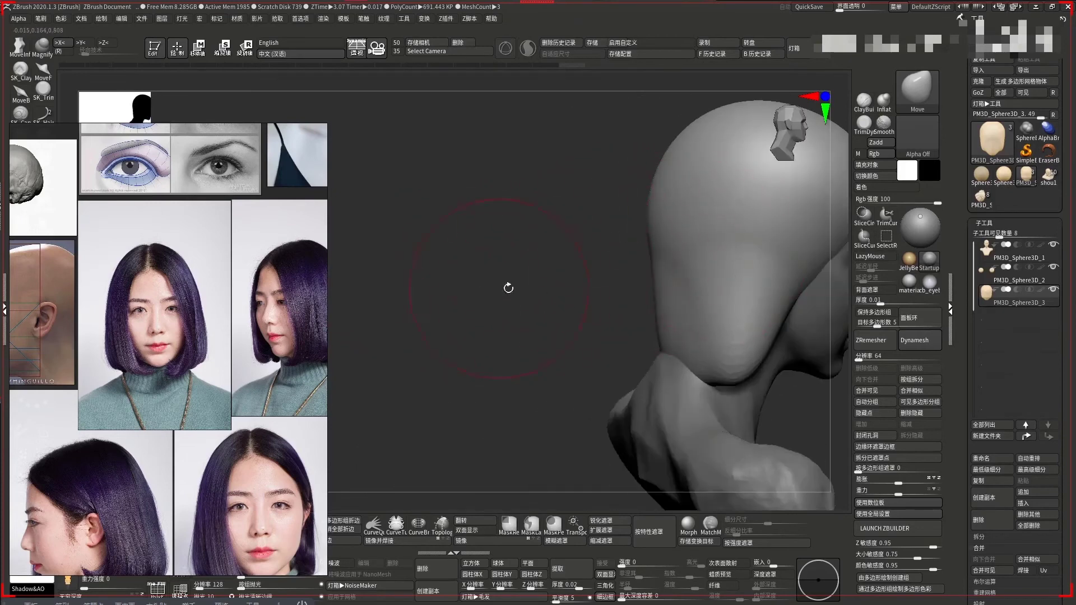
Flatten and lower the hair around the ear from the right profile
left_click_drag(508, 288, 492, 257)
mouse_move(674, 235)
left_mouse_down()
mouse_move(639, 159)
mouse_move(607, 226)
left_mouse_up()
mouse_move(576, 258)
left_mouse_down()
mouse_move(518, 289)
mouse_move(557, 313)
left_mouse_up()
mouse_move(700, 336)
left_mouse_down()
mouse_move(762, 279)
mouse_move(480, 264)
mouse_move(566, 268)
left_mouse_up()
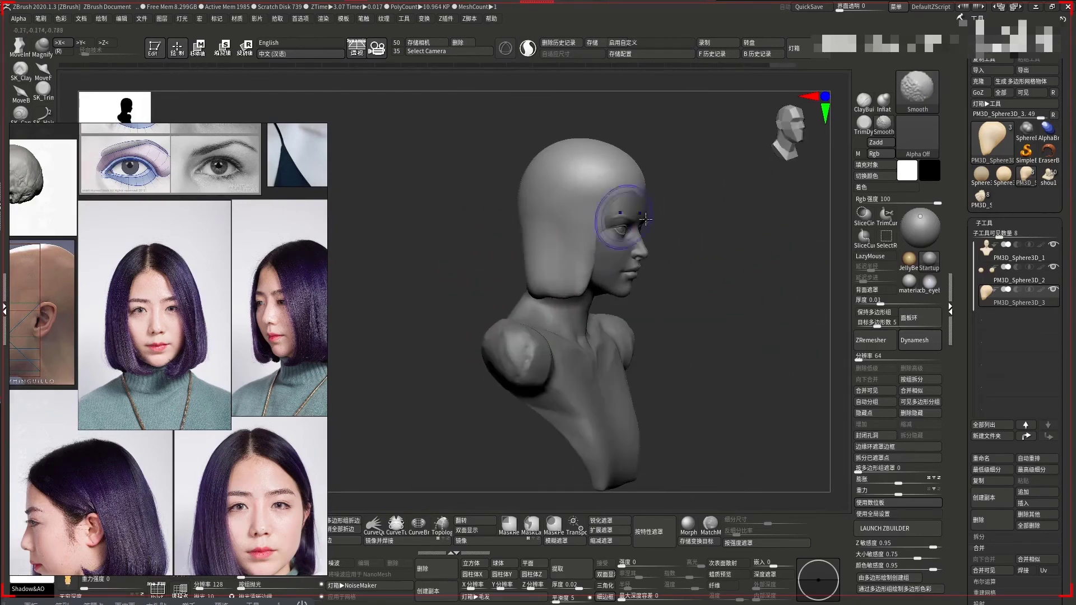
Orbit back to the front and reframe the bust in the view
left_click_drag(645, 219, 557, 213)
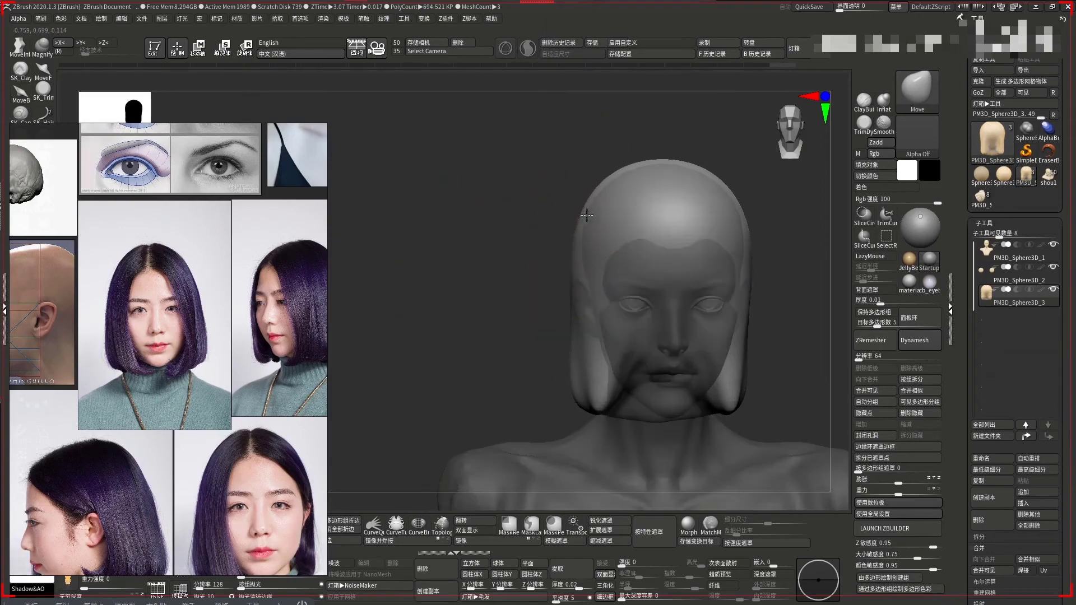
mouse_move(589, 211)
left_mouse_down("alt")
mouse_move(530, 223)
mouse_move(559, 207)
left_mouse_up("alt")
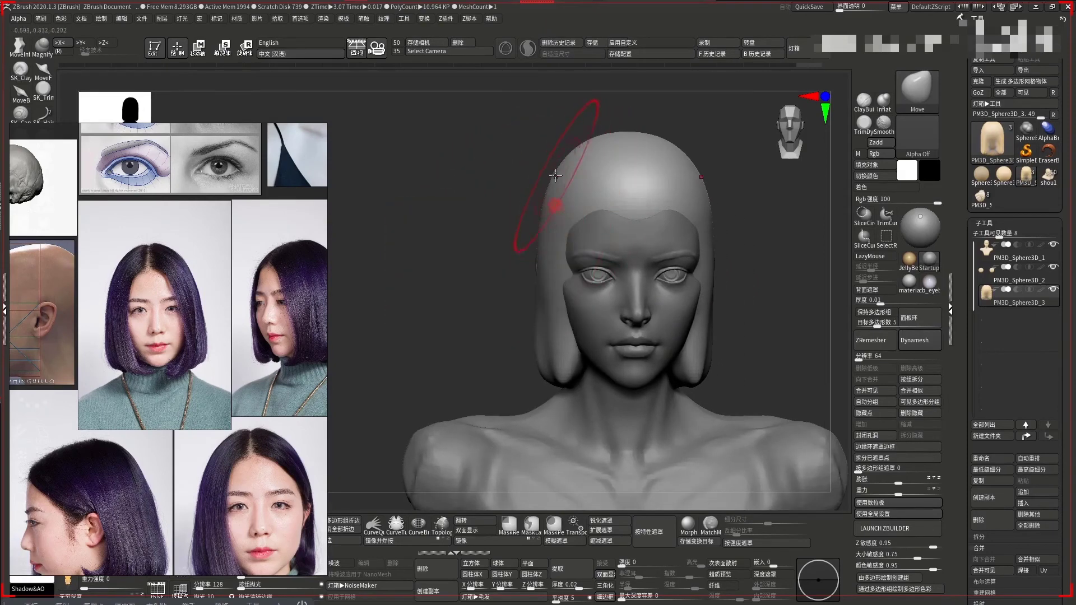
mouse_move(509, 276)
left_mouse_down("alt")
mouse_move(554, 287)
mouse_move(557, 113)
left_mouse_up("alt")
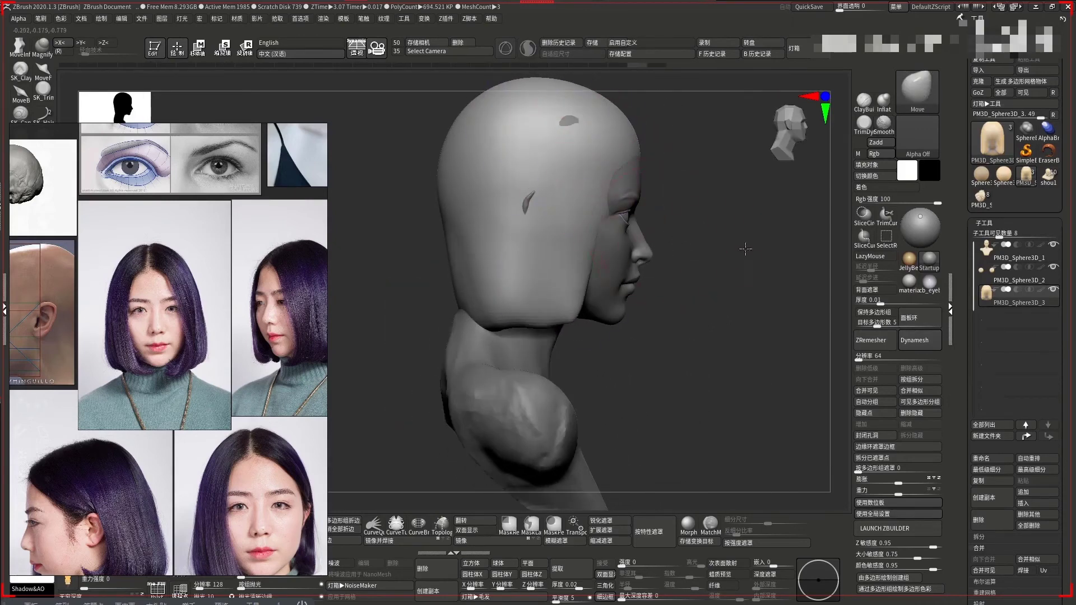
left_click_drag(452, 208, 528, 224, "alt")
key("space")
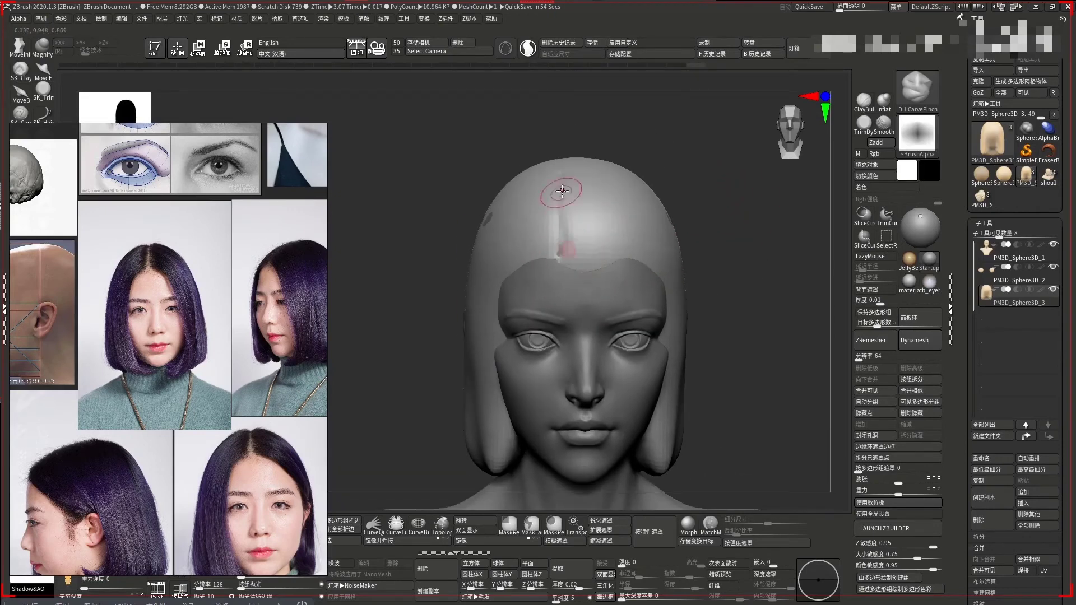
Switch to the Standard brush and dab a small sculpt mark on the hair
key("b")
key("s")
key("t")
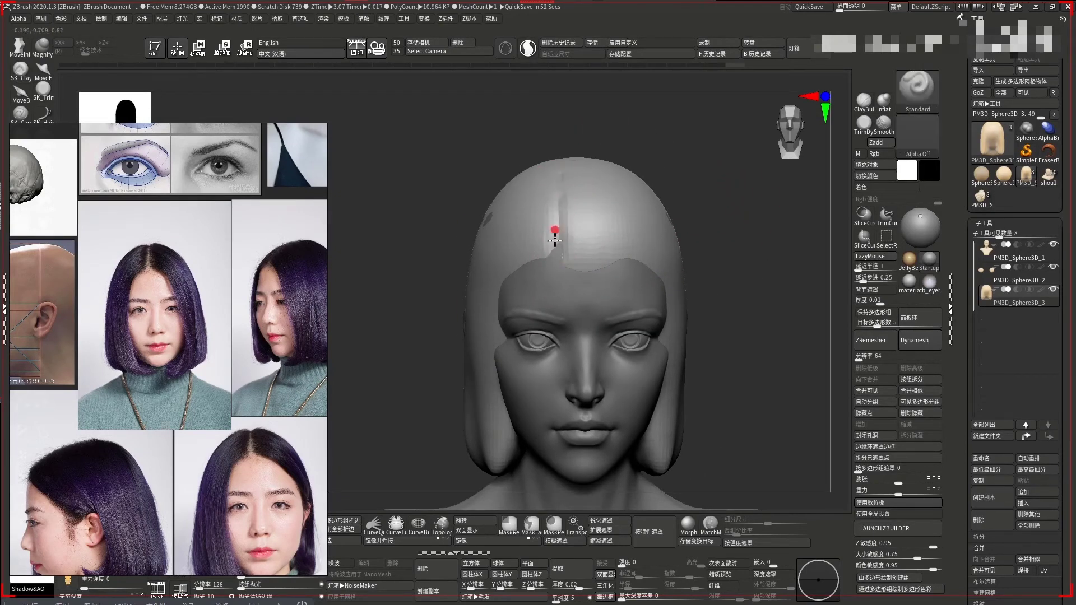
right_click_drag(553, 240, 538, 259)
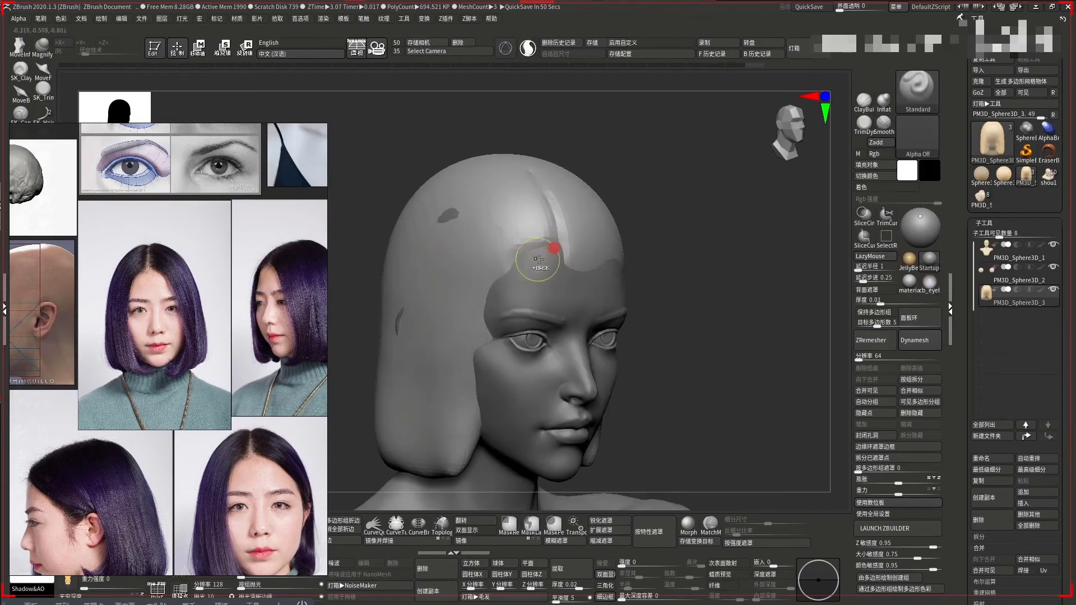
mouse_move(485, 310)
right_mouse_down()
mouse_move(438, 314)
mouse_move(440, 269)
mouse_move(556, 181)
right_mouse_up()
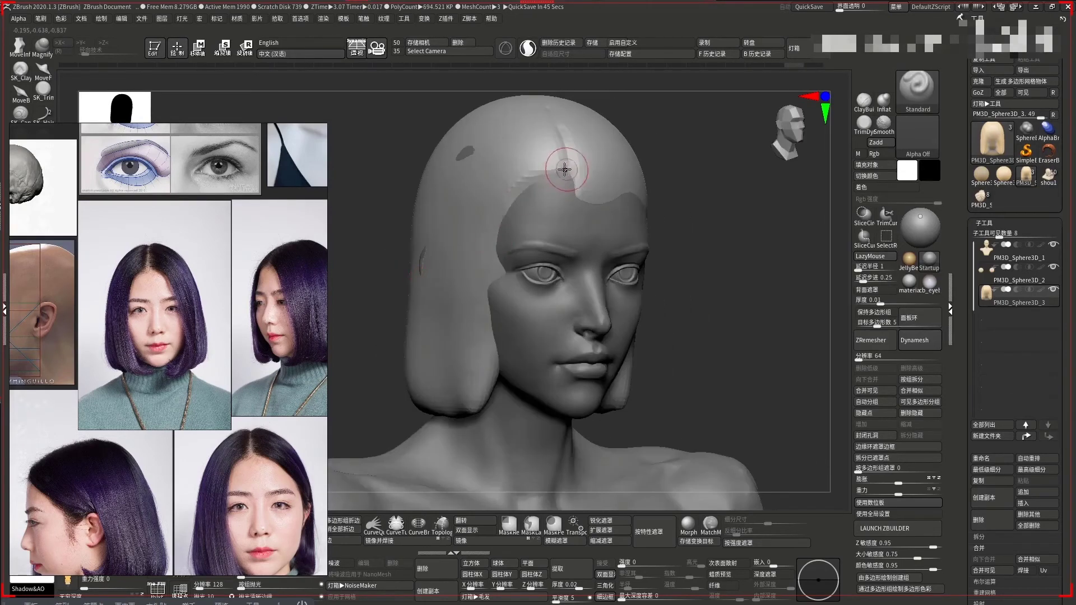
left_click(551, 168)
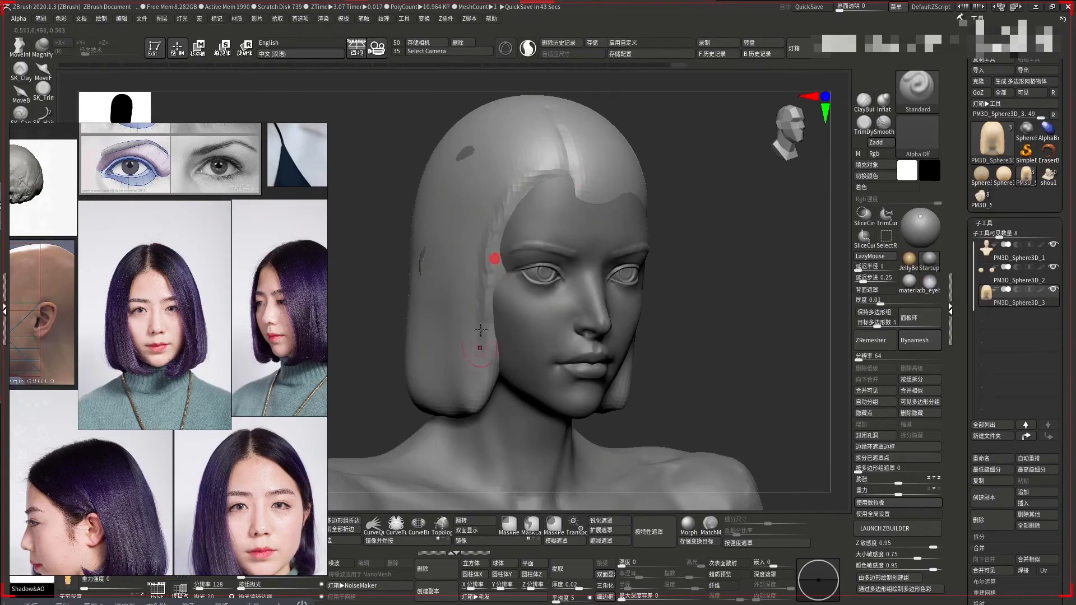
Inspect the hair from front, three-quarter and left profile views
left_click_drag(504, 258, 697, 234)
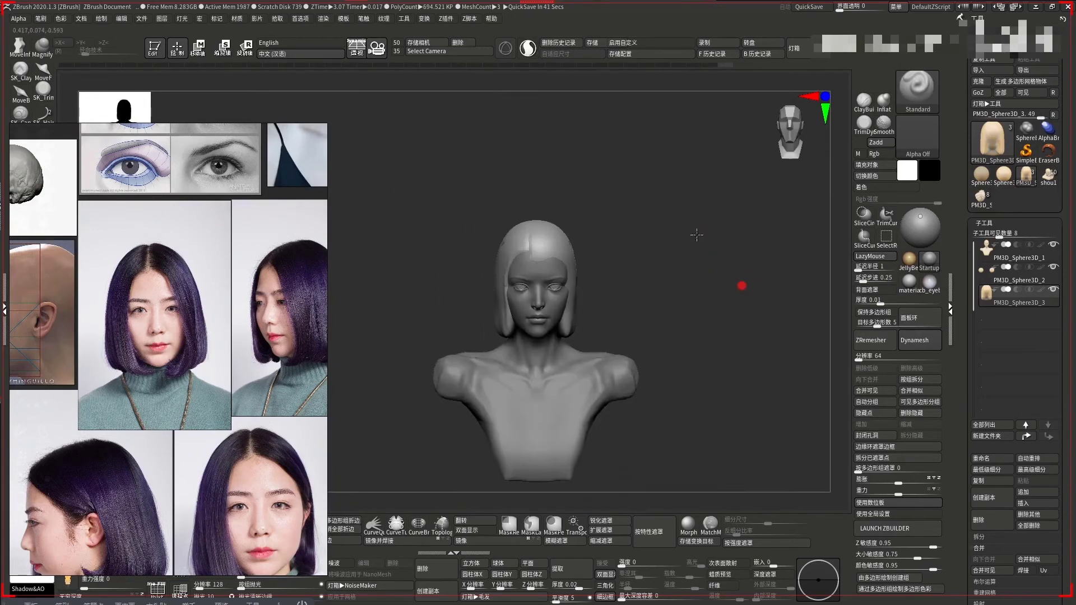
mouse_move(677, 185)
left_mouse_down("alt")
mouse_move(677, 239)
mouse_move(699, 204)
mouse_move(593, 213)
left_mouse_up("alt")
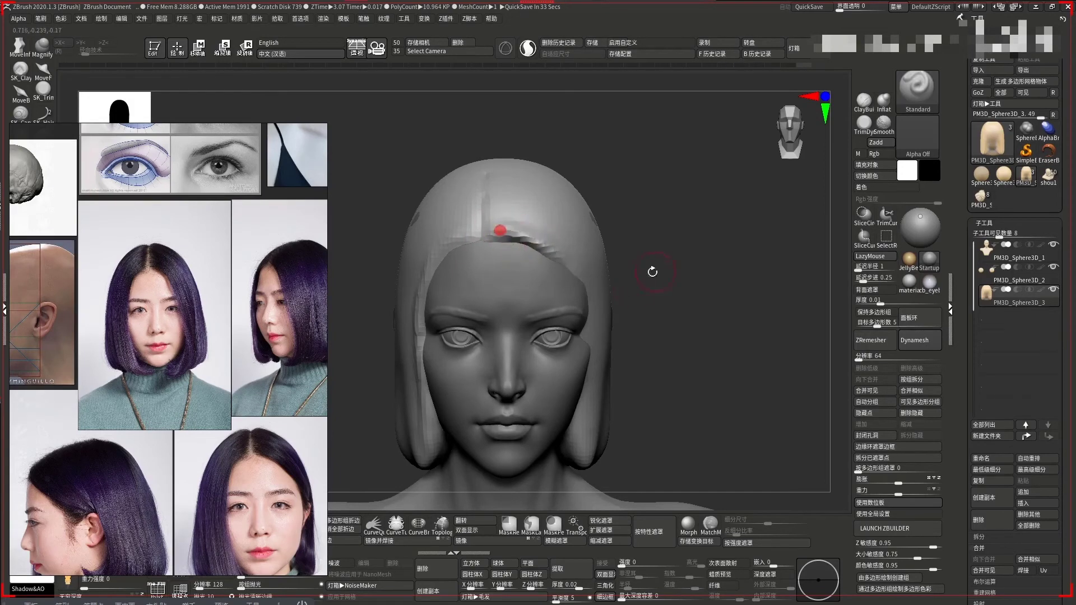
right_click_drag(650, 271, 593, 325)
left_click_drag(451, 396, 585, 335)
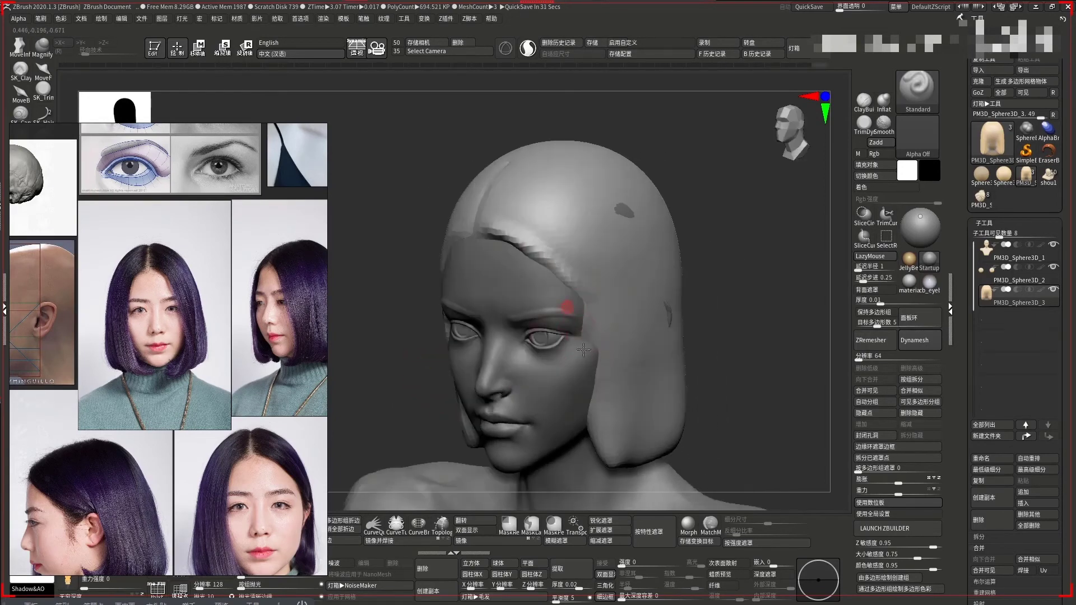
mouse_move(740, 329)
left_mouse_down()
mouse_move(708, 276)
mouse_move(508, 208)
left_mouse_up()
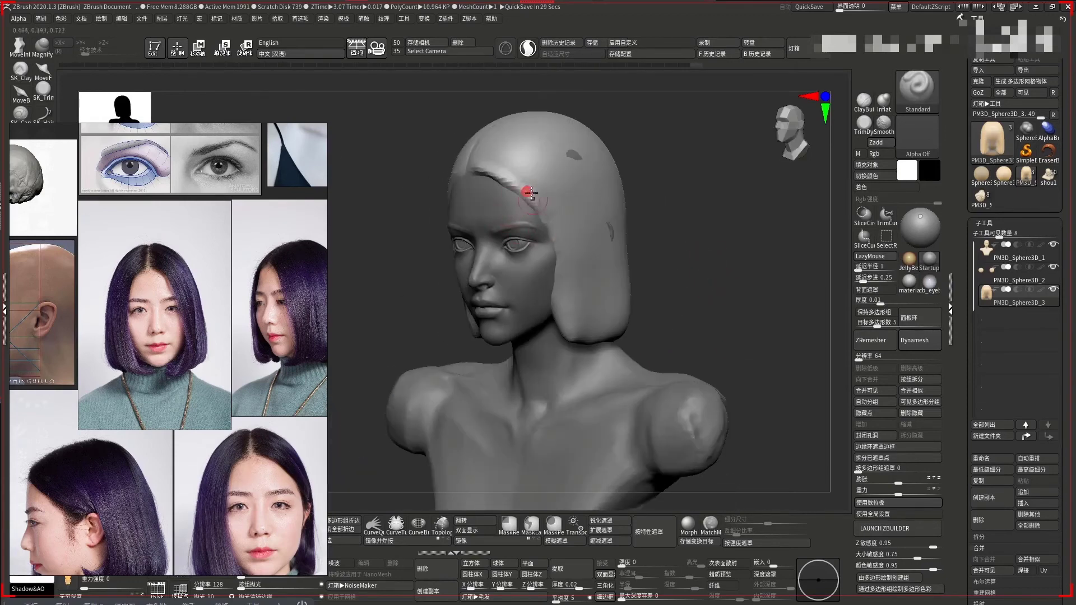
left_click_drag(635, 282, 554, 229)
mouse_move(575, 332)
left_mouse_down()
mouse_move(492, 334)
mouse_move(482, 303)
mouse_move(490, 312)
mouse_move(538, 264)
left_mouse_up()
Push the hair's front edge forward beside the cheek with a larger Move brush
key("b")
key("m")
key("v")
key("space")
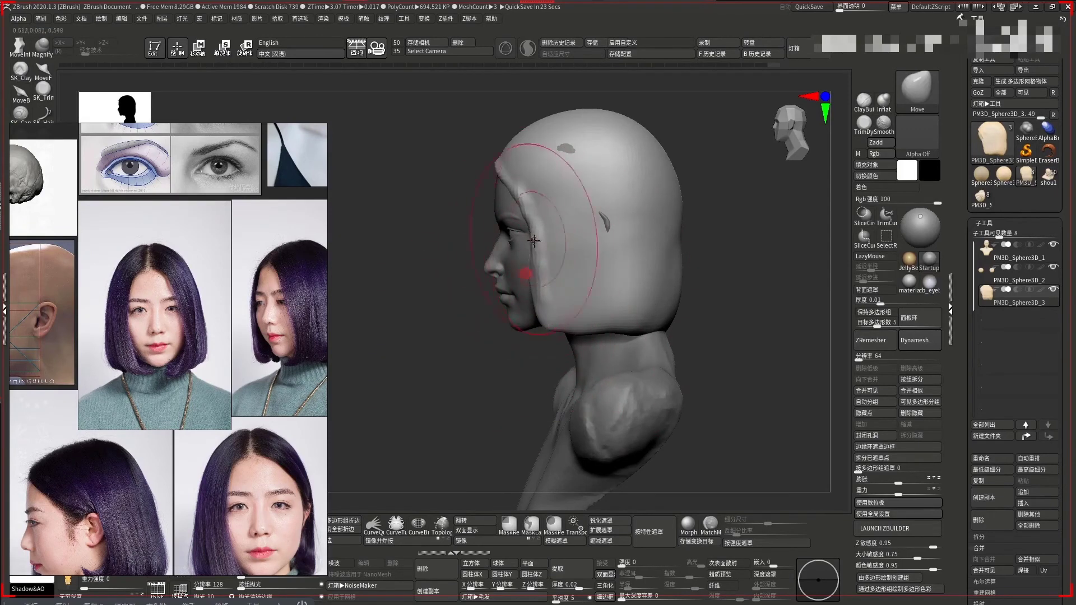
mouse_move(533, 242)
left_mouse_down()
mouse_move(520, 242)
mouse_move(527, 231)
left_mouse_up()
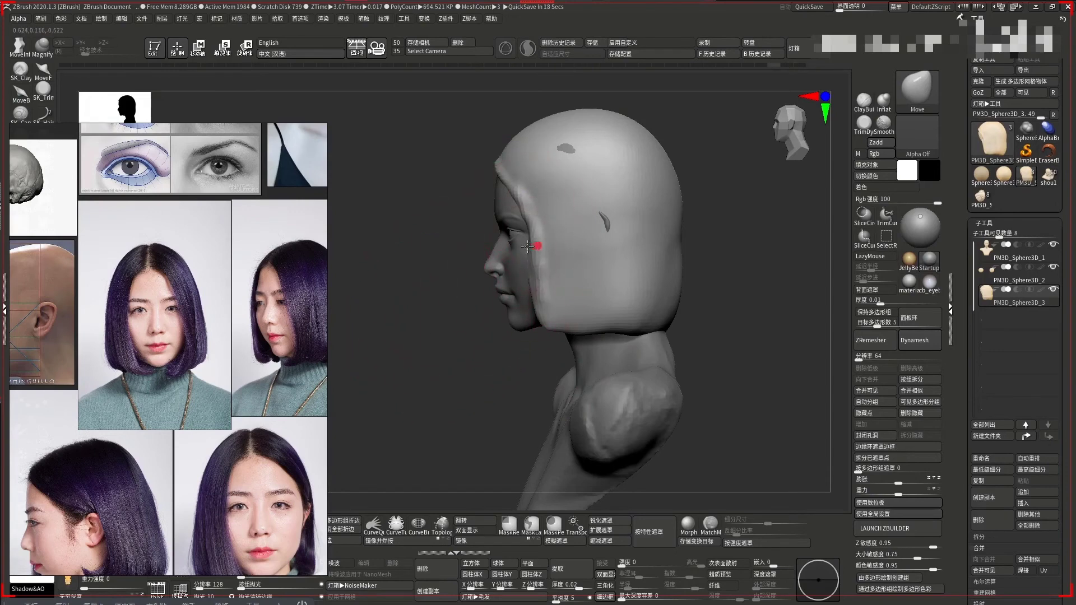
Check the hair from both profiles and the front, including neck and shoulders
mouse_move(439, 245)
left_mouse_down()
mouse_move(617, 223)
mouse_move(539, 232)
left_mouse_up()
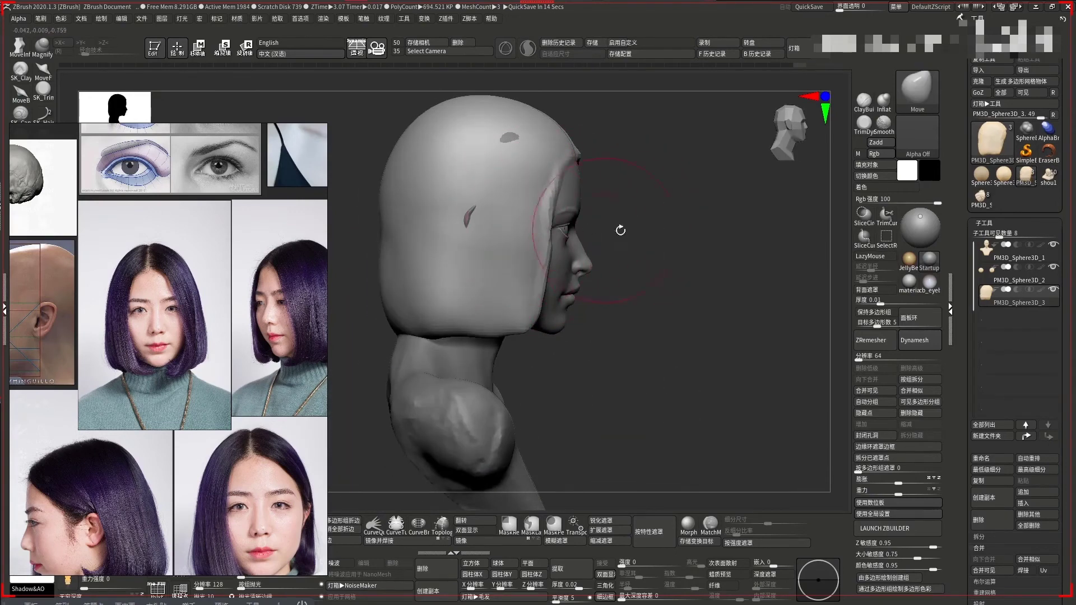
left_click_drag(620, 230, 744, 281)
left_click_drag(721, 233, 575, 245)
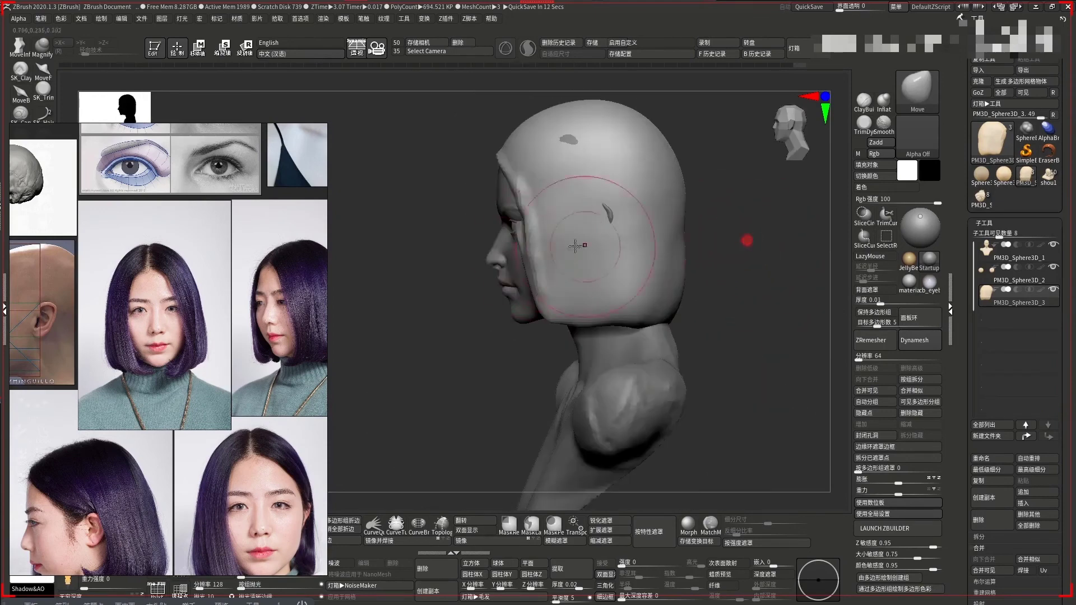
mouse_move(446, 286)
left_mouse_down()
mouse_move(508, 253)
mouse_move(435, 284)
mouse_move(768, 264)
mouse_move(727, 259)
left_mouse_up()
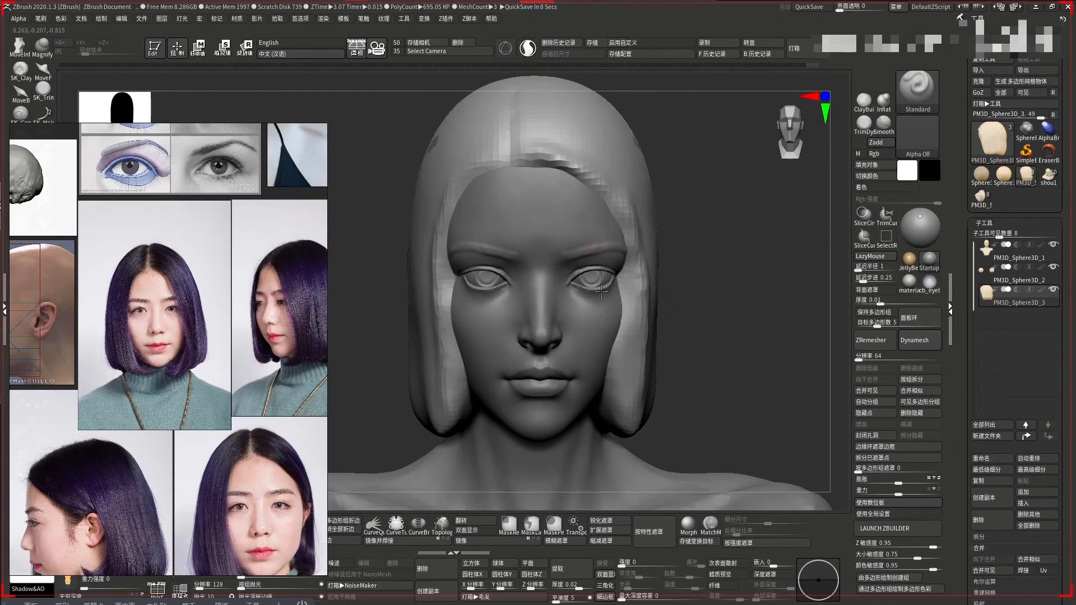
left_click_drag(729, 393, 729, 235, "alt")
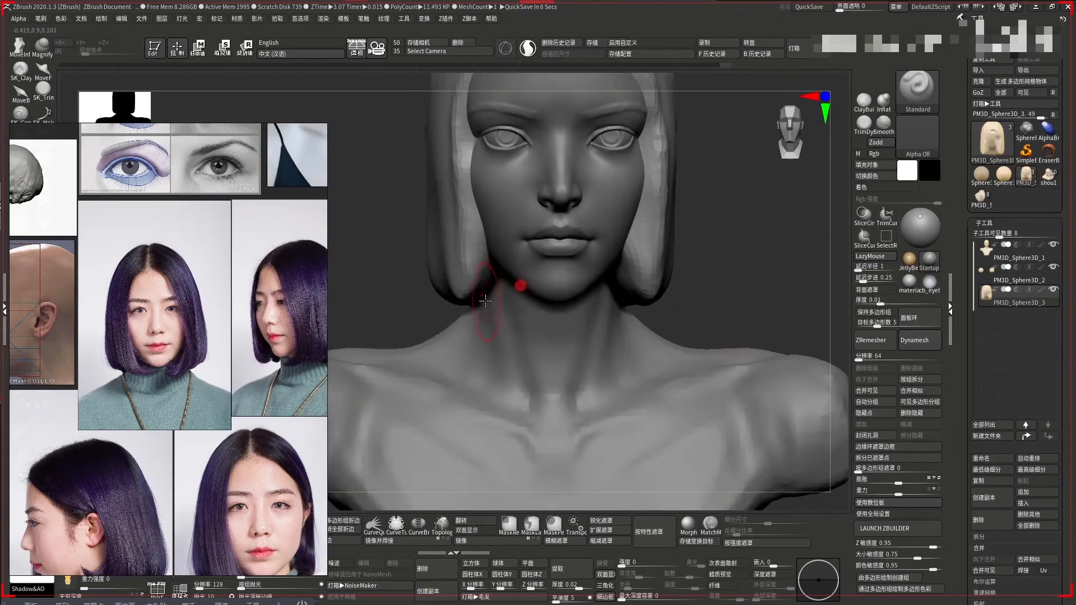
Pull the hair strand tip down toward the neck with the Move brush
key("b")
key("m")
key("v")
mouse_move(459, 294)
left_mouse_down()
mouse_move(484, 295)
mouse_move(488, 322)
left_mouse_up()
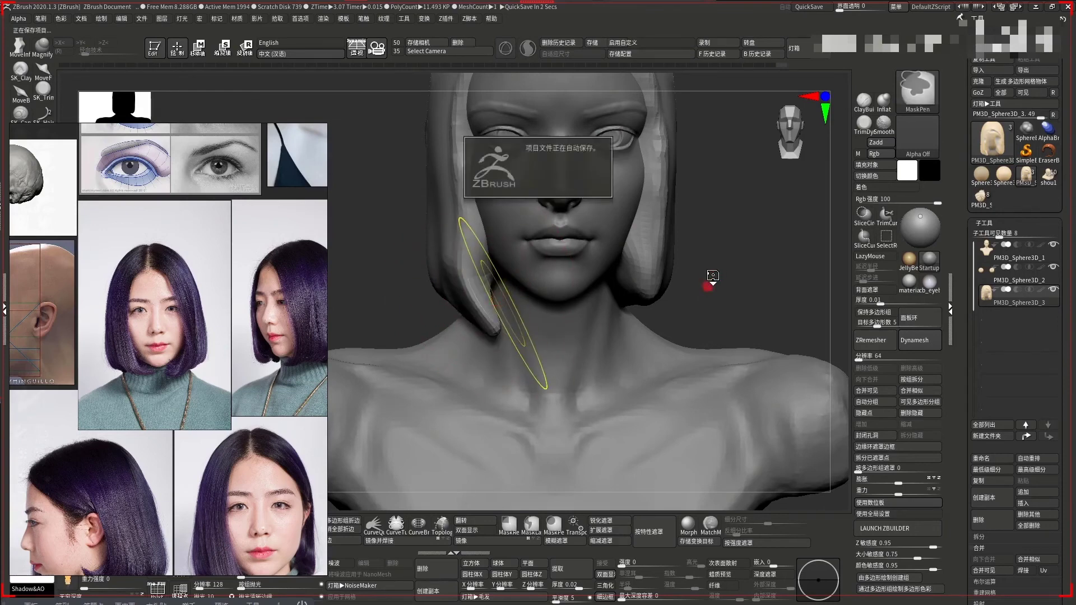
mouse_move(712, 276)
left_mouse_down()
mouse_move(706, 256)
mouse_move(686, 276)
left_mouse_up()
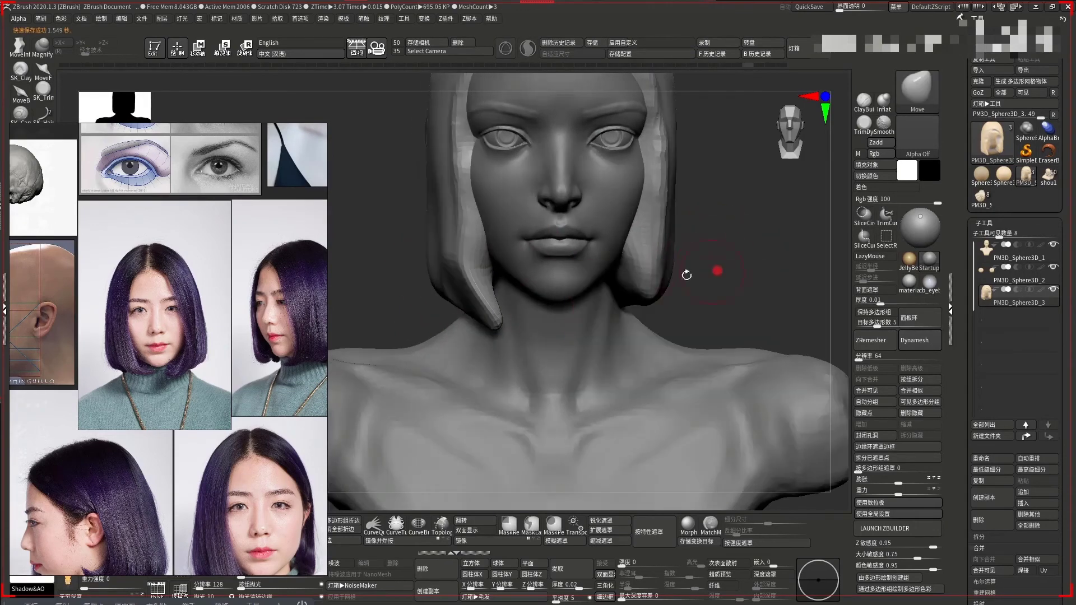
left_click_drag(496, 307, 499, 325)
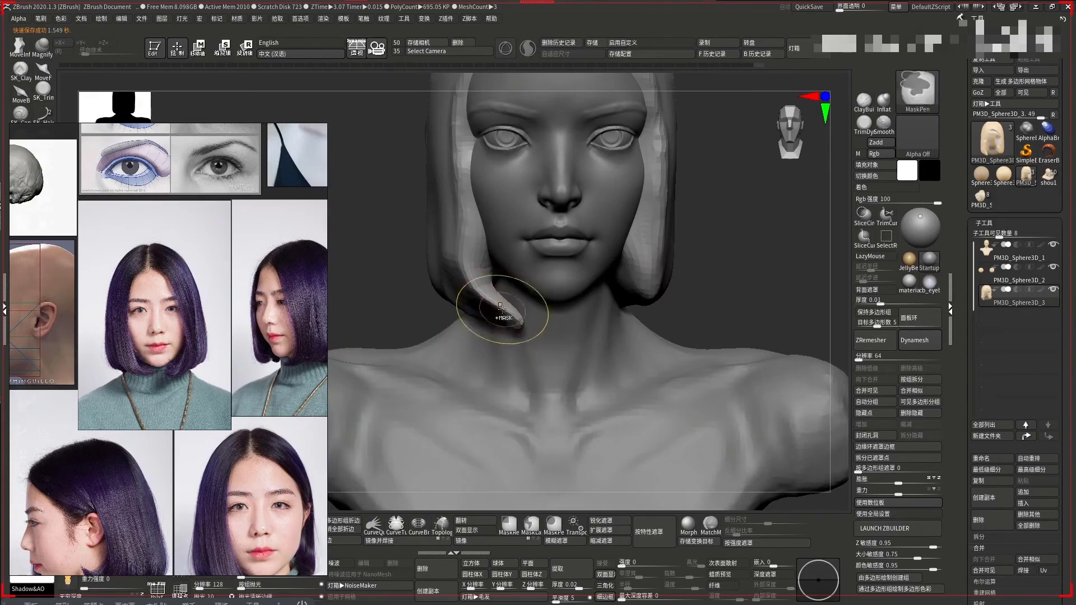
Make the main hair the active subtool and push the strand tip inward
key("space")
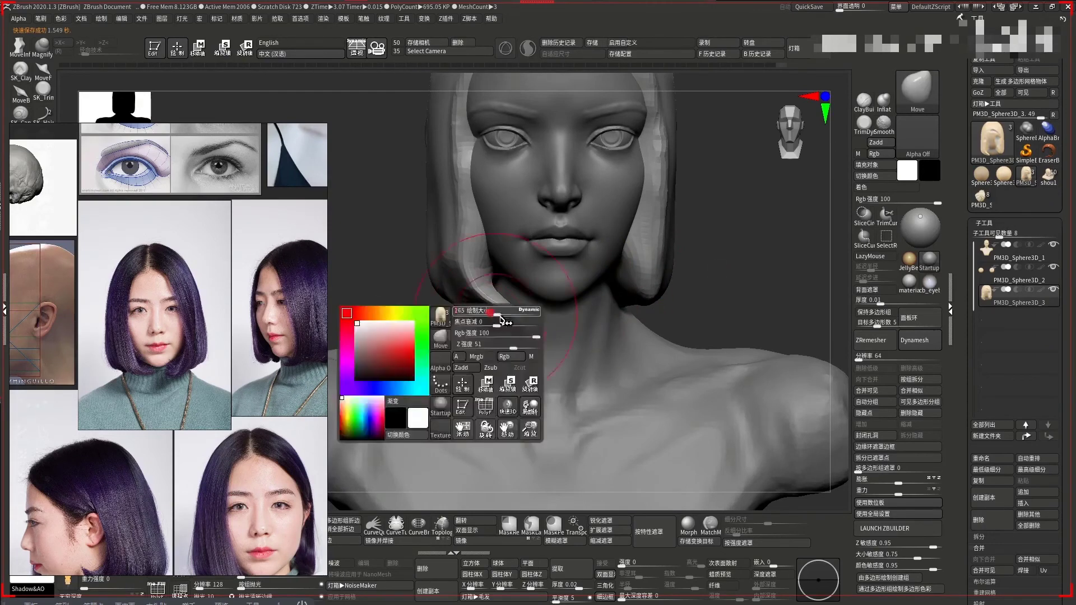
key("space")
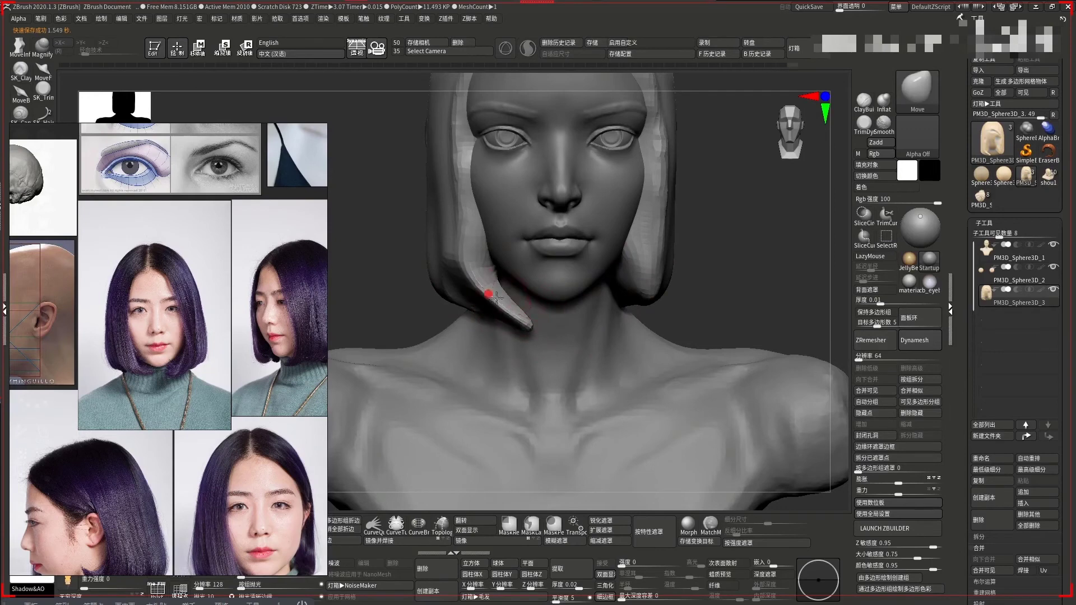
left_click(645, 292, "alt")
mouse_move(630, 286)
left_mouse_down()
mouse_move(621, 288)
mouse_move(711, 241)
mouse_move(729, 247)
mouse_move(715, 279)
mouse_move(609, 299)
left_mouse_up()
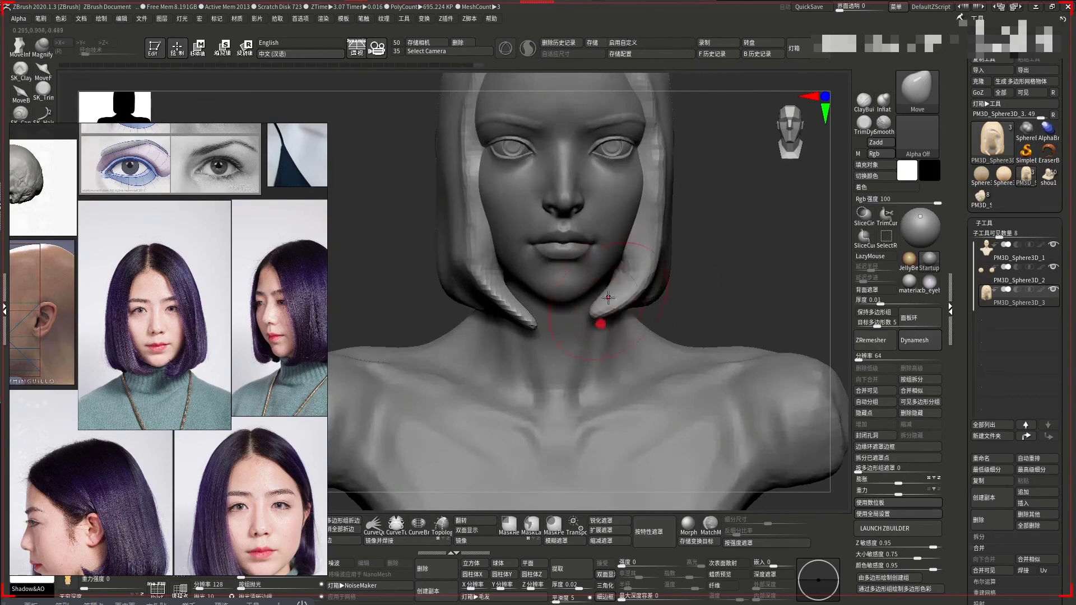
mouse_move(681, 297)
left_mouse_down()
mouse_move(611, 318)
mouse_move(670, 310)
left_mouse_up()
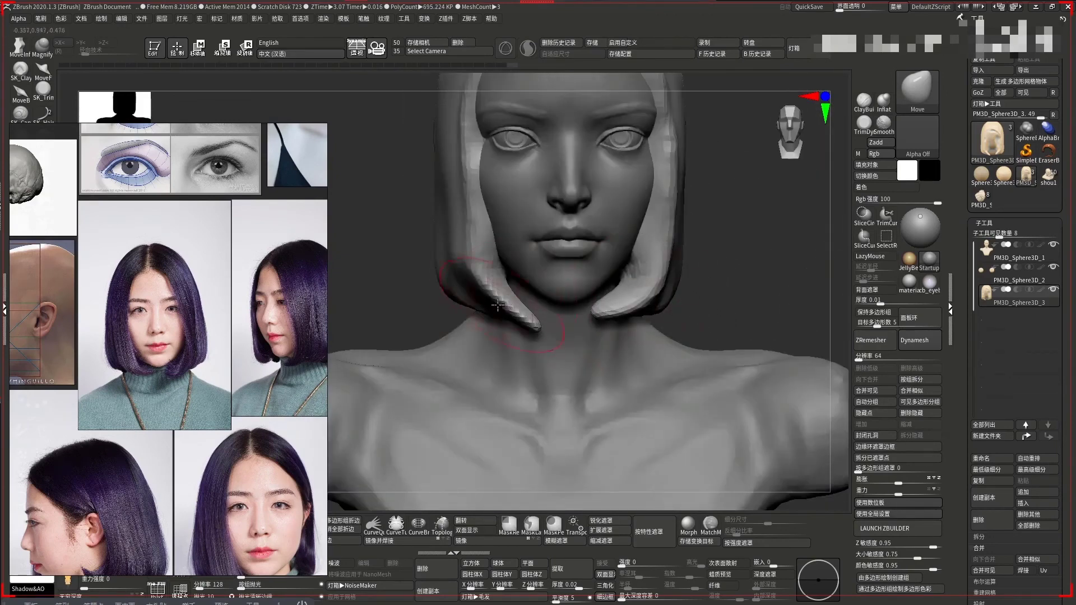
Reshape the left hair strand, curling its tip upward beside the cheek
mouse_move(776, 283)
left_mouse_down("alt")
mouse_move(733, 247)
mouse_move(776, 284)
left_mouse_up("alt")
key("space")
mouse_move(513, 294)
left_mouse_down()
mouse_move(522, 302)
mouse_move(505, 308)
mouse_move(487, 284)
left_mouse_up()
mouse_move(746, 302)
left_mouse_down("alt")
mouse_move(666, 233)
mouse_move(702, 212)
left_mouse_up("alt")
key("space")
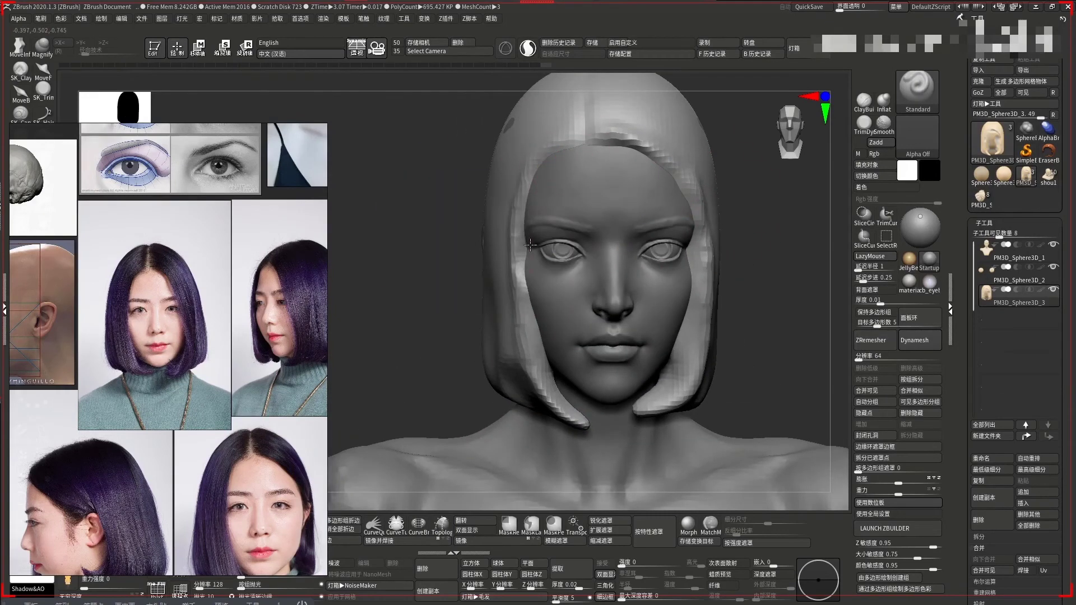
left_click_drag(535, 318, 548, 361)
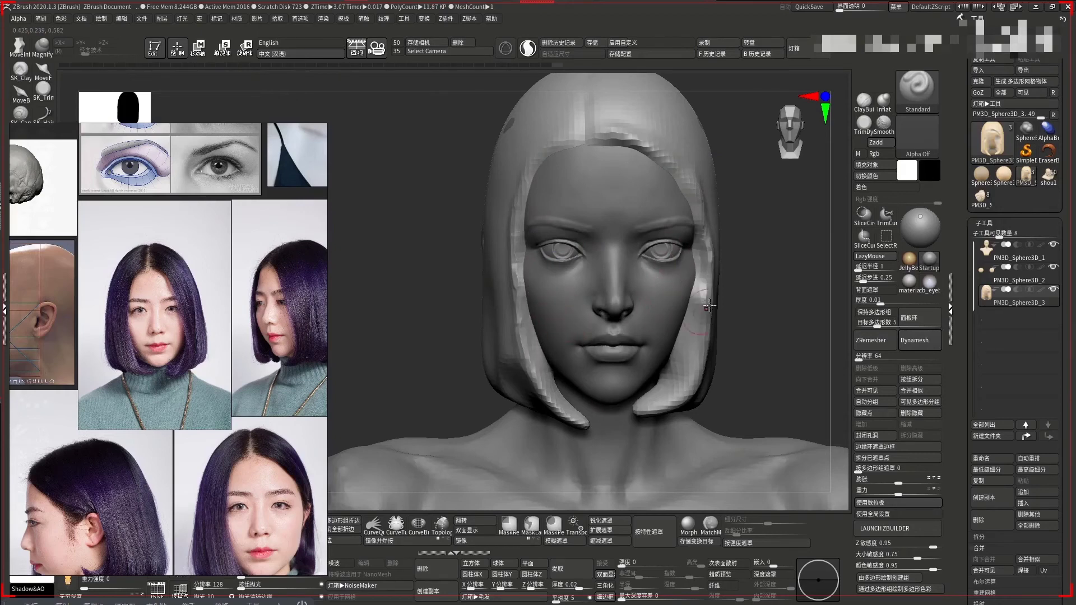
Return to the Standard brush and look down on the center part atop the hair
key("f")
mouse_move(687, 281)
left_mouse_down()
mouse_move(658, 238)
mouse_move(752, 223)
mouse_move(566, 149)
left_mouse_up()
left_click_drag(644, 175, 651, 171, "shift")
key("f")
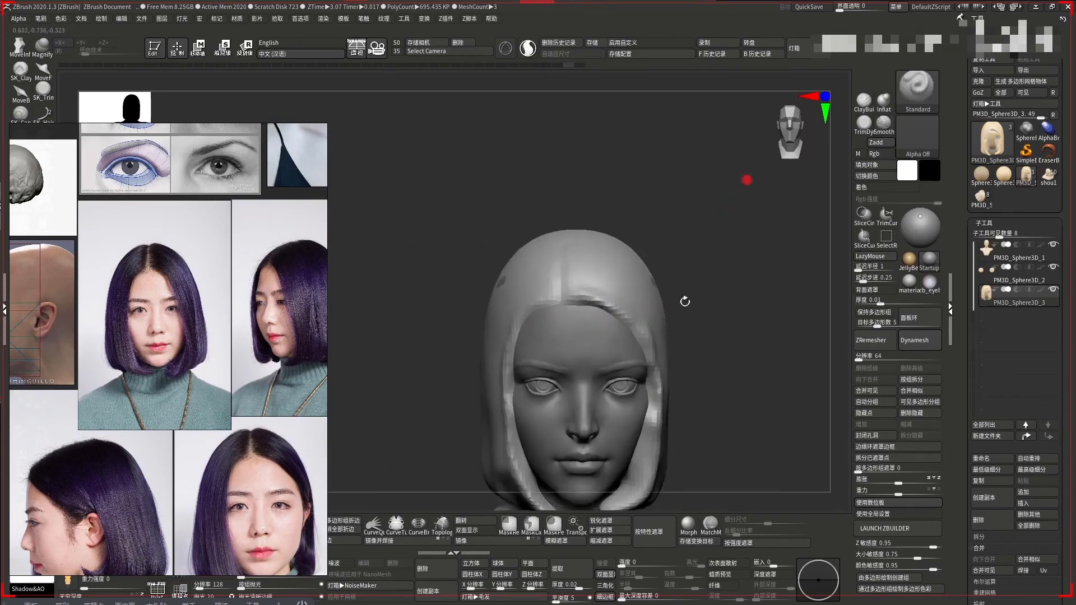
mouse_move(685, 301)
left_mouse_down()
mouse_move(703, 264)
mouse_move(557, 330)
left_mouse_up()
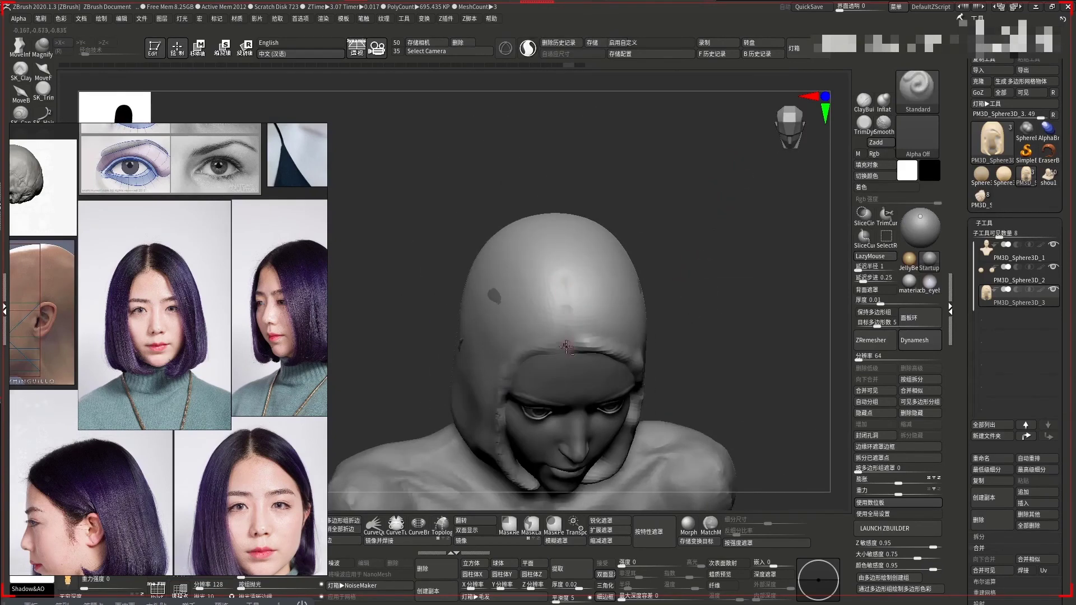
key("space")
left_click_drag(557, 259, 535, 258)
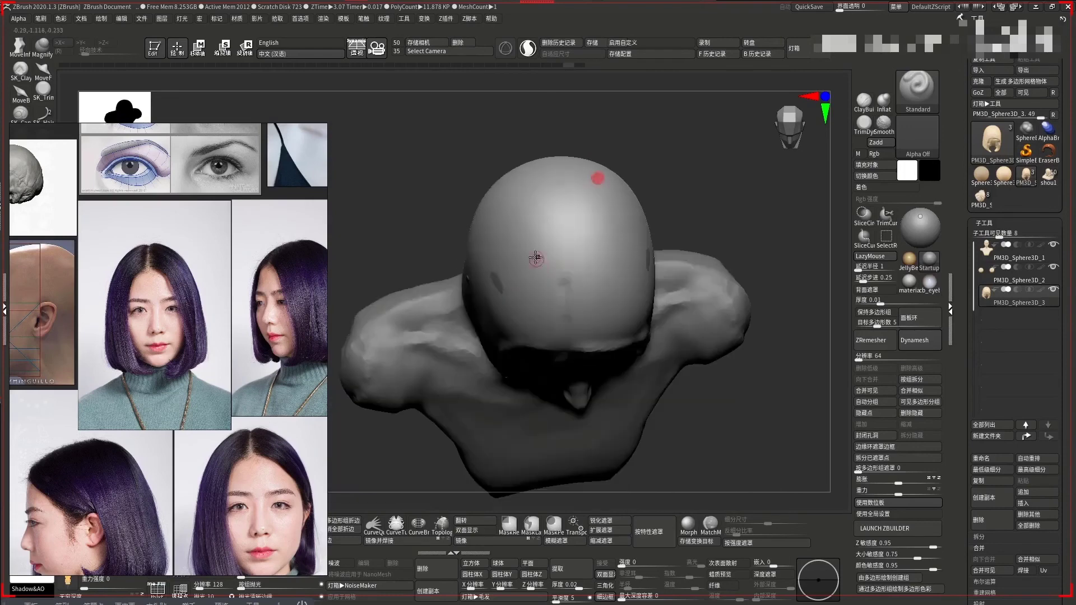
Check the hair from side, three-quarter and front views of the whole bust
left_click_drag(480, 136, 568, 285)
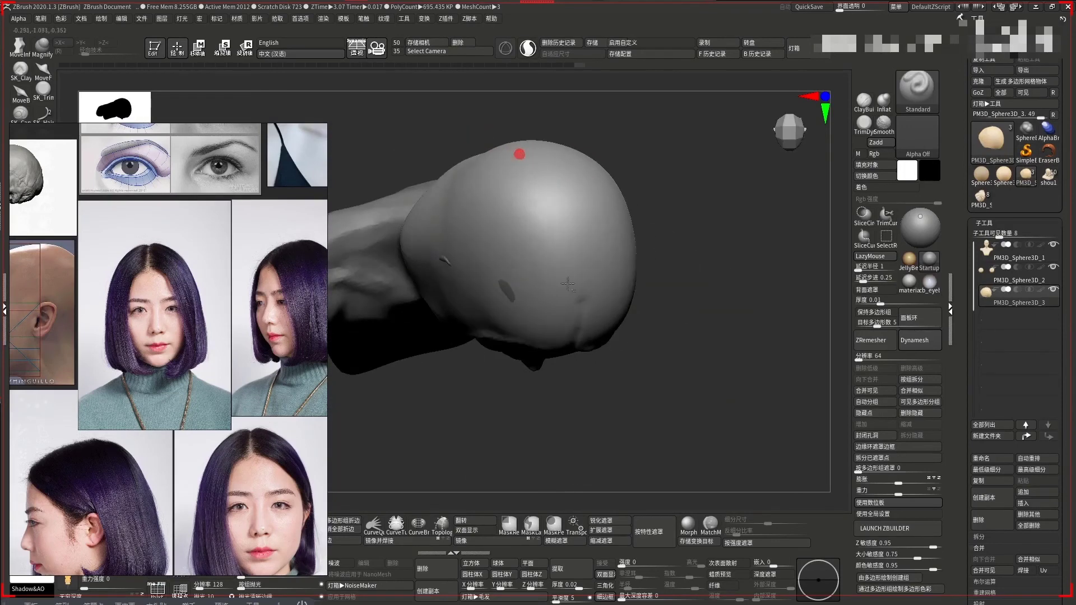
mouse_move(661, 243)
left_mouse_down()
mouse_move(557, 233)
mouse_move(568, 219)
left_mouse_up()
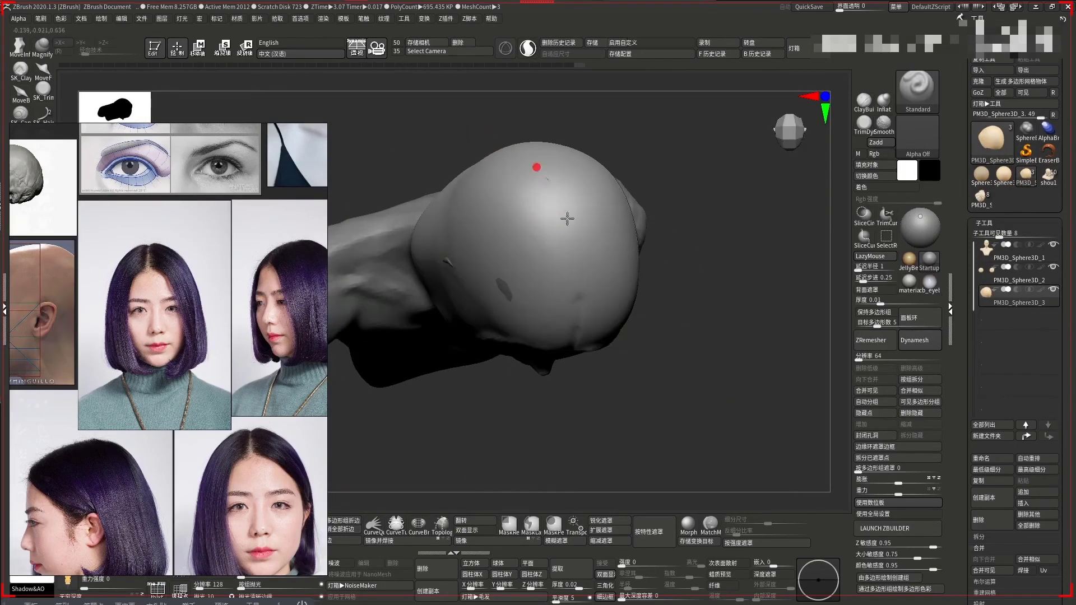
left_click_drag(671, 297, 570, 238)
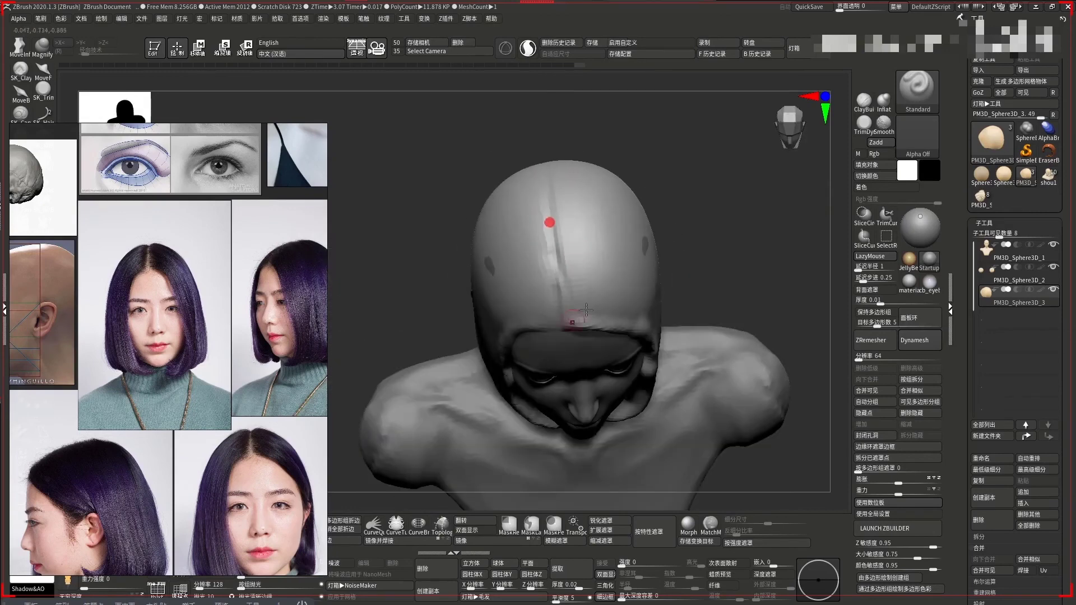
mouse_move(586, 310)
left_mouse_down()
mouse_move(685, 230)
mouse_move(532, 211)
left_mouse_up()
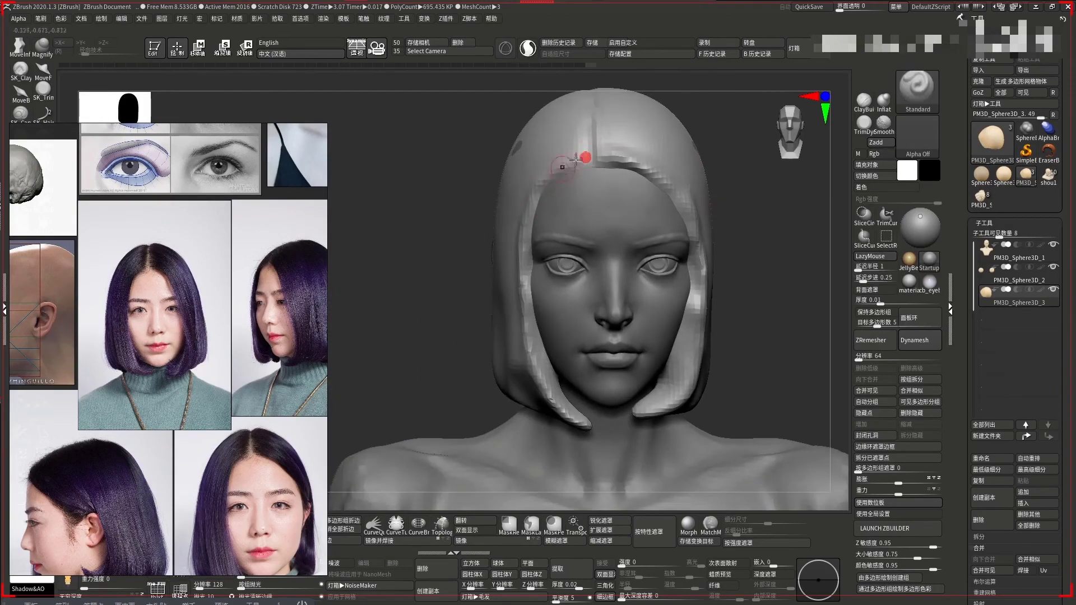
left_click_drag(568, 167, 534, 195)
mouse_move(505, 267)
left_mouse_down("shift")
mouse_move(727, 223)
mouse_move(691, 163)
left_mouse_up("shift")
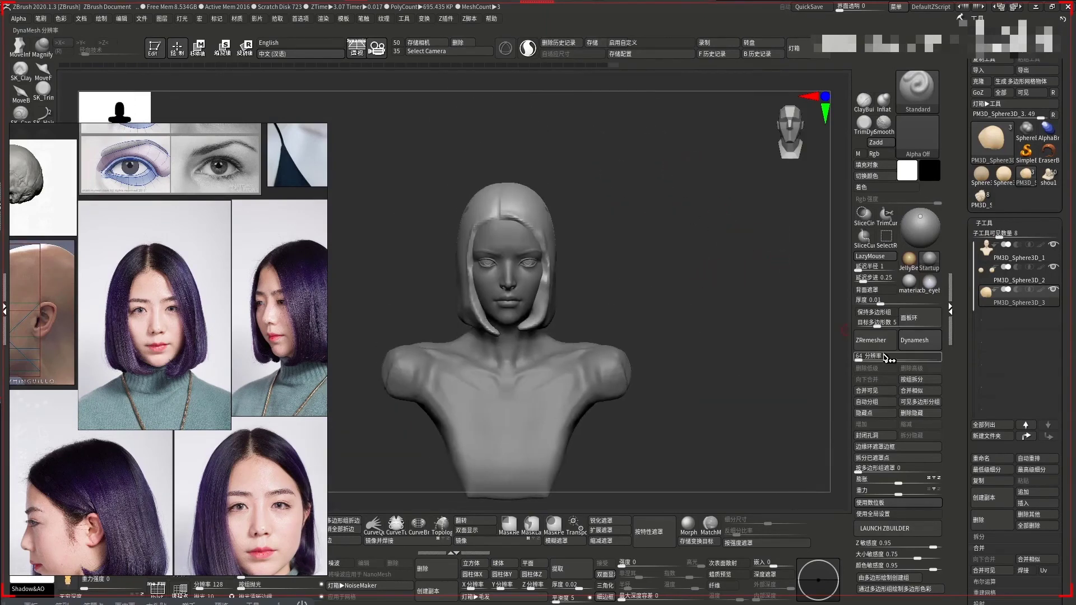
Set the DynaMesh resolution to 128 and reframe the bust
left_click(885, 358)
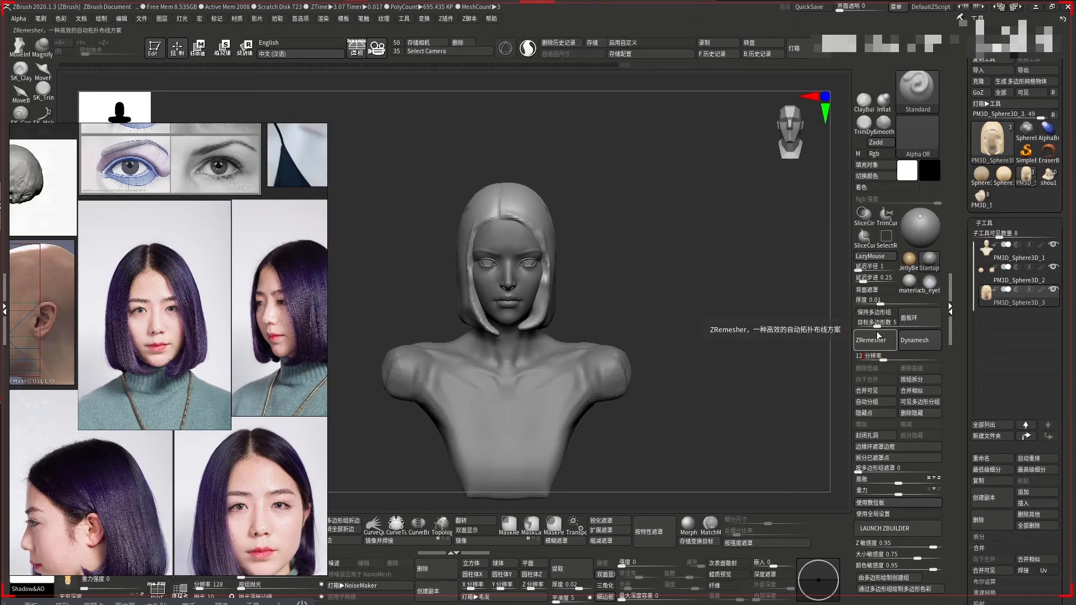
type("128")
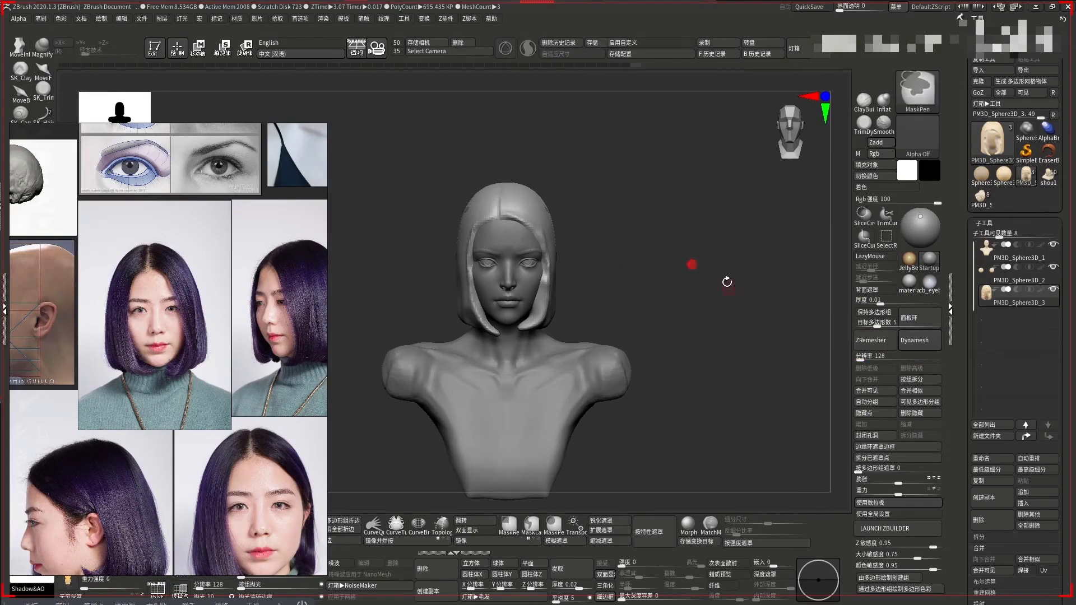
mouse_move(725, 276)
left_mouse_down("alt")
mouse_move(663, 238)
mouse_move(708, 252)
mouse_move(440, 236)
mouse_move(546, 230)
mouse_move(523, 222)
left_mouse_up("alt")
Push the hair mass near the forehead into shape with the Move brush from front view
key("b")
key("m")
key("v")
key("space")
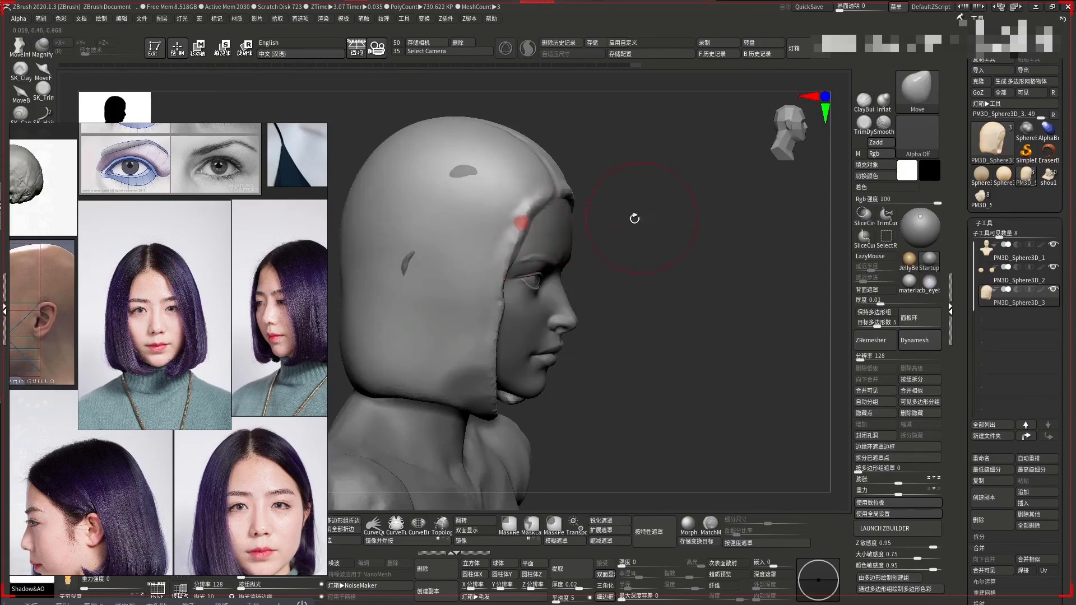
left_click_drag(634, 218, 526, 205)
mouse_move(441, 242)
left_mouse_down()
mouse_move(515, 211)
mouse_move(661, 196)
left_mouse_up()
key("space")
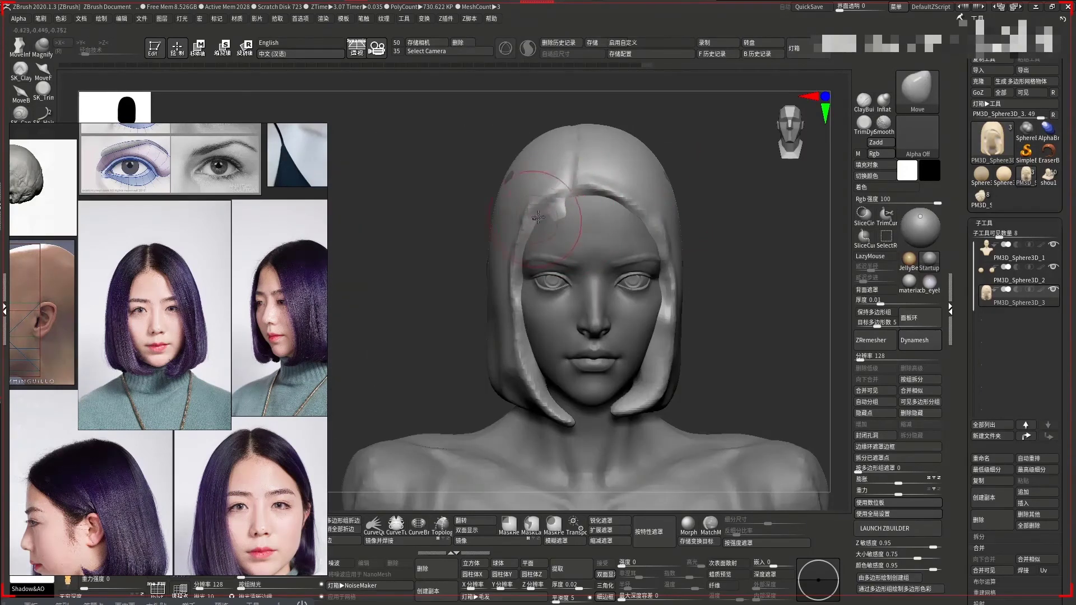
left_click_drag(533, 211, 532, 208)
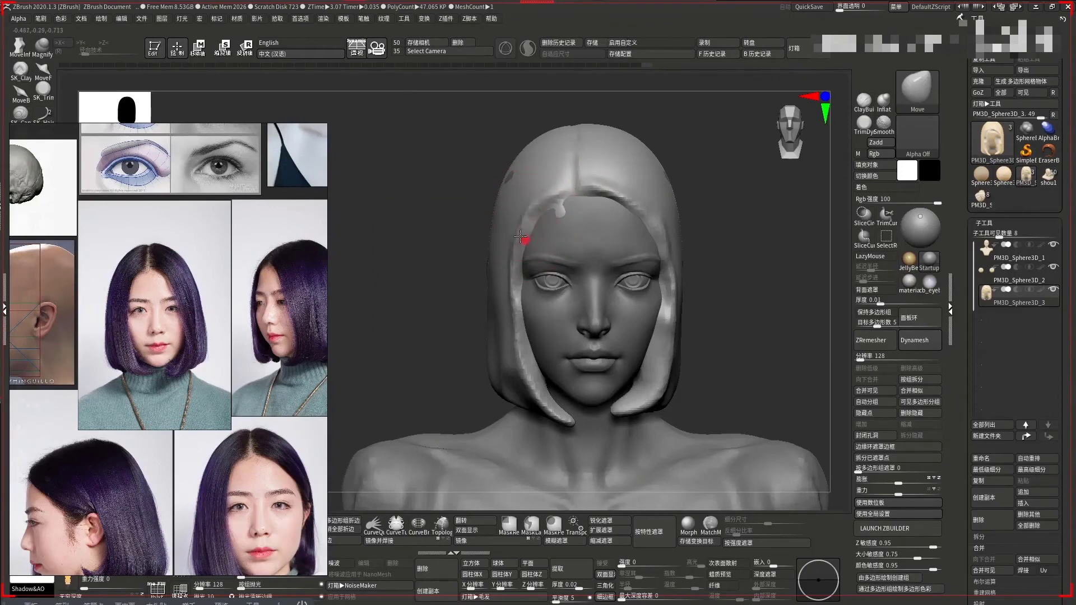
Build up the hair strand beside the face with the DH-BoldBuildup brush
mouse_move(689, 212)
left_mouse_down()
mouse_move(672, 178)
mouse_move(684, 180)
mouse_move(665, 209)
mouse_move(689, 207)
mouse_move(722, 177)
left_mouse_up()
key("b")
key("s")
key("t")
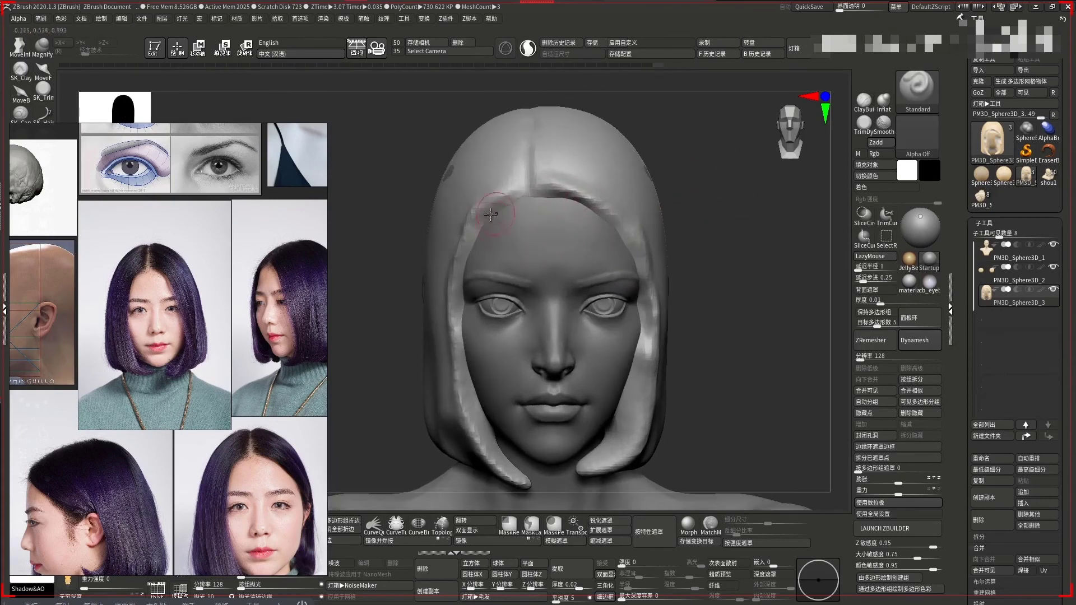
left_click_drag(701, 233, 493, 213)
left_click(493, 213)
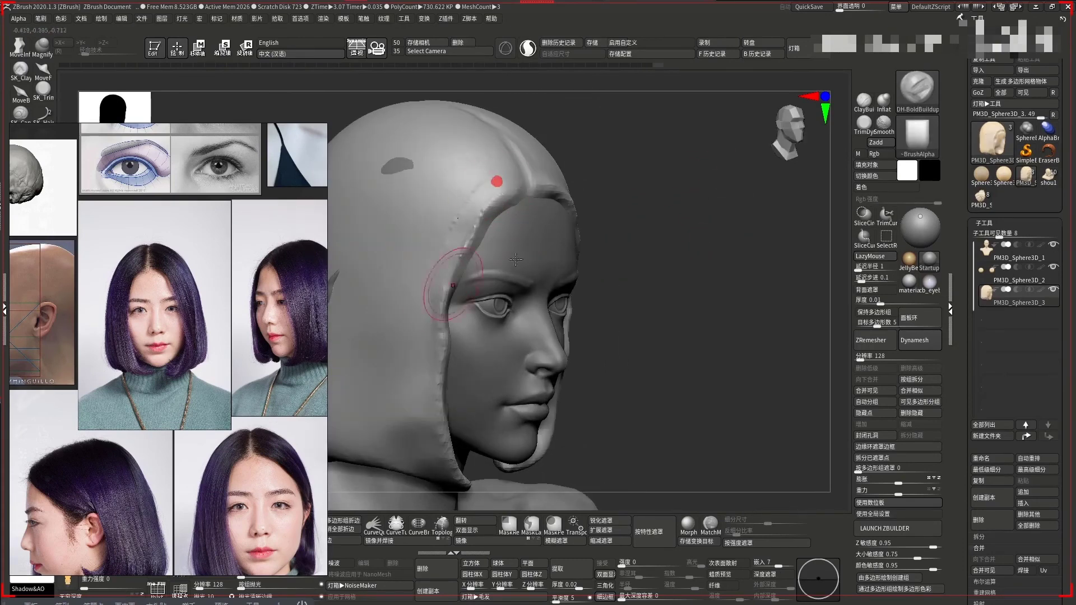
left_click_drag(516, 259, 534, 132)
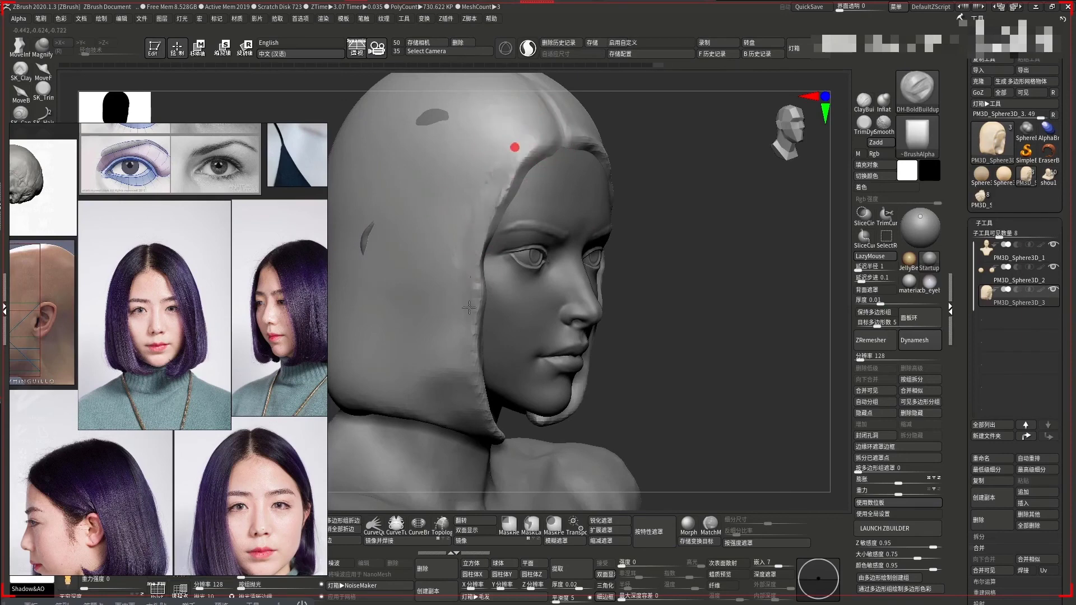
left_click_drag(714, 296, 673, 273)
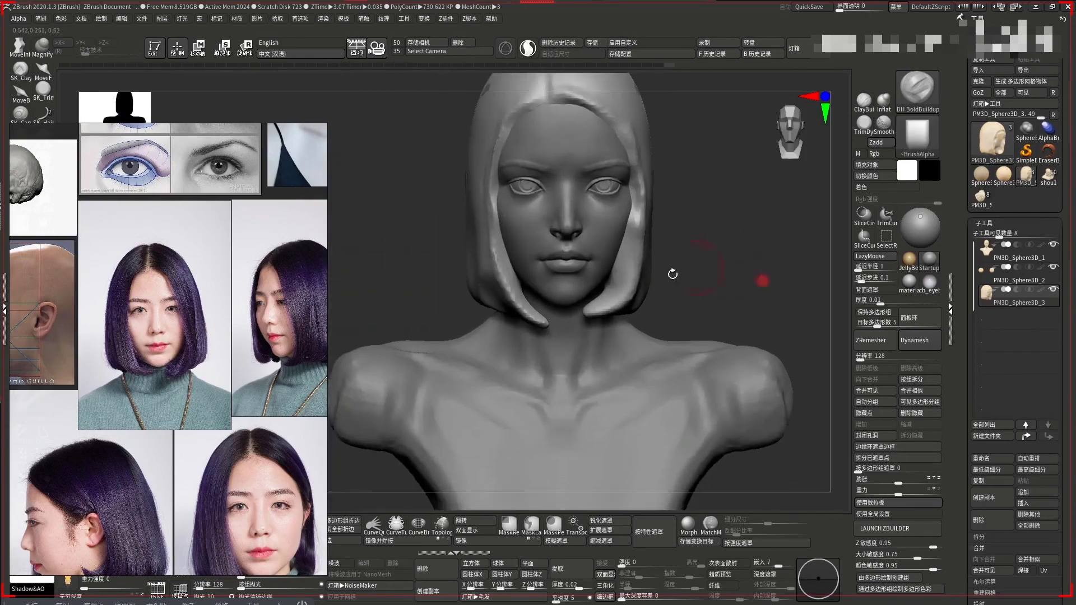
left_click_drag(437, 303, 466, 317)
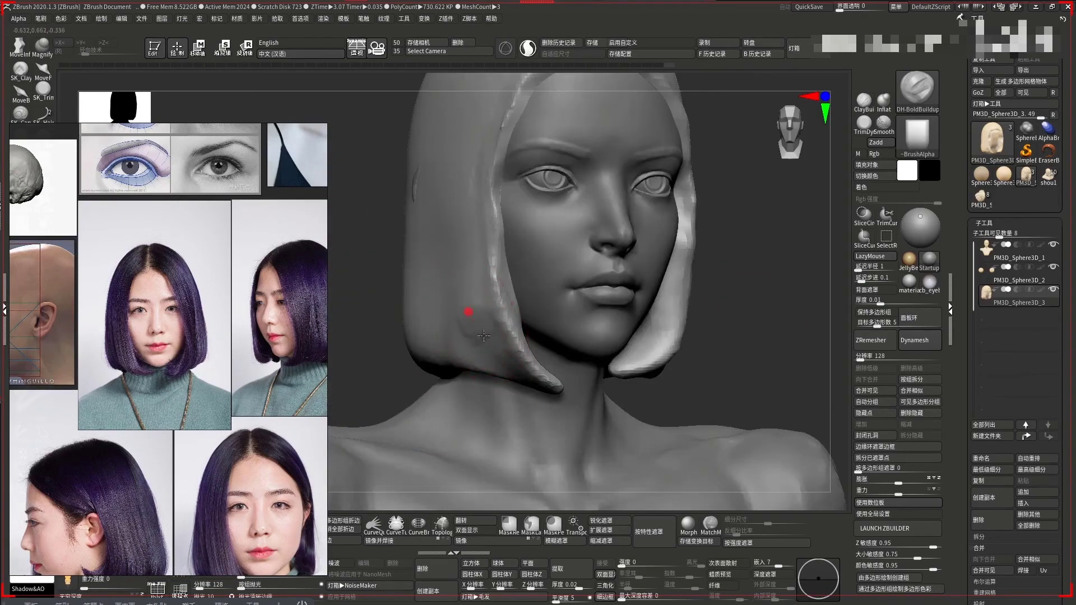
left_click_drag(491, 355, 495, 361)
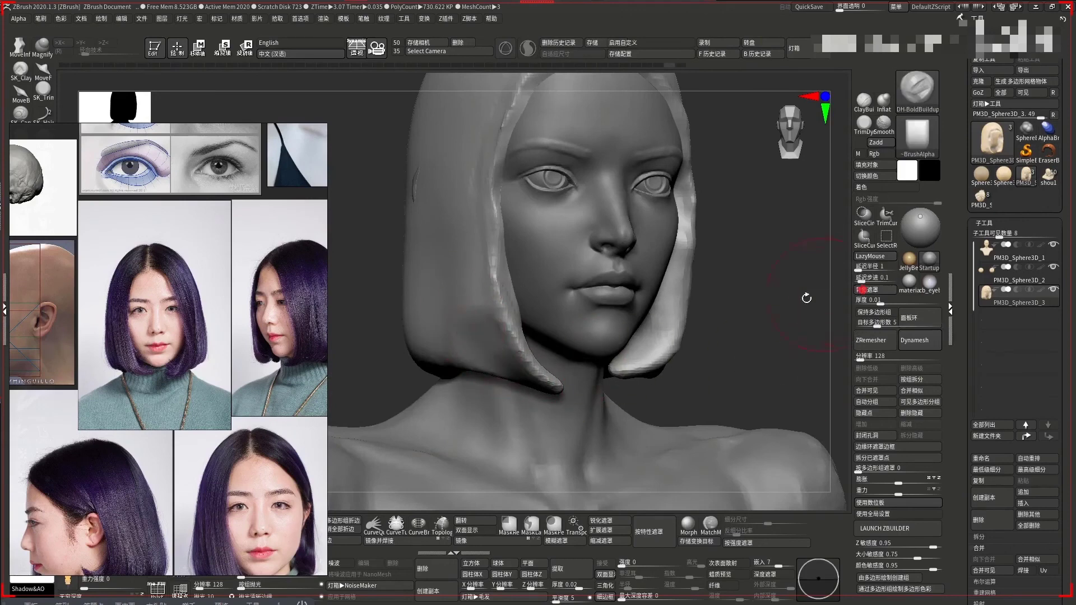
Mask part of the hair from the front and check the top of the head
left_click_drag(807, 298, 434, 305)
mouse_move(672, 305)
left_mouse_down()
mouse_move(794, 367)
mouse_move(672, 336)
left_mouse_up()
mouse_move(516, 157)
left_mouse_down("ctrl")
mouse_move(521, 198)
mouse_move(513, 189)
left_mouse_up("ctrl")
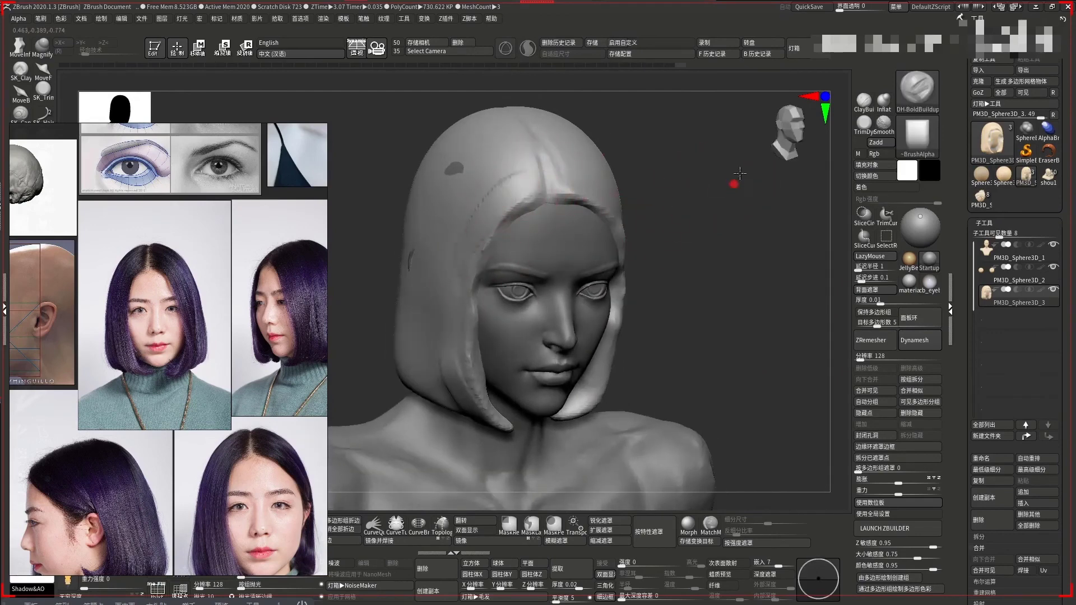
left_click_drag(740, 173, 501, 194)
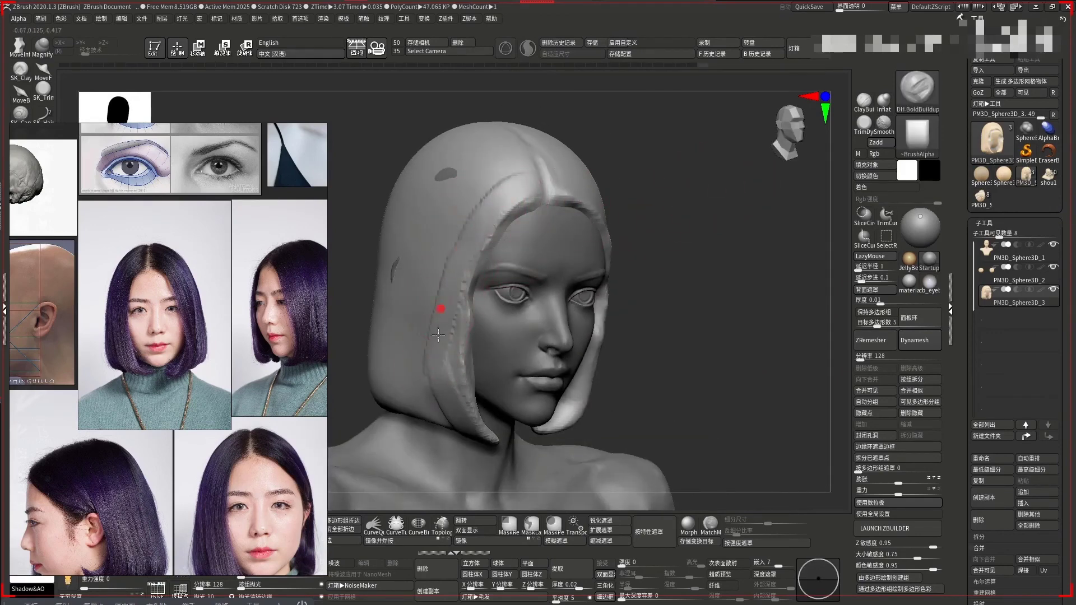
mouse_move(690, 319)
left_mouse_down()
mouse_move(760, 232)
mouse_move(696, 197)
mouse_move(747, 202)
left_mouse_up()
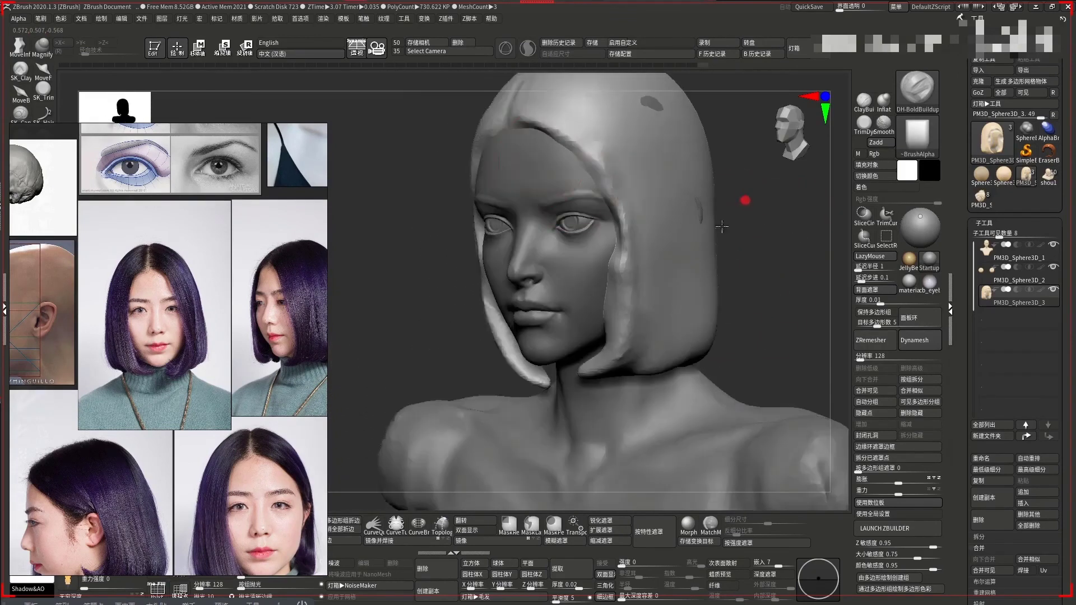
Zoom in on the head and reshape the right and left hair strands from front view
left_click_drag(396, 228, 428, 221, "alt")
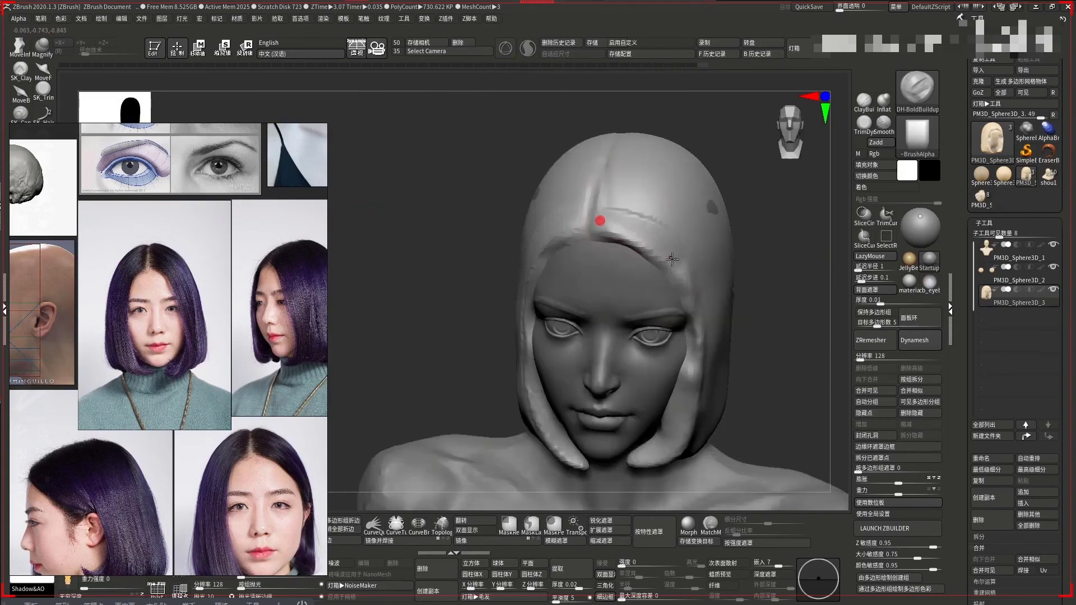
left_click_drag(593, 221, 600, 272)
mouse_move(616, 224)
left_mouse_down()
mouse_move(516, 313)
mouse_move(620, 276)
mouse_move(531, 270)
left_mouse_up()
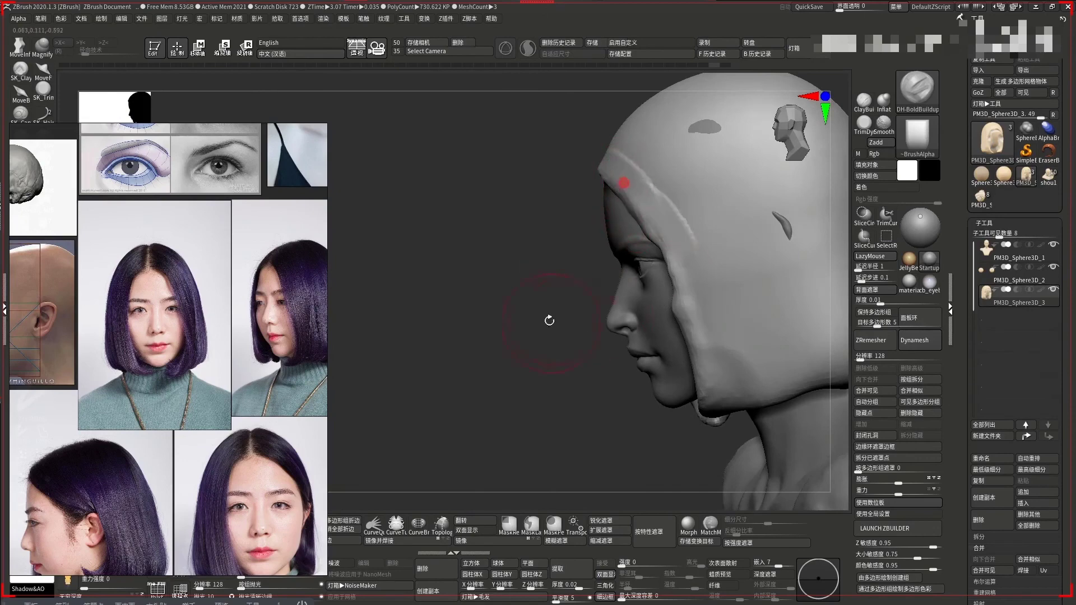
mouse_move(547, 312)
left_mouse_down()
mouse_move(569, 241)
mouse_move(641, 171)
mouse_move(652, 258)
left_mouse_up()
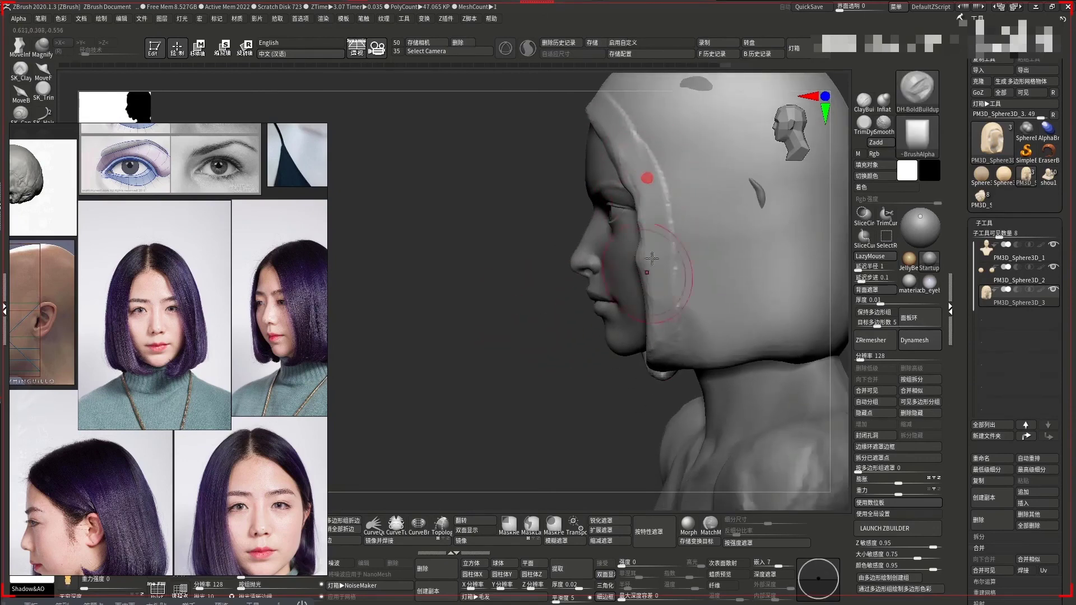
left_click_drag(669, 303, 720, 304)
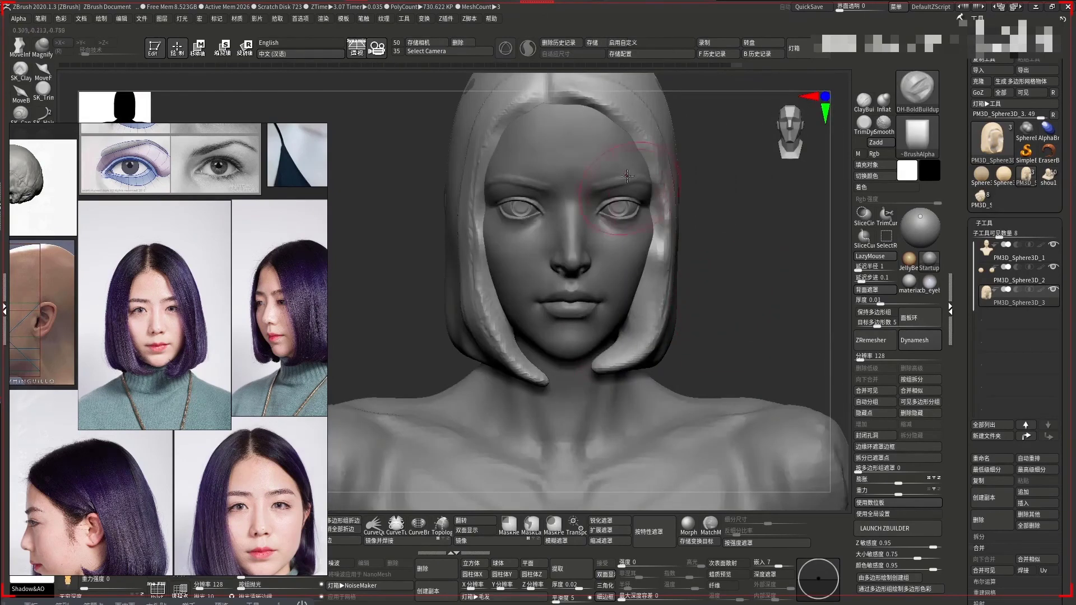
mouse_move(653, 199)
left_mouse_down()
mouse_move(655, 269)
mouse_move(618, 344)
left_mouse_up()
left_click_drag(782, 265, 504, 148)
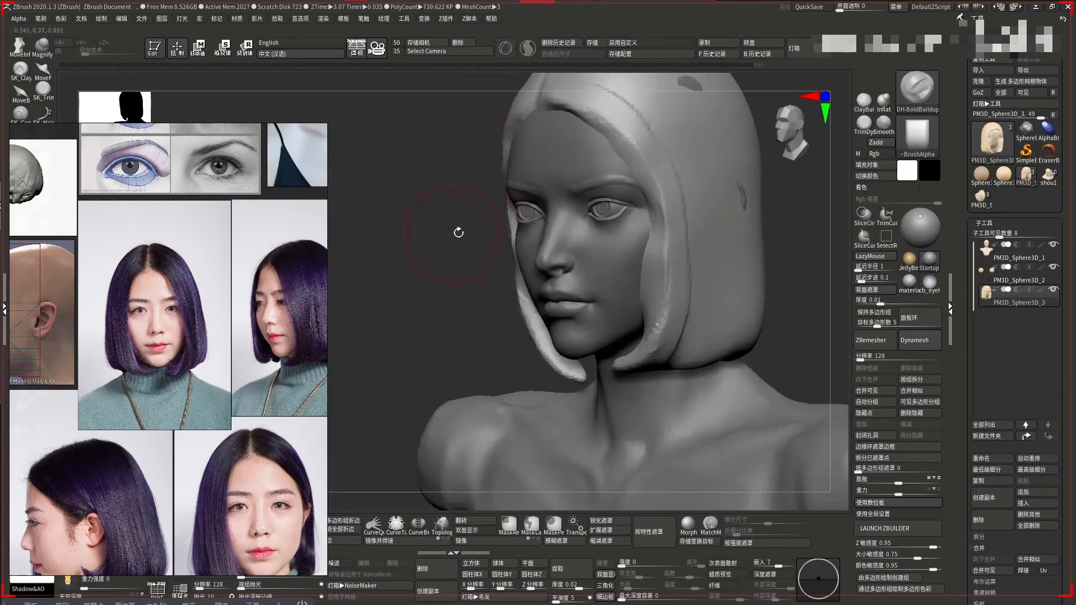
left_click_drag(458, 233, 512, 163)
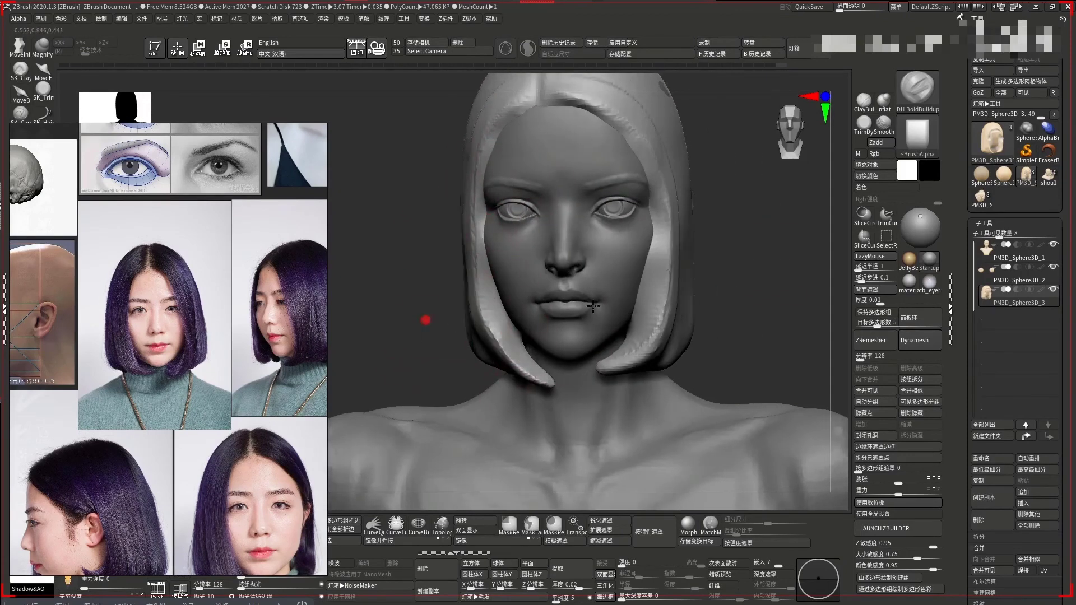
left_click_drag(759, 353, 675, 228, "alt")
left_click_drag(484, 287, 522, 356)
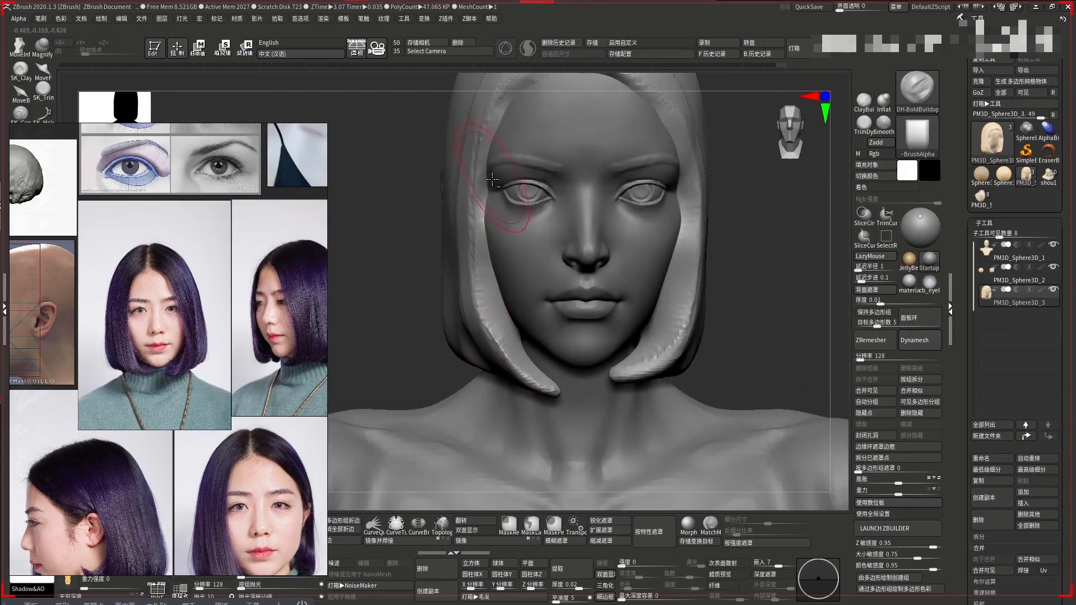
Frame the whole bust in a straight front view for review
left_click_drag(384, 179, 563, 175, "alt")
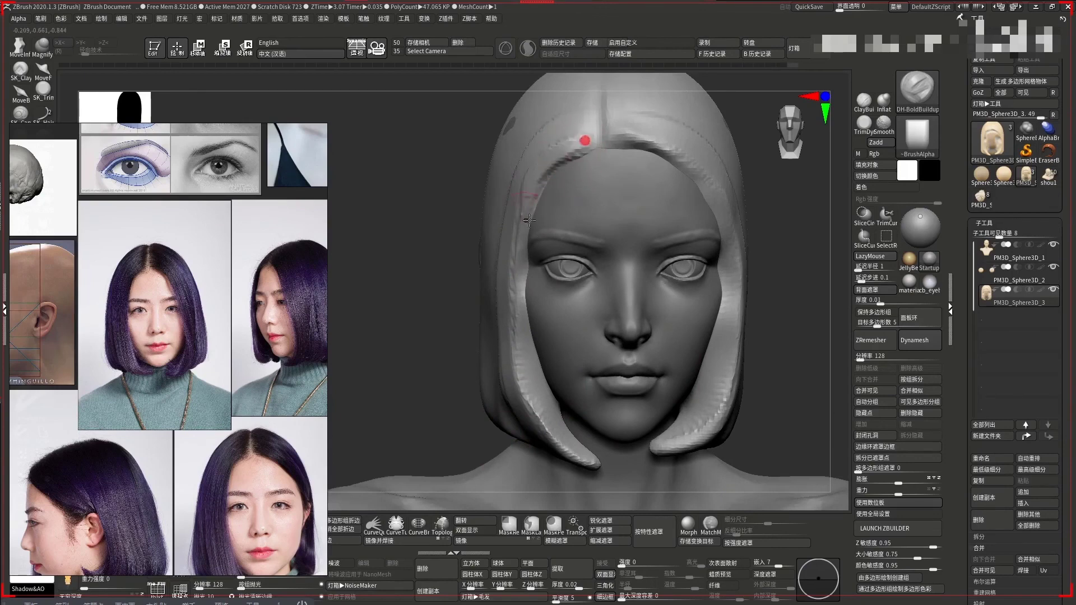
mouse_move(448, 266)
left_mouse_down()
mouse_move(577, 144)
mouse_move(514, 231)
left_mouse_up()
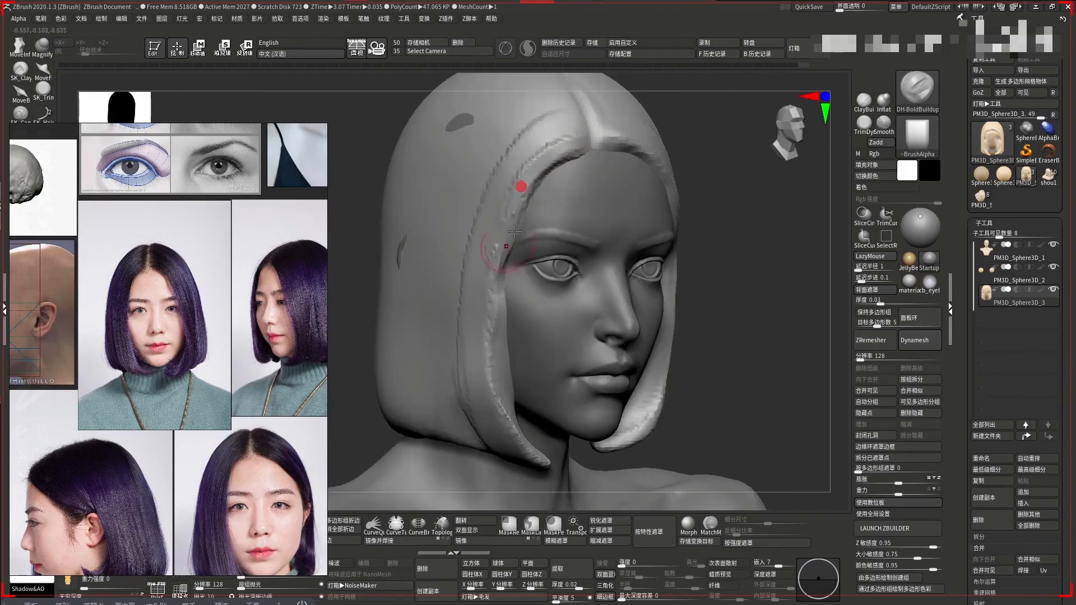
left_click_drag(762, 280, 701, 269, "shift")
key("f")
left_click_drag(656, 231, 674, 197, "alt")
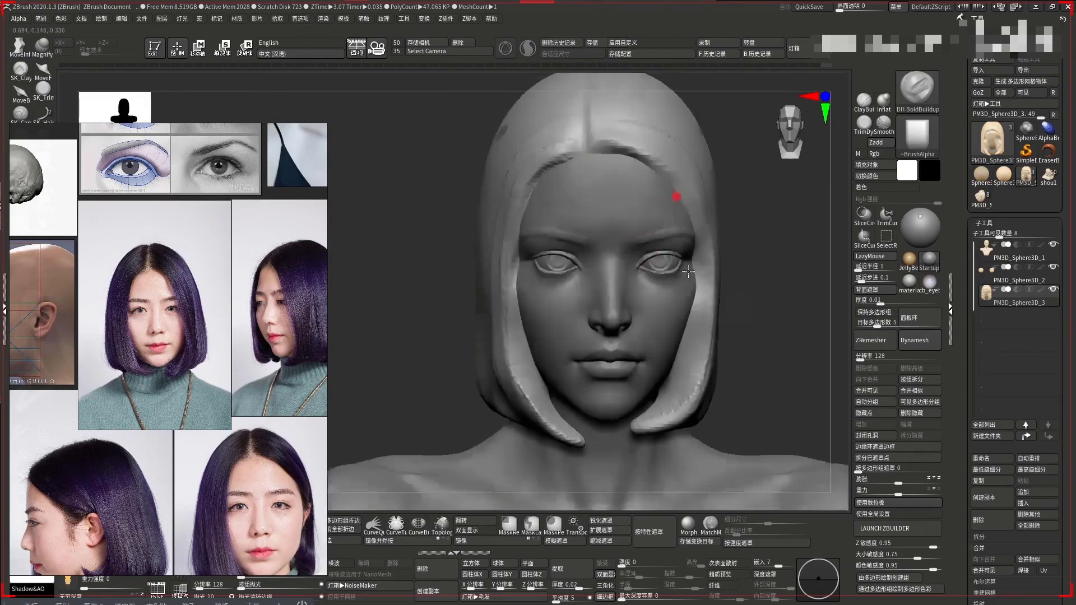
key("f")
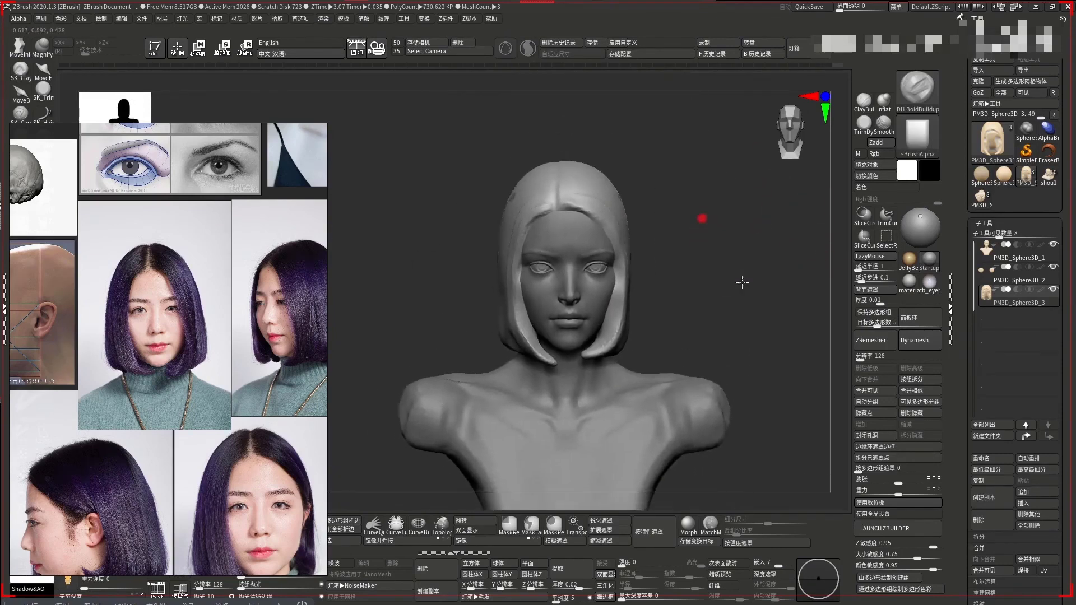
left_click_drag(742, 280, 577, 168, "alt")
key("f")
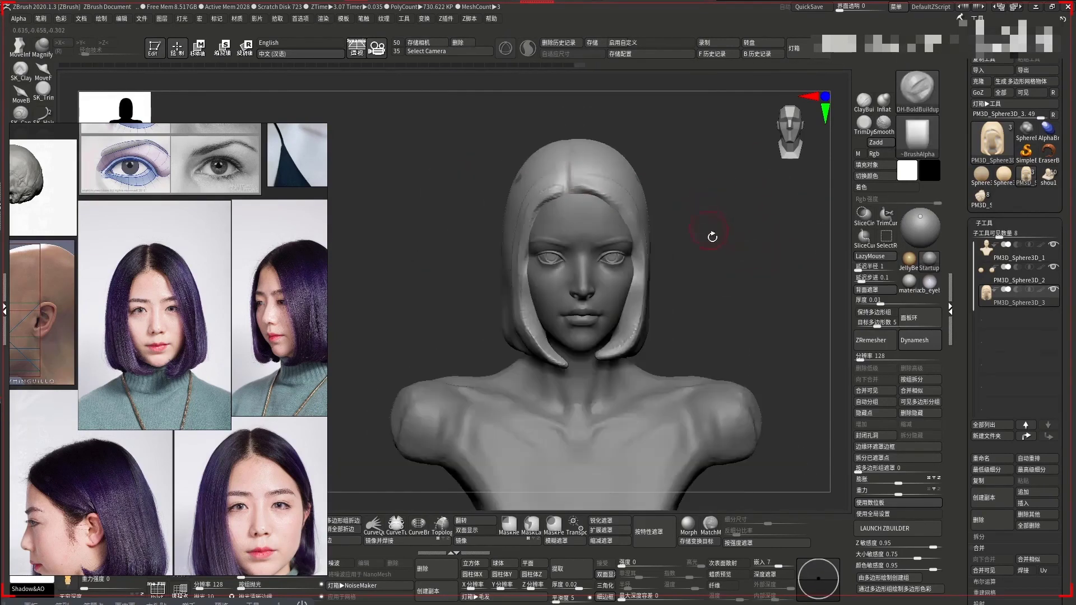
mouse_move(714, 236)
left_mouse_down("alt")
mouse_move(686, 202)
mouse_move(702, 149)
left_mouse_up("alt")
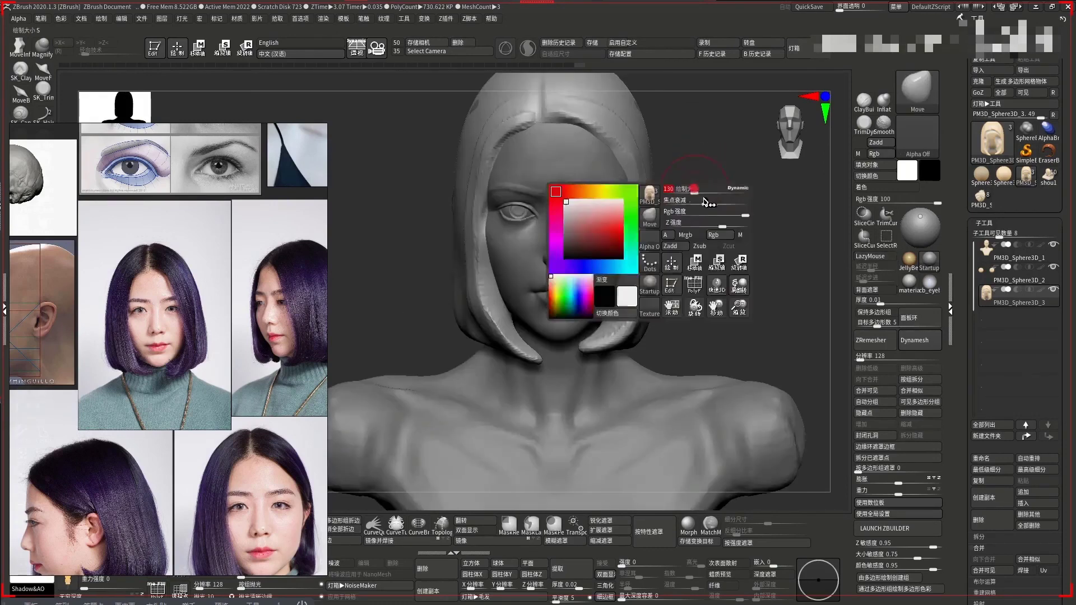
Pull the left hair strand's tip inward with the Move brush
key("b")
key("m")
key("v")
mouse_move(537, 363)
left_mouse_down()
mouse_move(553, 347)
mouse_move(553, 357)
left_mouse_up()
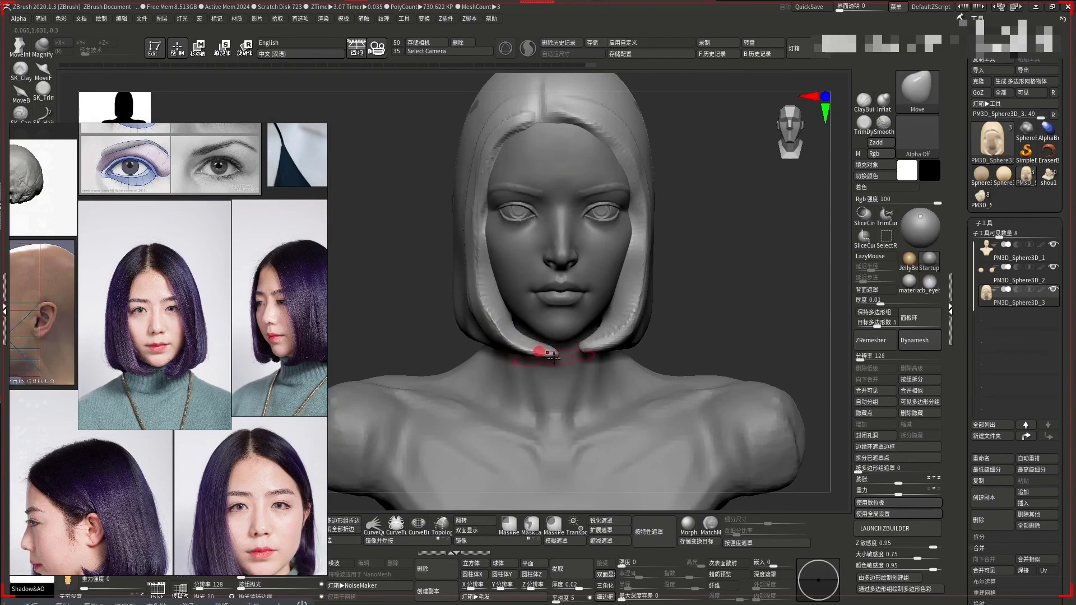
right_click(545, 358)
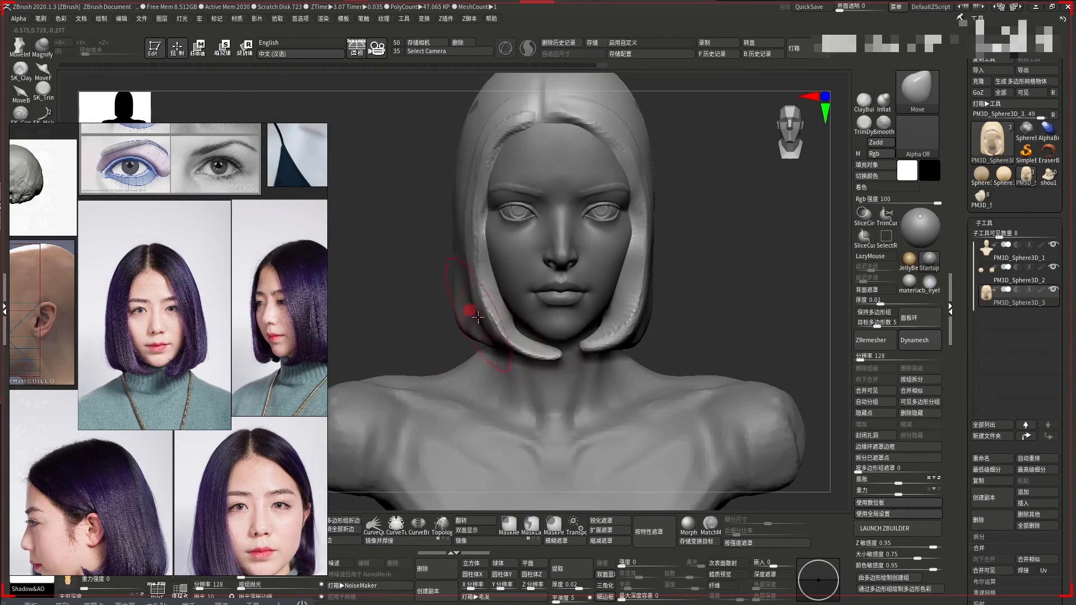
left_click_drag(393, 293, 617, 272)
right_click(524, 297)
Smooth the rough side hair strands, undo the stroke, and turn the bust to face front
left_click(504, 347)
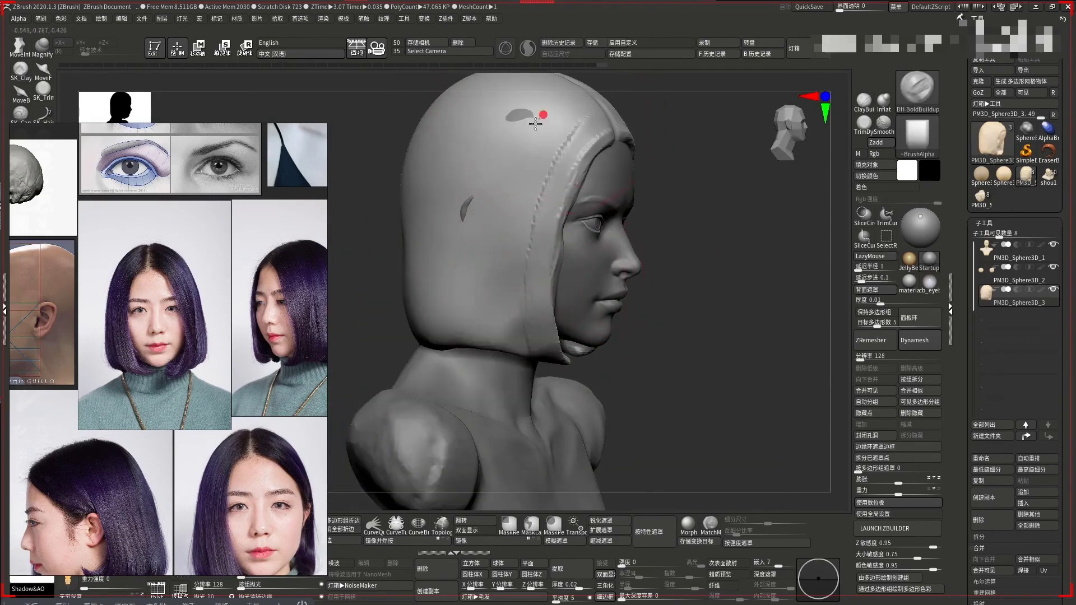
left_click_drag(485, 274, 588, 134)
mouse_move(697, 146)
left_mouse_down()
mouse_move(752, 238)
mouse_move(598, 172)
mouse_move(542, 203)
left_mouse_up()
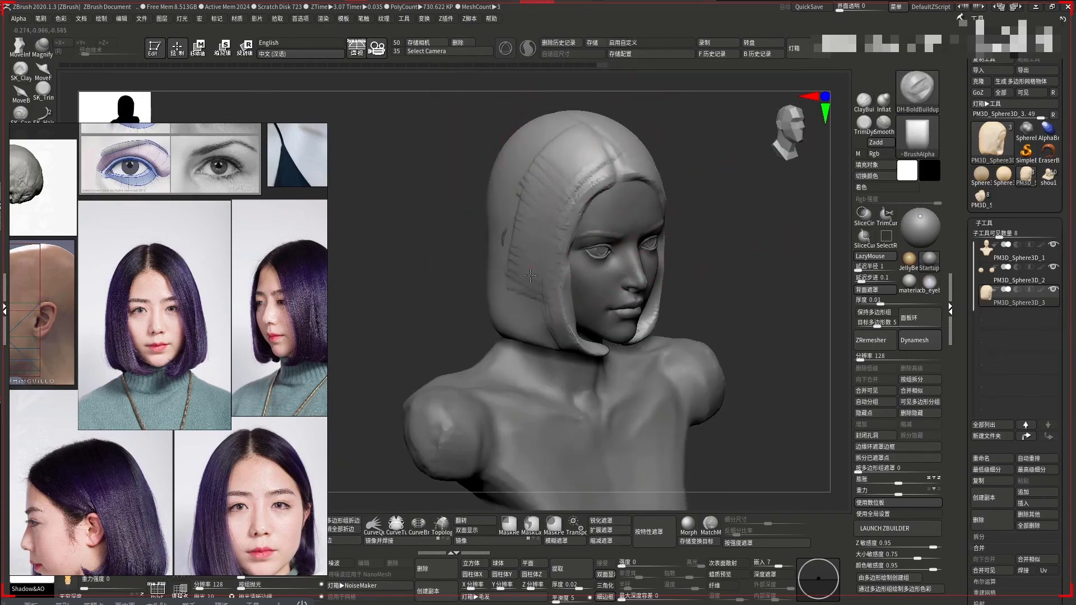
key("ctrl+z")
mouse_move(729, 252)
left_mouse_down()
mouse_move(662, 247)
mouse_move(581, 149)
mouse_move(530, 223)
left_mouse_up()
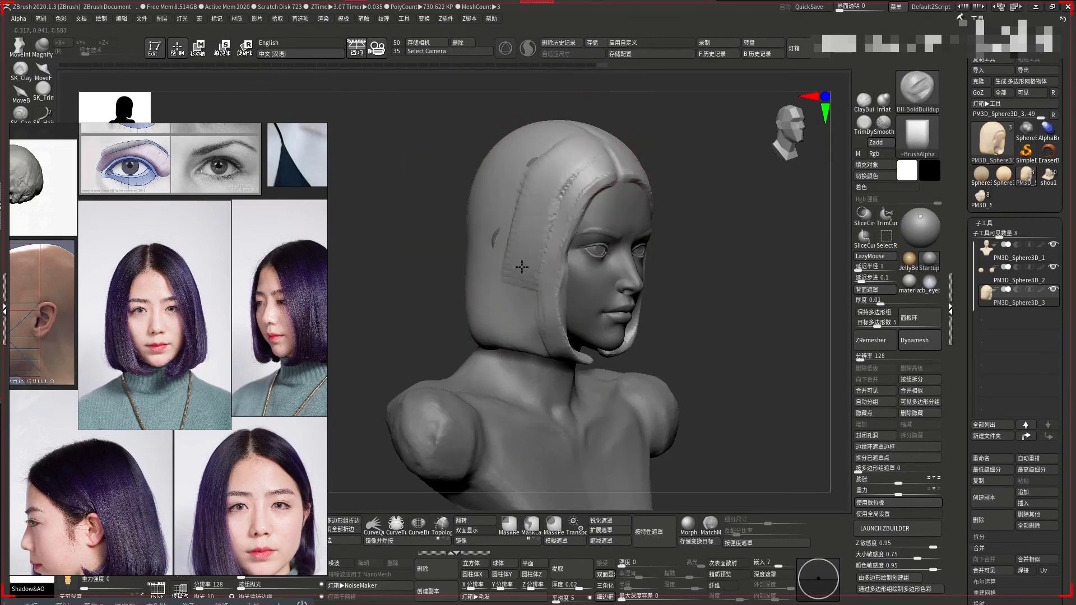
left_click_drag(701, 303, 497, 319)
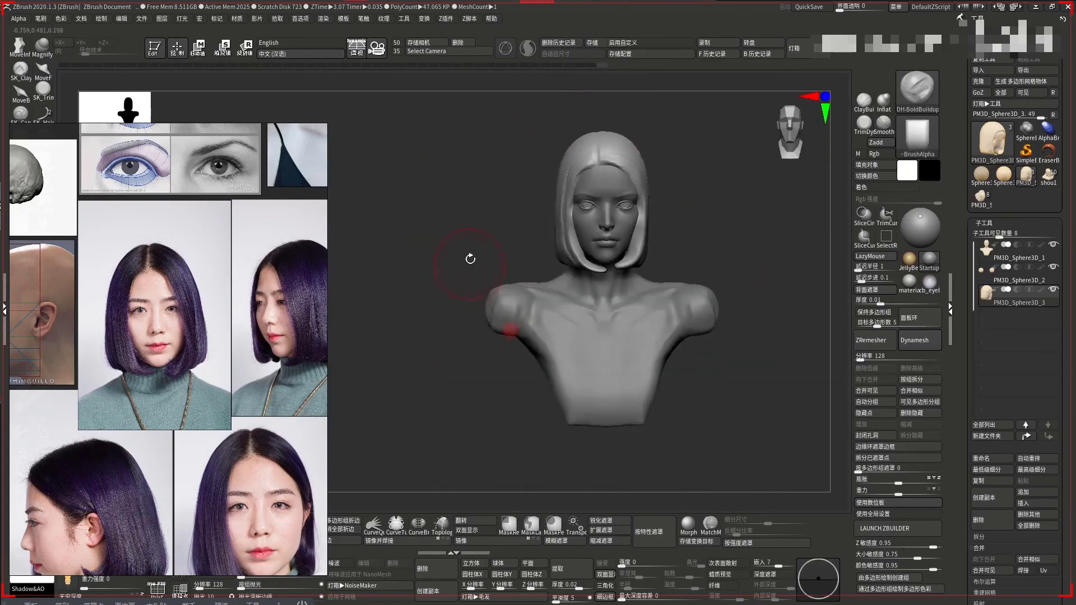
mouse_move(789, 391)
left_mouse_down()
mouse_move(795, 269)
mouse_move(804, 276)
left_mouse_up()
Shrink the standard brush, inspect the hair ends from below, and frame the bust
key("b")
key("s")
key("t")
key("s")
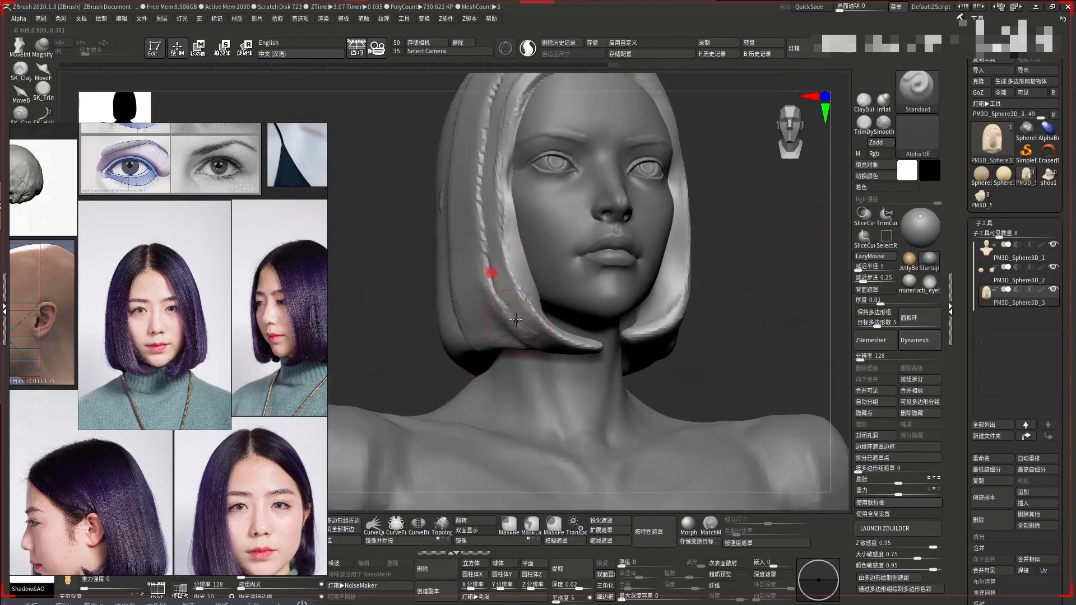
left_click_drag(700, 313, 561, 314)
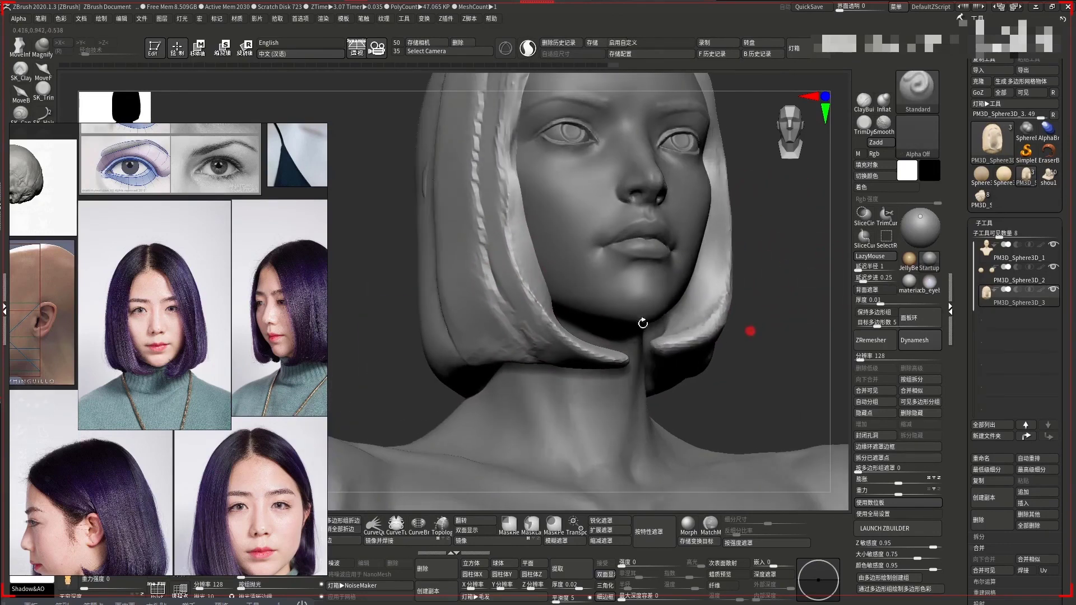
left_click_drag(700, 368, 721, 348)
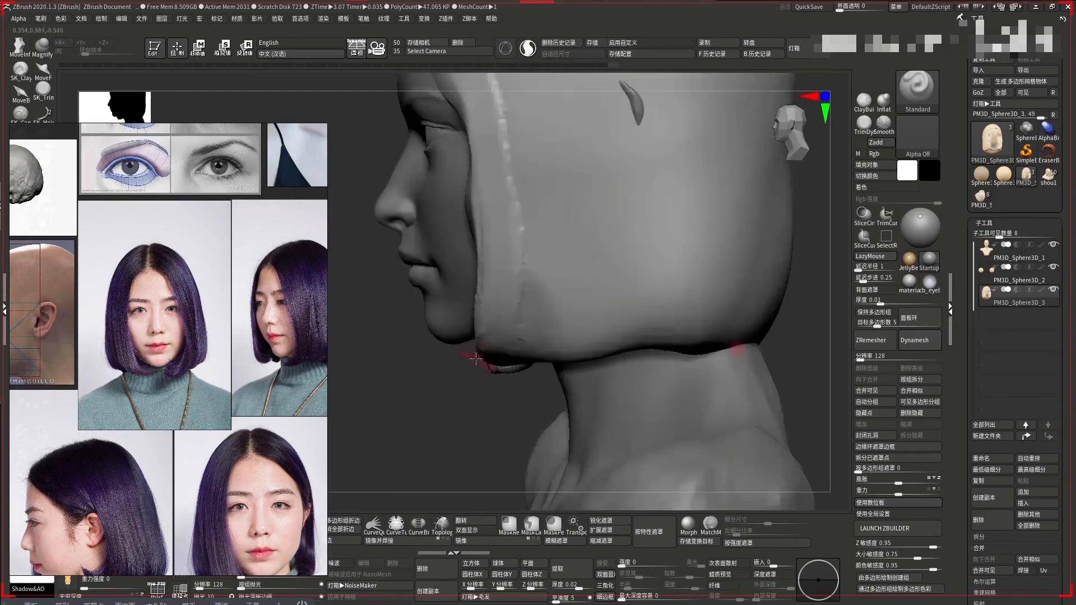
key("f")
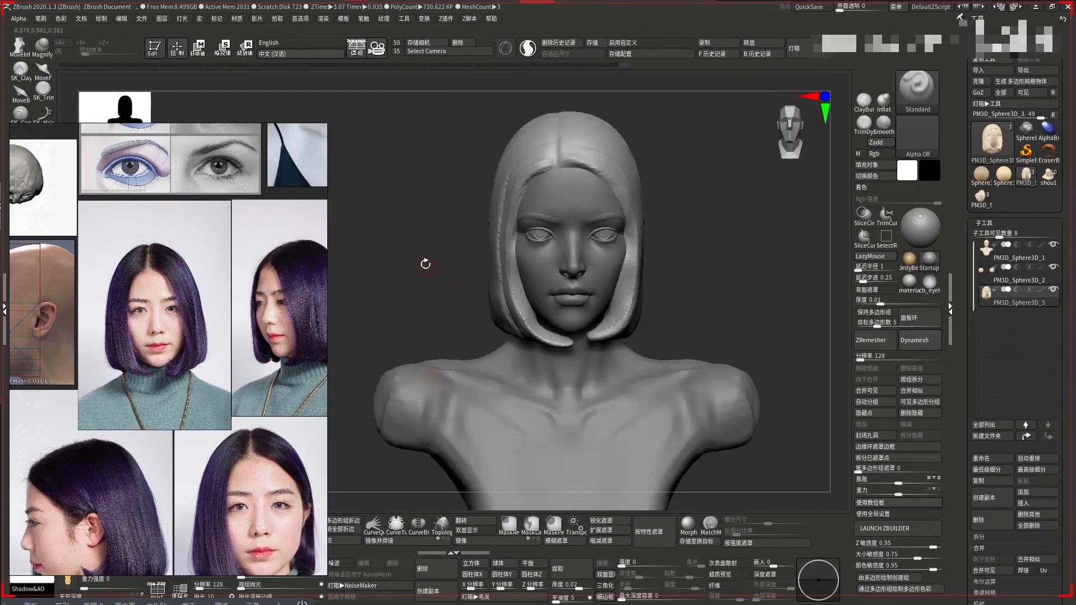
key("space")
Nudge the left hair tip inward with the Move brush and reshape the hair near the crown
key("b")
key("m")
key("v")
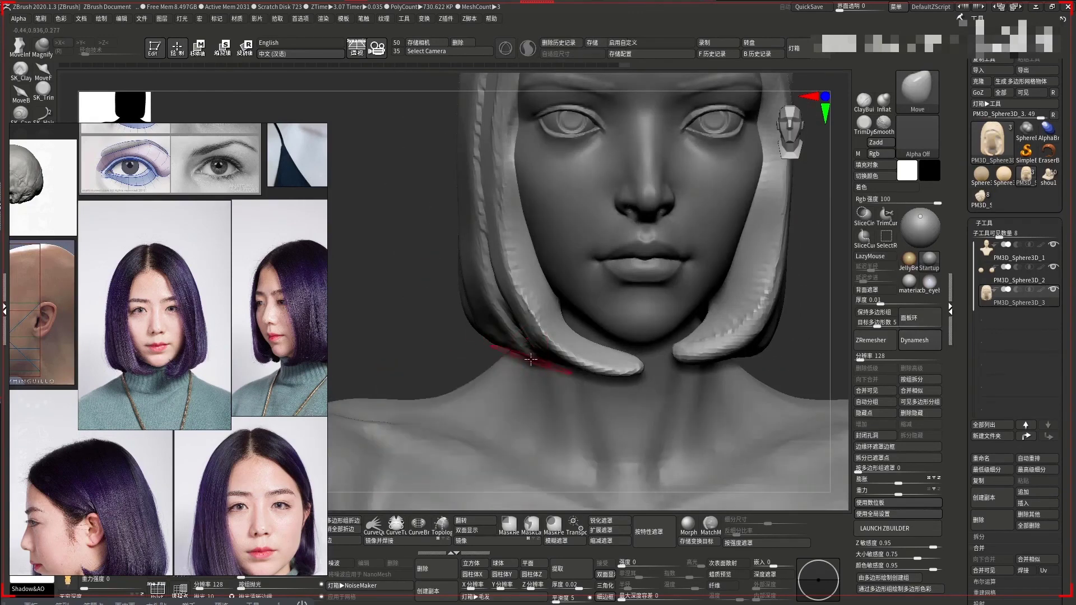
right_click_drag(509, 349, 554, 346)
key("space")
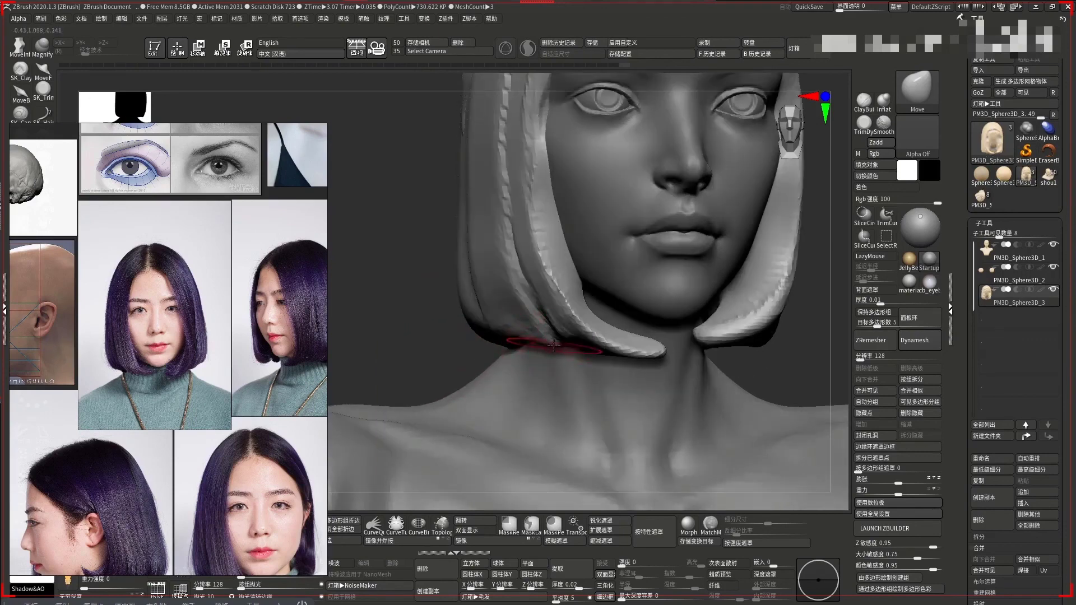
left_click_drag(523, 328, 509, 324)
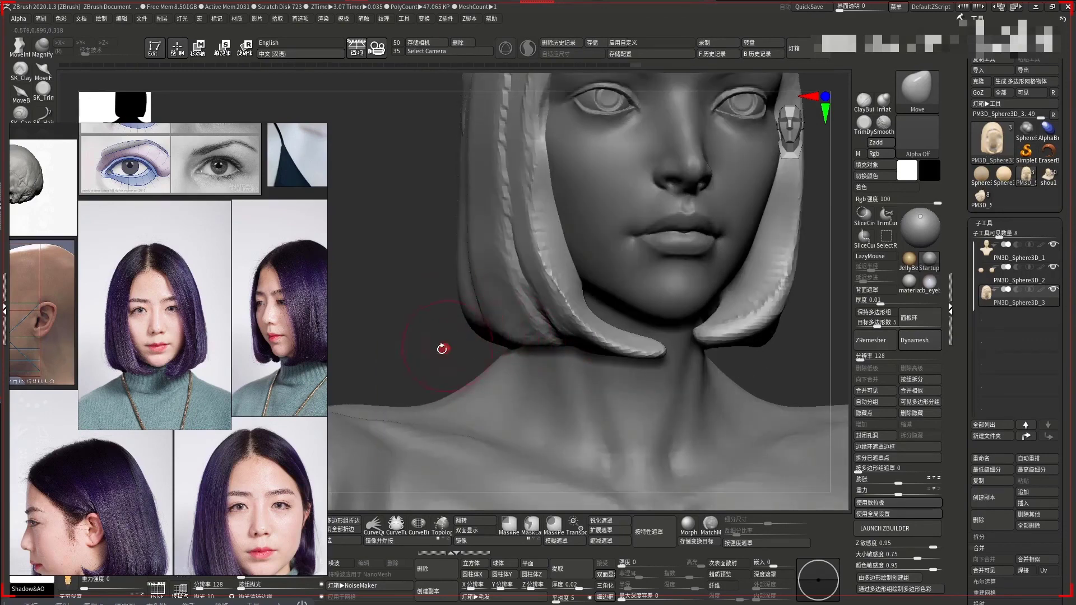
left_click_drag(442, 349, 537, 345)
key("f")
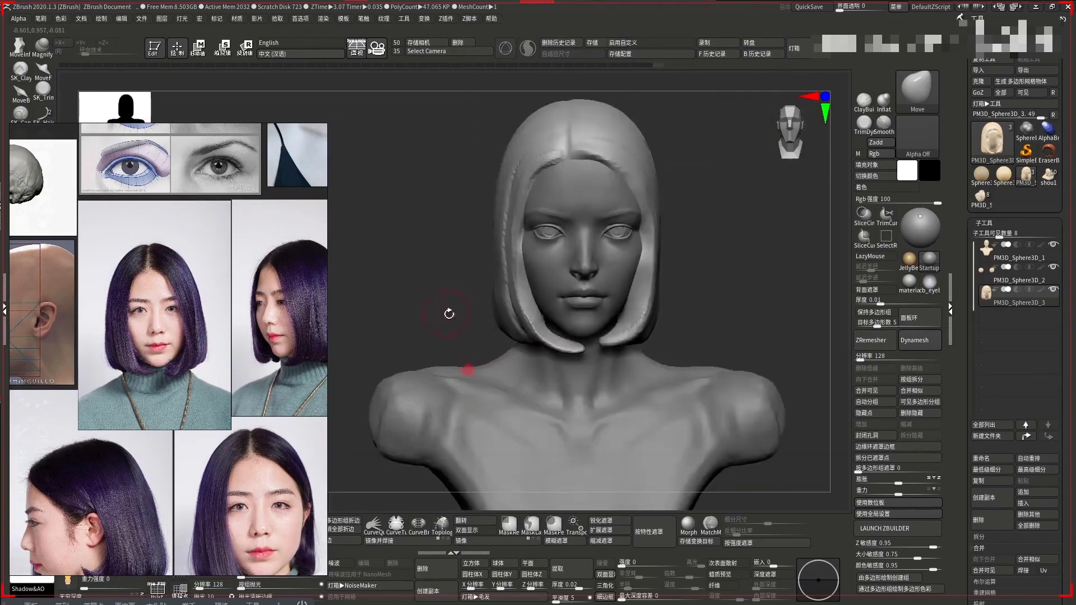
key("ctrl+z")
left_click_drag(679, 288, 688, 268)
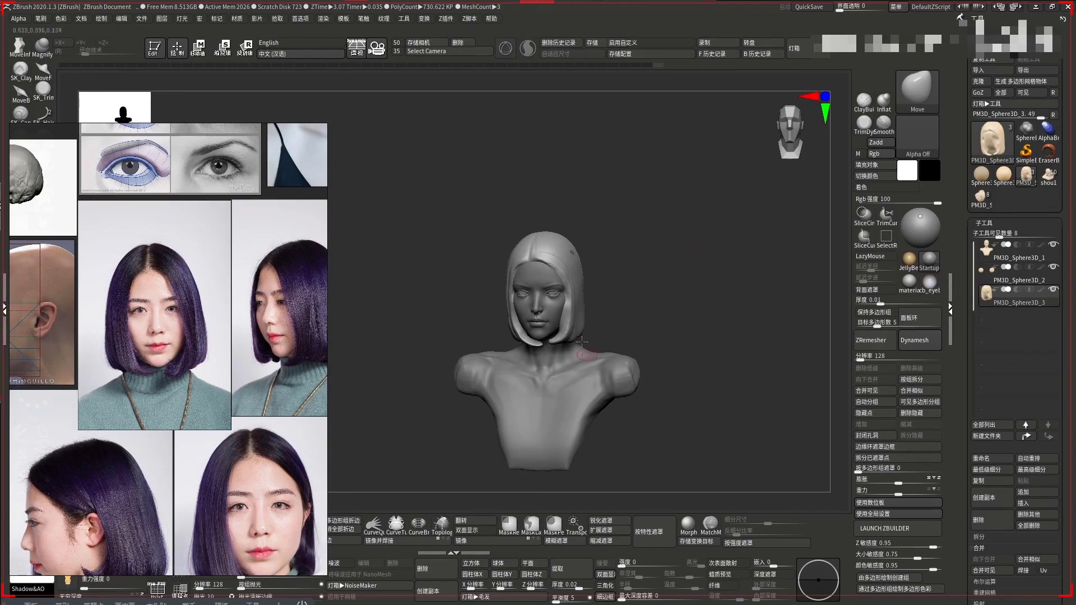
right_click_drag(653, 240, 660, 228, "ctrl")
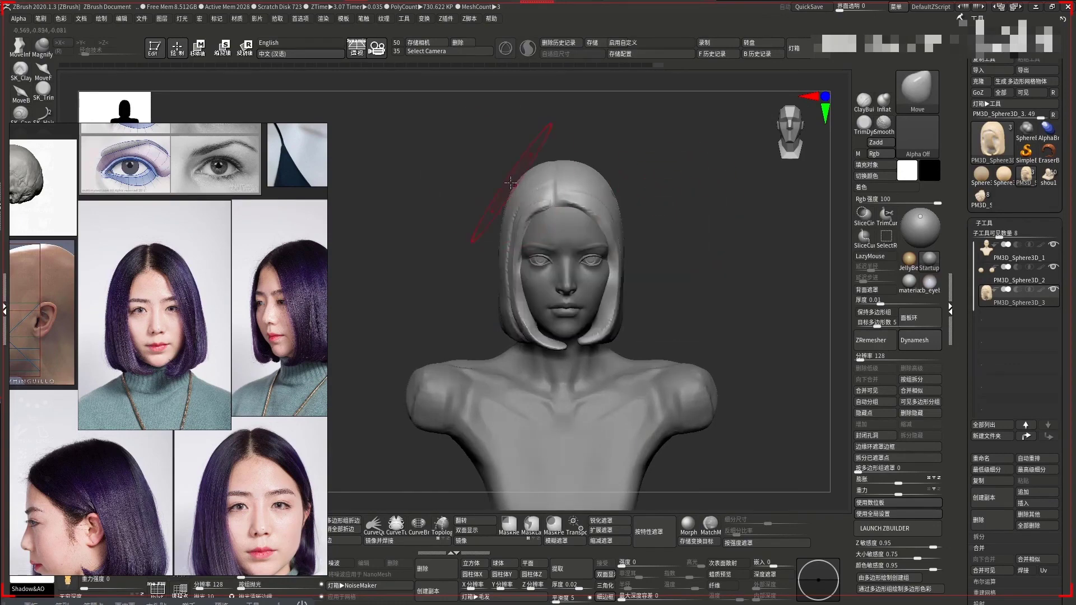
left_click_drag(595, 181, 601, 179)
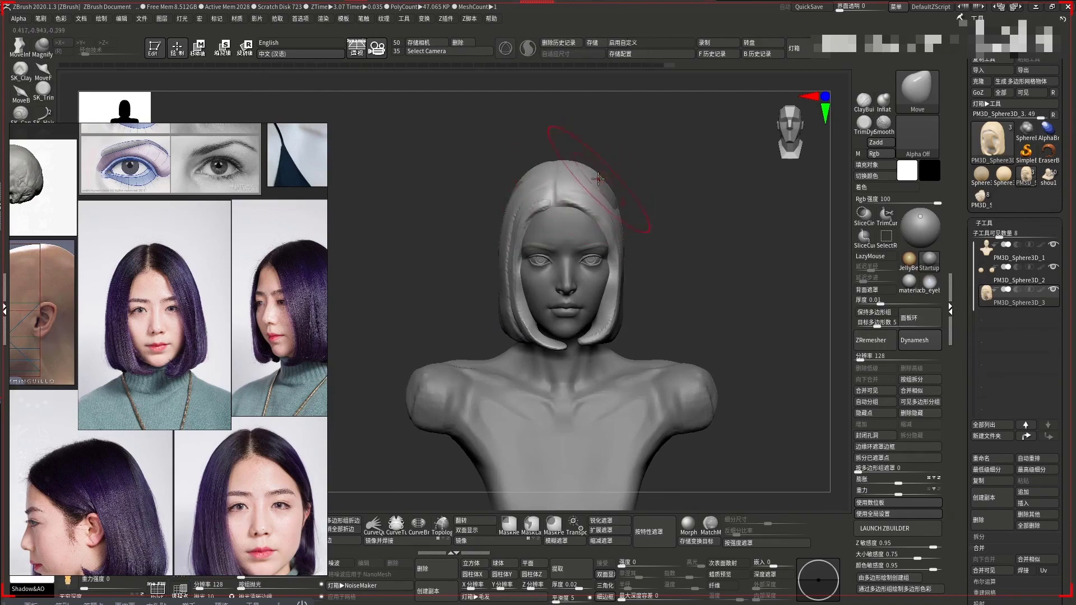
Select subtool PM3D_Sphere3D_1, toggle the hair off and on, and orbit from side to front
left_click(571, 231, "alt")
left_click_drag(641, 201, 631, 198)
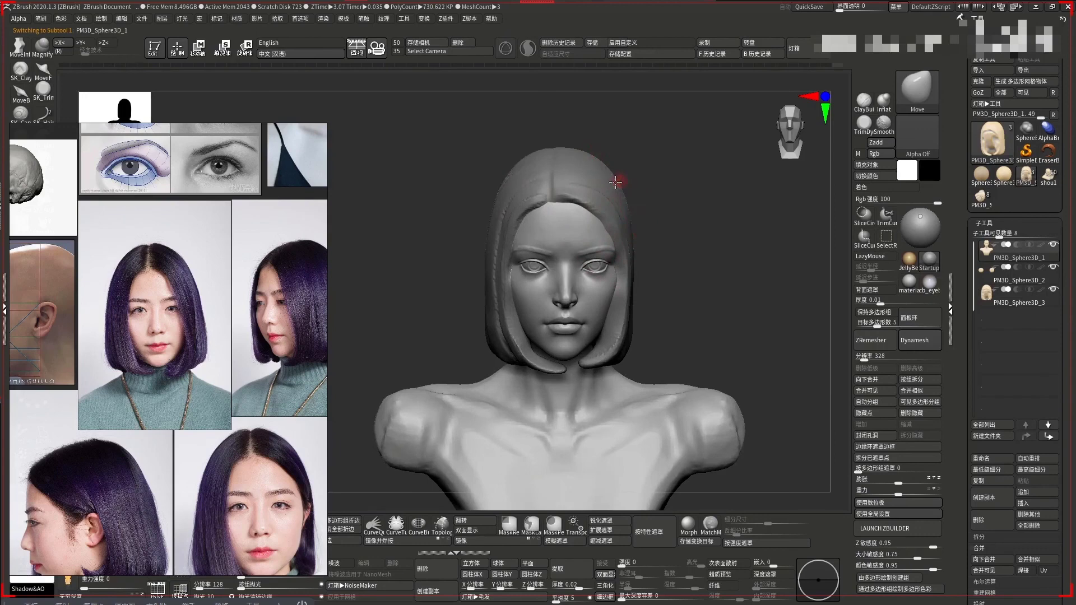
left_click(616, 182, "ctrl+alt+shift")
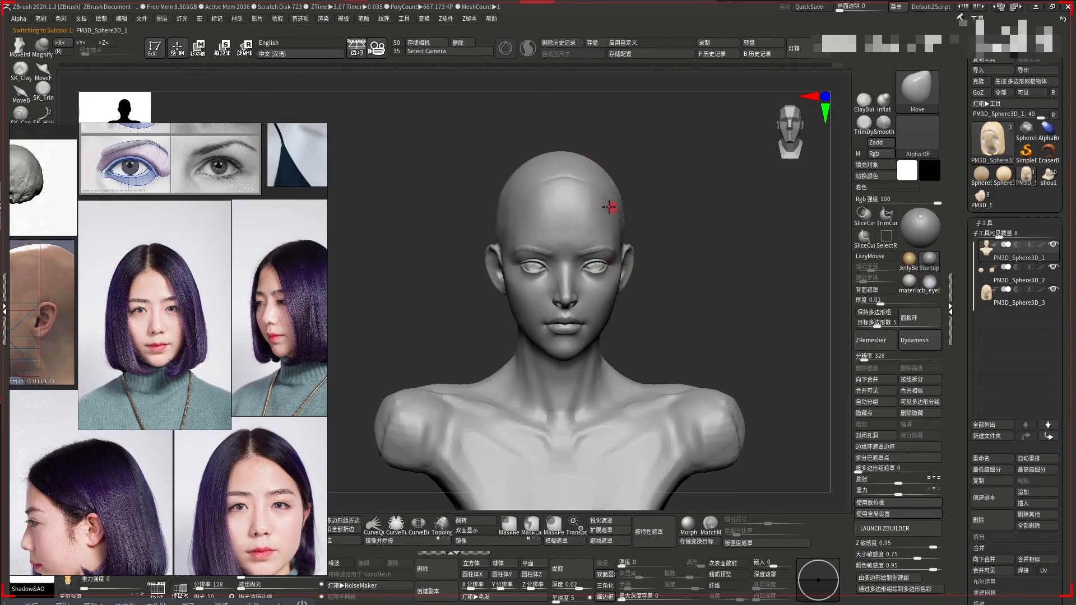
left_click(610, 206, "ctrl+shift")
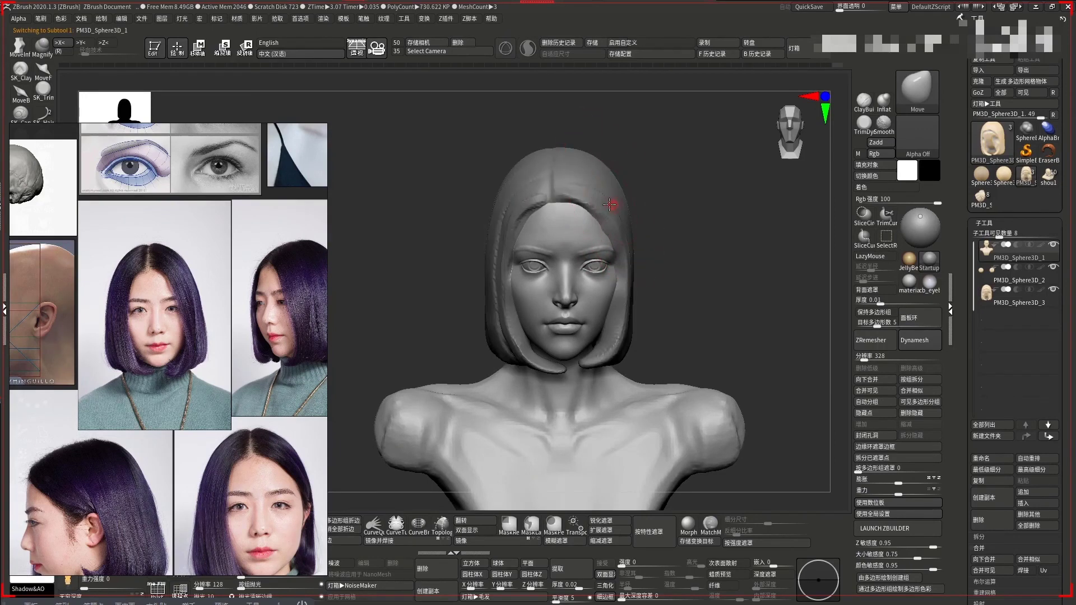
mouse_move(660, 211)
right_mouse_down()
mouse_move(674, 216)
mouse_move(528, 228)
right_mouse_up()
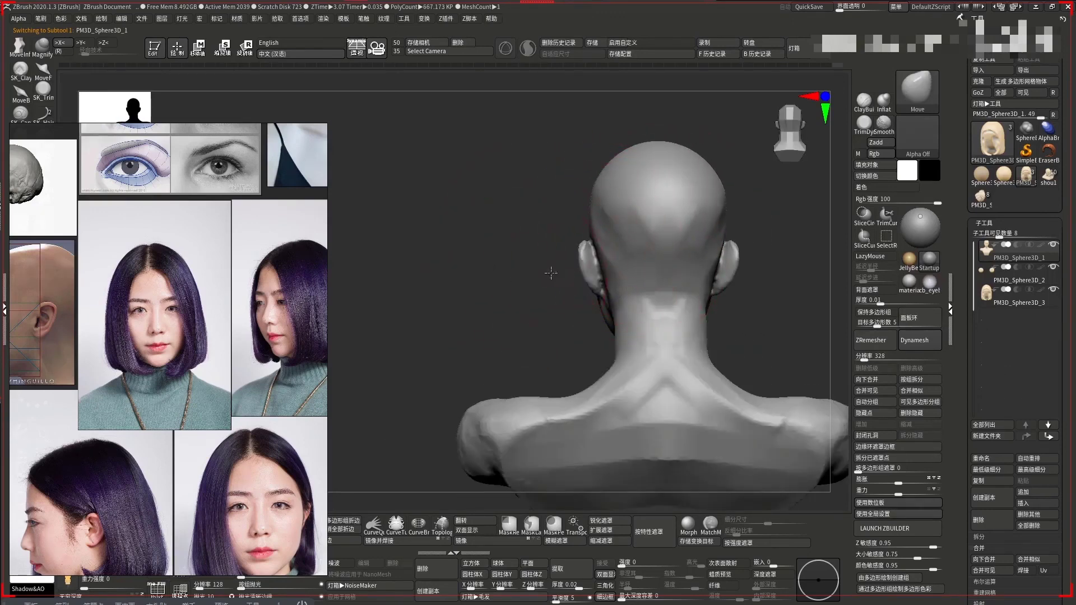
right_click_drag(551, 273, 594, 246)
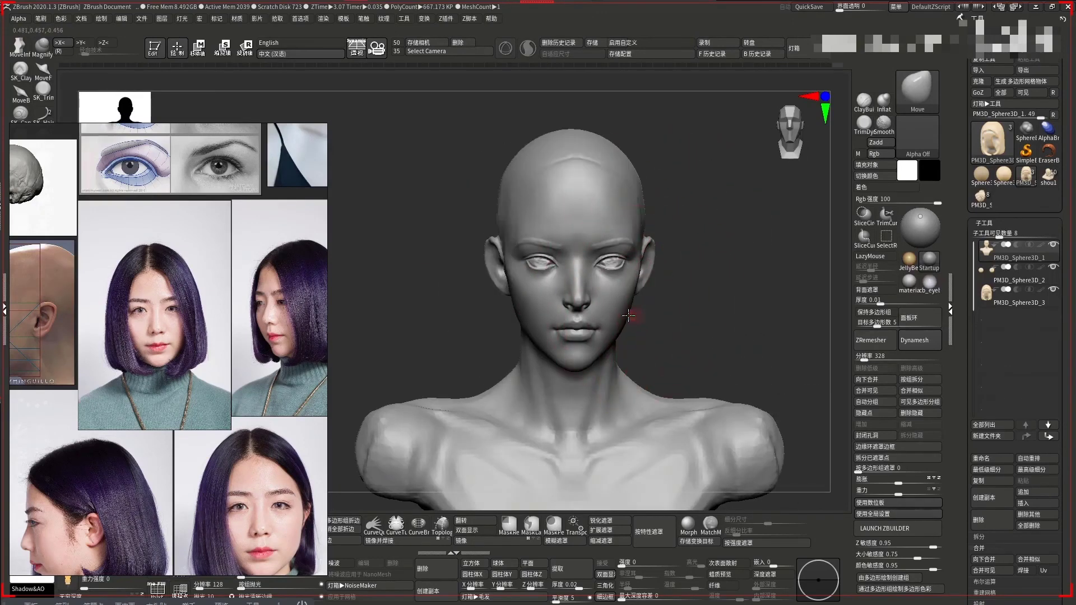